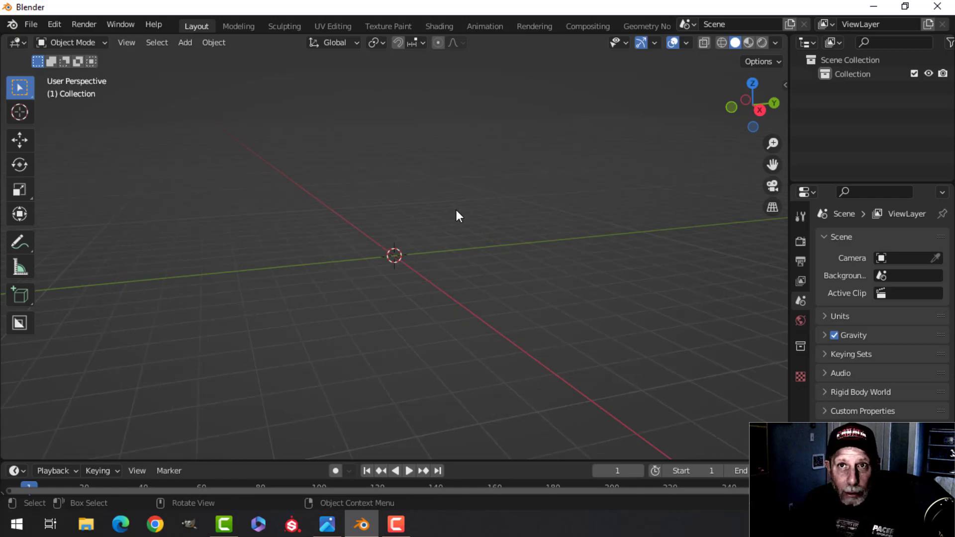
# Add a mesh plane at the world origin in top view.
pyautogui.press('KP_7')
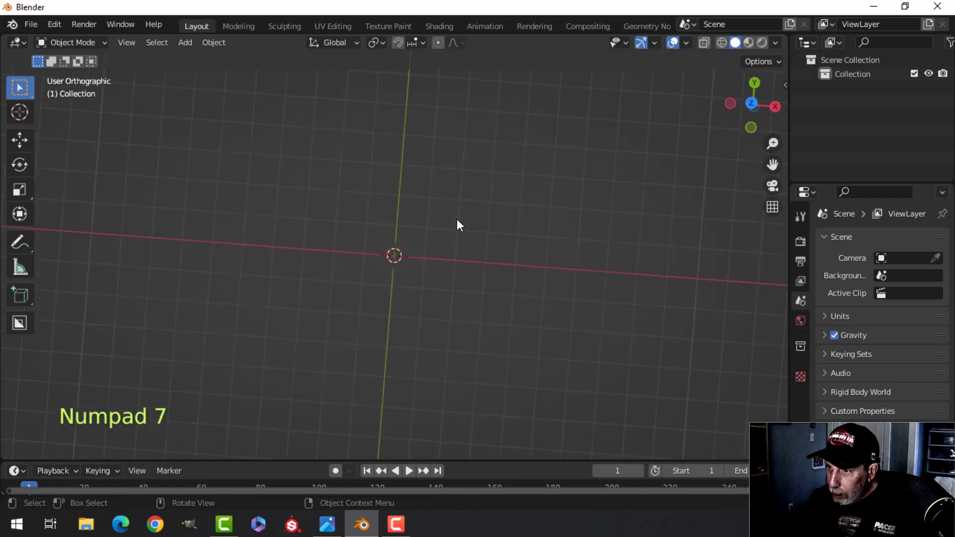
pyautogui.hotkey('shift', 'a')
pyautogui.moveTo(458, 219)
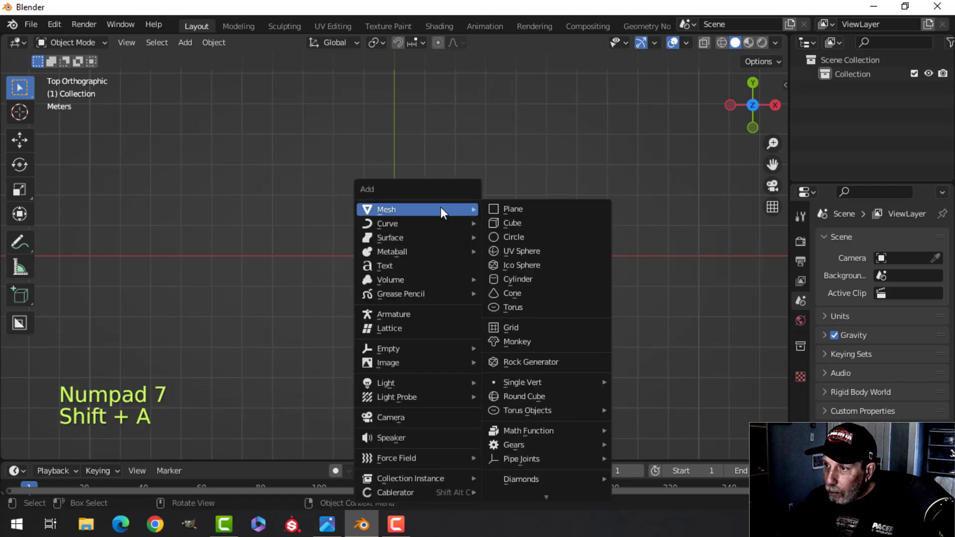
pyautogui.click(515, 207)
pyautogui.scroll(3, 492, 229)
# Stretch the plane's geometry along X to about 2.1 times its width in Edit Mode.
pyautogui.press('Tab')
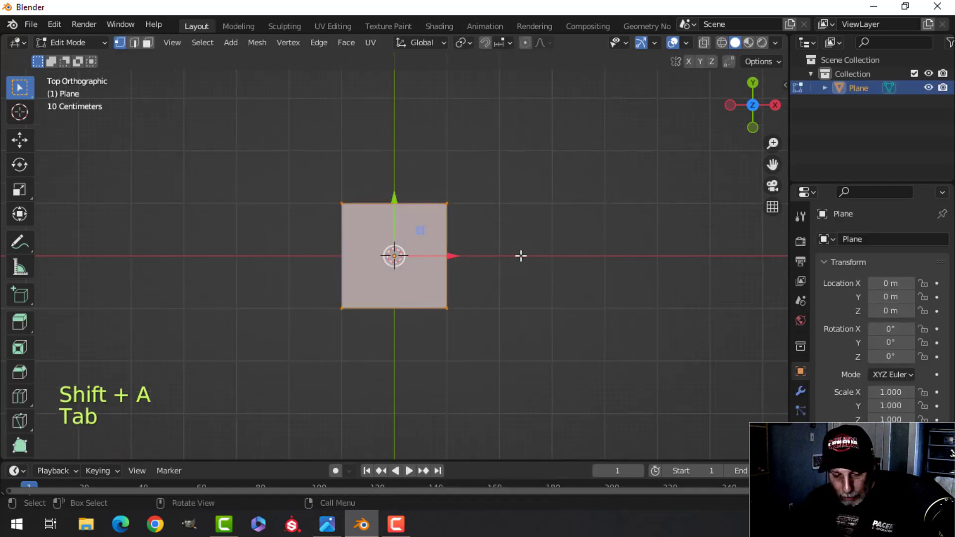
pyautogui.press('s')
pyautogui.press('x')
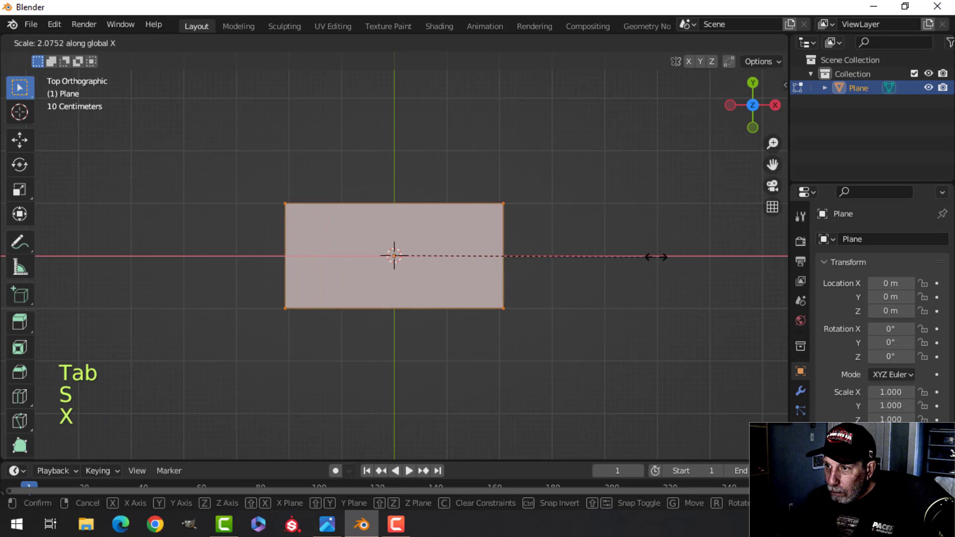
pyautogui.click(657, 257)
# Extrude the rectangular face upward into a low slab, leaving nothing selected.
pyautogui.moveTo(596, 297); pyautogui.dragTo(465, 222, button='middle')
pyautogui.press('e')
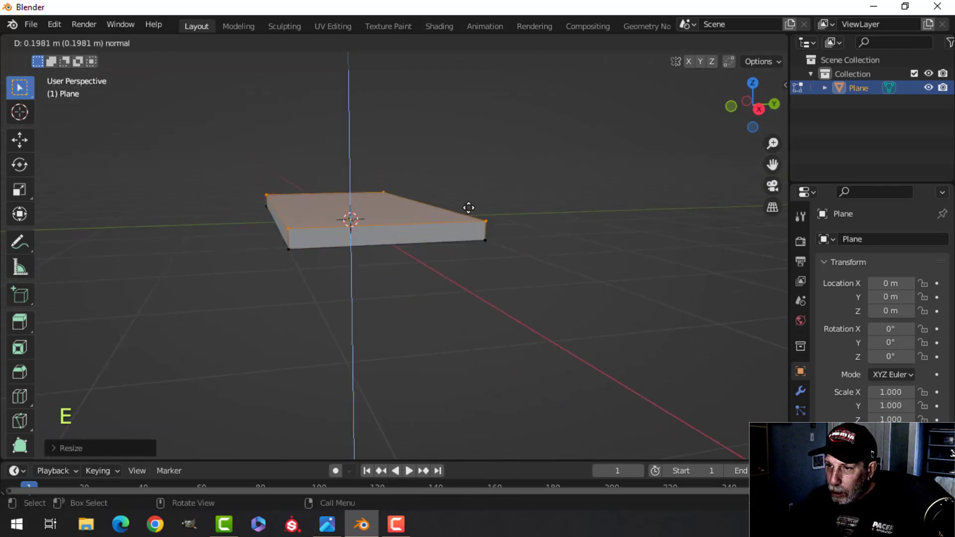
pyautogui.click(468, 196)
pyautogui.moveTo(469, 197); pyautogui.dragTo(537, 247, button='middle')
pyautogui.hotkey('alt', 'a')
pyautogui.moveTo(446, 246); pyautogui.dragTo(473, 262, button='middle')
# Add a centred loop cut across the slab and bevel it about 1.73 m wide, leaving narrow strips at both ends.
pyautogui.press('KP_7')
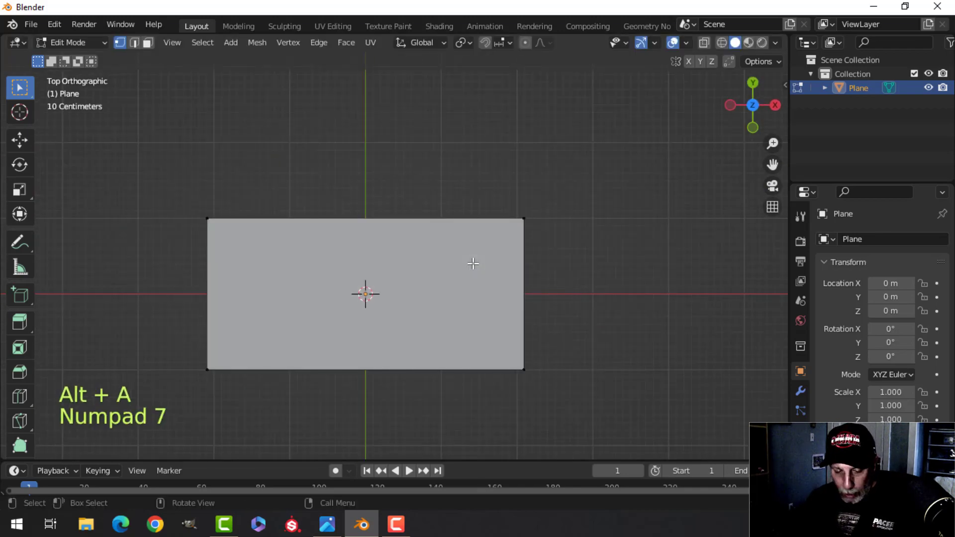
pyautogui.hotkey('ctrl', 'r')
pyautogui.click(390, 241)
pyautogui.rightClick(390, 241)
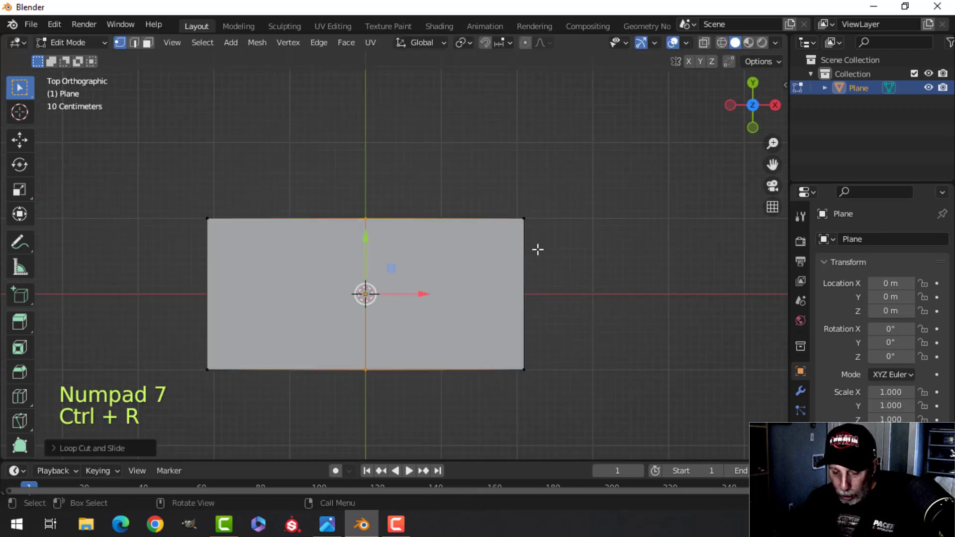
pyautogui.hotkey('ctrl', 'b')
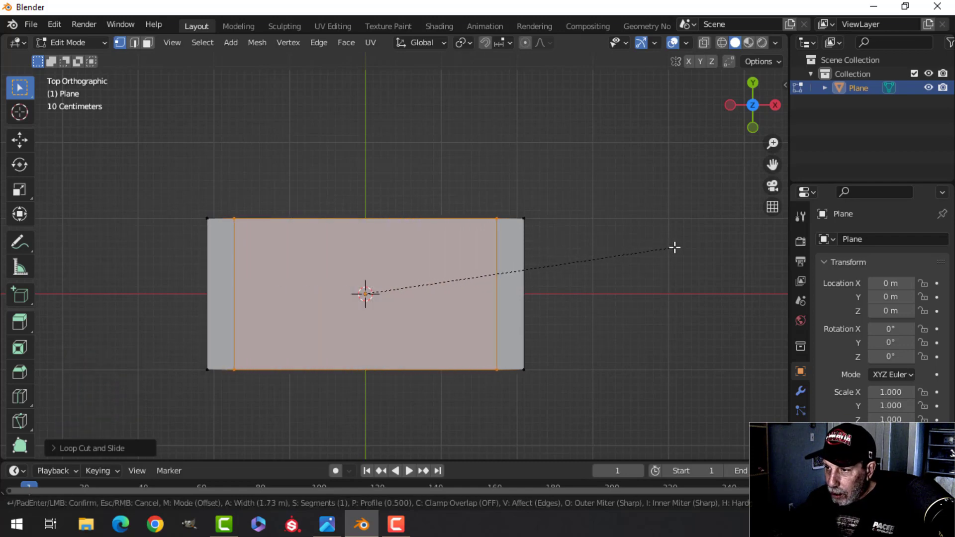
pyautogui.click(674, 247)
# Add a lengthwise loop cut and slide it toward the back edge to form a strip as wide as the end strips.
pyautogui.hotkey('ctrl', 'r')
pyautogui.click(529, 272)
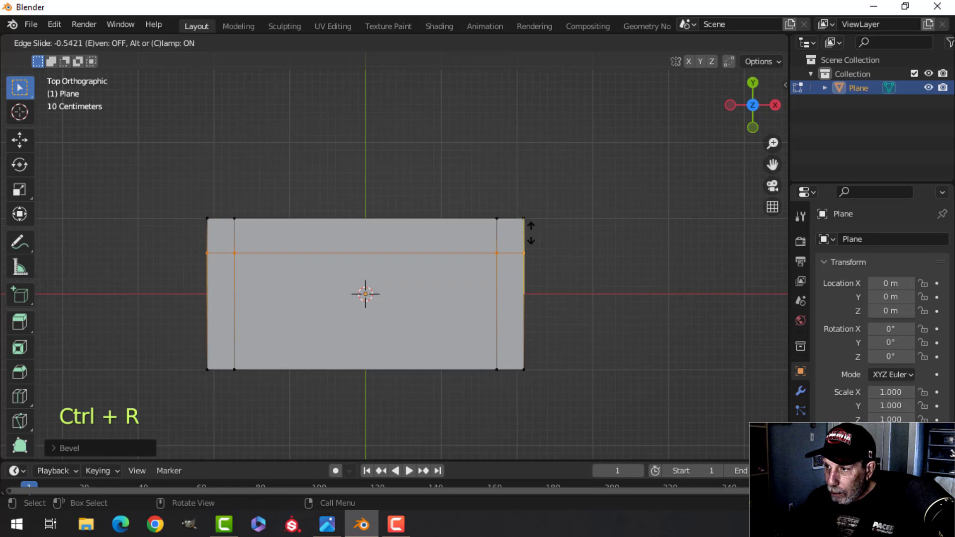
pyautogui.click(531, 225)
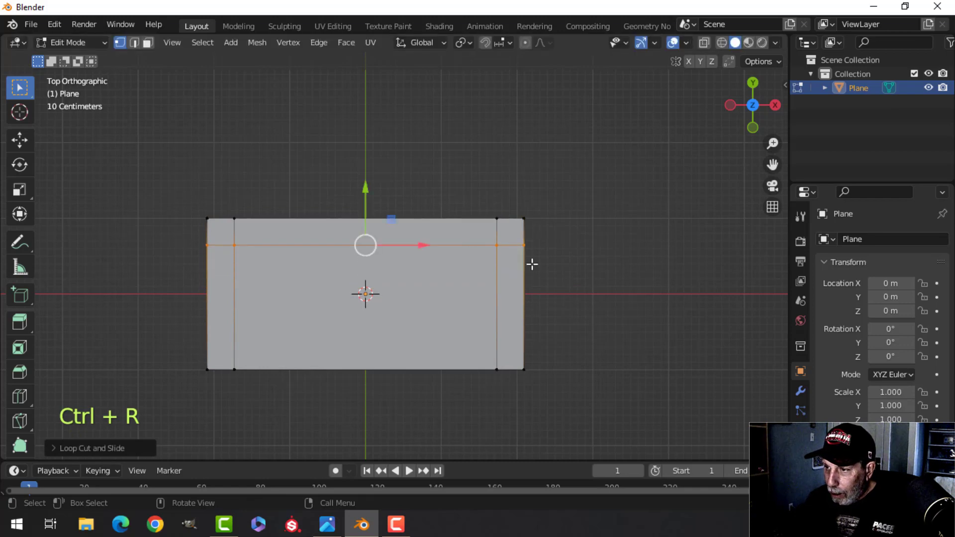
pyautogui.hotkey('alt', 'a')
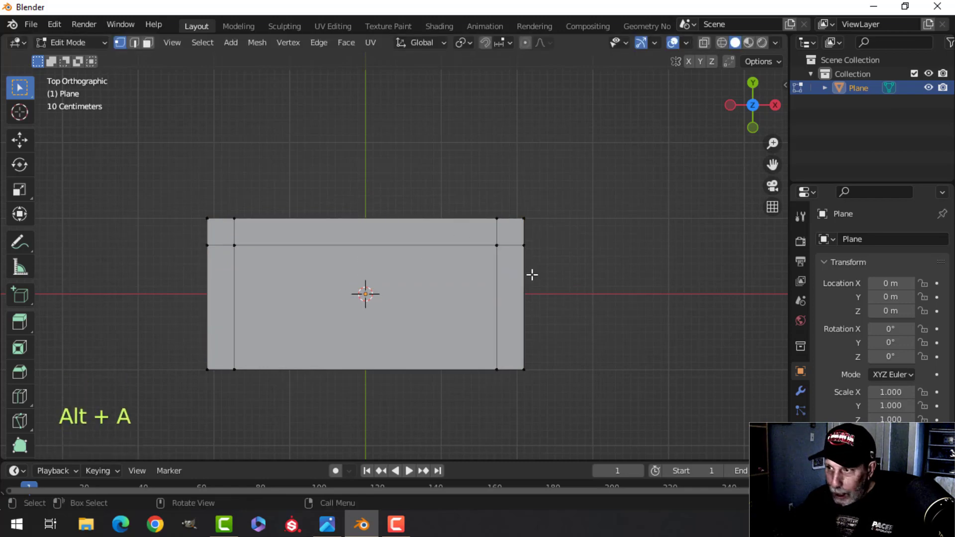
# Extrude the top faces of the two end strips and the back strip upward about 0.59 m as arms and back.
pyautogui.click(504, 283)
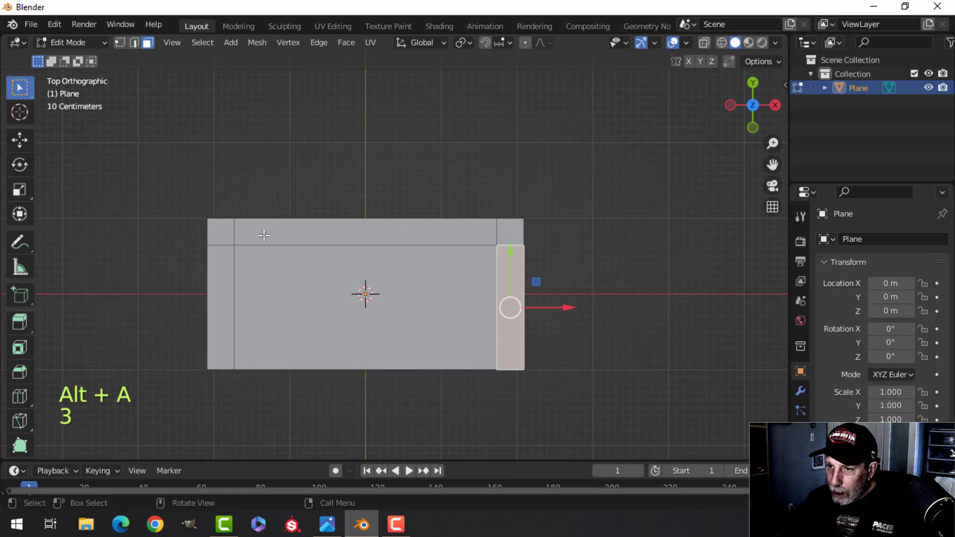
pyautogui.keyDown('ctrl'); pyautogui.click(217, 254); pyautogui.keyUp('ctrl')
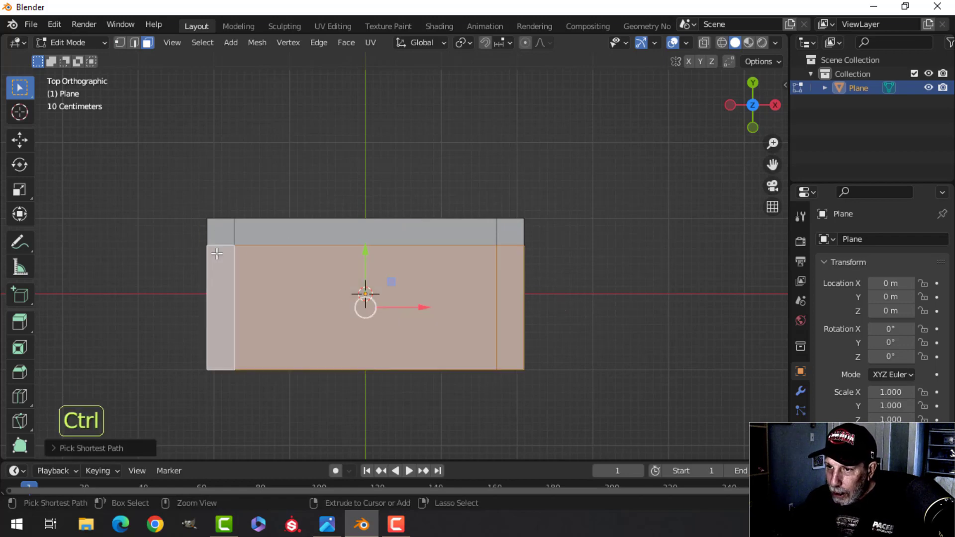
pyautogui.click(505, 275)
pyautogui.keyDown('ctrl'); pyautogui.click(226, 230); pyautogui.keyUp('ctrl')
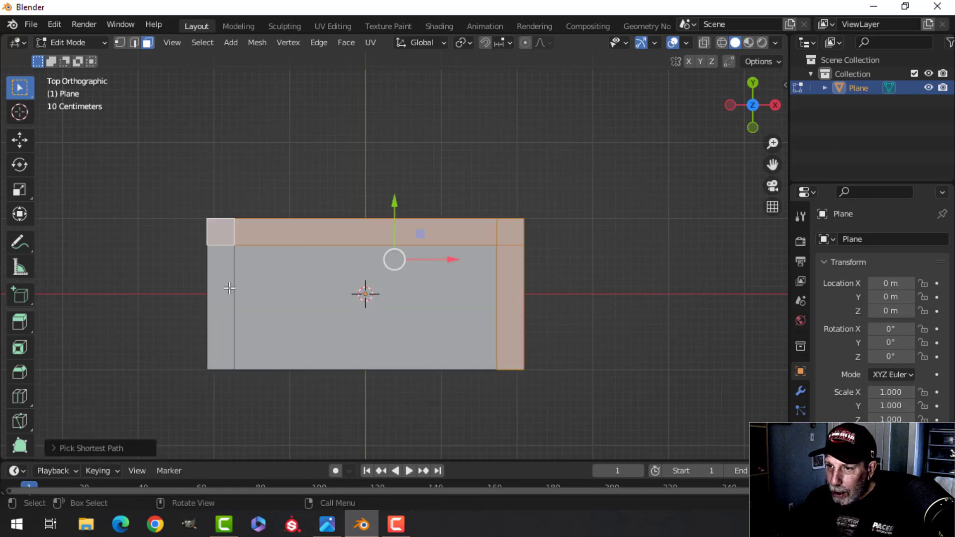
pyautogui.keyDown('shift'); pyautogui.click(226, 284); pyautogui.keyUp('shift')
pyautogui.moveTo(587, 275); pyautogui.dragTo(486, 207, button='middle')
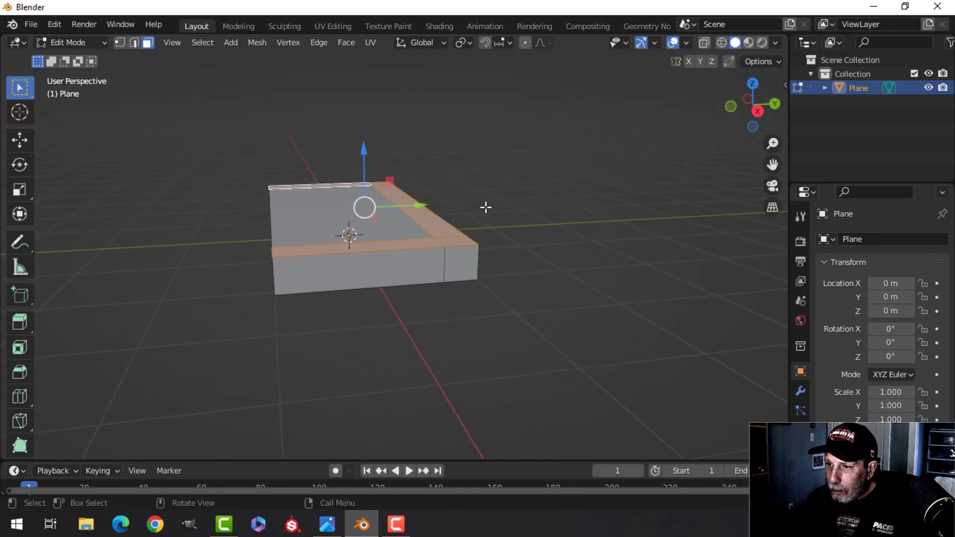
pyautogui.press('e')
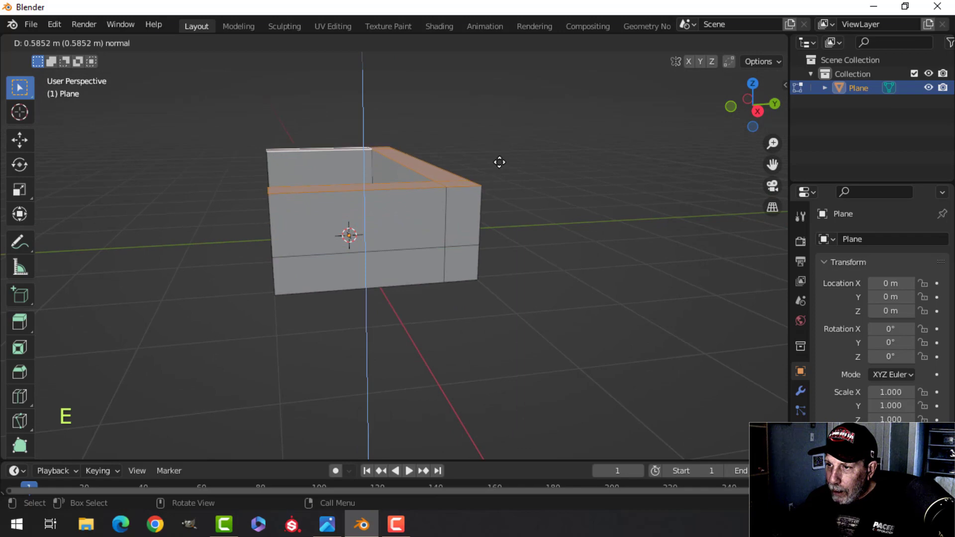
pyautogui.click(499, 162)
pyautogui.moveTo(499, 162); pyautogui.dragTo(609, 275, button='middle')
pyautogui.hotkey('alt', 'a')
# Add a centred loop cut that divides the mesh into symmetrical halves along the Y axis.
pyautogui.press('KP_7')
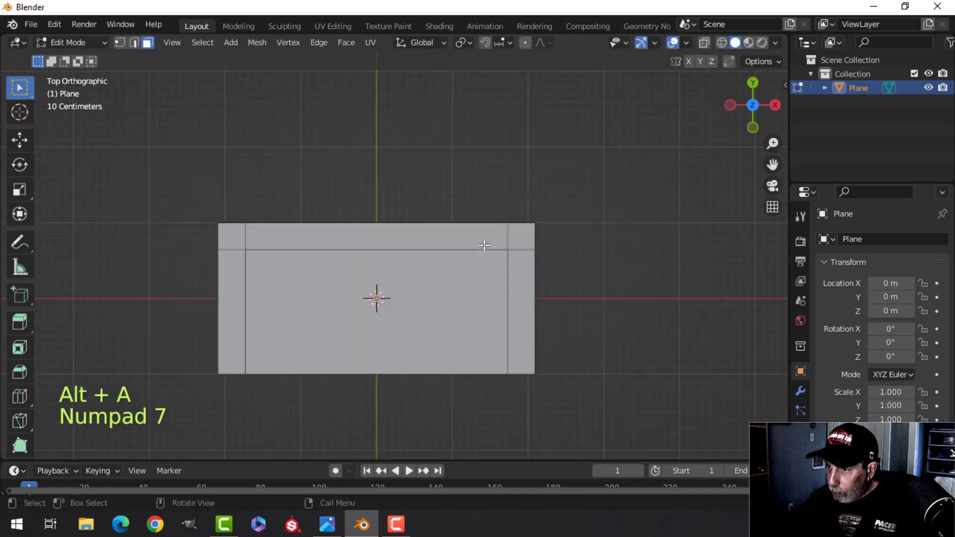
pyautogui.hotkey('ctrl', 'r')
pyautogui.click(367, 251)
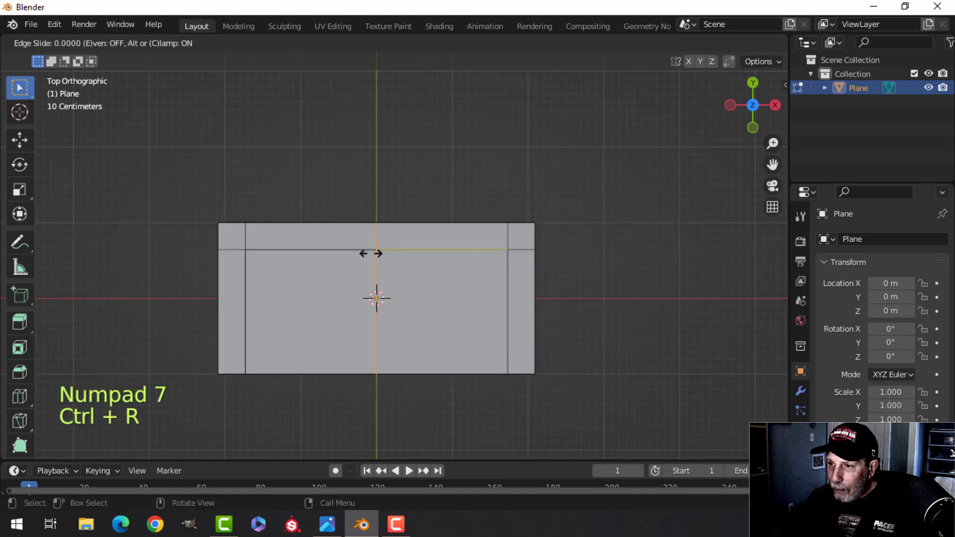
pyautogui.rightClick(400, 266)
pyautogui.scroll(-2, 402, 266)
pyautogui.keyDown('shift'); pyautogui.moveTo(423, 279); pyautogui.dragTo(484, 219, button='middle'); pyautogui.keyUp('shift')
pyautogui.scroll(1, 485, 218)
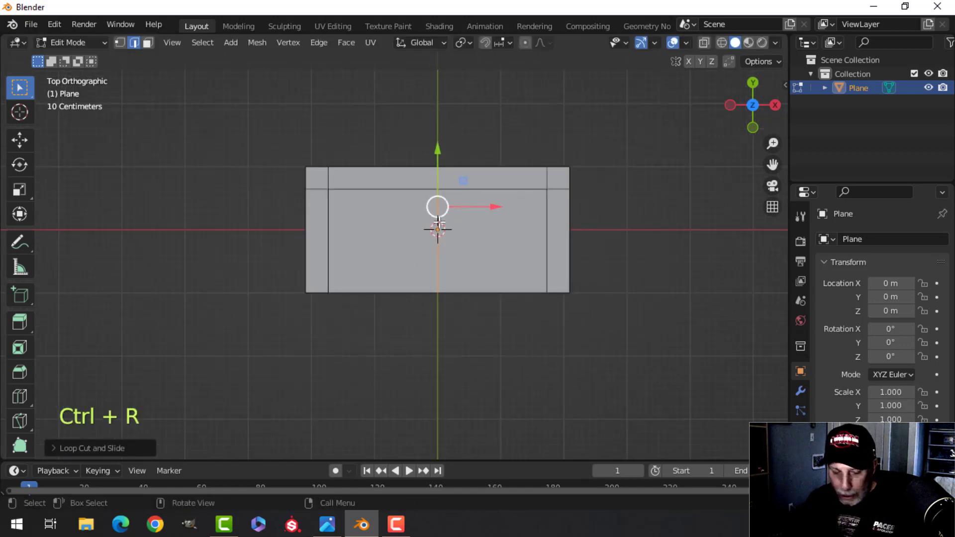
# Delete the geometry on the negative X half of the mesh, working in wireframe shading.
pyautogui.press('z')
pyautogui.click(342, 207)
pyautogui.hotkey('alt', 'a')
pyautogui.moveTo(278, 141); pyautogui.dragTo(369, 332)
pyautogui.press('x')
pyautogui.click(356, 330)
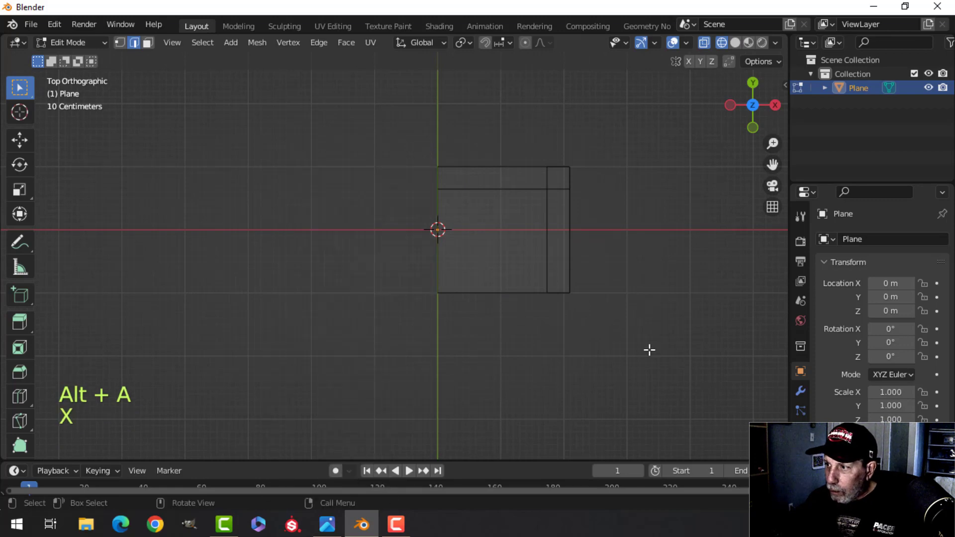
# Add a Mirror modifier on the X axis with Clipping enabled and return to solid shading.
pyautogui.click(800, 392)
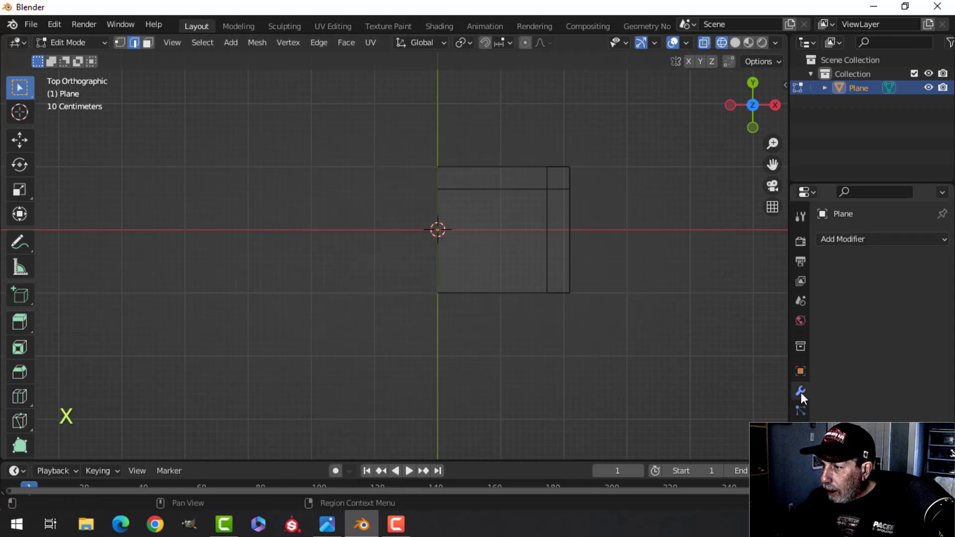
pyautogui.click(841, 241)
pyautogui.click(676, 400)
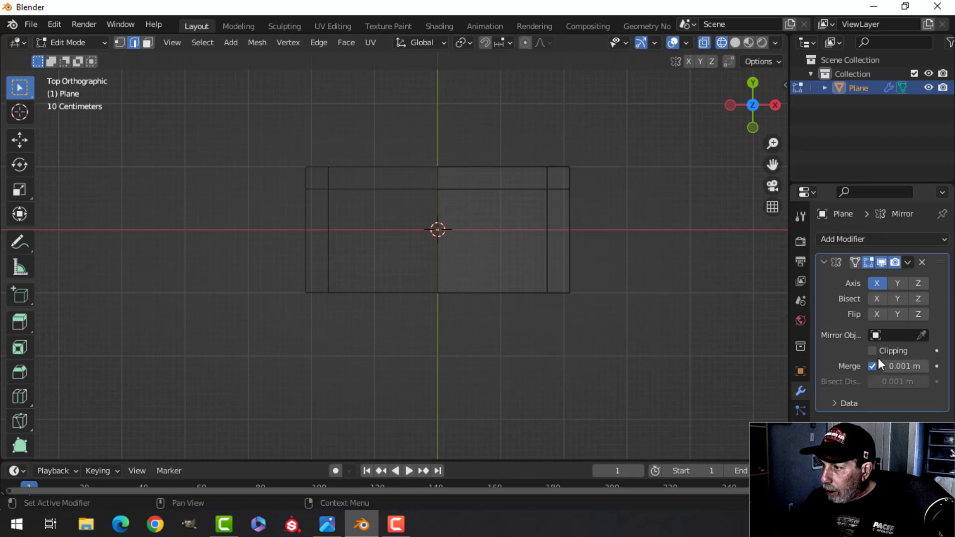
pyautogui.moveTo(611, 299)
pyautogui.mouseDown(button='middle')
pyautogui.moveTo(563, 287)
pyautogui.moveTo(504, 238)
pyautogui.mouseUp(button='middle')
pyautogui.press('z')
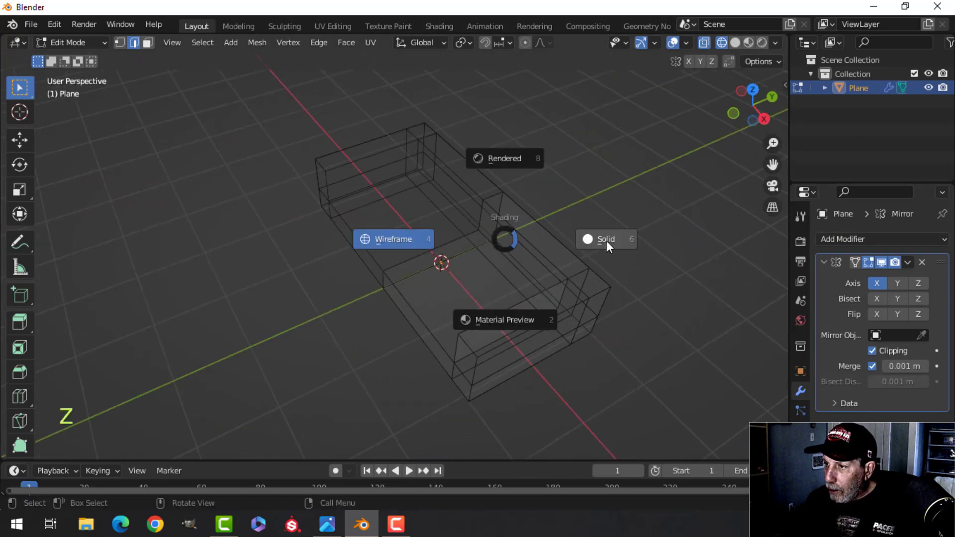
pyautogui.click(607, 241)
pyautogui.moveTo(556, 222)
pyautogui.mouseDown(button='middle')
pyautogui.moveTo(513, 208)
pyautogui.moveTo(480, 229)
pyautogui.mouseUp(button='middle')
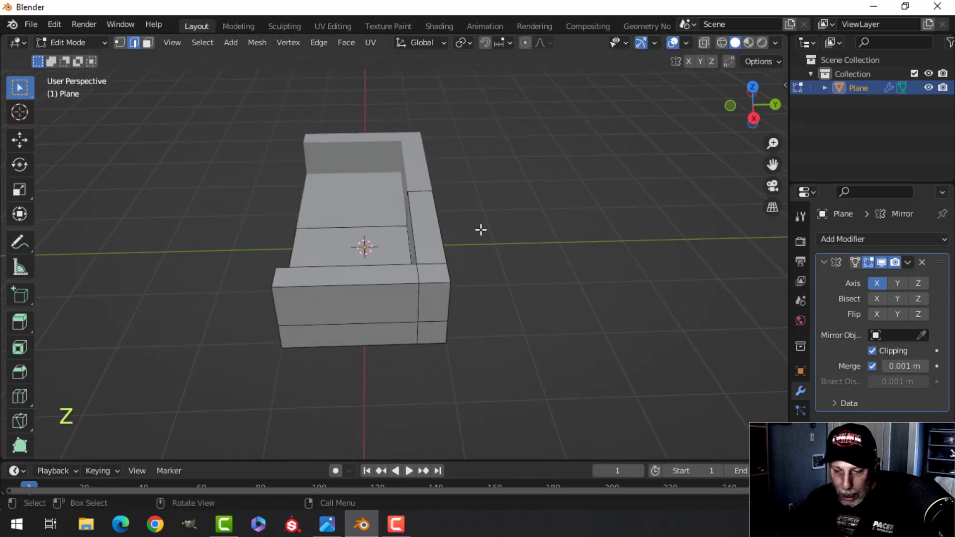
# Extrude the top faces of the back section upward in side view, then shift them up and backward to slant the backrest.
pyautogui.moveTo(422, 232); pyautogui.dragTo(454, 250, button='middle')
pyautogui.press('KP_3')
pyautogui.press('e')
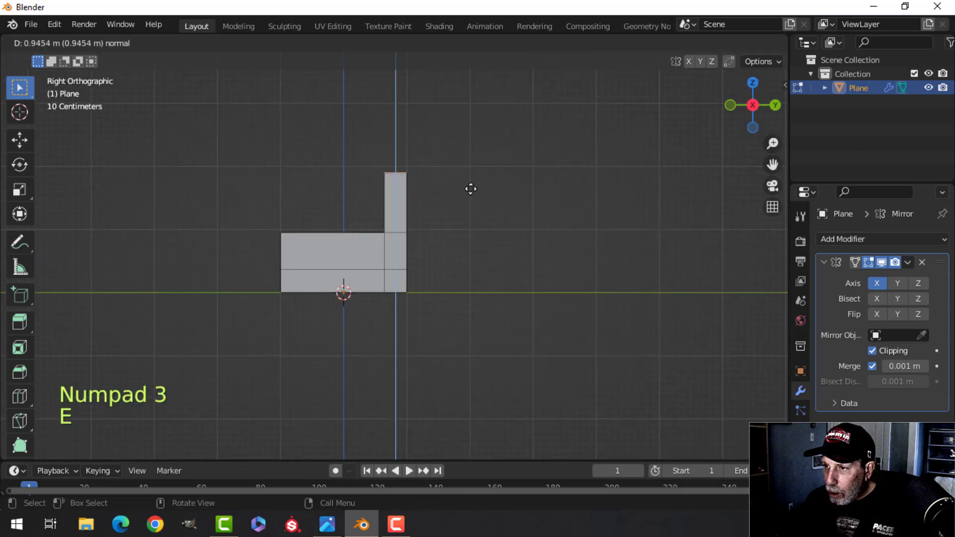
pyautogui.click(481, 182)
pyautogui.press('g')
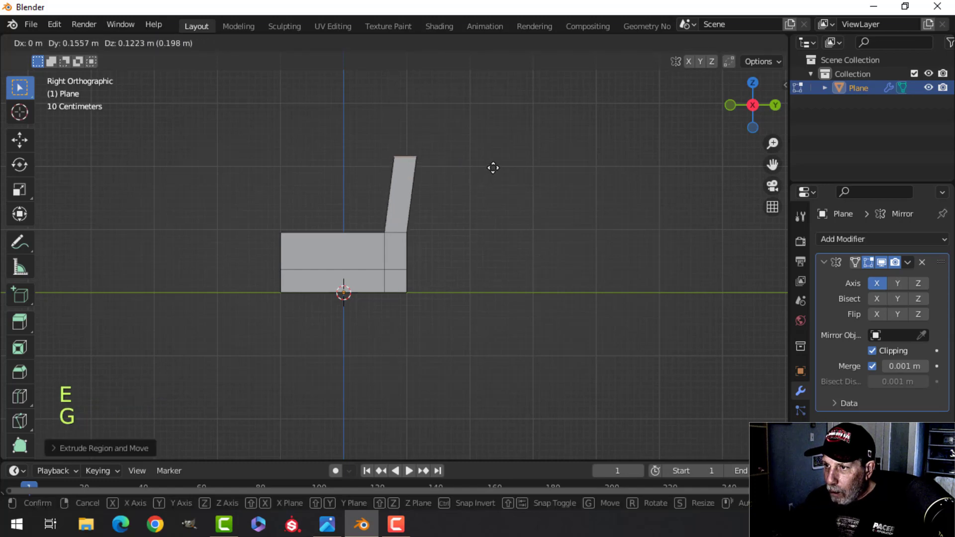
pyautogui.click(490, 167)
pyautogui.scroll(2, 481, 168)
pyautogui.keyDown('shift'); pyautogui.moveTo(482, 168); pyautogui.dragTo(481, 205, button='middle'); pyautogui.keyUp('shift')
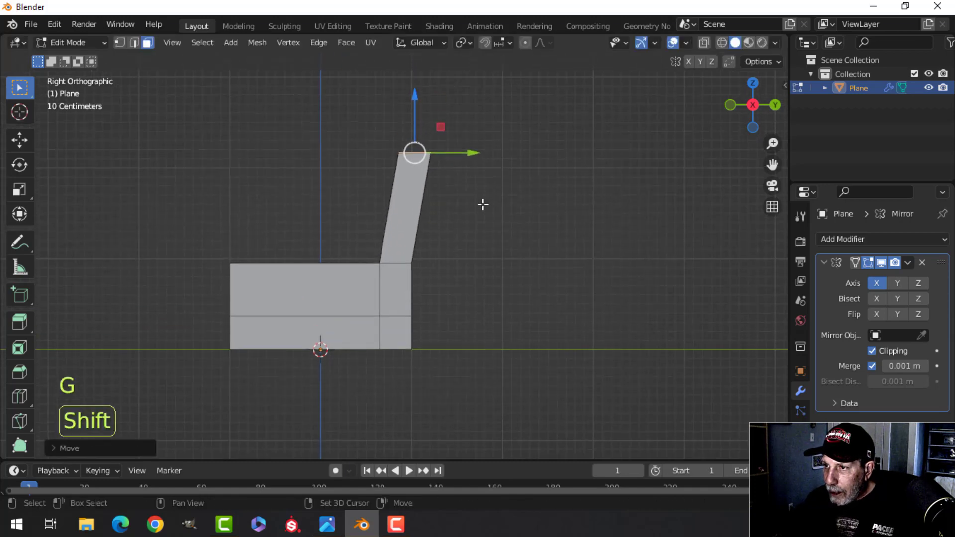
pyautogui.press('r')
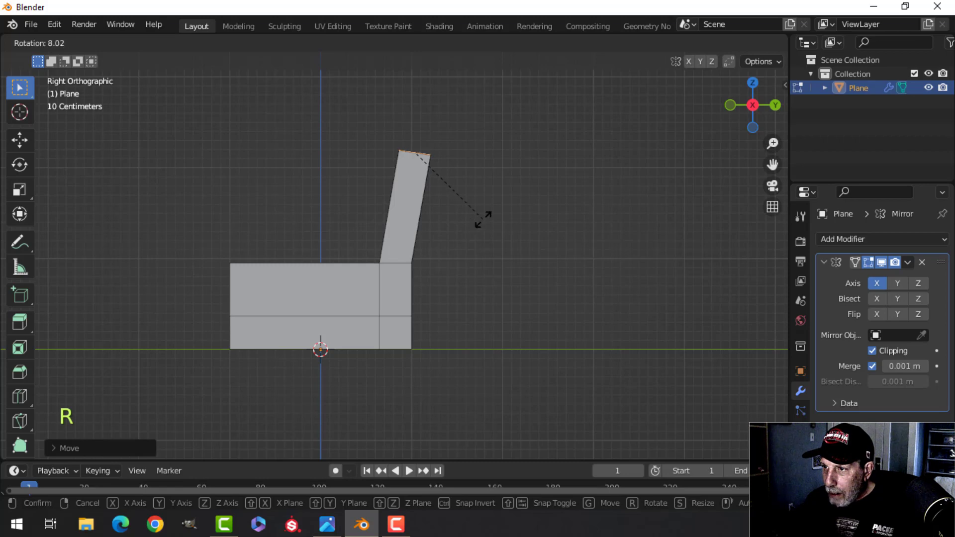
pyautogui.press('Escape')
pyautogui.moveTo(458, 223)
pyautogui.mouseDown(button='middle')
pyautogui.moveTo(439, 237)
pyautogui.moveTo(453, 234)
pyautogui.mouseUp(button='middle')
pyautogui.press('KP_3')
# Move the rear vertices at the base of the slanted backrest slightly backward, using wireframe shading and vertex selection.
pyautogui.press('z')
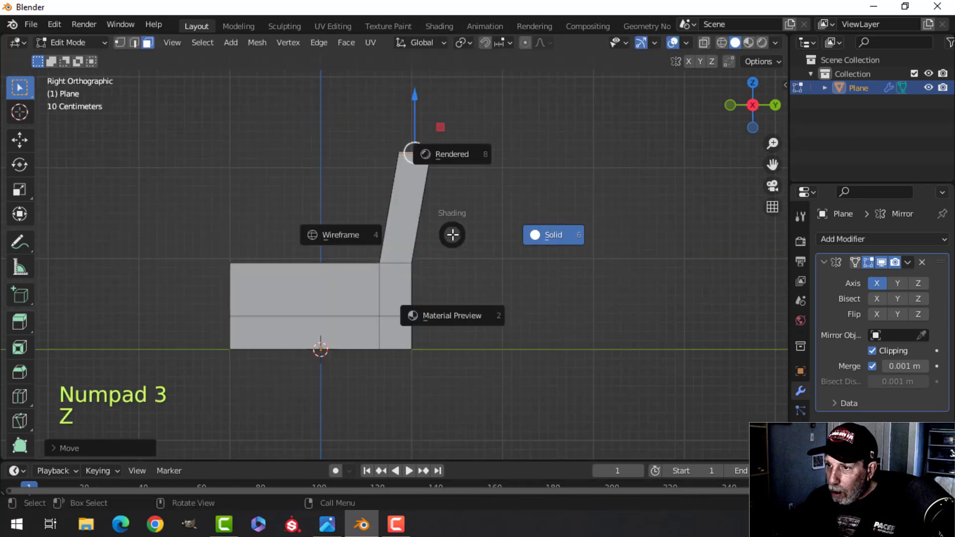
pyautogui.click(401, 258)
pyautogui.hotkey('alt', 'a')
pyautogui.keyDown('shift'); pyautogui.moveTo(464, 273); pyautogui.dragTo(437, 211, button='middle'); pyautogui.keyUp('shift')
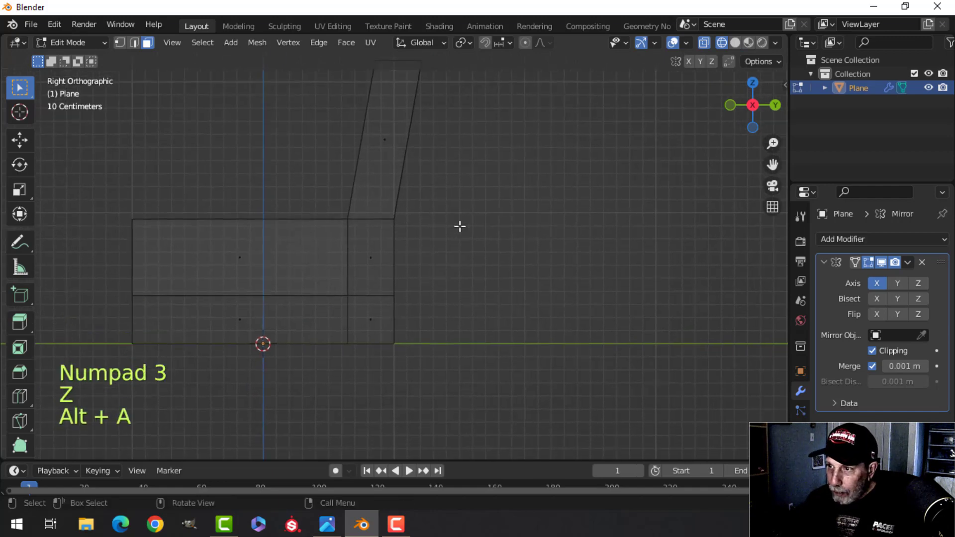
pyautogui.press('1')
pyautogui.press('b')
pyautogui.moveTo(377, 188); pyautogui.dragTo(405, 235)
pyautogui.scroll(-1, 437, 229)
pyautogui.press('g')
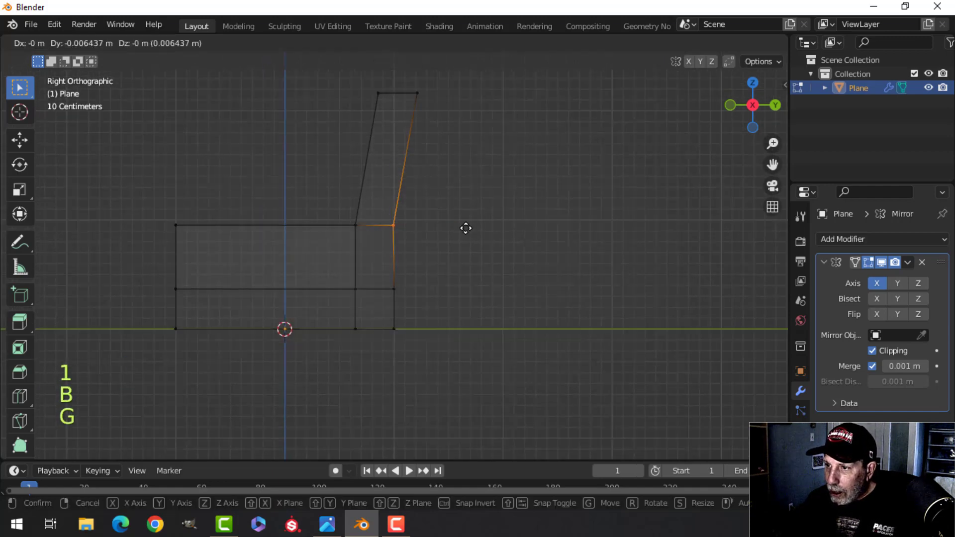
pyautogui.click(471, 228)
pyautogui.hotkey('alt', 'a')
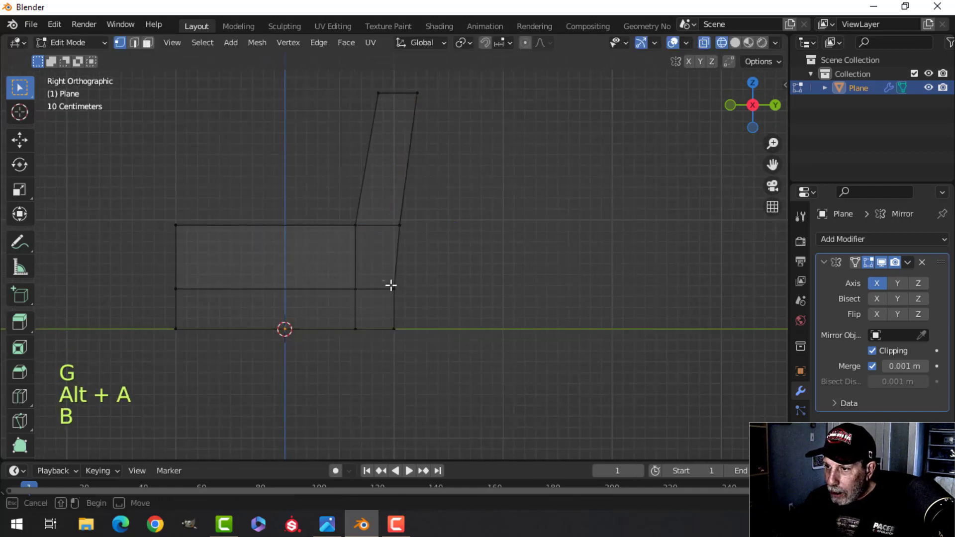
# Move the lower rear vertices about 0.013 m backward and 0.013 m upward, then restore solid shading.
pyautogui.press('g')
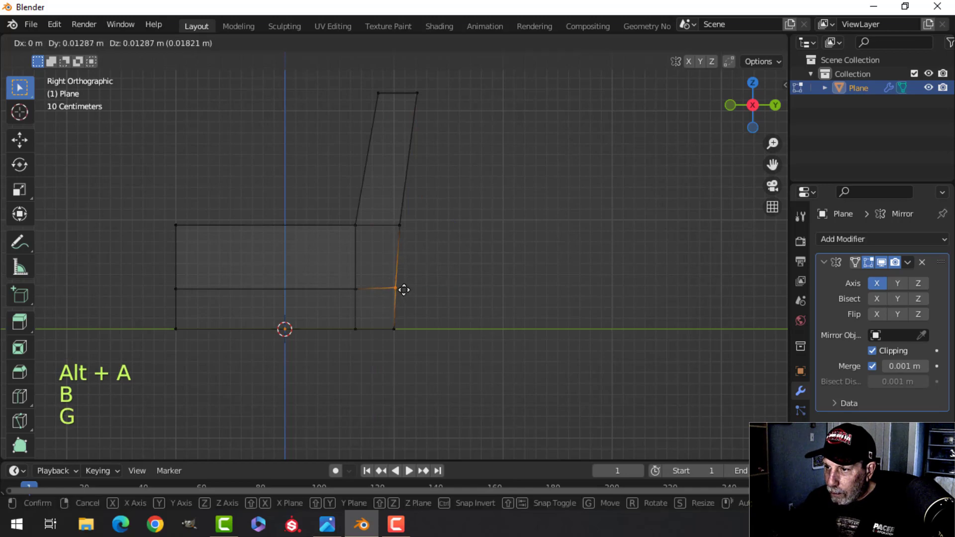
pyautogui.click(404, 290)
pyautogui.hotkey('alt', 'a')
pyautogui.press('z')
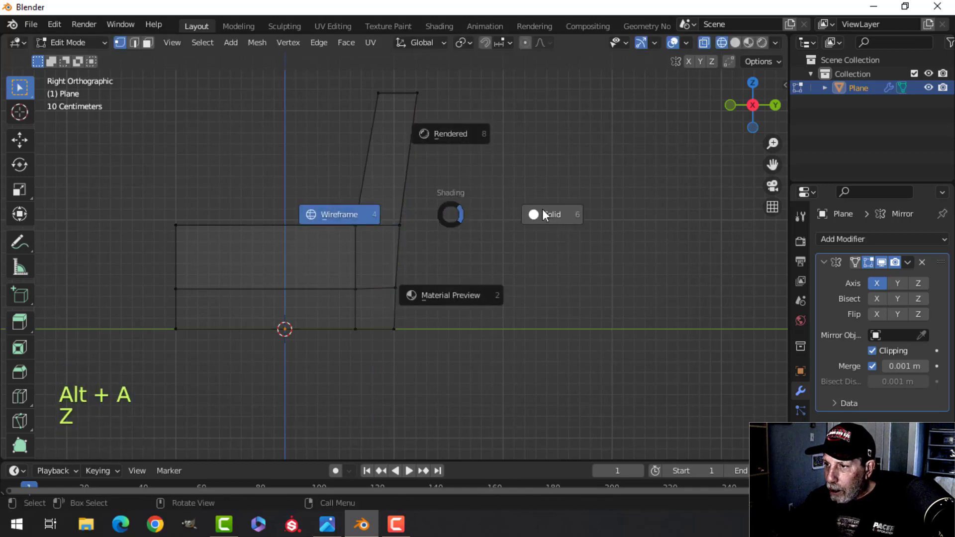
pyautogui.click(545, 213)
# Add a level 2 Subdivision Surface modifier to the model and return to Edit Mode.
pyautogui.moveTo(437, 212)
pyautogui.mouseDown(button='middle')
pyautogui.moveTo(513, 233)
pyautogui.moveTo(496, 239)
pyautogui.moveTo(470, 226)
pyautogui.moveTo(468, 194)
pyautogui.moveTo(449, 172)
pyautogui.moveTo(494, 175)
pyautogui.moveTo(572, 149)
pyautogui.mouseUp(button='middle')
pyautogui.scroll(-3, 496, 239)
pyautogui.press('Tab')
pyautogui.hotkey('ctrl', '2')
pyautogui.press('Tab')
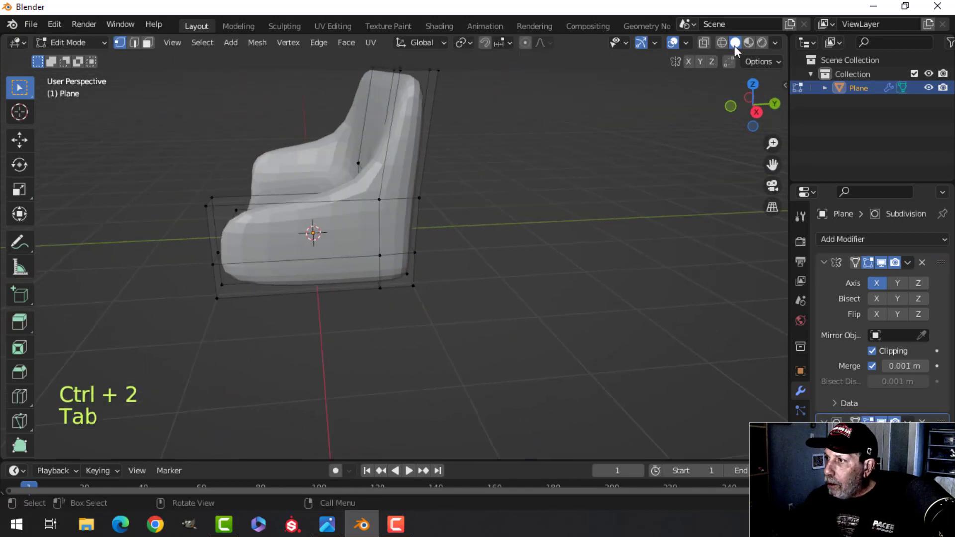
# Turn on Cavity shading for the solid viewport display.
pyautogui.click(776, 44)
pyautogui.click(695, 358)
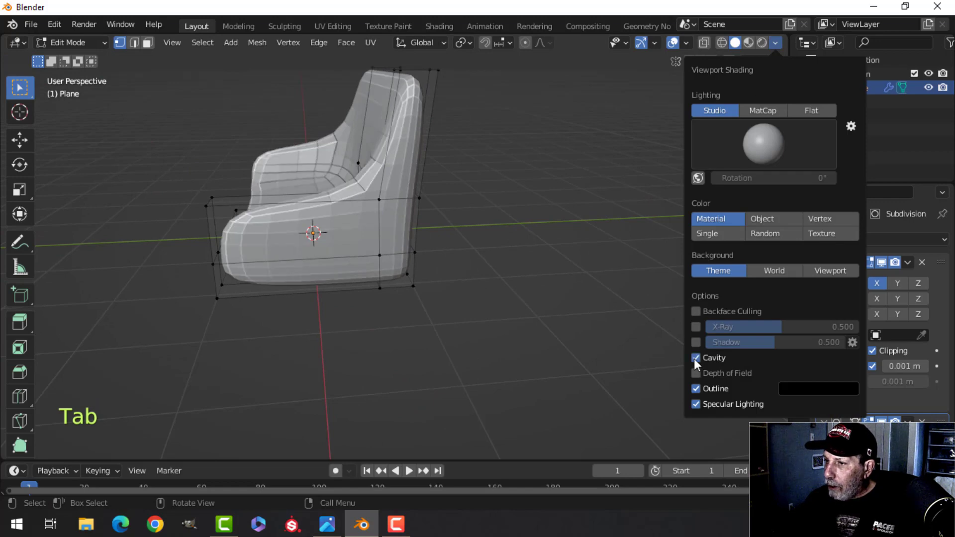
pyautogui.keyDown('shift'); pyautogui.moveTo(437, 241); pyautogui.dragTo(418, 244, button='middle'); pyautogui.keyUp('shift')
pyautogui.moveTo(419, 243); pyautogui.dragTo(431, 239, button='middle')
pyautogui.keyDown('shift'); pyautogui.moveTo(418, 191); pyautogui.dragTo(413, 221, button='middle'); pyautogui.keyUp('shift')
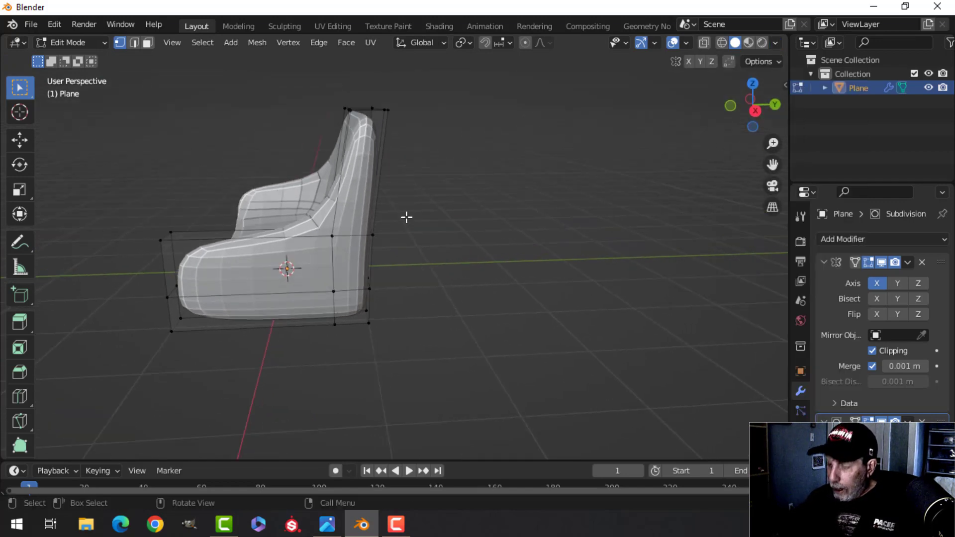
# Add two horizontal edge loops around the backrest, one near its top edge and one near its base.
pyautogui.press('KP_3')
pyautogui.hotkey('ctrl', 'r')
pyautogui.click(377, 150)
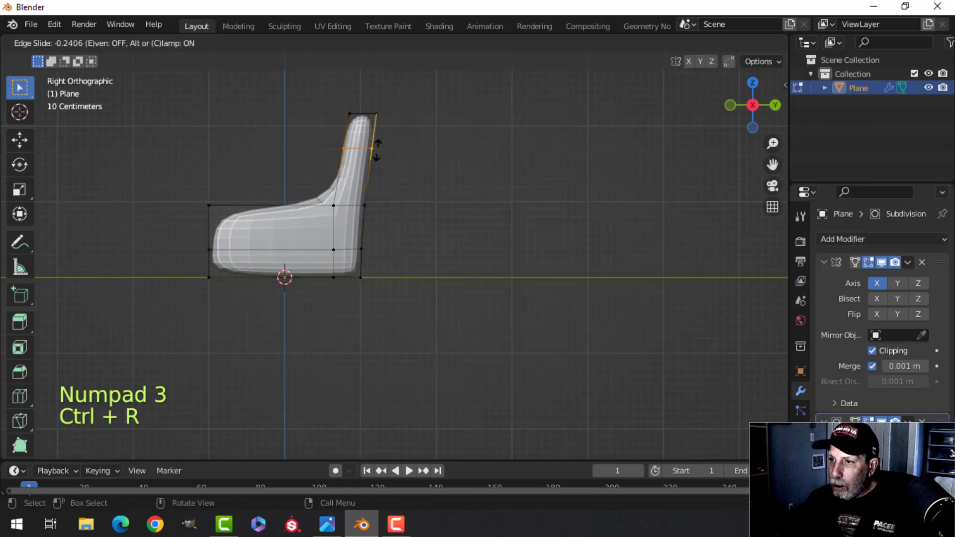
pyautogui.click(376, 124)
pyautogui.moveTo(392, 187)
pyautogui.mouseDown(button='middle')
pyautogui.moveTo(418, 202)
pyautogui.moveTo(395, 168)
pyautogui.mouseUp(button='middle')
pyautogui.hotkey('ctrl', 'r')
pyautogui.click(390, 145)
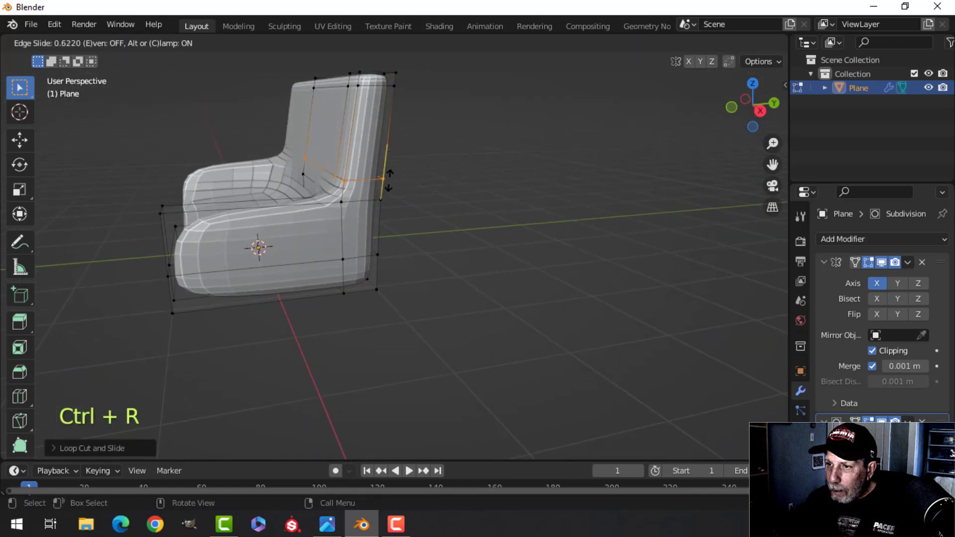
pyautogui.click(388, 198)
# Add an edge loop across the sofa's body close to its front face.
pyautogui.moveTo(386, 223); pyautogui.dragTo(346, 234, button='middle')
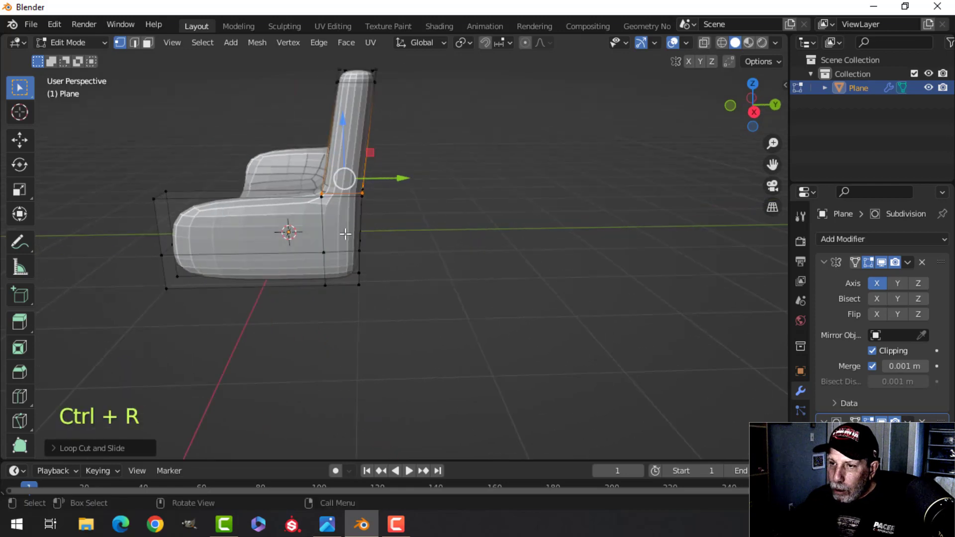
pyautogui.keyDown('shift'); pyautogui.moveTo(282, 231); pyautogui.dragTo(340, 232, button='middle'); pyautogui.keyUp('shift')
pyautogui.hotkey('ctrl', 'r')
pyautogui.click(337, 219)
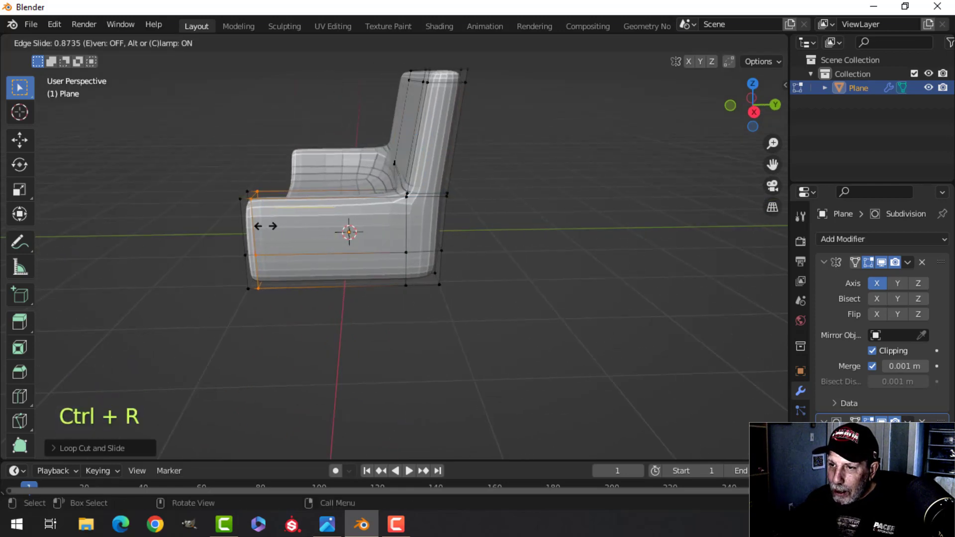
pyautogui.click(265, 226)
# Add two horizontal edge loops around the armrest, one near its top edge and one just above the seat.
pyautogui.moveTo(265, 226); pyautogui.dragTo(400, 229, button='middle')
pyautogui.keyDown('shift'); pyautogui.moveTo(400, 229); pyautogui.dragTo(498, 207, button='middle'); pyautogui.keyUp('shift')
pyautogui.hotkey('ctrl', 'r')
pyautogui.click(497, 202)
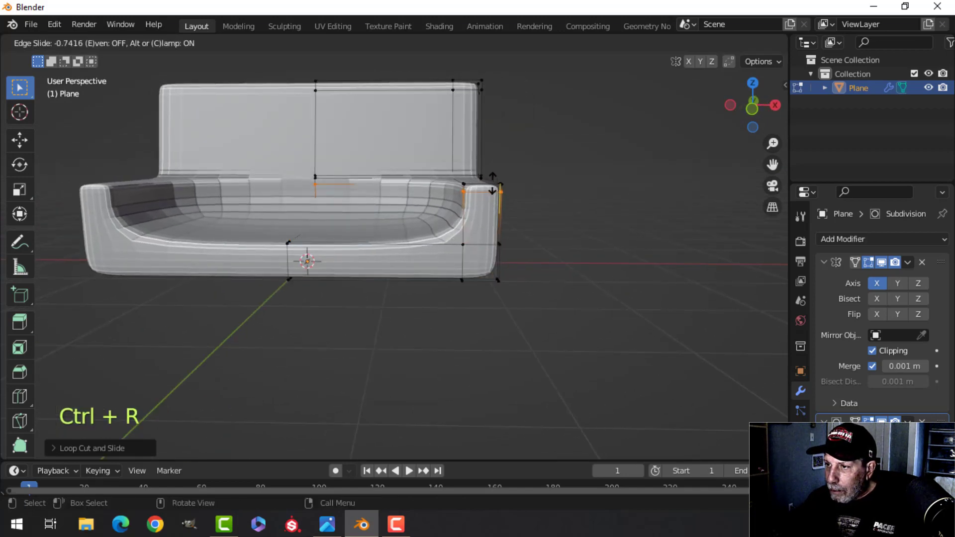
pyautogui.click(492, 190)
pyautogui.hotkey('ctrl', 'r')
pyautogui.click(496, 213)
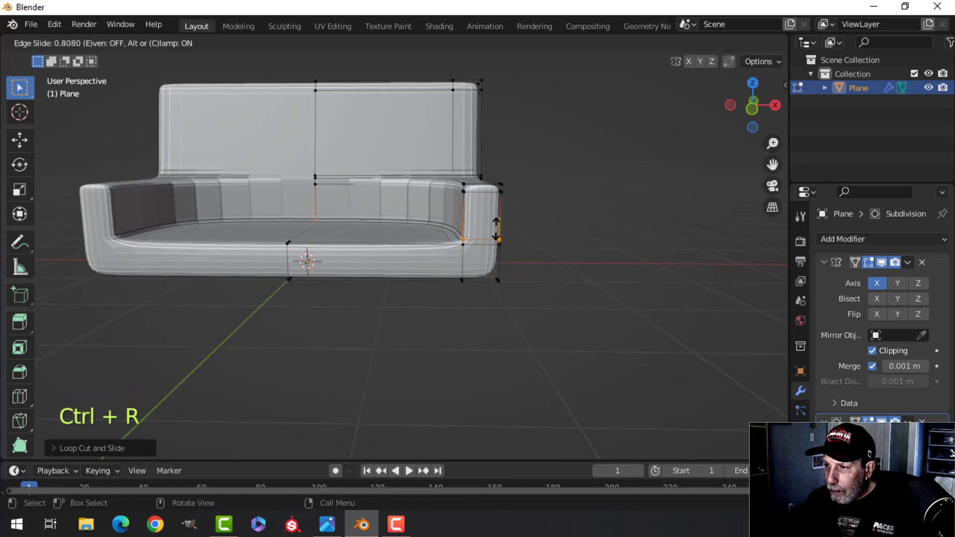
pyautogui.click(496, 229)
# Add an edge loop running front to back through the seat and backrest, close to the armrest's inner side.
pyautogui.hotkey('ctrl', 'r')
pyautogui.click(448, 238)
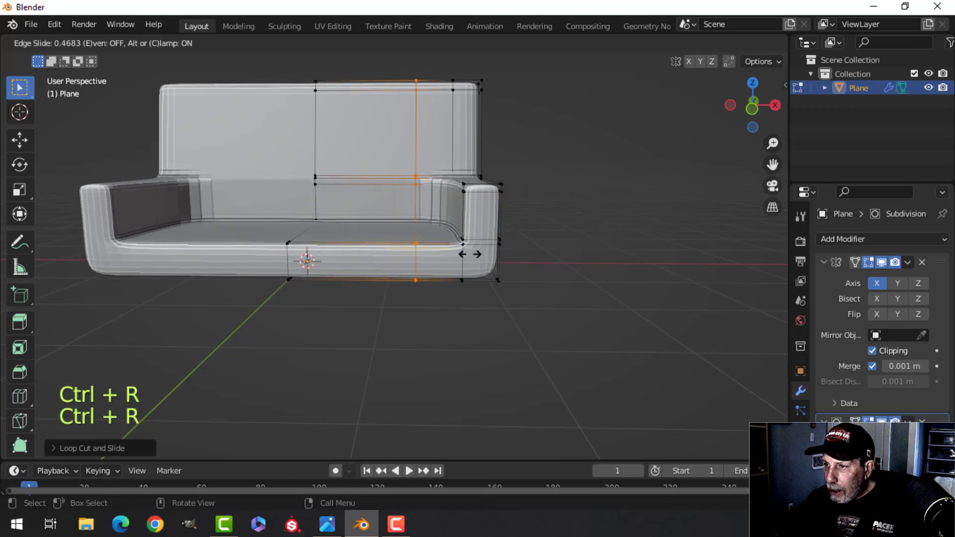
pyautogui.click(508, 255)
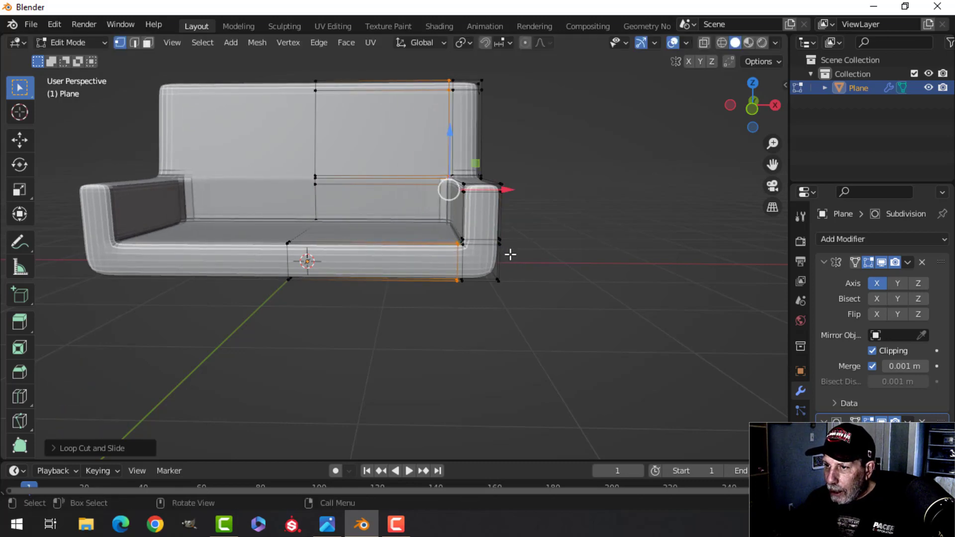
# Apply Shade Smooth to the sofa in Object Mode and deselect it.
pyautogui.press('Tab')
pyautogui.moveTo(506, 212); pyautogui.dragTo(374, 213, button='middle')
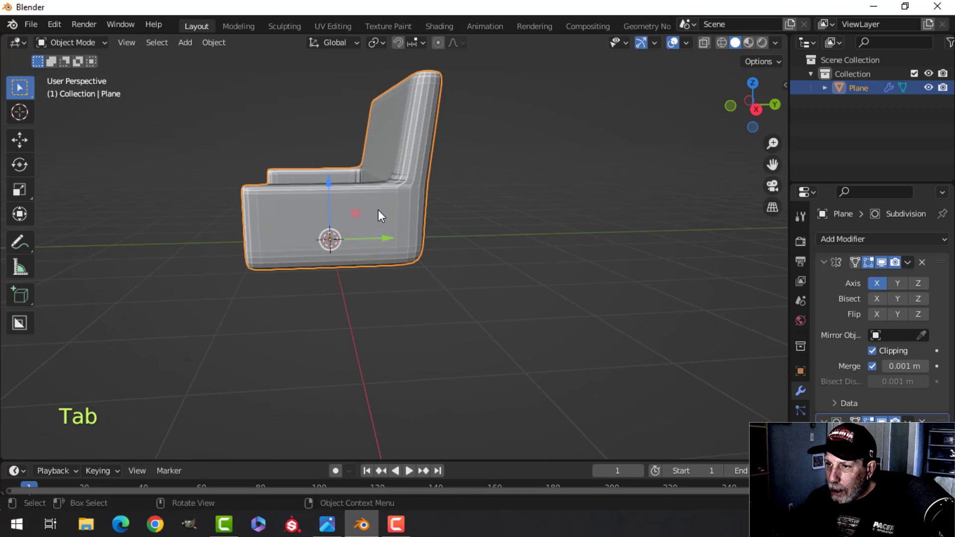
pyautogui.rightClick(379, 208)
pyautogui.click(380, 204)
pyautogui.hotkey('alt', 'a')
# Select the edge loop at the backrest's base and slide it upward along the backrest.
pyautogui.moveTo(438, 201); pyautogui.dragTo(451, 232, button='middle')
pyautogui.press('Tab')
pyautogui.scroll(3, 468, 242)
pyautogui.hotkey('alt', 'a')
pyautogui.keyDown('alt'); pyautogui.keyDown('shift'); pyautogui.click(437, 207); pyautogui.keyUp('shift'); pyautogui.keyUp('alt')
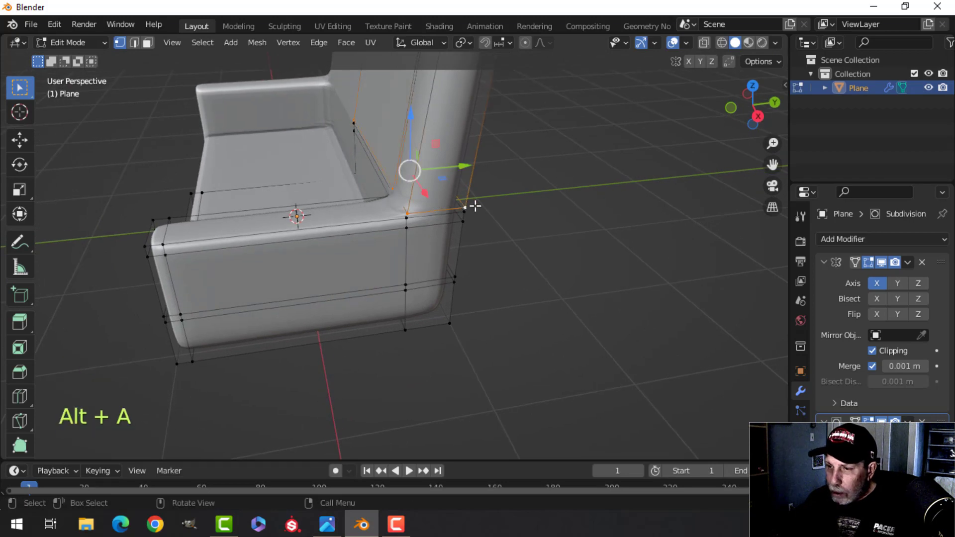
pyautogui.press('g')
pyautogui.press('g')
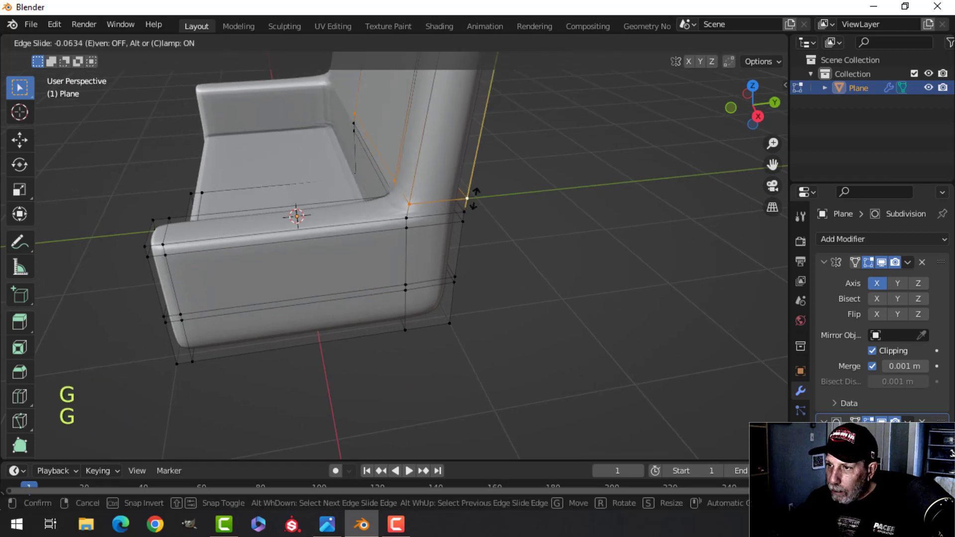
pyautogui.click(472, 173)
# Add a vertical edge loop around the armrest and seat just in front of the backrest.
pyautogui.moveTo(472, 173); pyautogui.dragTo(443, 194, button='middle')
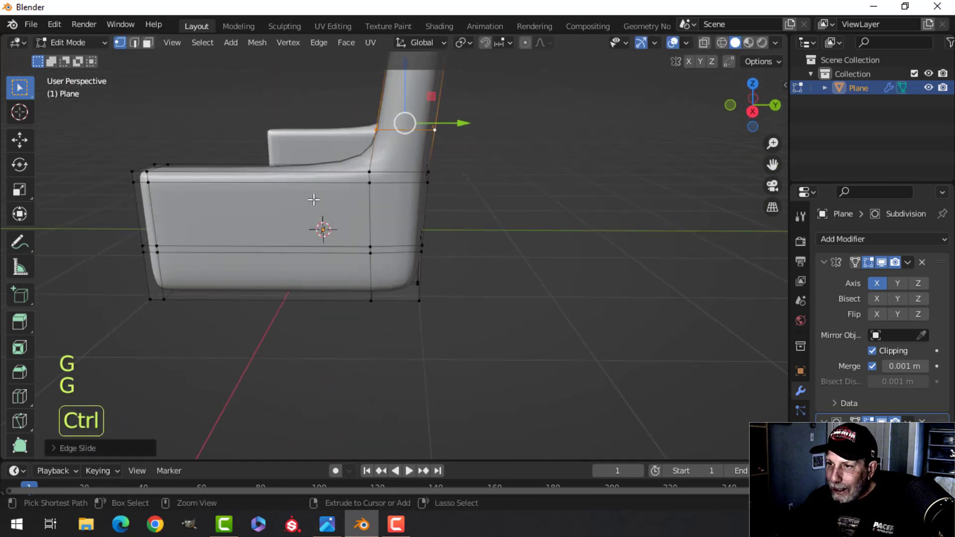
pyautogui.hotkey('ctrl', 'r')
pyautogui.click(358, 203)
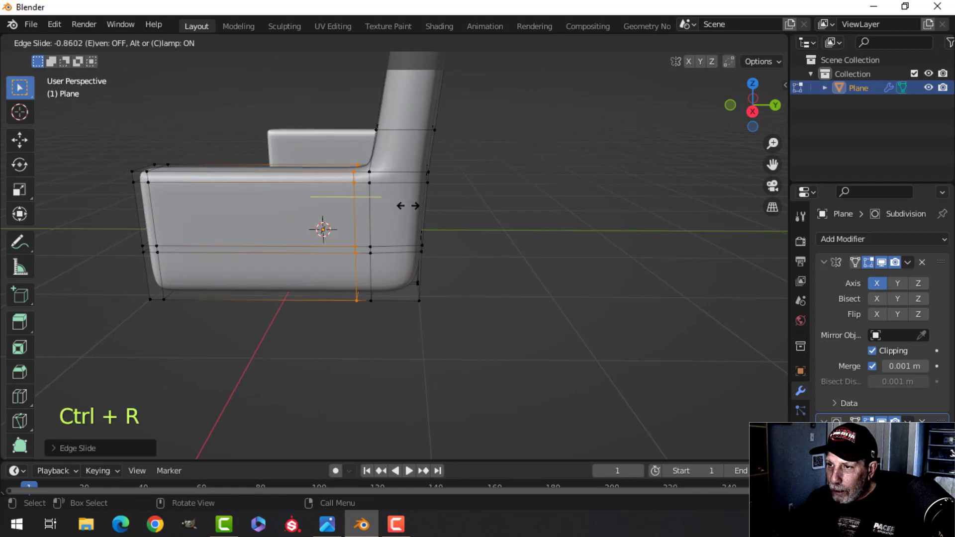
pyautogui.click(363, 228)
# Slide the lower backrest edge loop down closer to the armrest's top.
pyautogui.press('Tab')
pyautogui.moveTo(363, 228); pyautogui.dragTo(437, 175, button='middle')
pyautogui.press('Tab')
pyautogui.hotkey('alt', 'a')
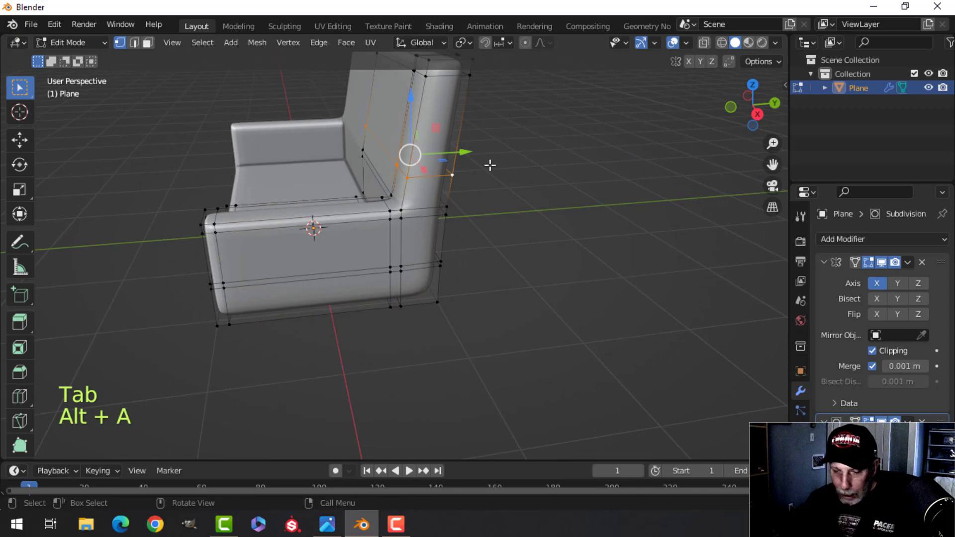
pyautogui.press('g')
pyautogui.press('g')
pyautogui.click(488, 198)
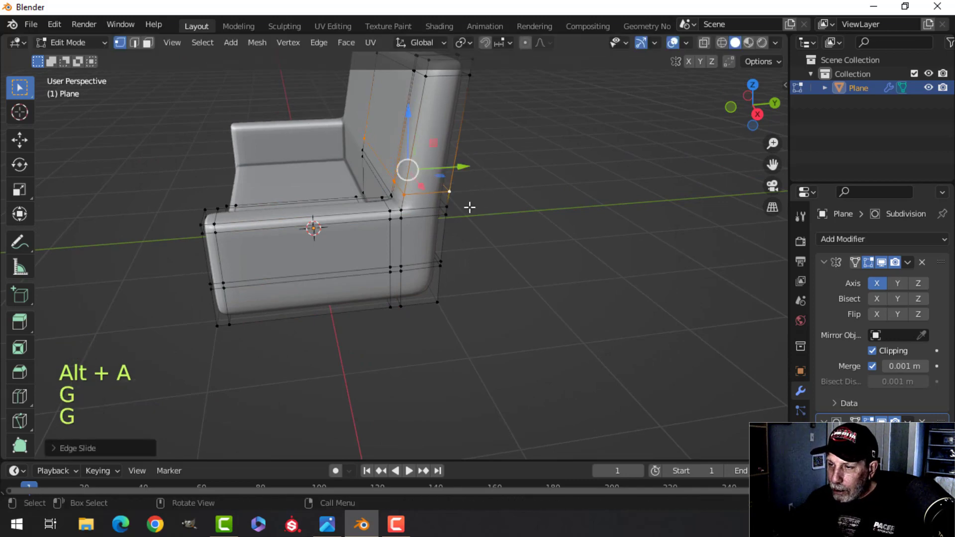
# Add a horizontal edge loop around the sofa's base close to its bottom edge.
pyautogui.press('Tab')
pyautogui.moveTo(469, 207); pyautogui.dragTo(394, 233, button='middle')
pyautogui.press('Tab')
pyautogui.hotkey('alt', 'a')
pyautogui.hotkey('ctrl', 'r')
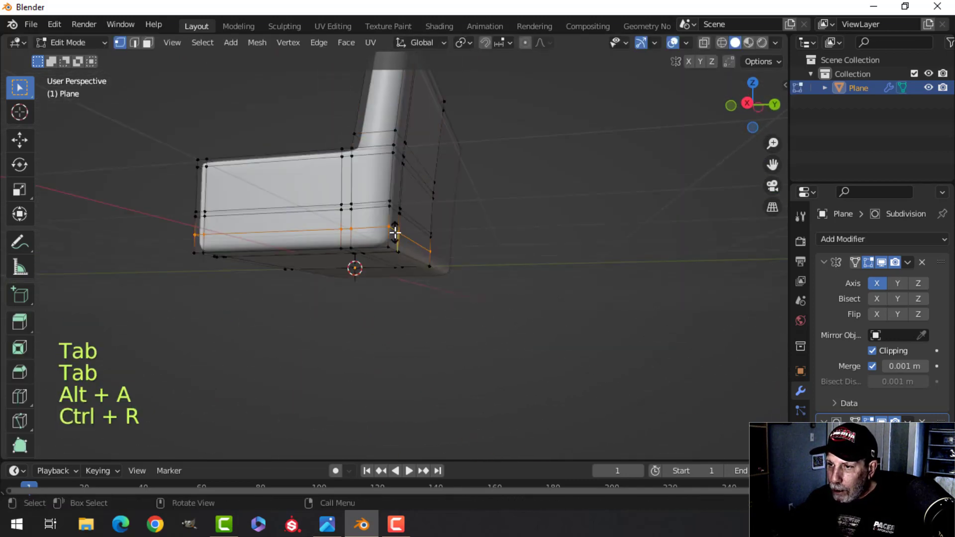
pyautogui.click(395, 232)
pyautogui.click(394, 238)
# Inspect the smoothed sofa up close and from a distance to check its edges.
pyautogui.press('Tab')
pyautogui.moveTo(332, 228); pyautogui.dragTo(363, 270, button='middle')
pyautogui.click(330, 237)
pyautogui.press('Tab')
pyautogui.scroll(2, 338, 249)
pyautogui.hotkey('alt', 'a')
pyautogui.scroll(2, 377, 250)
pyautogui.press('Tab')
pyautogui.scroll(-2, 336, 251)
pyautogui.hotkey('alt', 'a')
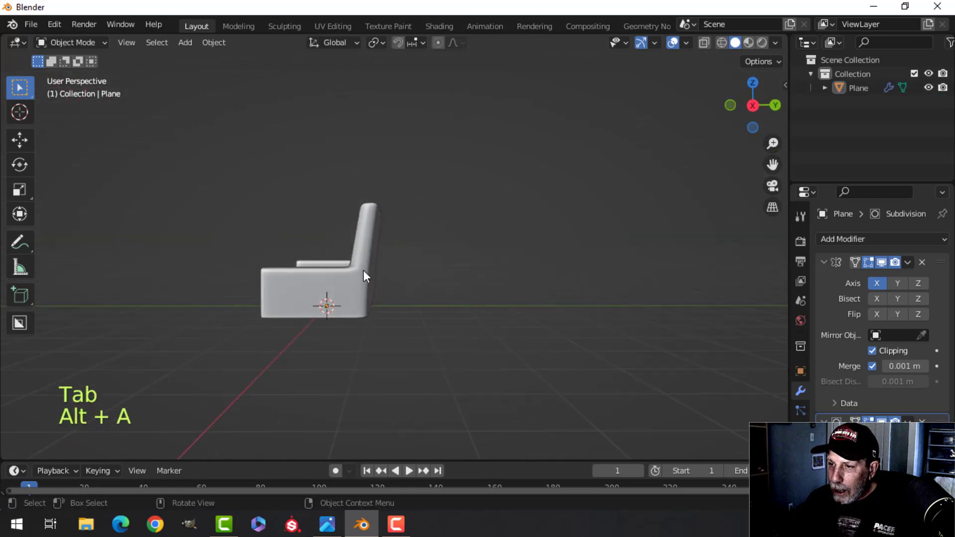
# Examine the sofa's edge loops in right side view with wireframe shading, and its overall shape in solid shading.
pyautogui.click(363, 270)
pyautogui.press('KP_3')
pyautogui.press('Tab')
pyautogui.scroll(3, 411, 311)
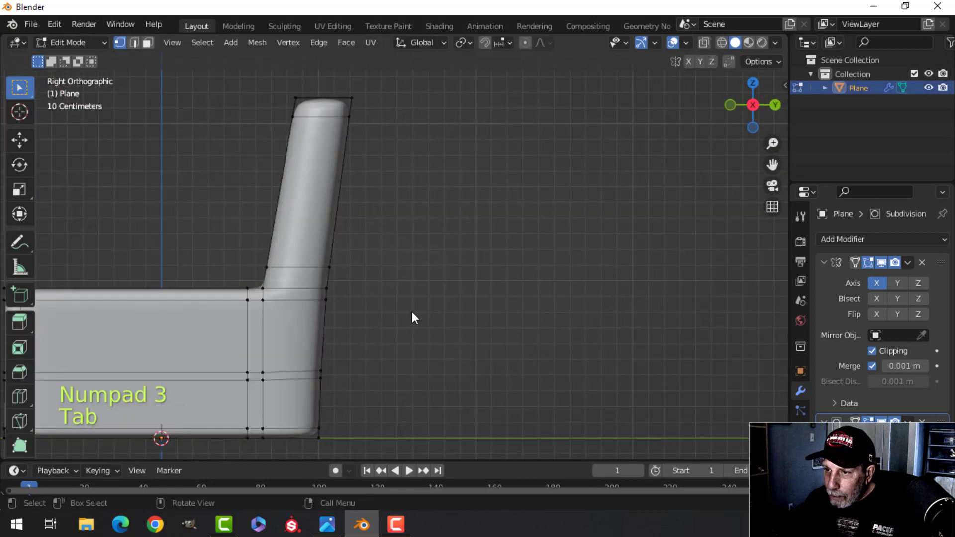
pyautogui.keyDown('shift'); pyautogui.moveTo(411, 311); pyautogui.dragTo(469, 277, button='middle'); pyautogui.keyUp('shift')
pyautogui.hotkey('alt', 'a')
pyautogui.press('z')
pyautogui.click(383, 279)
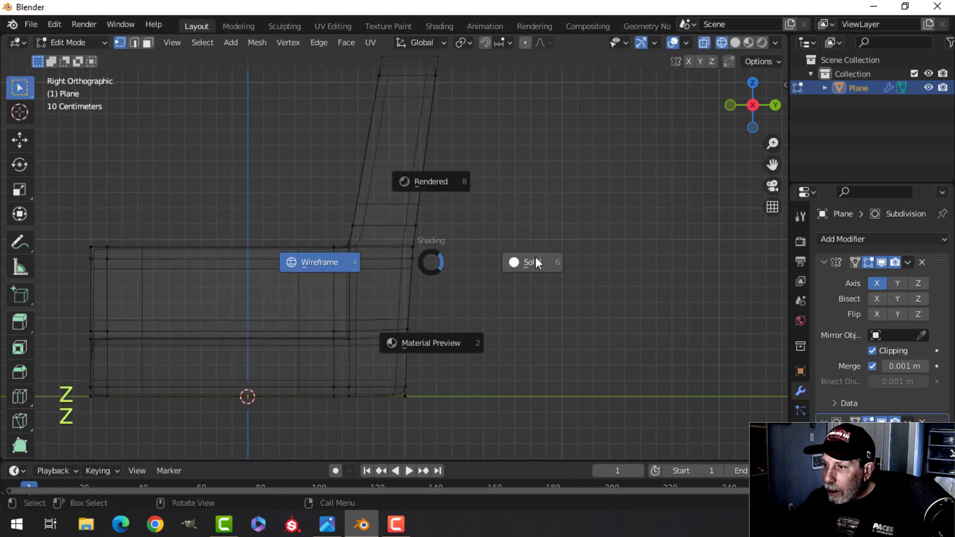
pyautogui.click(535, 256)
pyautogui.press('Tab')
pyautogui.hotkey('alt', 'a')
pyautogui.scroll(-3, 519, 261)
pyautogui.moveTo(472, 274)
pyautogui.mouseDown(button='middle')
pyautogui.moveTo(470, 307)
pyautogui.moveTo(450, 328)
pyautogui.mouseUp(button='middle')
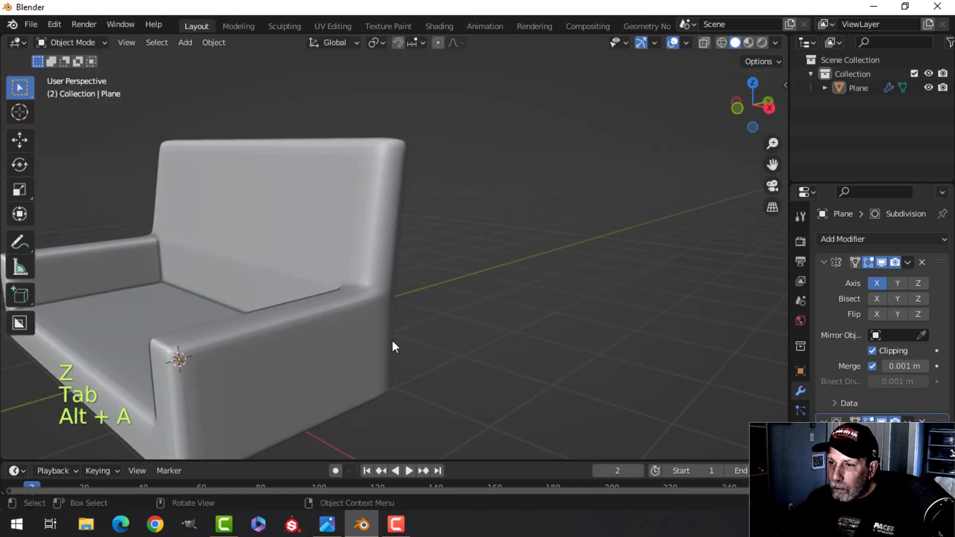
pyautogui.scroll(-3, 398, 334)
pyautogui.moveTo(428, 277); pyautogui.dragTo(367, 309, button='middle')
pyautogui.keyDown('shift'); pyautogui.moveTo(369, 309); pyautogui.dragTo(370, 272, button='middle'); pyautogui.keyUp('shift')
# Move the sofa's front vertices backward along Y in top view using wireframe shading, then restore solid shading and Object Mode.
pyautogui.click(347, 285)
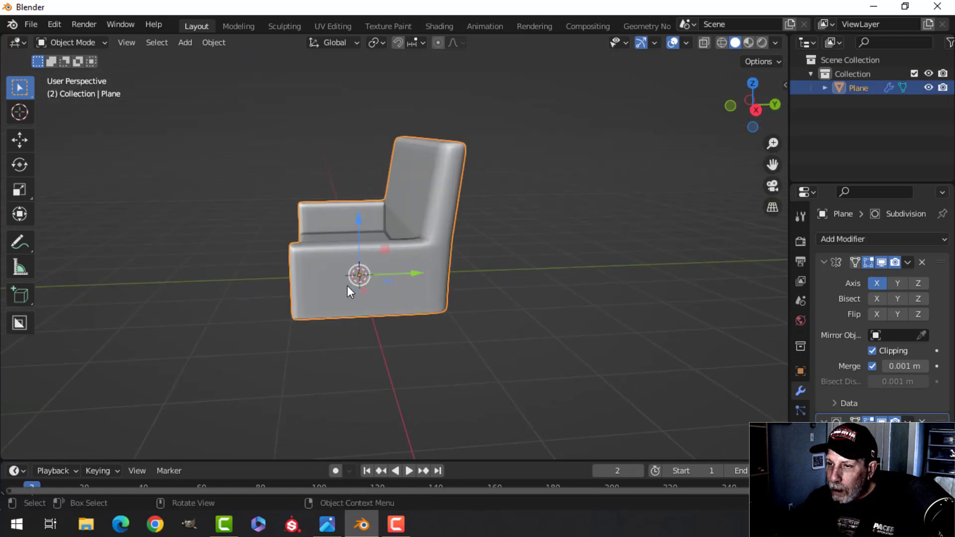
pyautogui.press('KP_7')
pyautogui.press('Tab')
pyautogui.press('z')
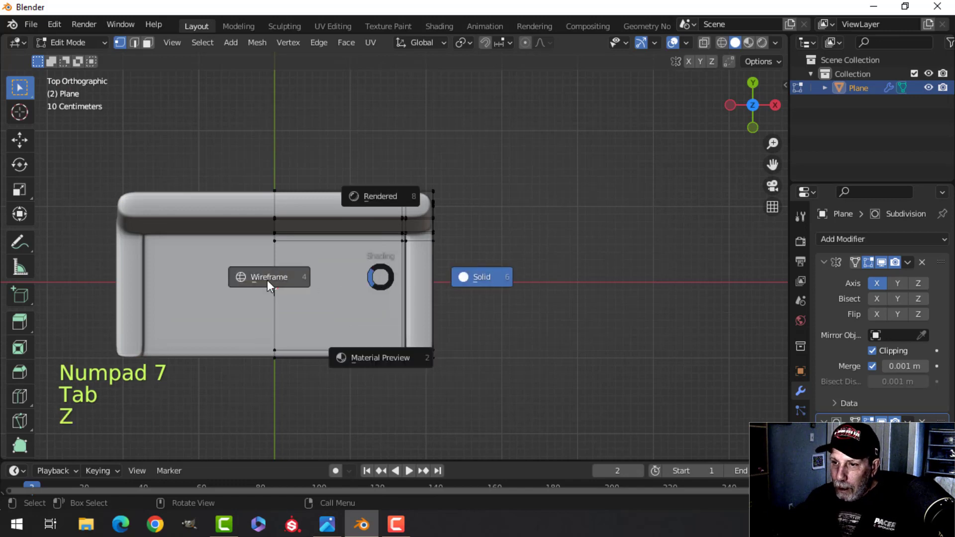
pyautogui.click(267, 279)
pyautogui.hotkey('alt', 'a')
pyautogui.press('b')
pyautogui.moveTo(504, 398); pyautogui.dragTo(223, 321)
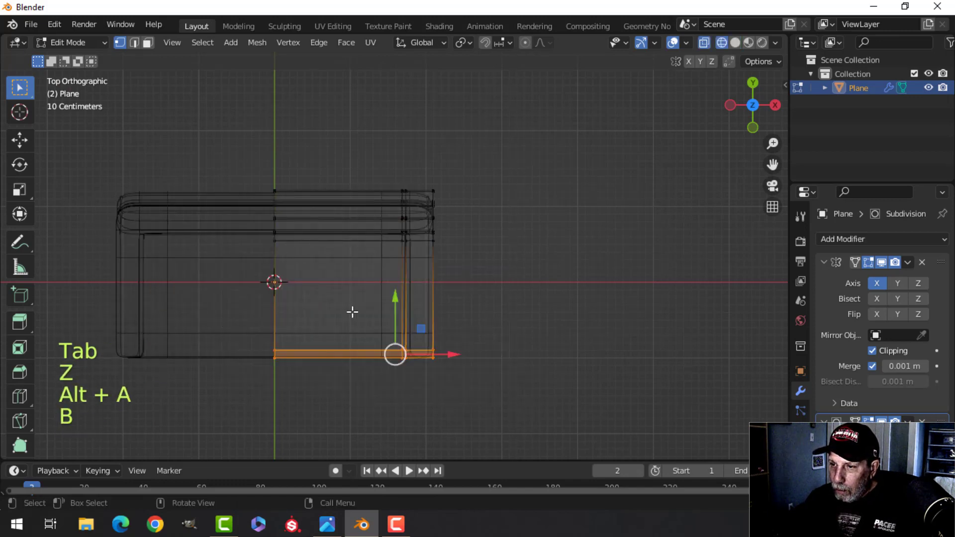
pyautogui.moveTo(392, 301); pyautogui.dragTo(394, 284)
pyautogui.press('z')
pyautogui.click(567, 301)
pyautogui.press('Tab')
pyautogui.moveTo(567, 301); pyautogui.dragTo(511, 246, button='middle')
pyautogui.scroll(-3, 511, 246)
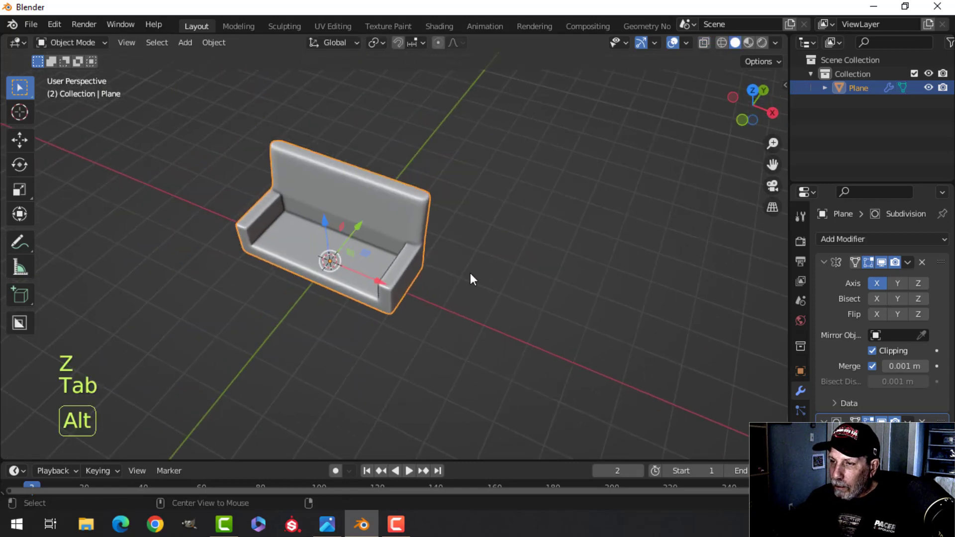
pyautogui.hotkey('alt', 'a')
# Duplicate the large top face of the seat and raise the copy along Z above the seat.
pyautogui.moveTo(399, 280); pyautogui.dragTo(418, 258, button='middle')
pyautogui.scroll(3, 418, 258)
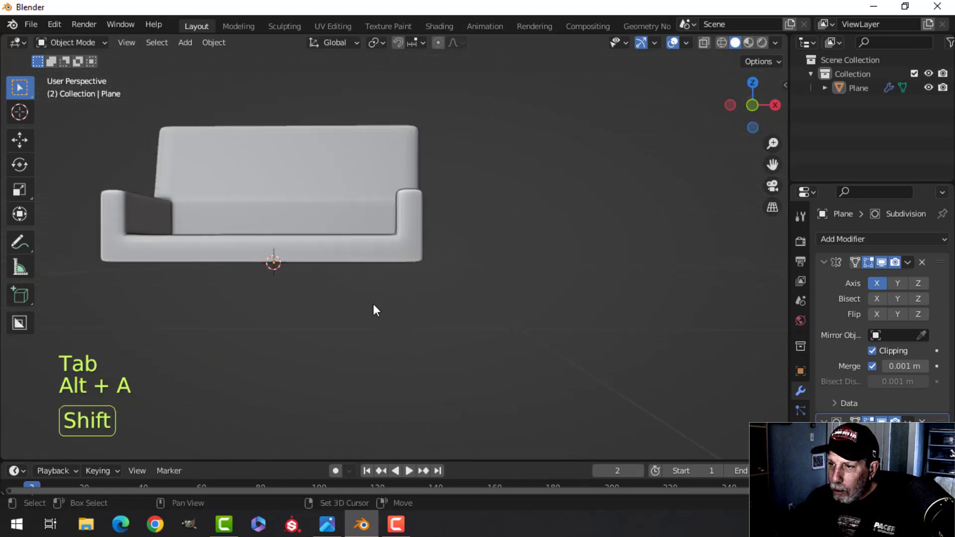
pyautogui.moveTo(336, 297); pyautogui.dragTo(433, 251, button='middle')
pyautogui.click(409, 249)
pyautogui.press('Tab')
pyautogui.scroll(3, 410, 294)
pyautogui.hotkey('alt', 'a')
pyautogui.press('3')
pyautogui.click(437, 256)
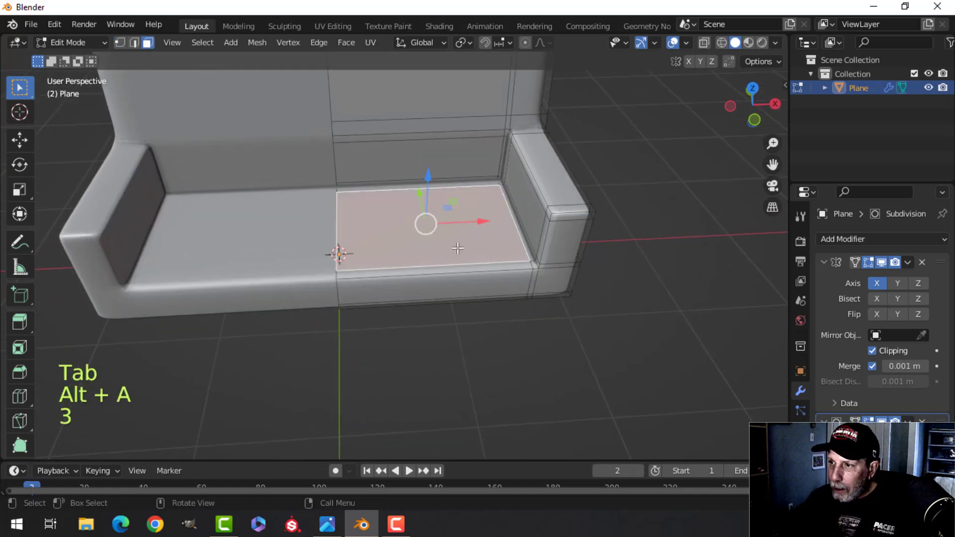
pyautogui.scroll(2, 455, 283)
pyautogui.moveTo(454, 283); pyautogui.dragTo(448, 239, button='middle')
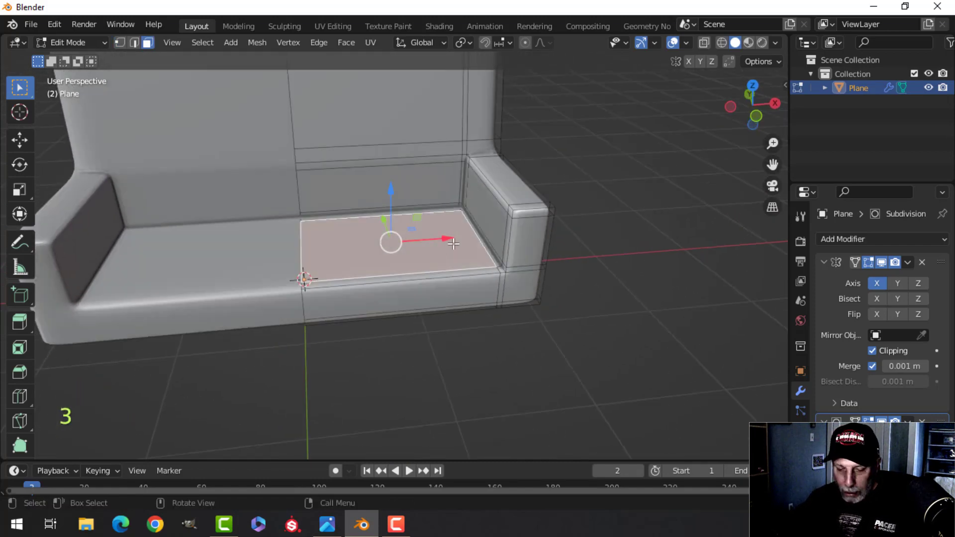
pyautogui.hotkey('shift', 'd')
pyautogui.rightClick(450, 241)
pyautogui.moveTo(396, 190); pyautogui.dragTo(397, 165)
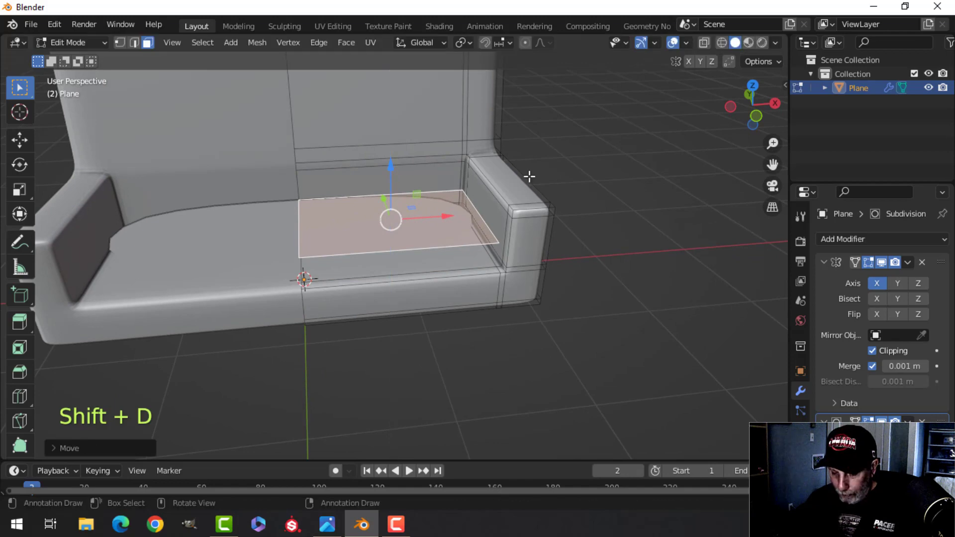
# Separate the duplicated seat face into its own object and open that object in Edit Mode with everything selected.
pyautogui.press('p')
pyautogui.click(529, 175)
pyautogui.press('Tab')
pyautogui.moveTo(470, 228); pyautogui.dragTo(417, 230, button='middle')
pyautogui.press('Tab')
pyautogui.press('a')
pyautogui.press('Tab')
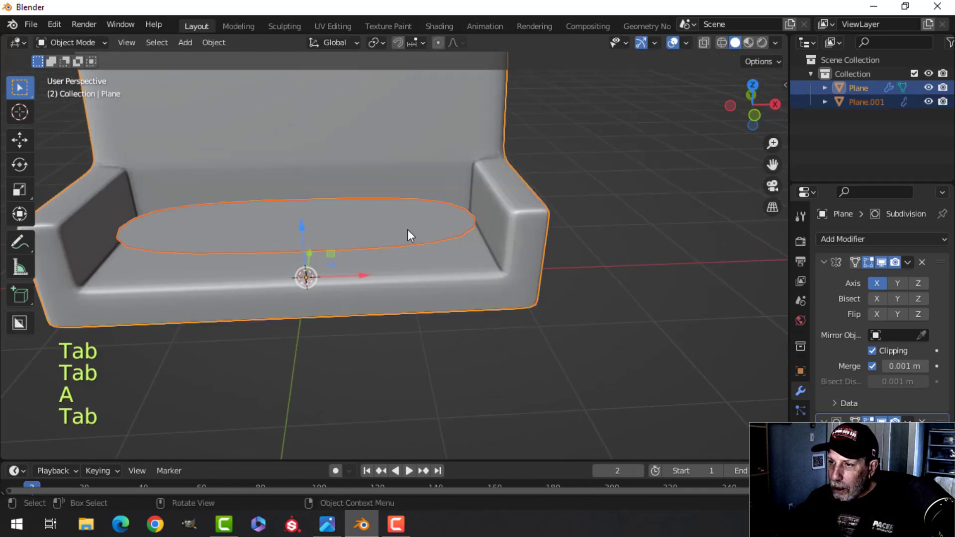
pyautogui.click(412, 228)
pyautogui.press('Tab')
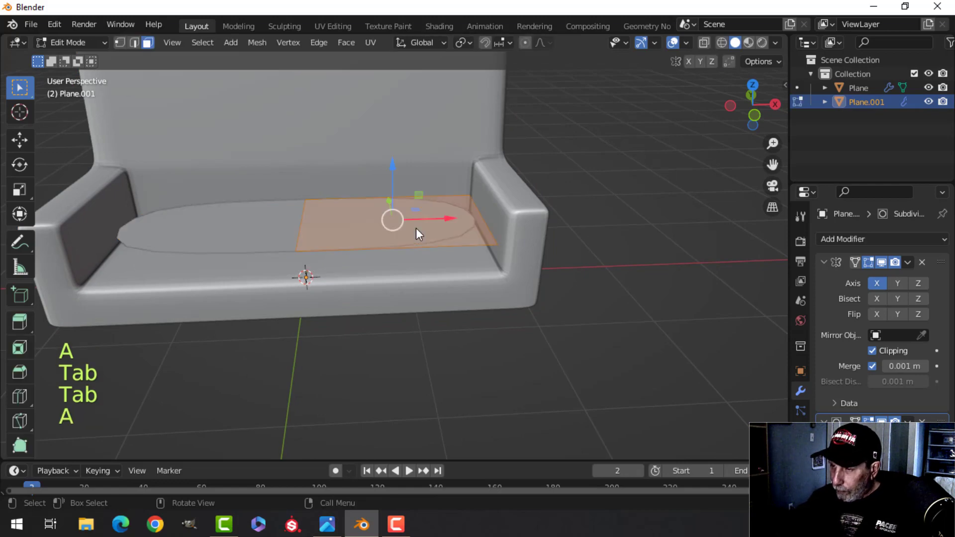
# Extrude the separated seat face upward into a cushion and add an edge loop near its end beside the armrest.
pyautogui.keyDown('shift'); pyautogui.moveTo(448, 237); pyautogui.dragTo(466, 259, button='middle'); pyautogui.keyUp('shift')
pyautogui.moveTo(406, 188); pyautogui.dragTo(408, 164)
pyautogui.moveTo(503, 229); pyautogui.dragTo(473, 252, button='middle')
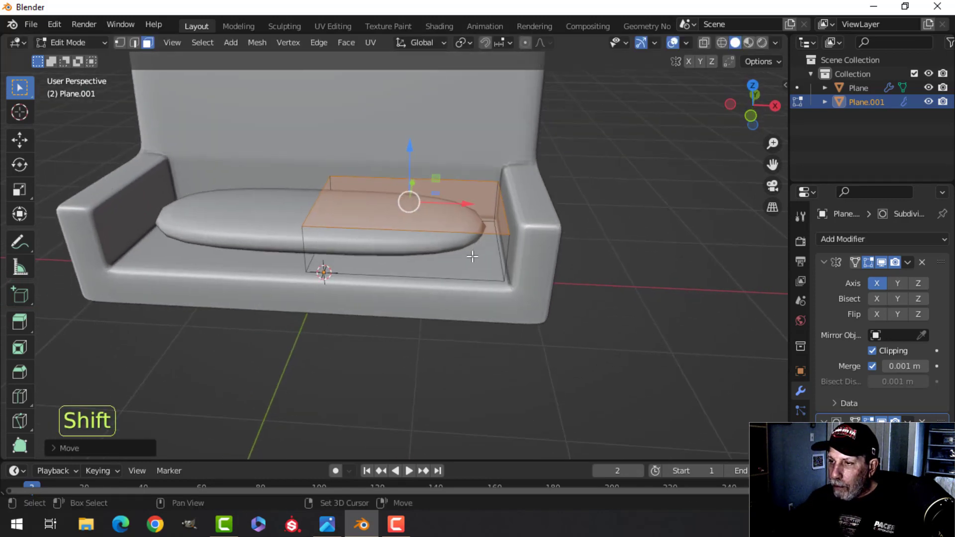
pyautogui.hotkey('ctrl', 'r')
pyautogui.click(465, 249)
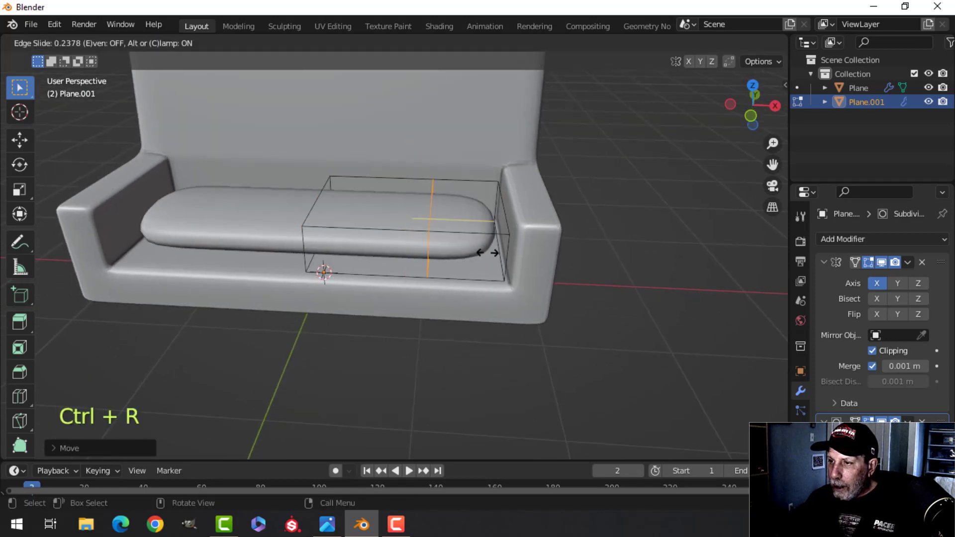
pyautogui.click(558, 259)
# Add two edge loops along the seat cushion, one near its front edge and one near its back edge, and return to Object Mode.
pyautogui.moveTo(558, 260); pyautogui.dragTo(409, 261, button='middle')
pyautogui.hotkey('alt', 'a')
pyautogui.hotkey('ctrl', 'r')
pyautogui.click(409, 261)
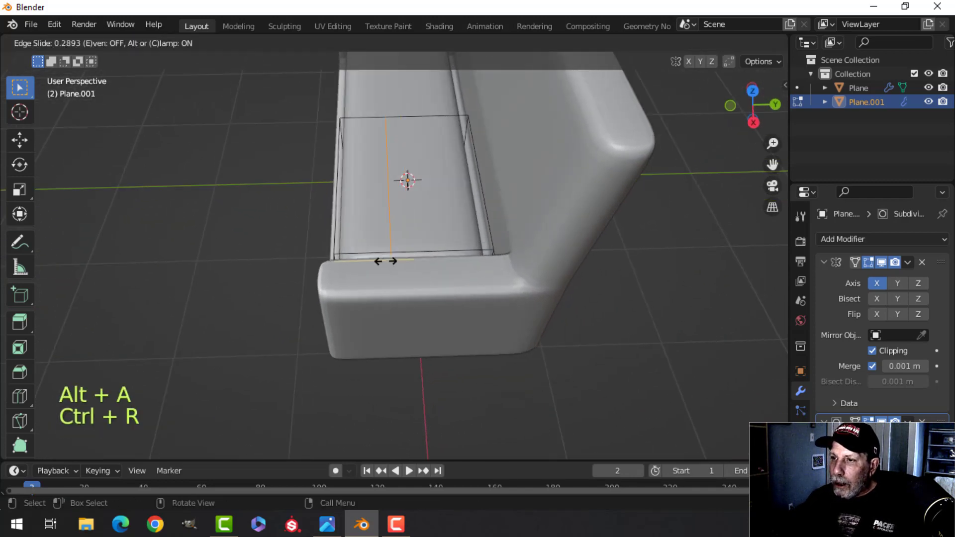
pyautogui.click(351, 260)
pyautogui.hotkey('ctrl', 'r')
pyautogui.click(418, 261)
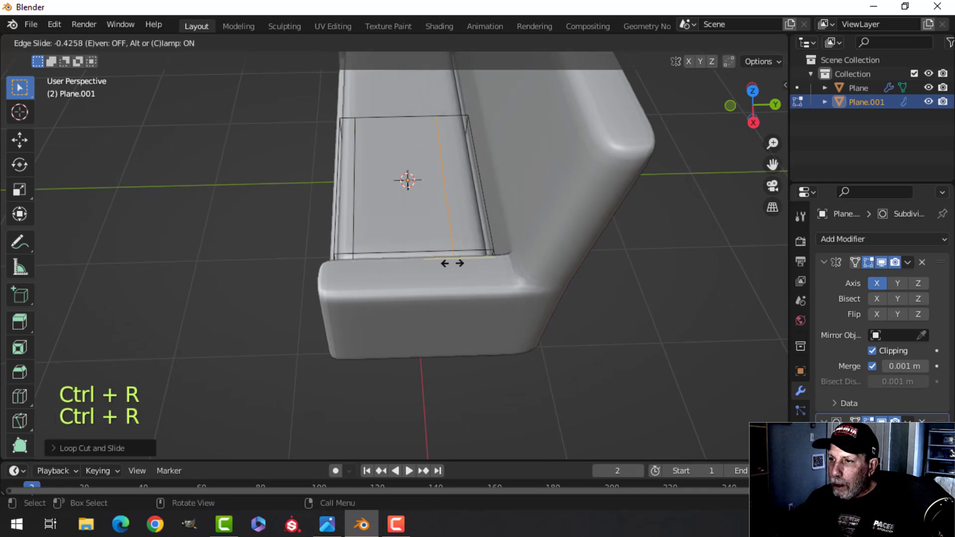
pyautogui.click(473, 263)
pyautogui.press('Tab')
pyautogui.moveTo(465, 215); pyautogui.dragTo(434, 213, button='middle')
pyautogui.hotkey('alt', 'a')
pyautogui.scroll(2, 403, 238)
# Disable the cushion's mirror clipping and move its centre edge loop about 0.035 m outward along X to part the two halves.
pyautogui.click(390, 195)
pyautogui.press('Tab')
pyautogui.hotkey('alt', 'a')
pyautogui.scroll(-3, 438, 221)
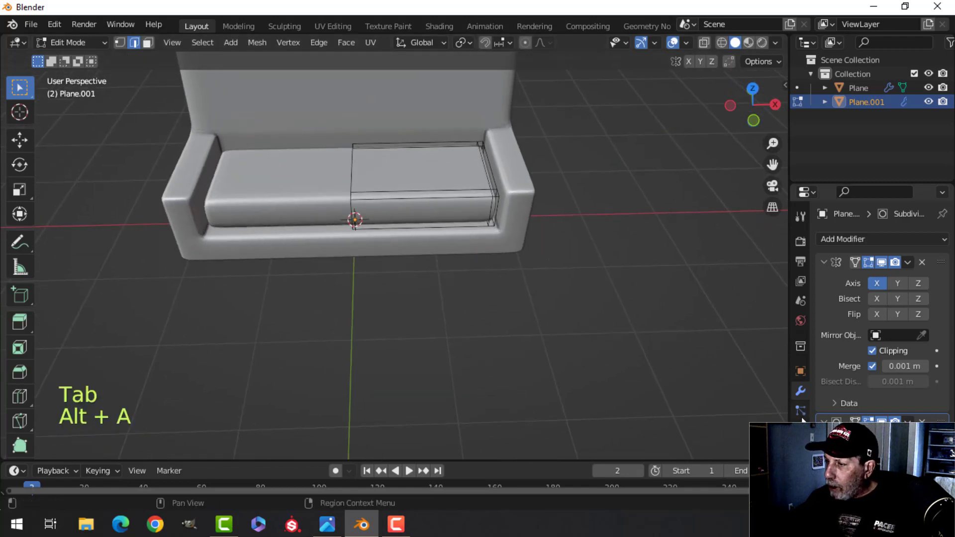
pyautogui.click(872, 350)
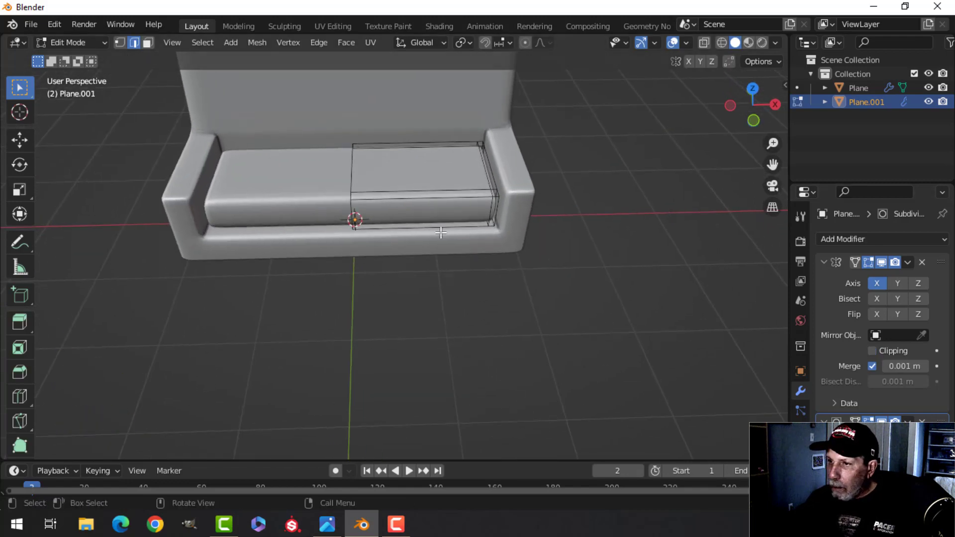
pyautogui.keyDown('alt'); pyautogui.keyDown('shift'); pyautogui.click(350, 172); pyautogui.keyUp('shift'); pyautogui.keyUp('alt')
pyautogui.scroll(-2, 351, 172)
pyautogui.scroll(4, 439, 233)
pyautogui.moveTo(439, 232); pyautogui.dragTo(419, 229, button='middle')
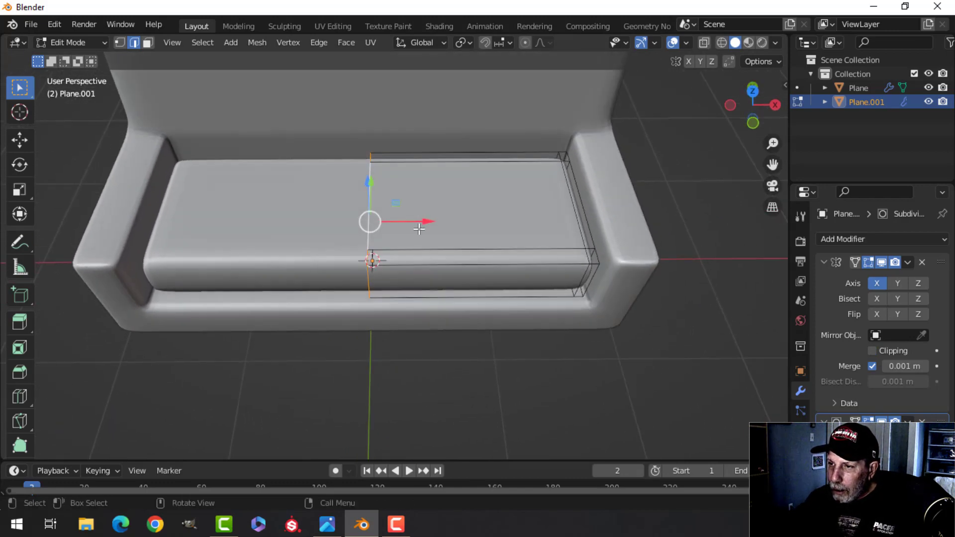
pyautogui.moveTo(421, 220); pyautogui.dragTo(427, 218)
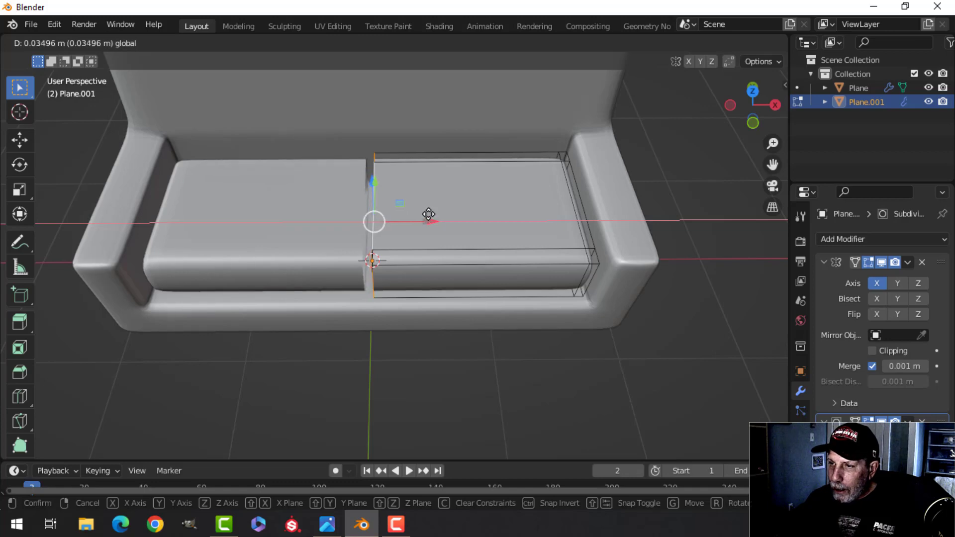
pyautogui.moveTo(428, 214); pyautogui.dragTo(429, 215)
# Close the cushion's open inner end with Grid Fill and add an edge loop close to that end.
pyautogui.click(346, 43)
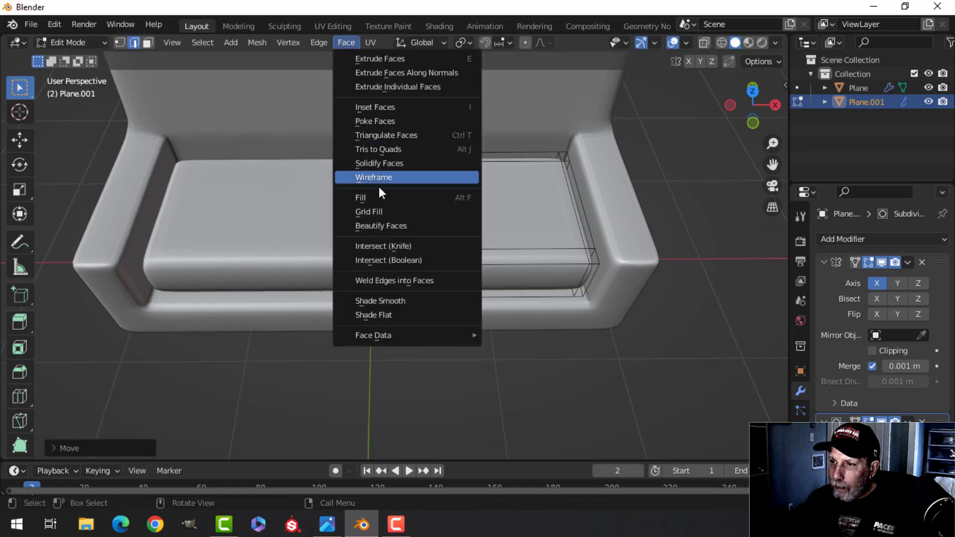
pyautogui.click(376, 207)
pyautogui.scroll(2, 377, 262)
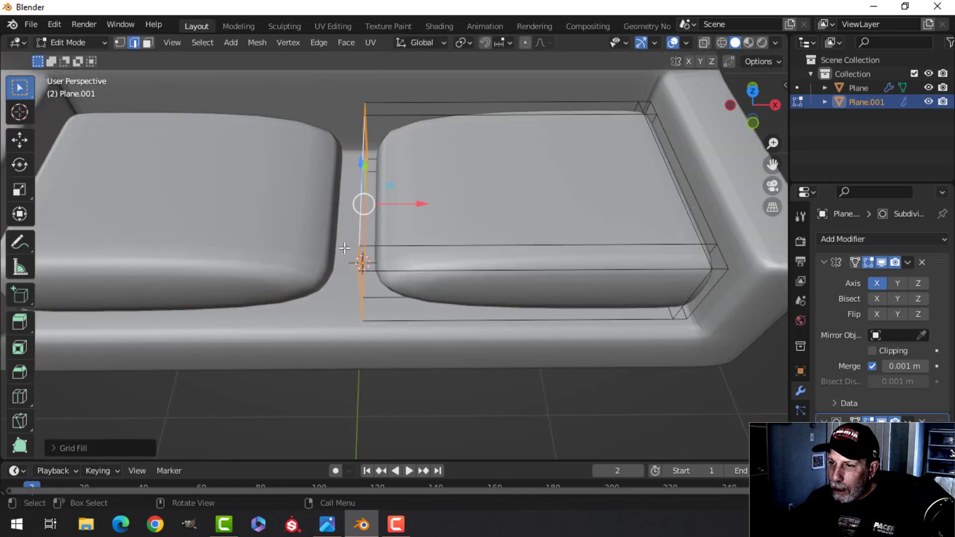
pyautogui.scroll(-2, 415, 272)
pyautogui.hotkey('ctrl', 'r')
pyautogui.click(438, 263)
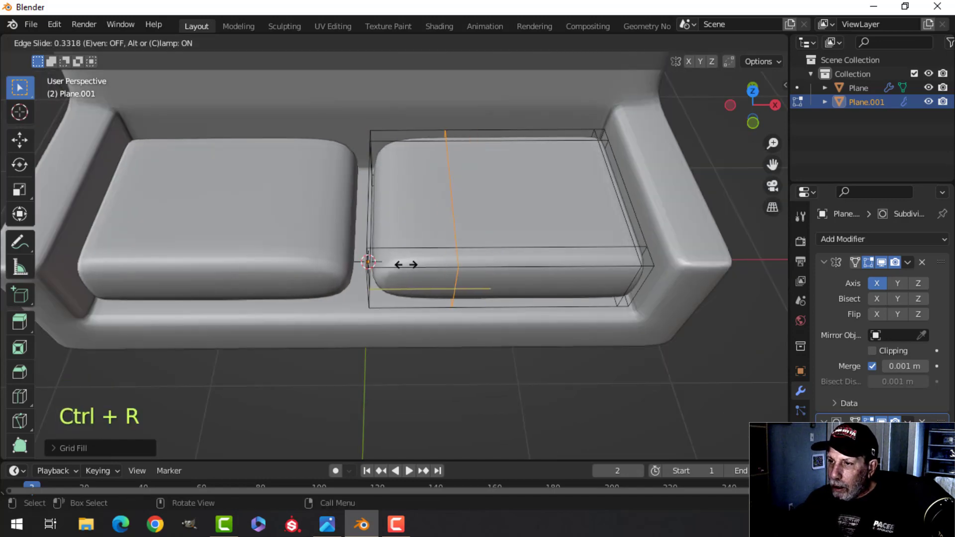
pyautogui.click(337, 267)
# Move the whole cushion along X toward the sofa's centre to narrow the gap to its mirrored copy.
pyautogui.press('a')
pyautogui.keyDown('shift'); pyautogui.moveTo(547, 213); pyautogui.dragTo(539, 213, button='middle'); pyautogui.keyUp('shift')
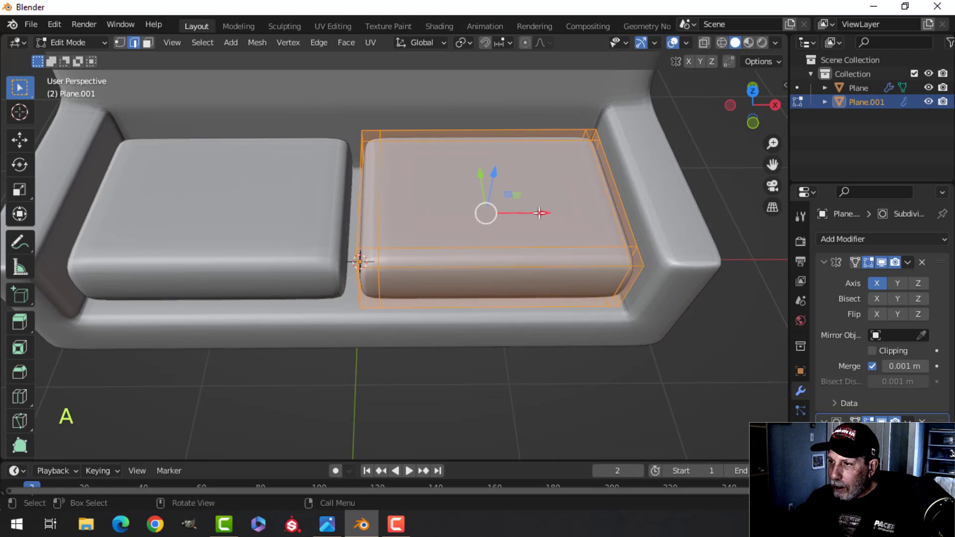
pyautogui.moveTo(539, 213); pyautogui.dragTo(529, 210)
pyautogui.hotkey('alt', 'a')
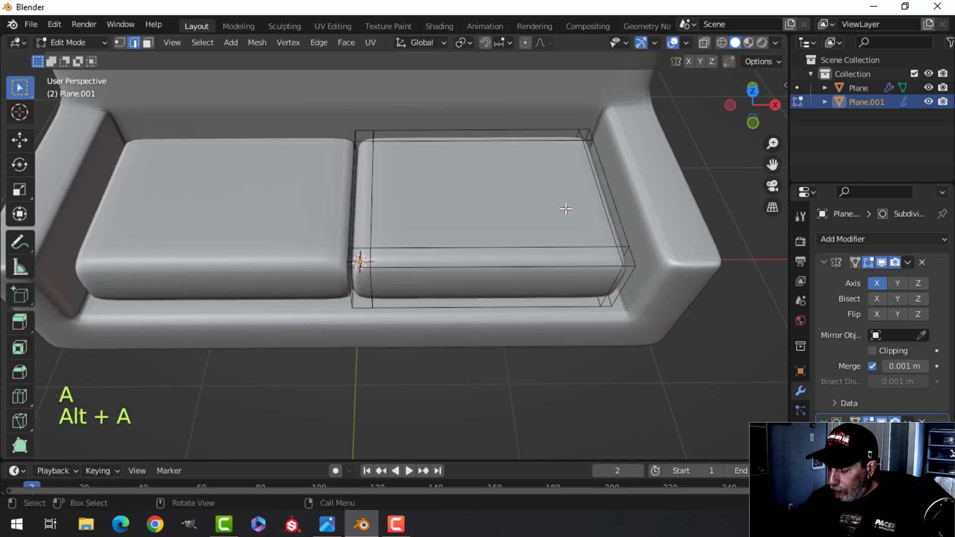
# Scale the whole cushion up along Y in top view so it nearly fills the seat's depth.
pyautogui.press('KP_7')
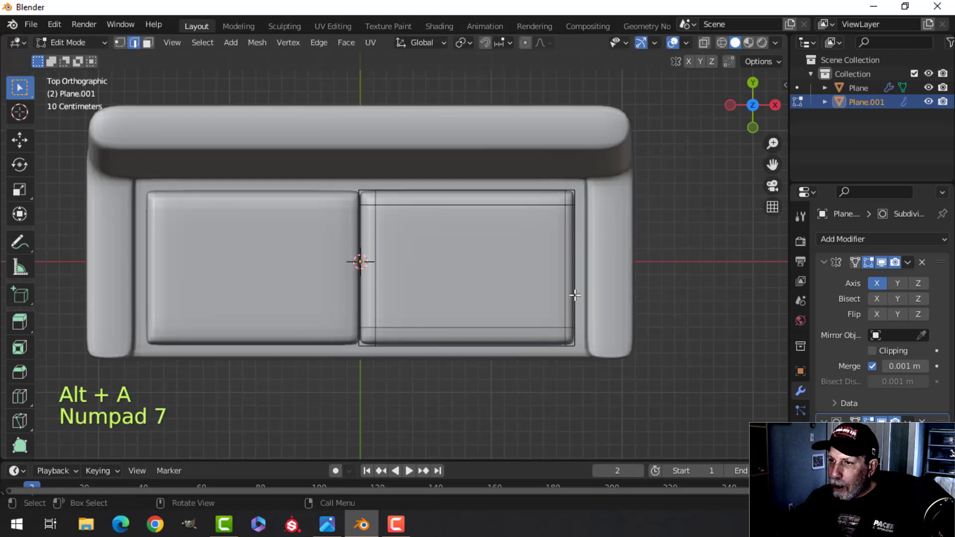
pyautogui.press('a')
pyautogui.keyDown('shift'); pyautogui.moveTo(604, 266); pyautogui.dragTo(605, 256, button='middle'); pyautogui.keyUp('shift')
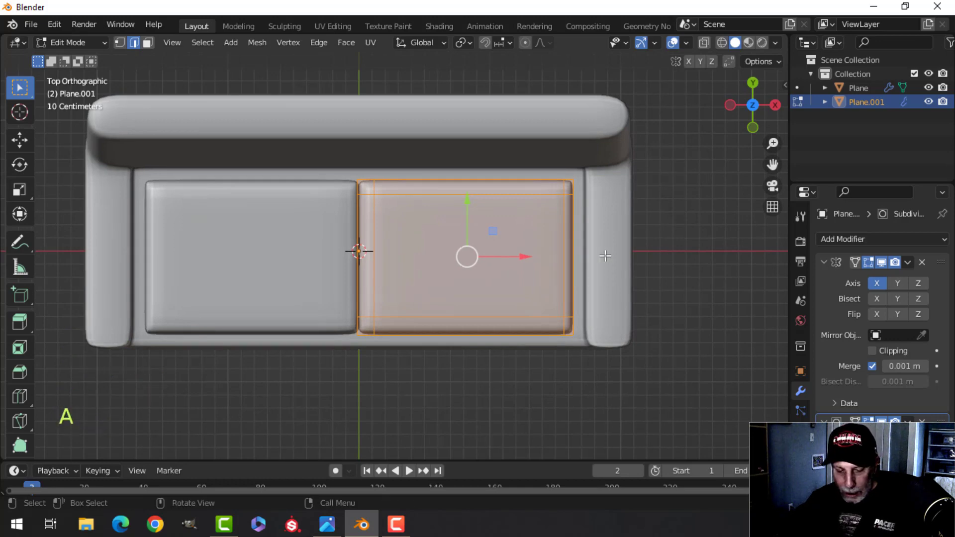
pyautogui.press('s')
pyautogui.press('y')
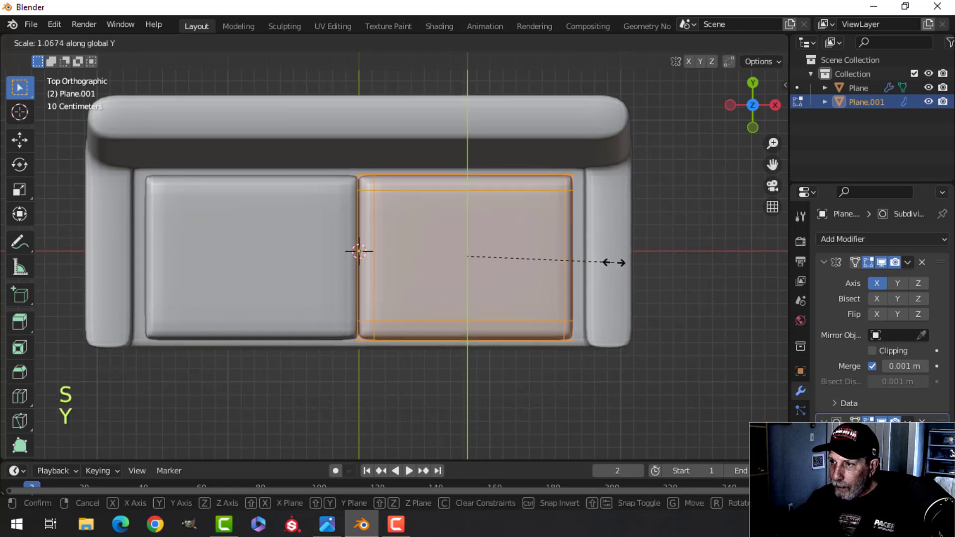
pyautogui.click(612, 262)
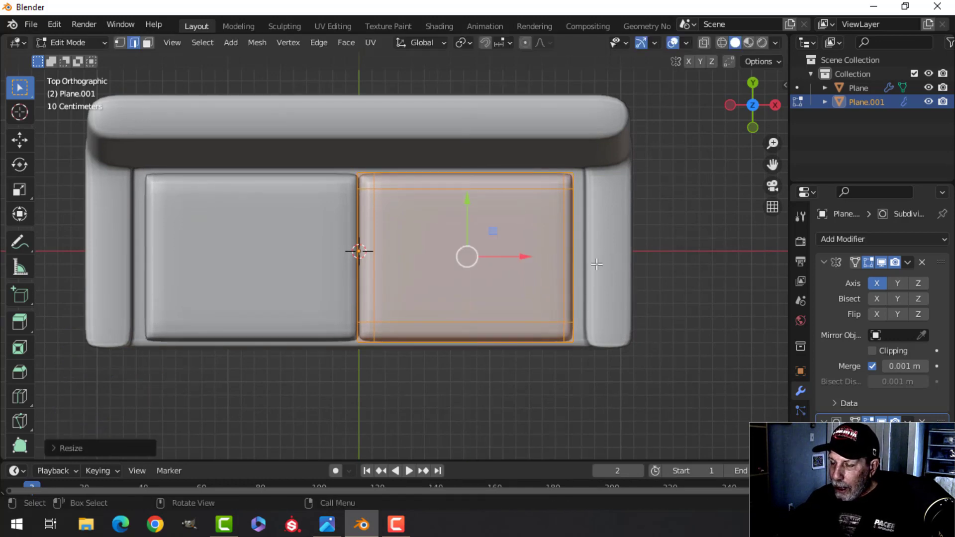
# Move the cushion's front section forward along Y in top-view wireframe, then restore solid shading and Object Mode.
pyautogui.moveTo(596, 264); pyautogui.dragTo(483, 220, button='middle')
pyautogui.hotkey('alt', 'a')
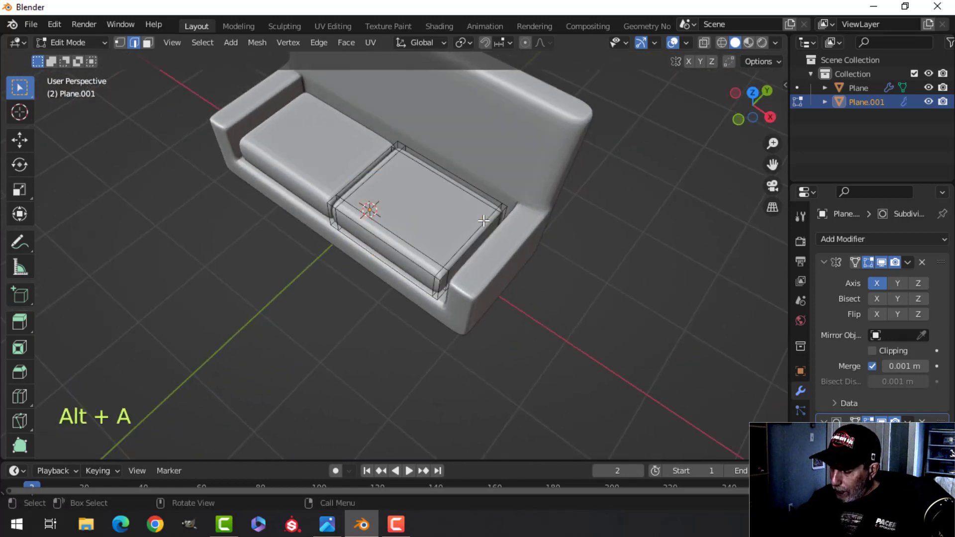
pyautogui.press('KP_7')
pyautogui.press('z')
pyautogui.click(377, 214)
pyautogui.press('b')
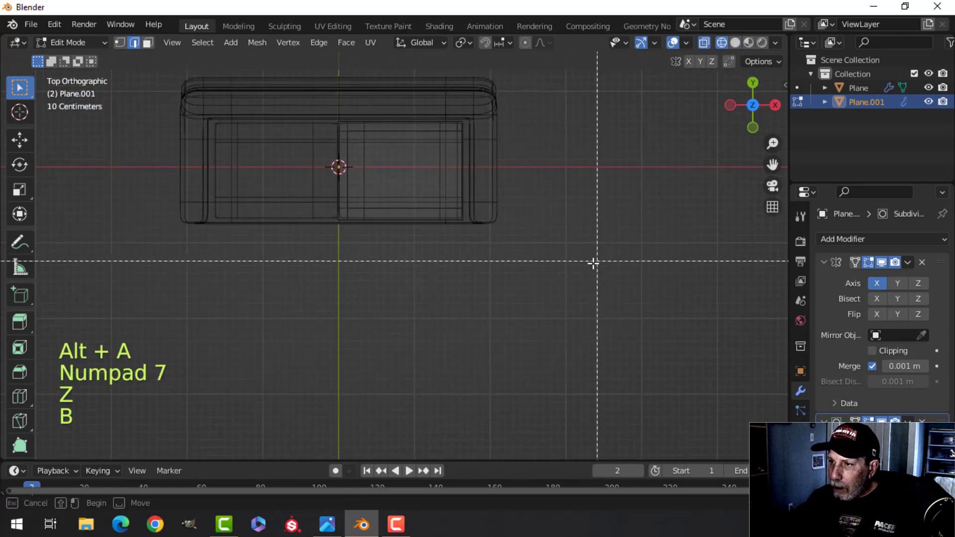
pyautogui.moveTo(578, 261); pyautogui.dragTo(308, 200)
pyautogui.scroll(3, 427, 213)
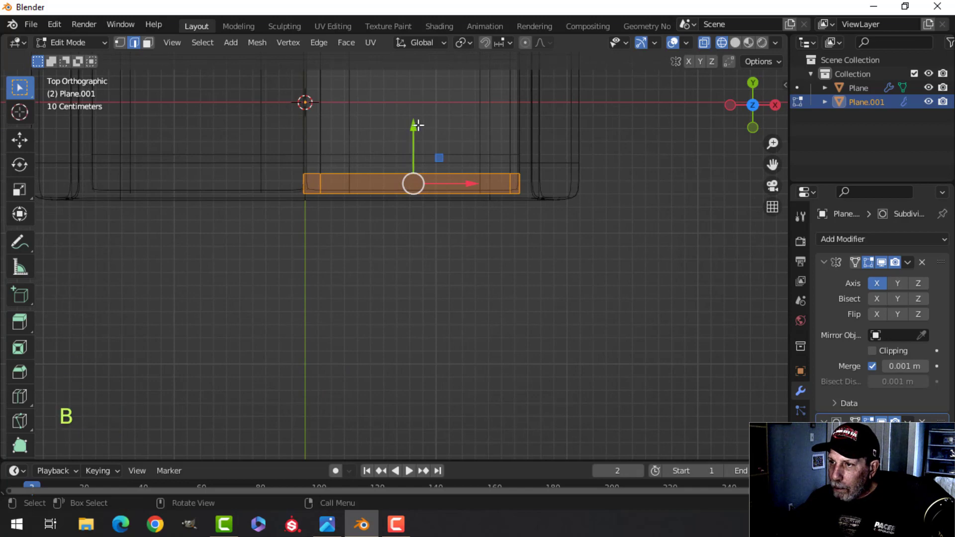
pyautogui.moveTo(417, 125); pyautogui.dragTo(416, 141)
pyautogui.press('z')
pyautogui.click(518, 149)
pyautogui.press('Tab')
pyautogui.moveTo(546, 240)
pyautogui.keyDown('shift'); pyautogui.mouseDown(button='middle')
pyautogui.moveTo(557, 294)
pyautogui.moveTo(509, 164)
pyautogui.moveTo(561, 122)
pyautogui.moveTo(490, 187)
pyautogui.mouseUp(button='middle'); pyautogui.keyUp('shift')
pyautogui.scroll(-3, 517, 172)
pyautogui.hotkey('alt', 'a')
pyautogui.scroll(2, 489, 184)
pyautogui.moveTo(482, 177)
pyautogui.keyDown('shift'); pyautogui.mouseDown(button='middle')
pyautogui.moveTo(495, 158)
pyautogui.moveTo(476, 163)
pyautogui.moveTo(495, 178)
pyautogui.moveTo(491, 195)
pyautogui.moveTo(501, 182)
pyautogui.mouseUp(button='middle'); pyautogui.keyUp('shift')
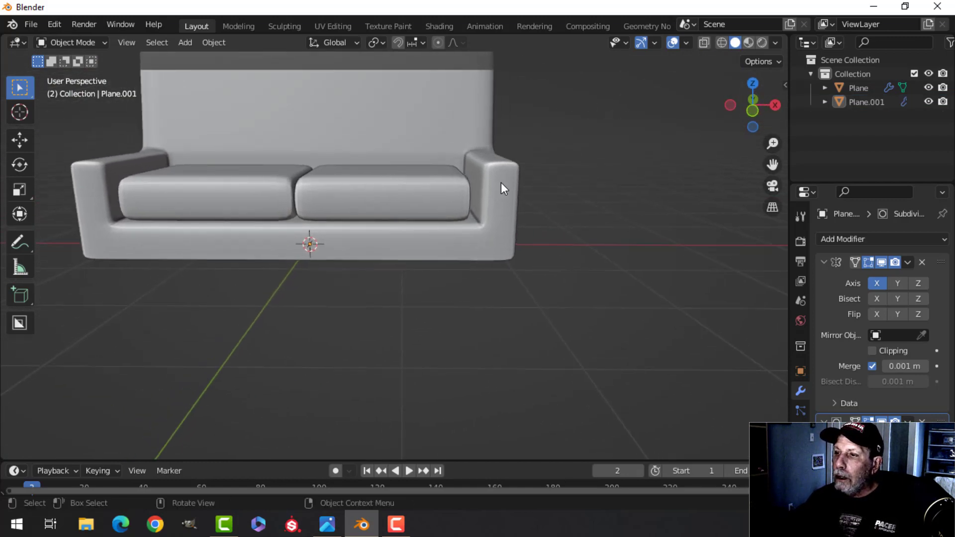
# Raise the sofa body's edge loops at armrest-top height along Z in front-view wireframe, then restore solid shading and Object Mode.
pyautogui.click(501, 181)
pyautogui.press('KP_1')
pyautogui.press('Tab')
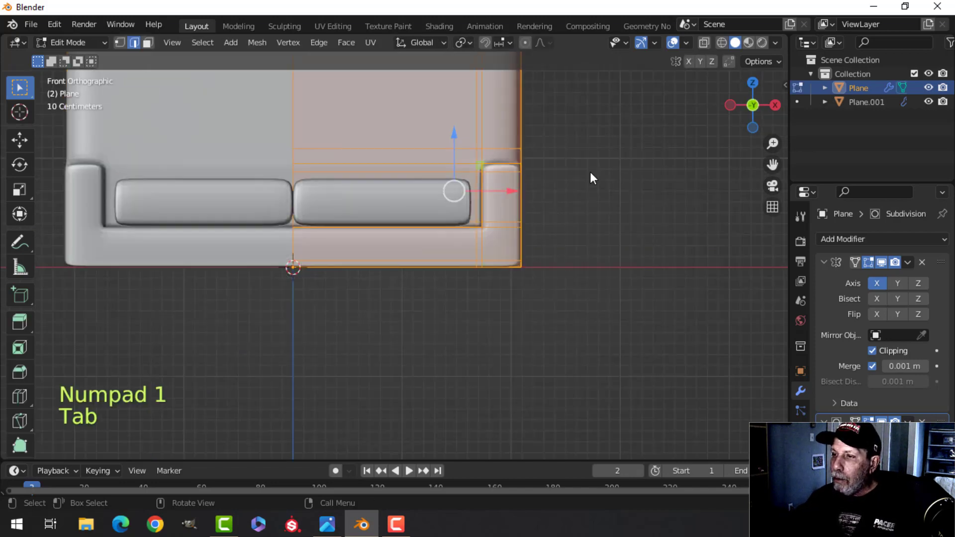
pyautogui.scroll(-2, 588, 171)
pyautogui.hotkey('alt', 'a')
pyautogui.press('z')
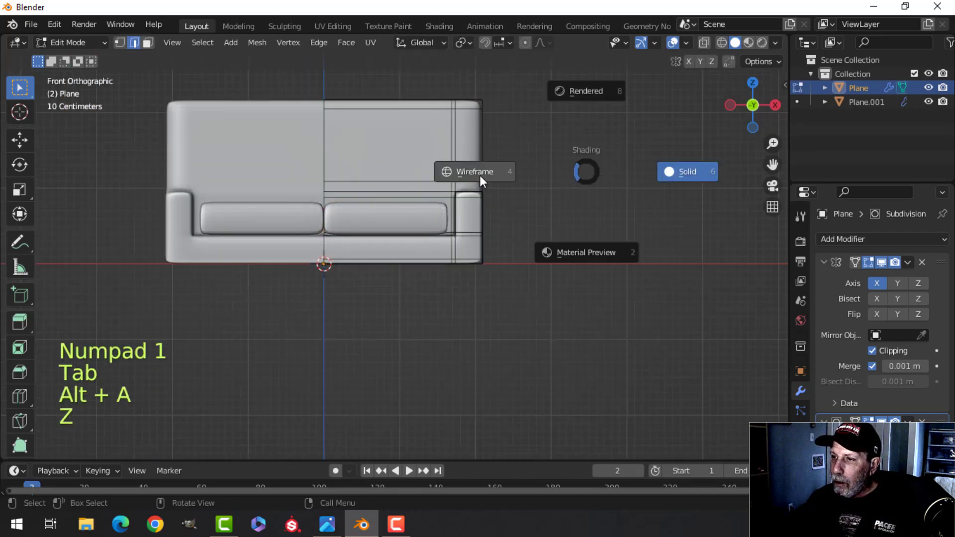
pyautogui.click(480, 175)
pyautogui.press('b')
pyautogui.moveTo(285, 146)
pyautogui.mouseDown()
pyautogui.moveTo(495, 214)
pyautogui.moveTo(515, 211)
pyautogui.mouseUp()
pyautogui.scroll(2, 527, 209)
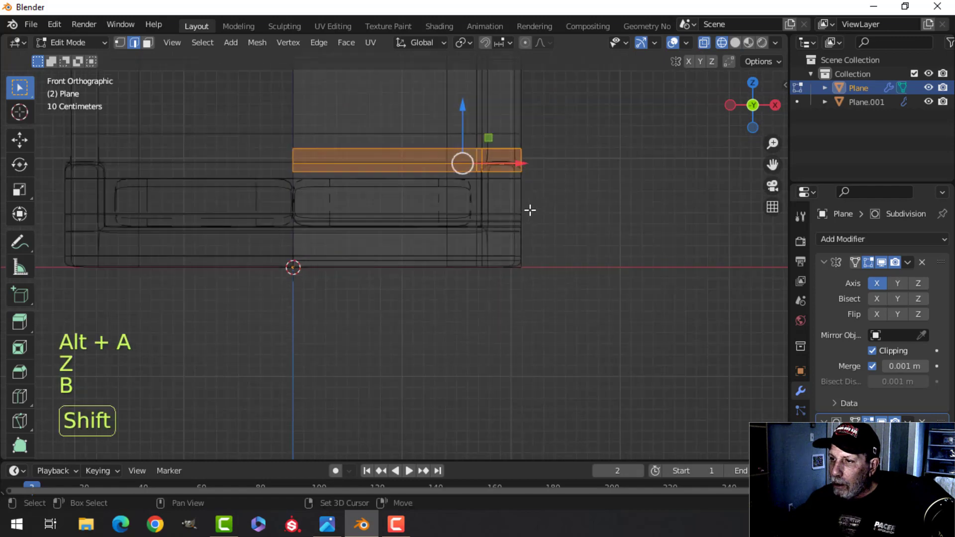
pyautogui.keyDown('shift'); pyautogui.moveTo(529, 209); pyautogui.dragTo(521, 238, button='middle'); pyautogui.keyUp('shift')
pyautogui.moveTo(456, 147); pyautogui.dragTo(454, 127)
pyautogui.press('z')
pyautogui.click(662, 156)
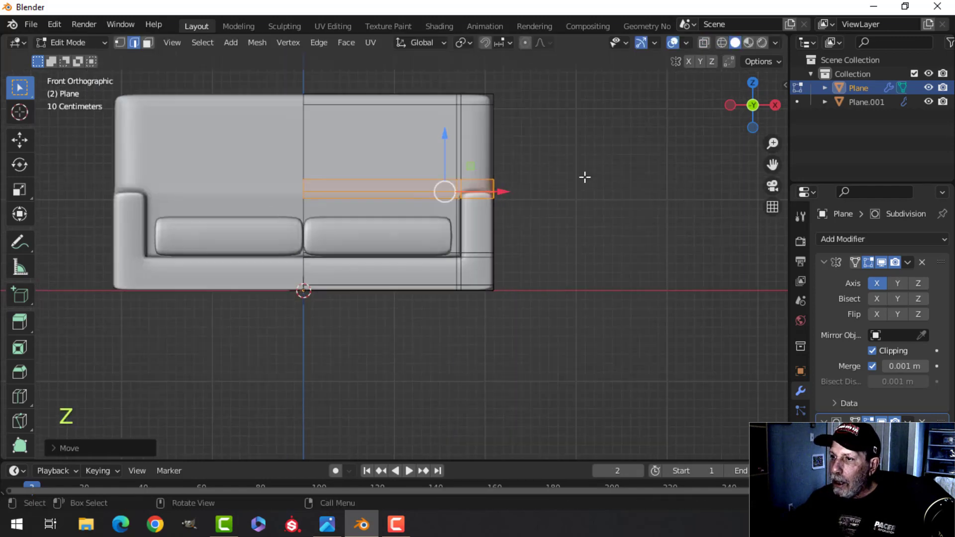
pyautogui.scroll(-4, 547, 179)
pyautogui.press('Tab')
pyautogui.hotkey('alt', 'a')
# Slide the backrest edge loop just above the armrest down toward the armrest and return to Object Mode.
pyautogui.moveTo(531, 185); pyautogui.dragTo(443, 252, button='middle')
pyautogui.scroll(4, 466, 177)
pyautogui.click(395, 213)
pyautogui.press('Tab')
pyautogui.hotkey('alt', 'a')
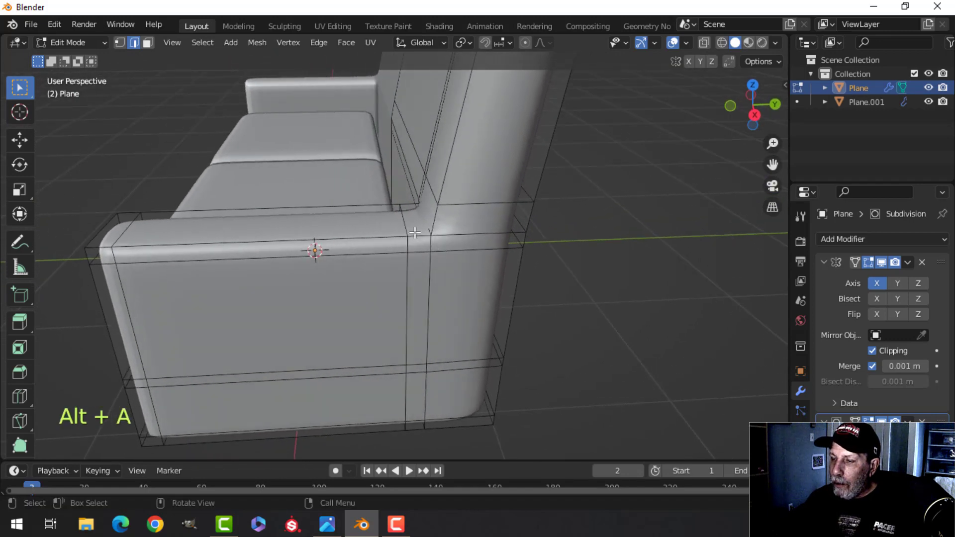
pyautogui.keyDown('alt'); pyautogui.click(430, 193); pyautogui.keyUp('alt')
pyautogui.moveTo(430, 193); pyautogui.dragTo(499, 211, button='middle')
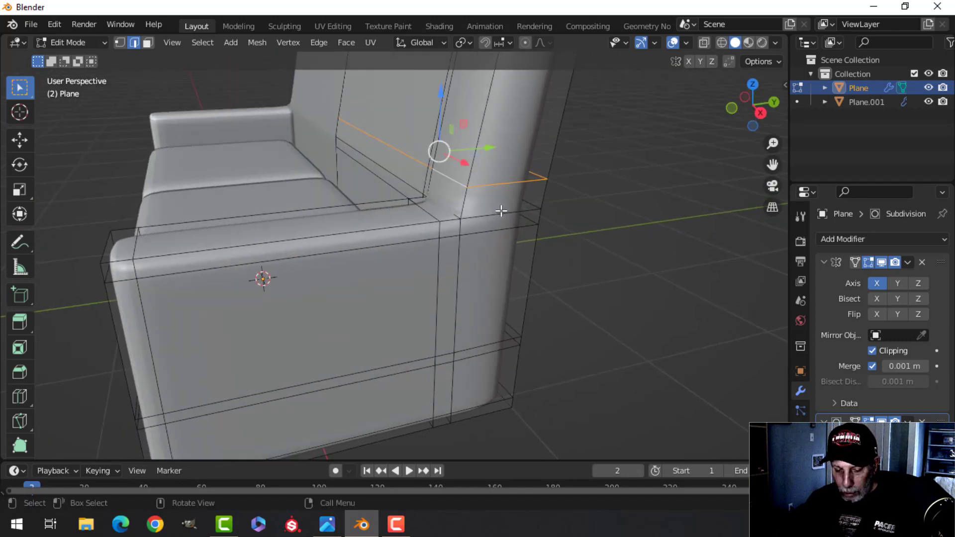
pyautogui.press('g')
pyautogui.press('g')
pyautogui.click(502, 197)
pyautogui.press('Tab')
pyautogui.scroll(-4, 394, 234)
pyautogui.hotkey('alt', 'a')
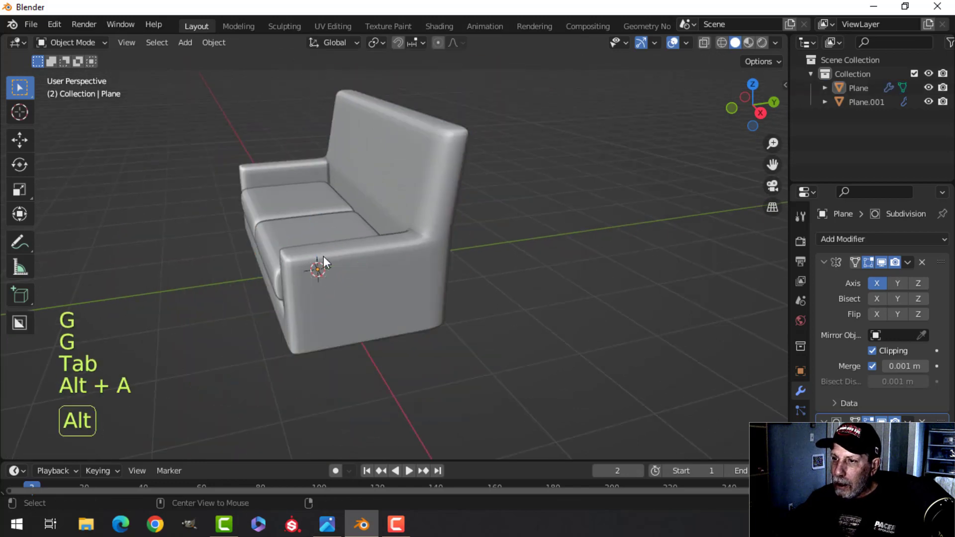
# Add an edge loop running up the armrest and backrest, close to the sofa's outer side, and leave Edit Mode.
pyautogui.moveTo(323, 255); pyautogui.dragTo(448, 243, button='middle')
pyautogui.moveTo(447, 242); pyautogui.dragTo(469, 268, button='middle')
pyautogui.scroll(-1, 442, 236)
pyautogui.click(536, 233)
pyautogui.press('Tab')
pyautogui.moveTo(556, 224); pyautogui.dragTo(486, 207, button='middle')
pyautogui.hotkey('alt', 'a')
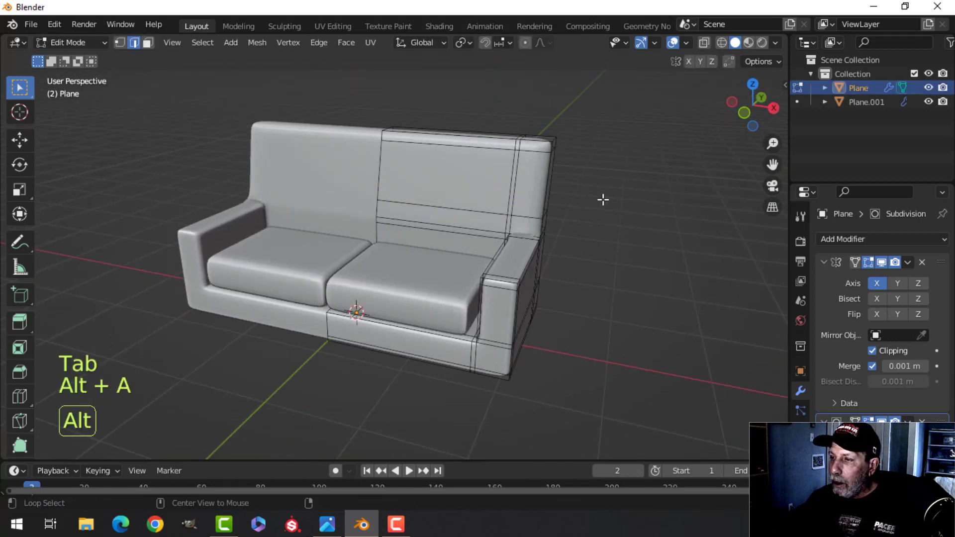
pyautogui.moveTo(603, 199); pyautogui.dragTo(482, 311, button='middle')
pyautogui.hotkey('ctrl', 'r')
pyautogui.click(469, 298)
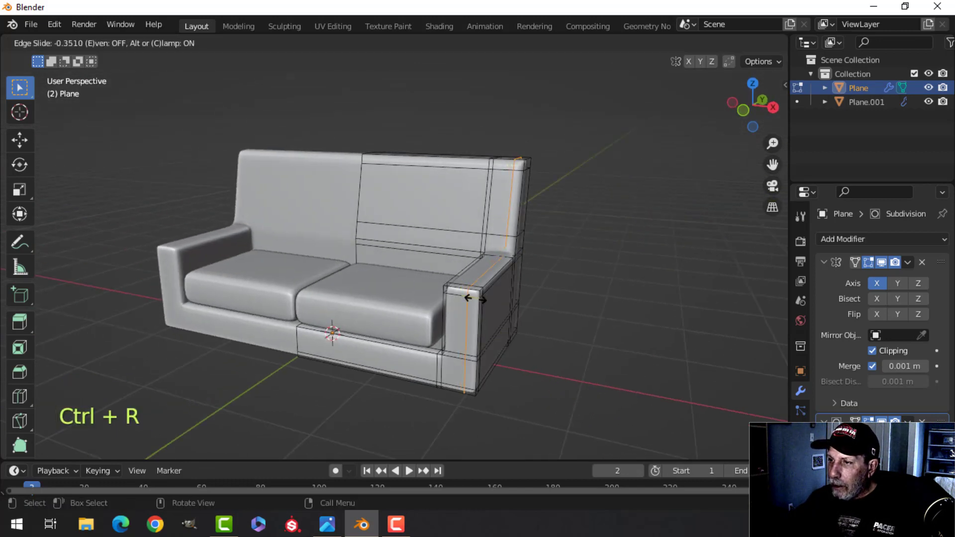
pyautogui.click(475, 299)
pyautogui.press('Tab')
# Scale the whole seat cushion to about 0.9 along Z and lower it onto the seat.
pyautogui.moveTo(425, 293); pyautogui.dragTo(476, 224, button='middle')
pyautogui.hotkey('alt', 'a')
pyautogui.scroll(4, 467, 295)
pyautogui.moveTo(476, 225); pyautogui.dragTo(446, 199, button='middle')
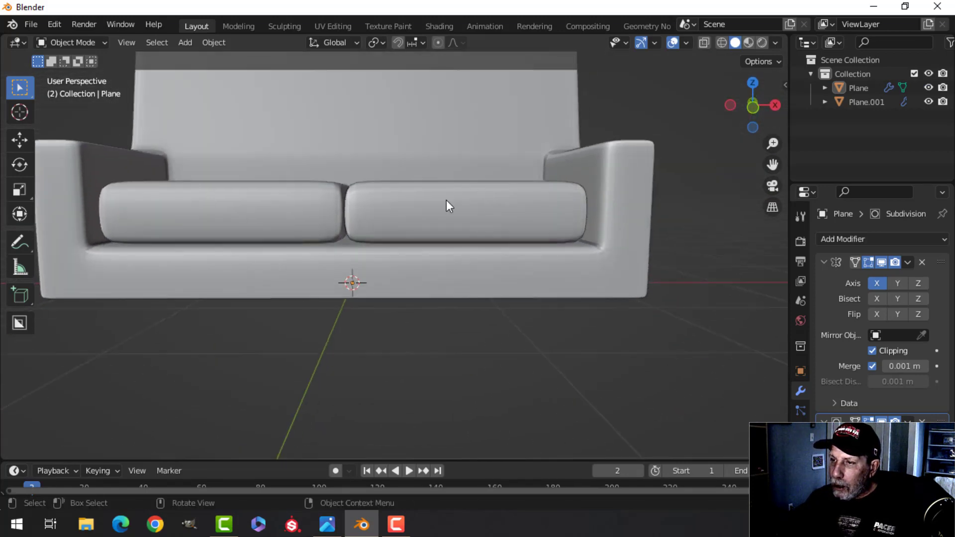
pyautogui.click(446, 200)
pyautogui.press('Tab')
pyautogui.press('a')
pyautogui.press('s')
pyautogui.press('z')
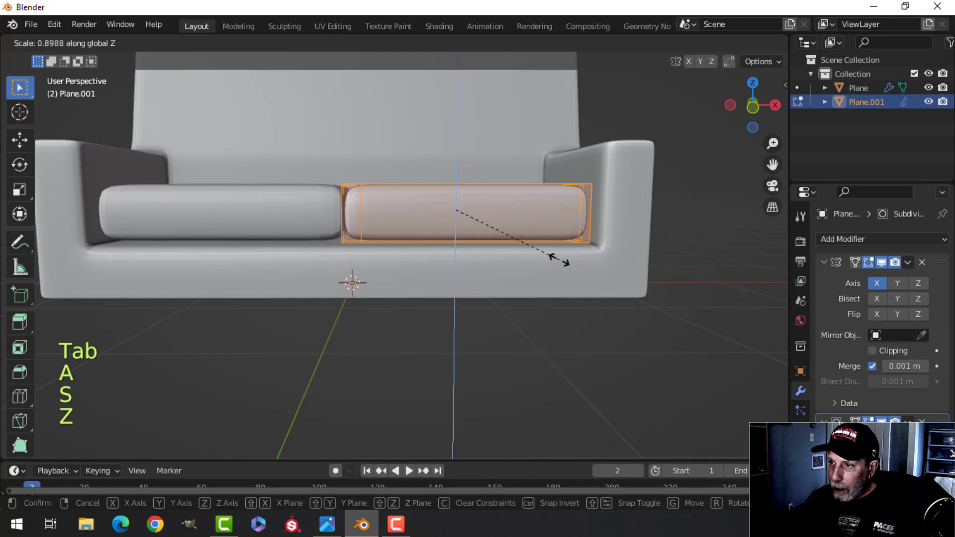
pyautogui.click(558, 260)
pyautogui.moveTo(460, 155); pyautogui.dragTo(464, 160)
# Duplicate the narrow top face along the seat cushion's armrest side and move the copy about 0.078 m along X toward the armrest.
pyautogui.moveTo(537, 225); pyautogui.dragTo(549, 263, button='middle')
pyautogui.keyDown('shift'); pyautogui.moveTo(550, 264); pyautogui.dragTo(464, 258, button='middle'); pyautogui.keyUp('shift')
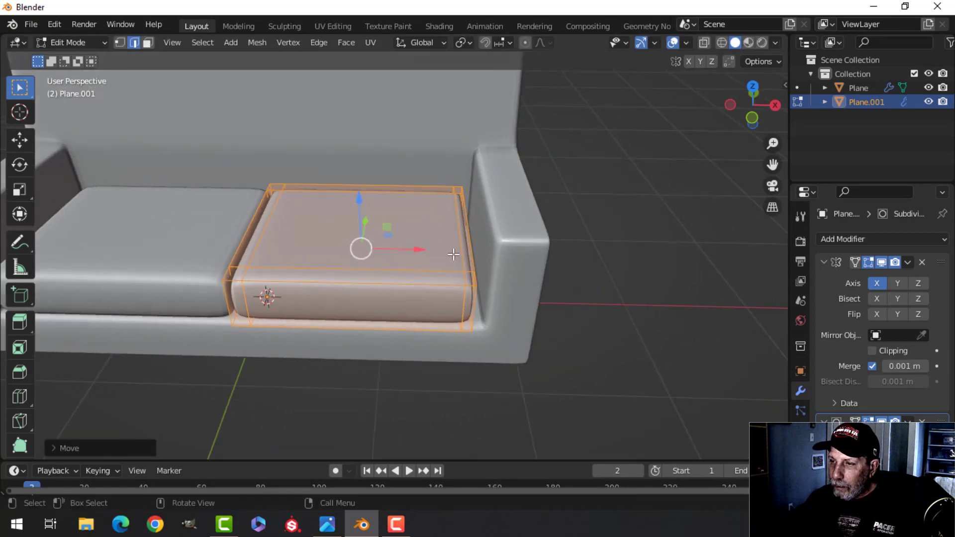
pyautogui.press('KP_7')
pyautogui.keyDown('shift'); pyautogui.moveTo(473, 333); pyautogui.dragTo(420, 188, button='middle'); pyautogui.keyUp('shift')
pyautogui.scroll(2, 420, 188)
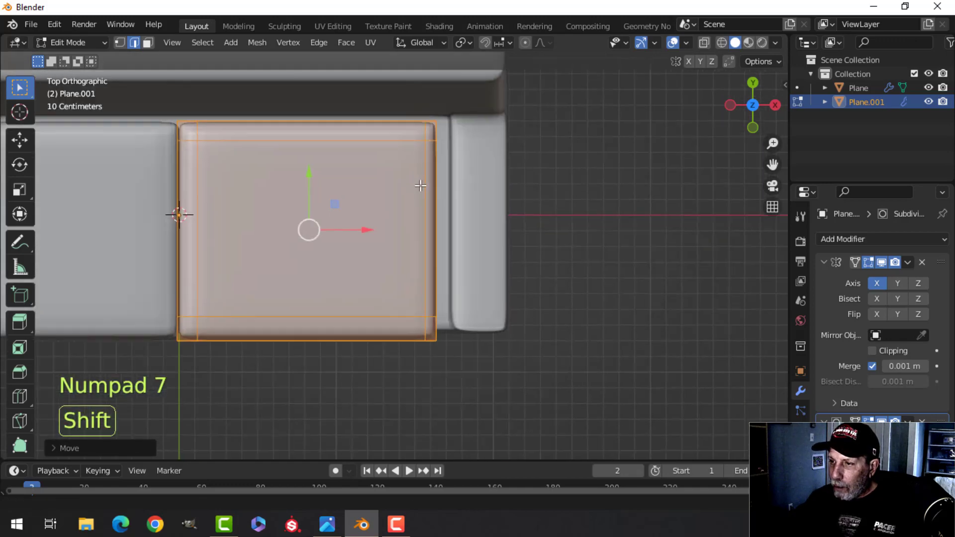
pyautogui.hotkey('alt', 'a')
pyautogui.press('3')
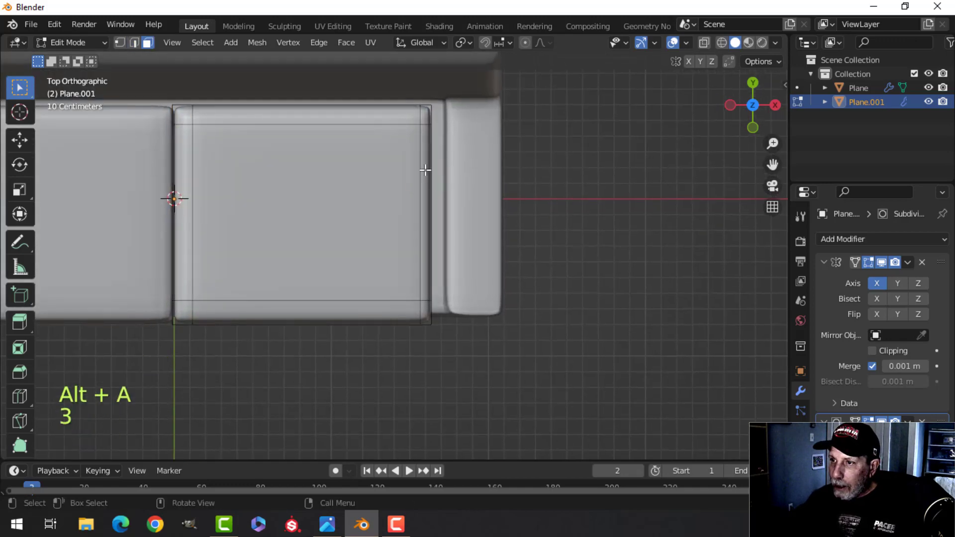
pyautogui.click(425, 170)
pyautogui.moveTo(425, 170); pyautogui.dragTo(426, 192, button='middle')
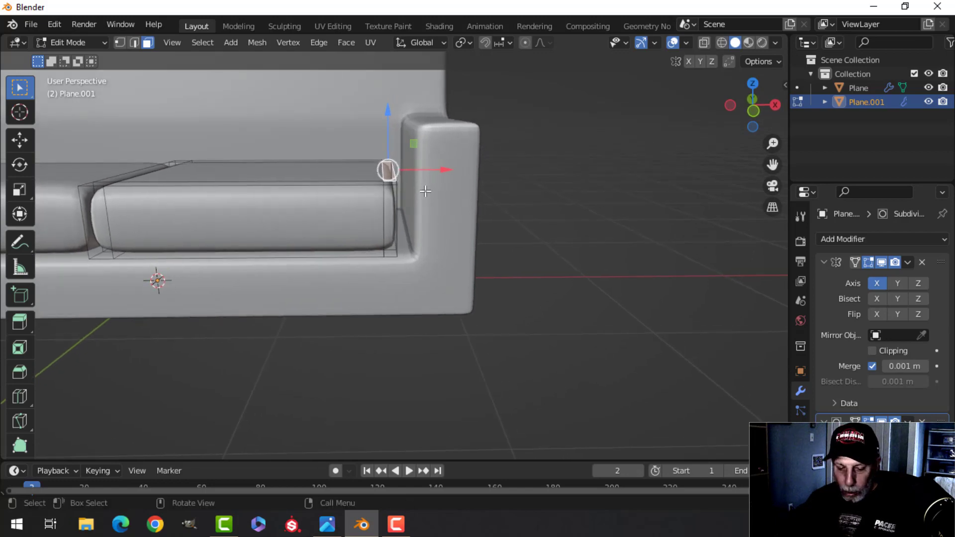
pyautogui.hotkey('shift', 'd')
pyautogui.moveTo(437, 167); pyautogui.dragTo(450, 166)
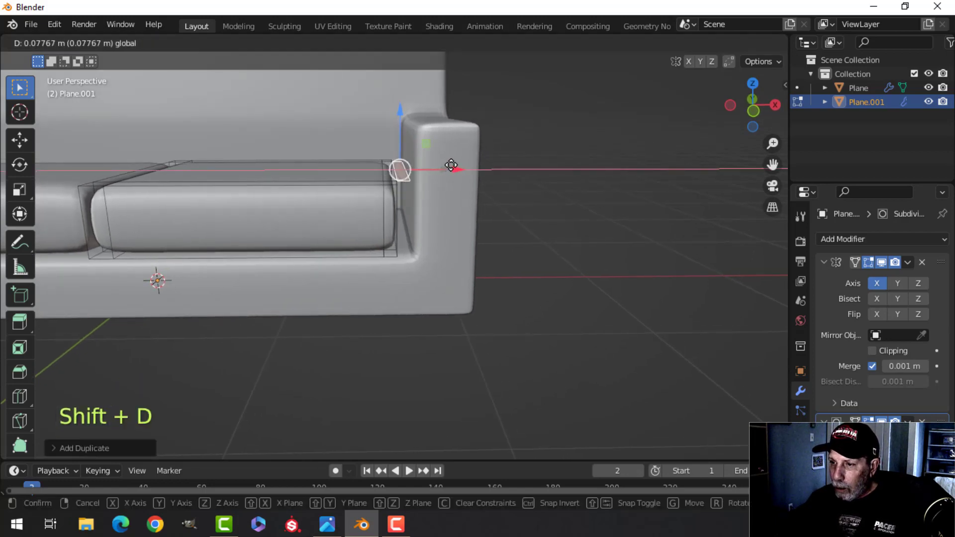
# Separate the duplicated face into its own object and select only that object in Object Mode.
pyautogui.rightClick(450, 165)
pyautogui.press('p')
pyautogui.click(449, 165)
pyautogui.press('Tab')
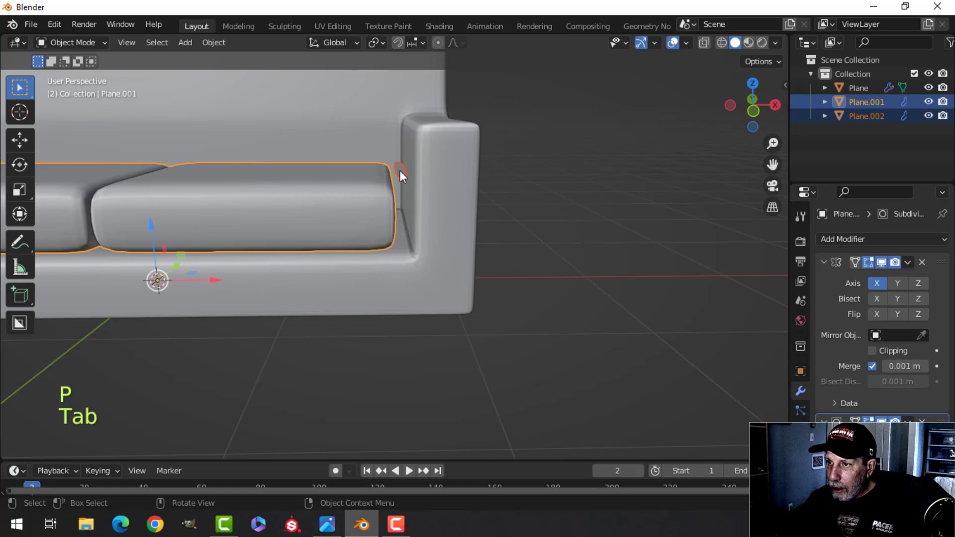
pyautogui.click(400, 171)
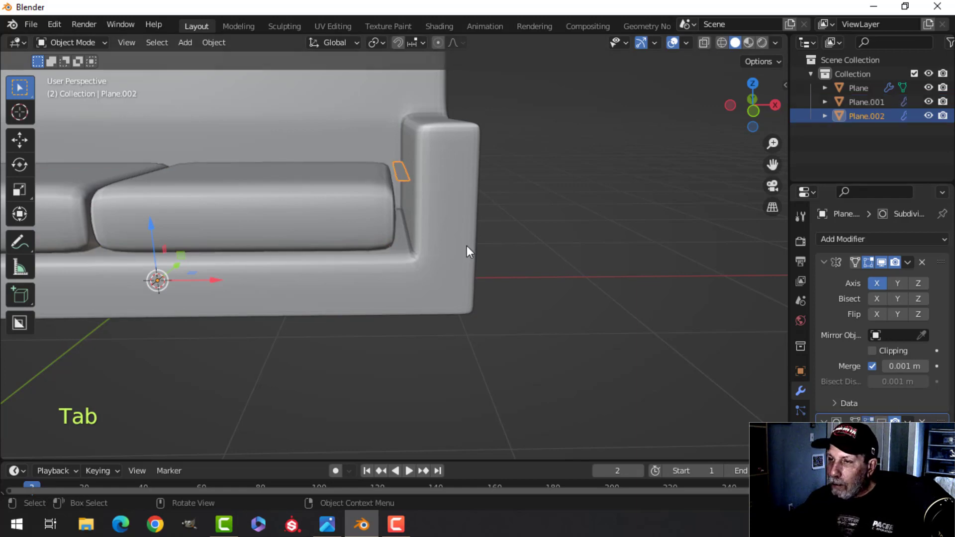
# Scale the whole separated strip along X so it spans the gap between the seat cushion and the armrest.
pyautogui.press('Tab')
pyautogui.press('a')
pyautogui.moveTo(473, 241); pyautogui.dragTo(478, 283, button='middle')
pyautogui.press('s')
pyautogui.press('x')
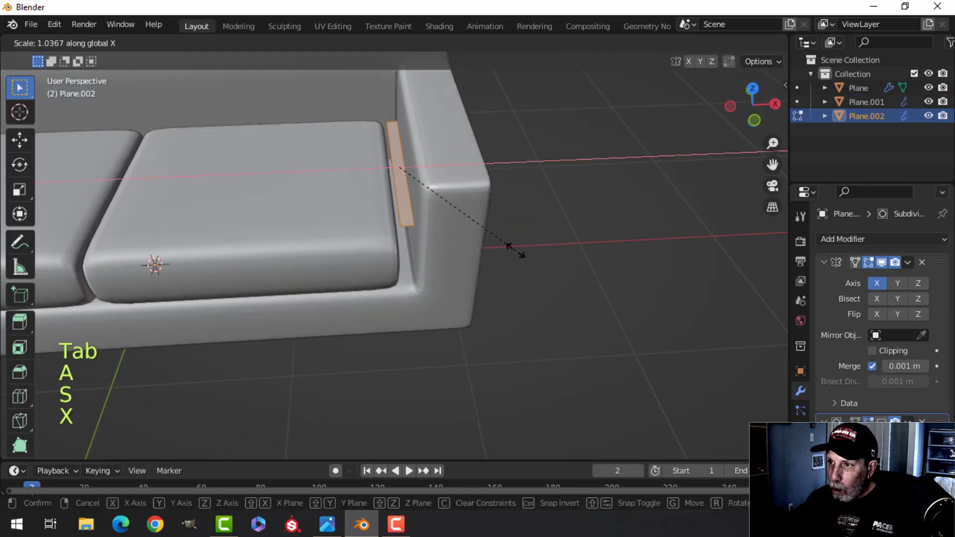
pyautogui.click(623, 232)
pyautogui.moveTo(352, 238); pyautogui.dragTo(426, 290, button='middle')
pyautogui.press('s')
pyautogui.press('x')
pyautogui.click(490, 198)
# Lengthen the strip in top view by scaling it to about 1.1 along Y.
pyautogui.press('KP_7')
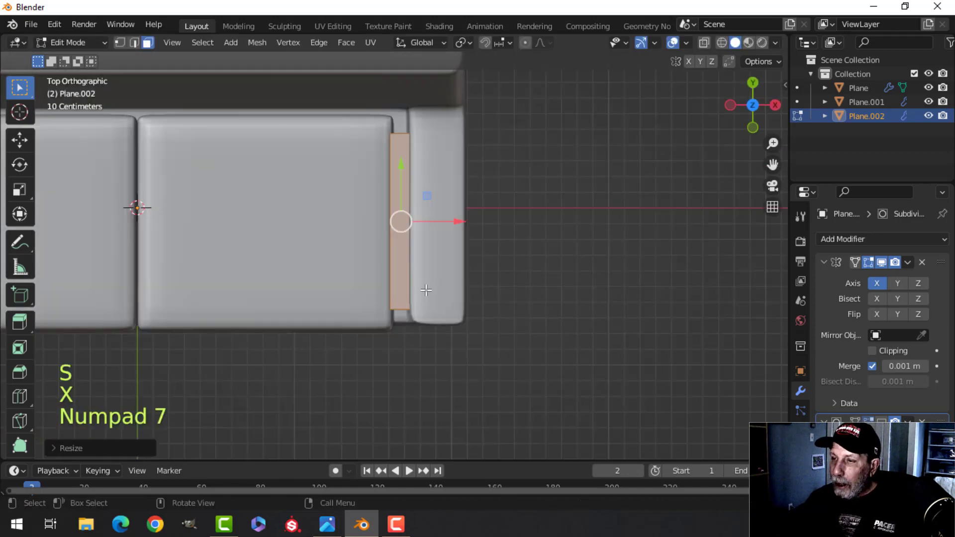
pyautogui.press('s')
pyautogui.press('y')
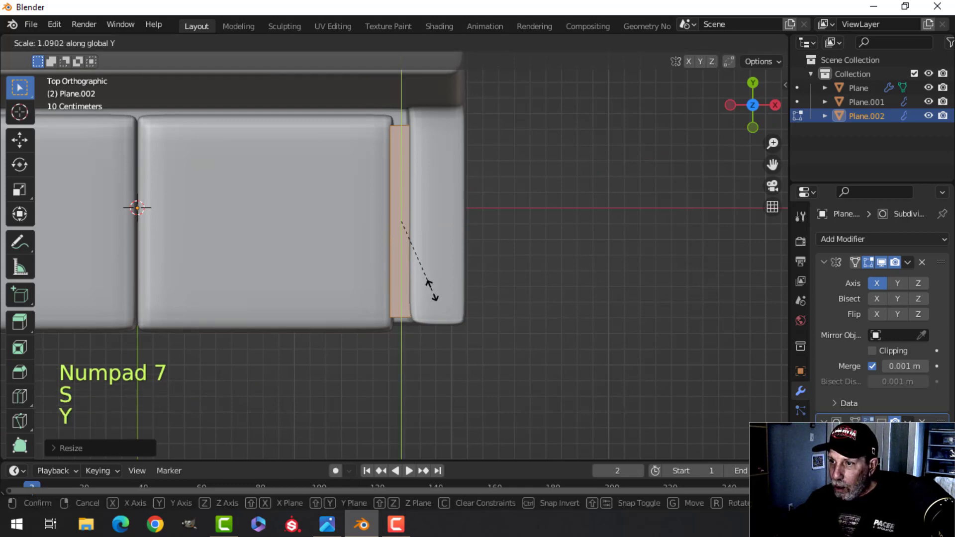
pyautogui.click(436, 298)
# Lower the strip along Z into the gap until it lies at seat level.
pyautogui.moveTo(467, 253); pyautogui.dragTo(451, 149, button='middle')
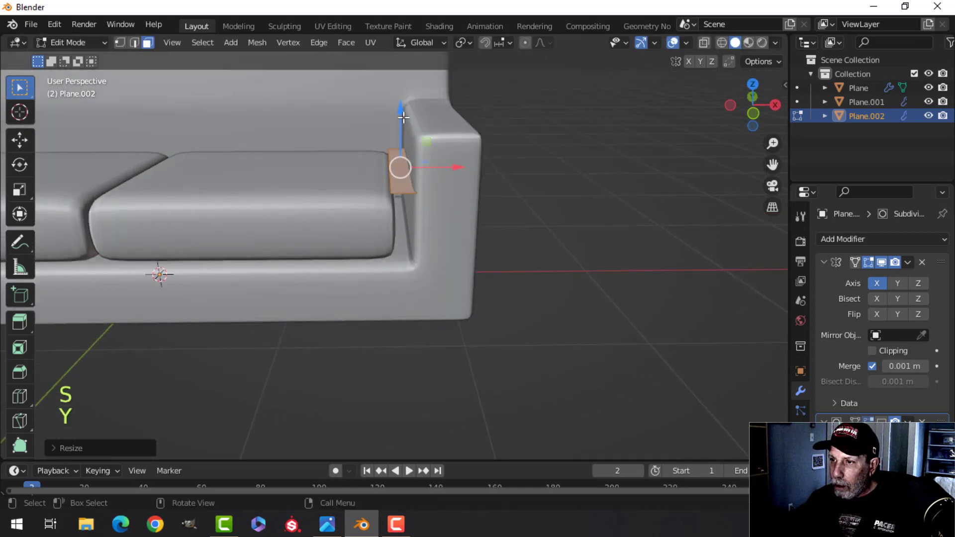
pyautogui.moveTo(403, 117); pyautogui.dragTo(393, 179)
pyautogui.press('KP_1')
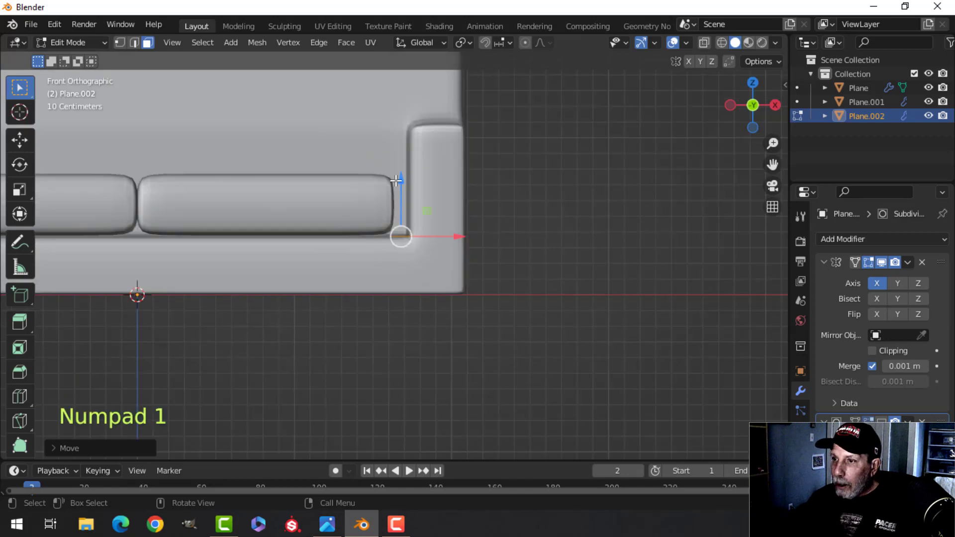
pyautogui.scroll(2, 436, 196)
pyautogui.scroll(-2, 436, 195)
pyautogui.keyDown('shift'); pyautogui.moveTo(437, 195); pyautogui.dragTo(440, 218, button='middle'); pyautogui.keyUp('shift')
# Extrude the strip straight up along Z to slightly above the armrest's top.
pyautogui.press('e')
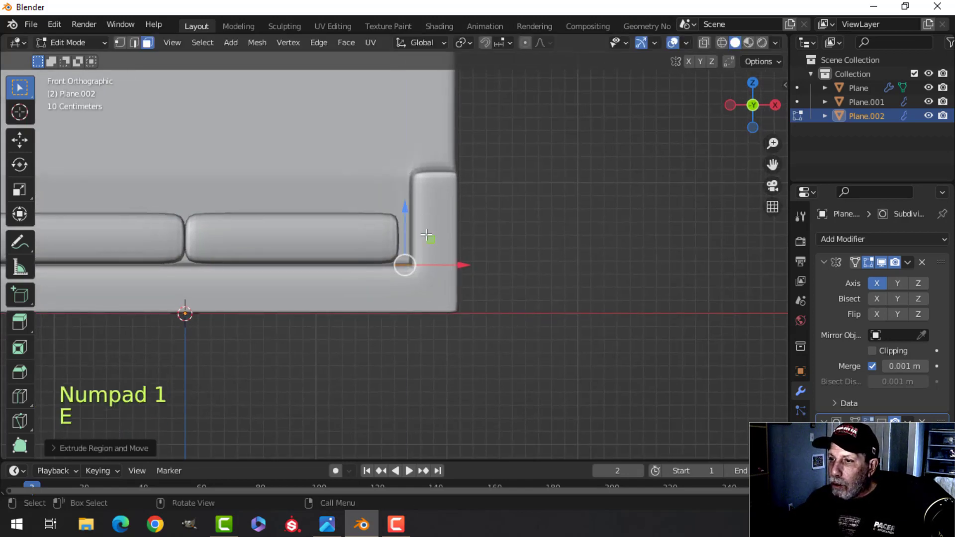
pyautogui.moveTo(407, 212); pyautogui.dragTo(411, 102)
pyautogui.scroll(1, 488, 162)
pyautogui.keyDown('shift'); pyautogui.moveTo(492, 169); pyautogui.dragTo(494, 214, button='middle'); pyautogui.keyUp('shift')
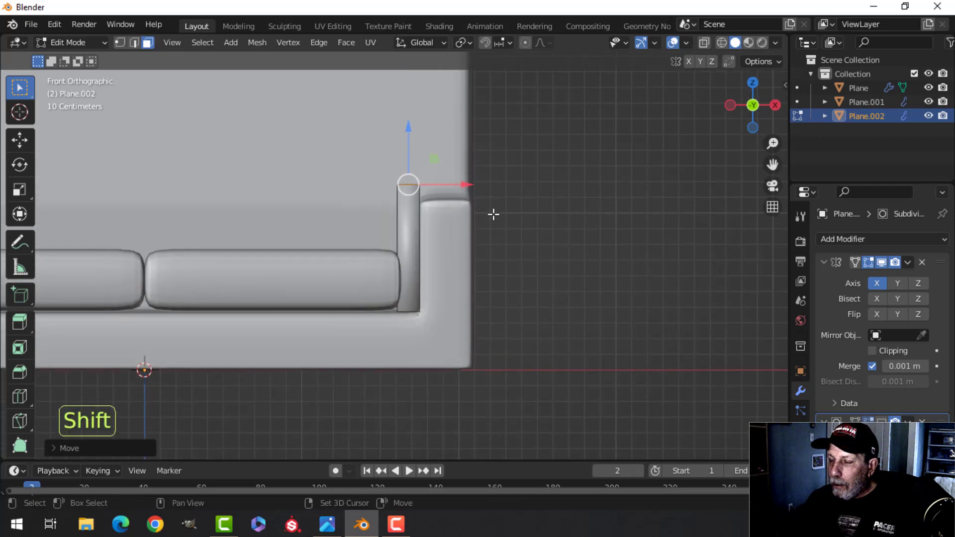
# Extrude the top face again diagonally over the armrest and rotate the new end face outward.
pyautogui.press('e')
pyautogui.press('g')
pyautogui.click(546, 188)
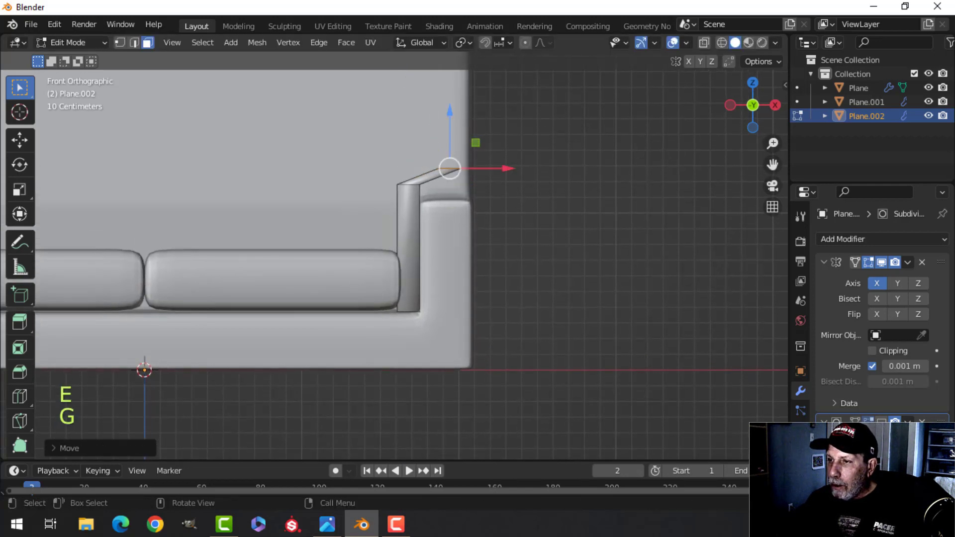
pyautogui.press('r')
pyautogui.click(507, 258)
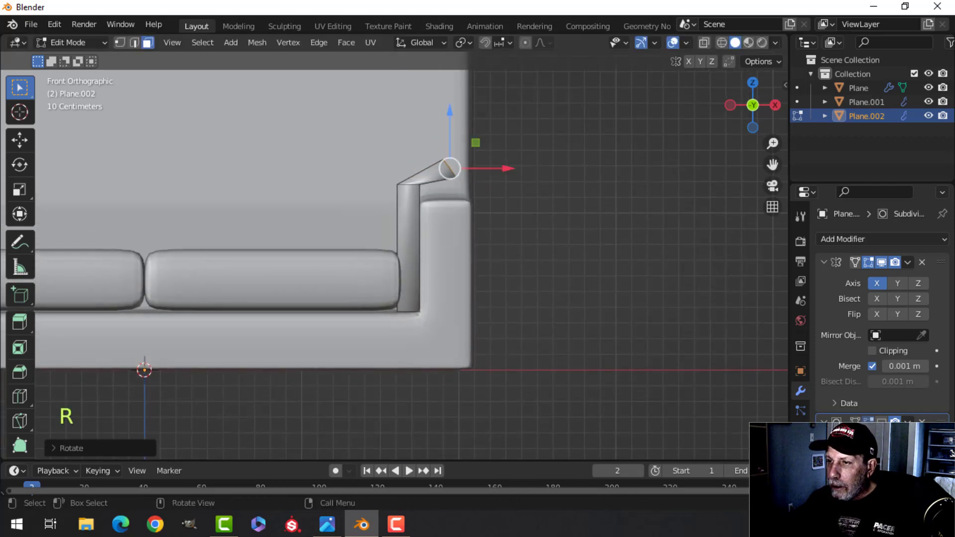
# Switch to wireframe shading and lower the armrest pad's bent upper section closer to the armrest's top.
pyautogui.keyDown('alt'); pyautogui.keyDown('shift'); pyautogui.click(410, 184); pyautogui.keyUp('shift'); pyautogui.keyUp('alt')
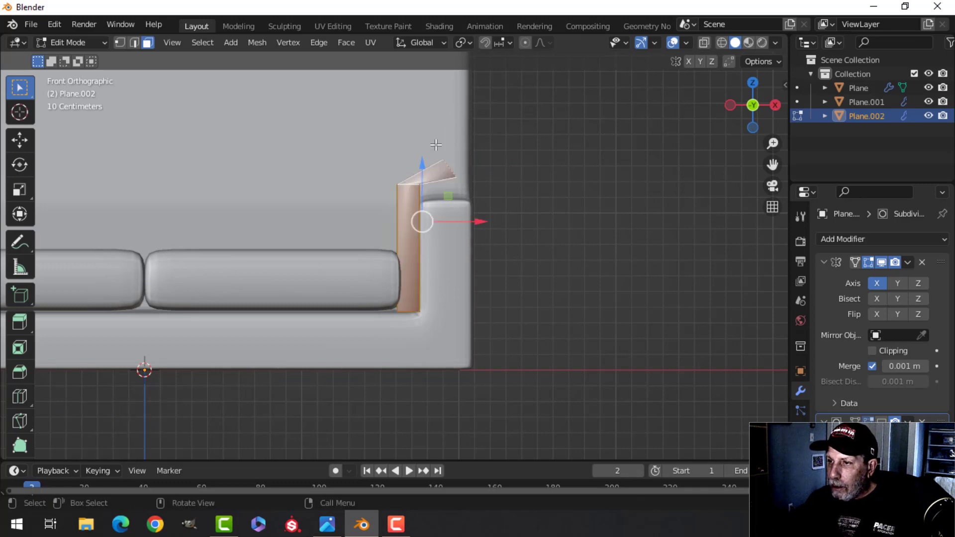
pyautogui.hotkey('alt', 'a')
pyautogui.press('z')
pyautogui.click(315, 143)
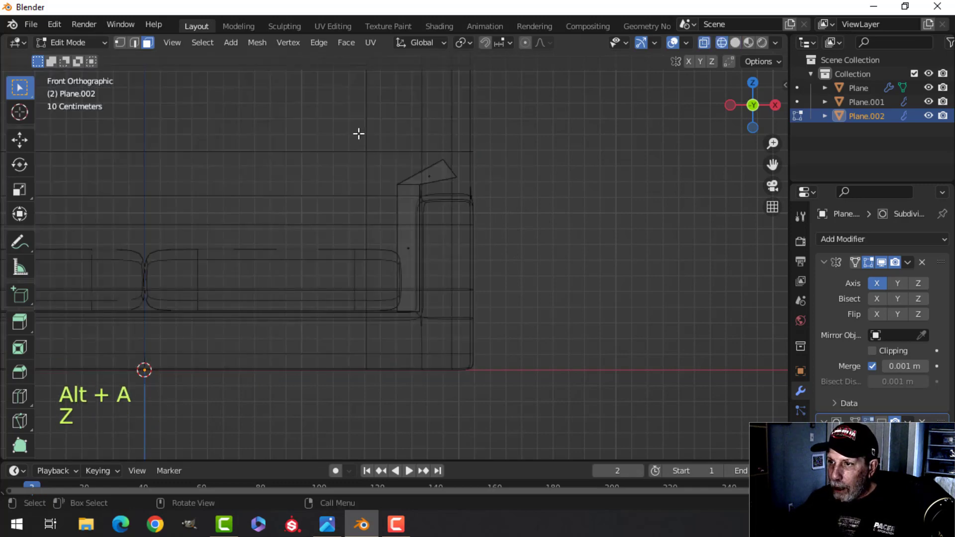
pyautogui.press('b')
pyautogui.moveTo(358, 133); pyautogui.dragTo(471, 189)
pyautogui.moveTo(430, 126); pyautogui.dragTo(498, 192)
# Extend the pad with two more extruded sections, across the armrest's top and down past its outer side.
pyautogui.hotkey('alt', 'a')
pyautogui.press('b')
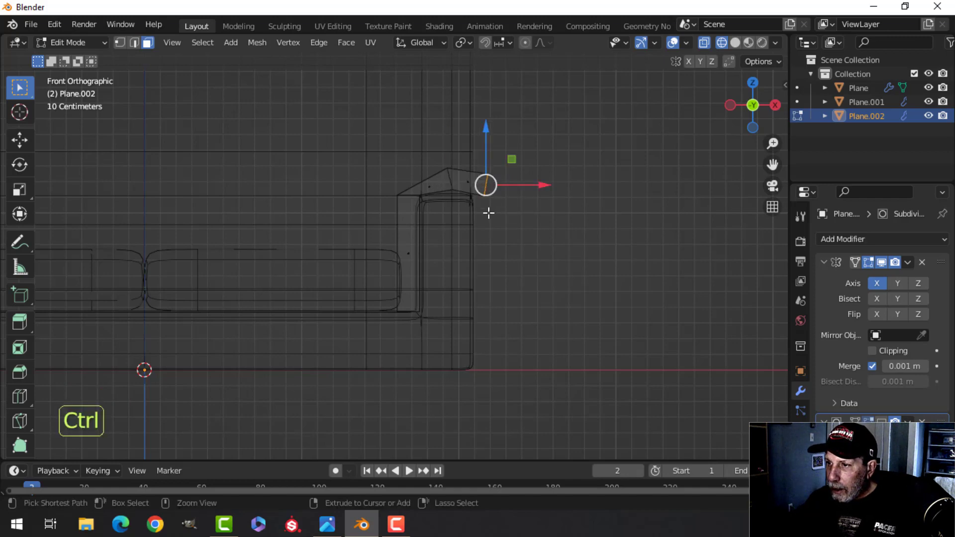
pyautogui.hotkey('alt', 'a')
pyautogui.scroll(2, 418, 223)
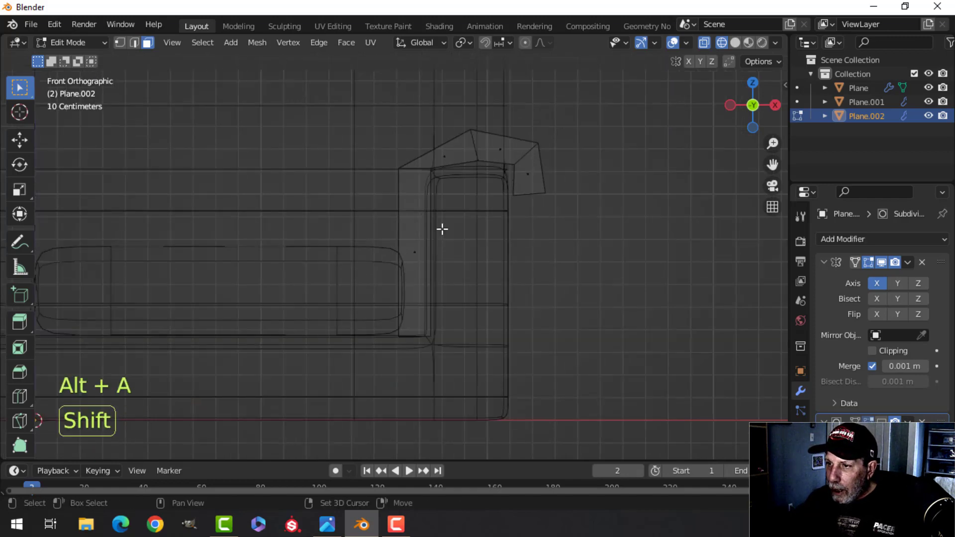
pyautogui.press('z')
pyautogui.click(349, 230)
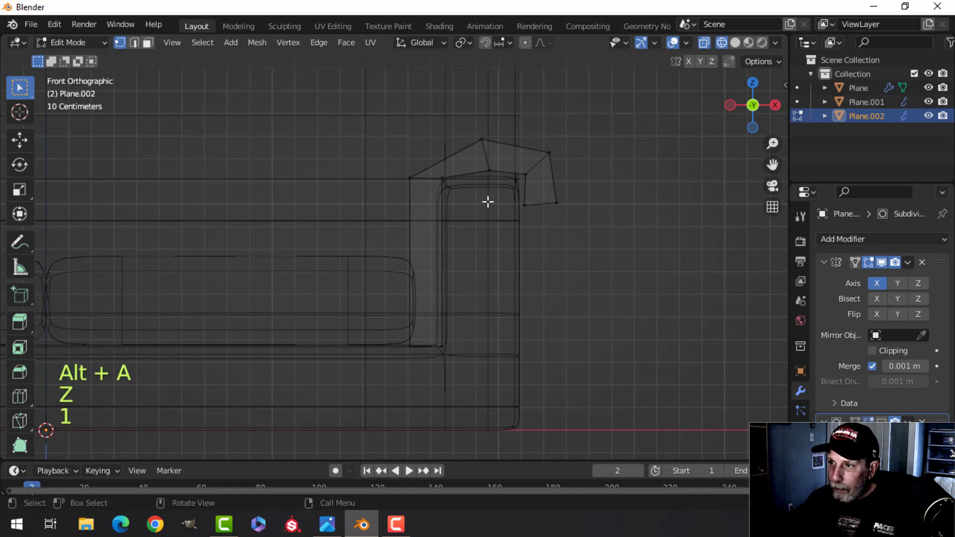
# Raise the pad's upper corner vertices on the cushion side to round out the bend.
pyautogui.hotkey('alt', 'a')
pyautogui.press('b')
pyautogui.moveTo(386, 179); pyautogui.dragTo(411, 199)
pyautogui.press('g')
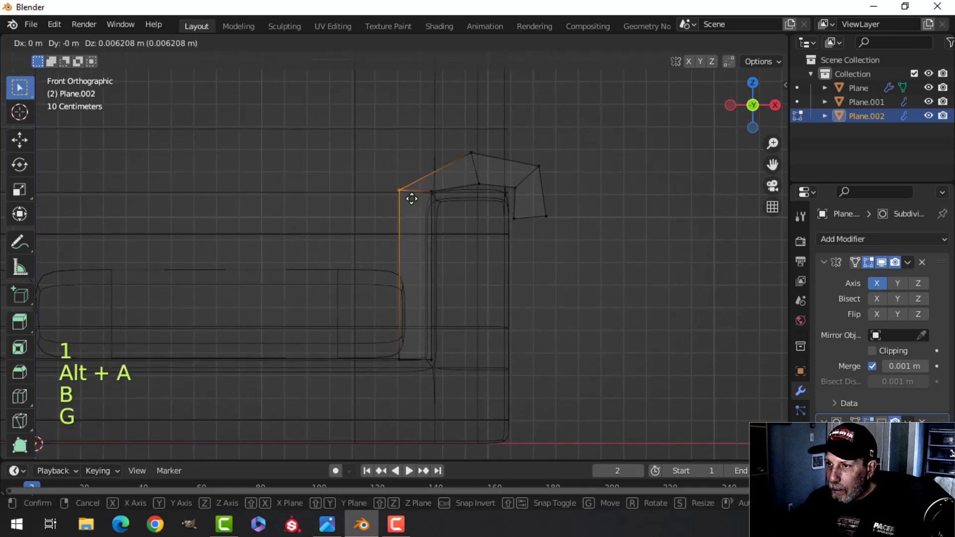
pyautogui.click(409, 179)
# Move the pad's outer-profile vertices above the armrest inward, first at the crest, then at the outer corner.
pyautogui.hotkey('alt', 'a')
pyautogui.press('b')
pyautogui.moveTo(450, 133); pyautogui.dragTo(553, 173)
pyautogui.press('g')
pyautogui.click(462, 164)
pyautogui.hotkey('alt', 'a')
pyautogui.press('b')
pyautogui.press('g')
pyautogui.click(531, 165)
pyautogui.hotkey('alt', 'a')
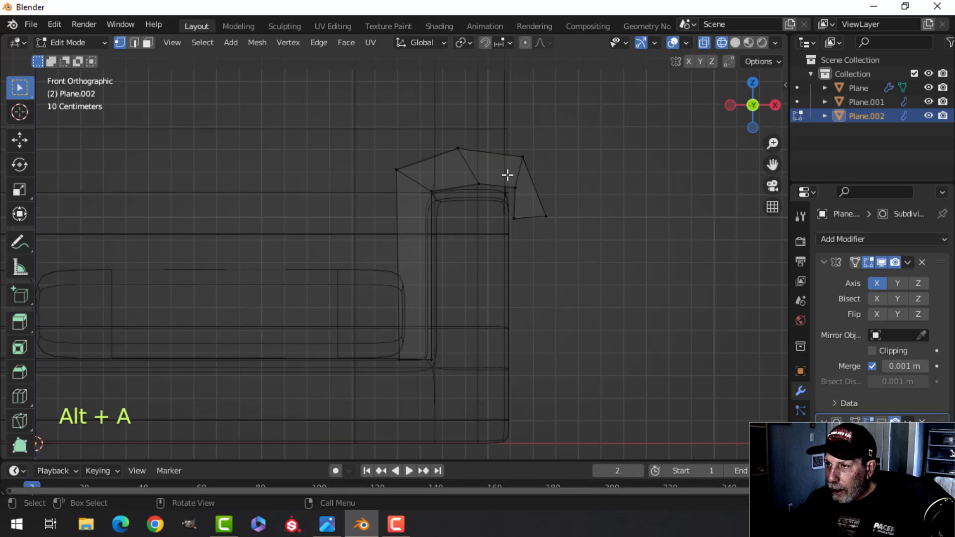
# Move the pad's underside vertices at the outer corner and middle down onto the armrest's top surface.
pyautogui.press('b')
pyautogui.moveTo(507, 174); pyautogui.dragTo(524, 199)
pyautogui.press('g')
pyautogui.click(515, 203)
pyautogui.hotkey('alt', 'a')
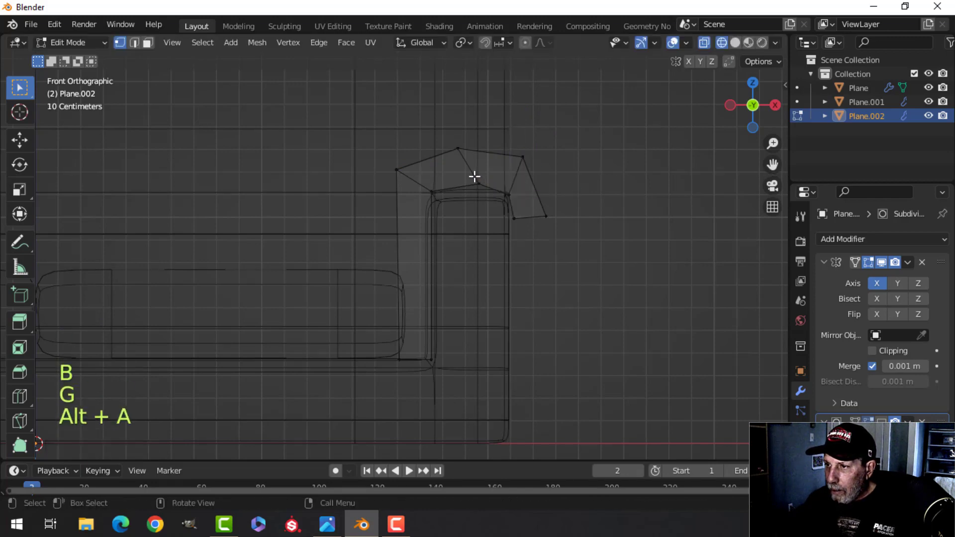
pyautogui.press('b')
pyautogui.moveTo(473, 175); pyautogui.dragTo(485, 207)
pyautogui.press('g')
pyautogui.click(447, 207)
# Lower the pad's underside vertices at the armrest's inner top corner.
pyautogui.hotkey('alt', 'a')
pyautogui.press('b')
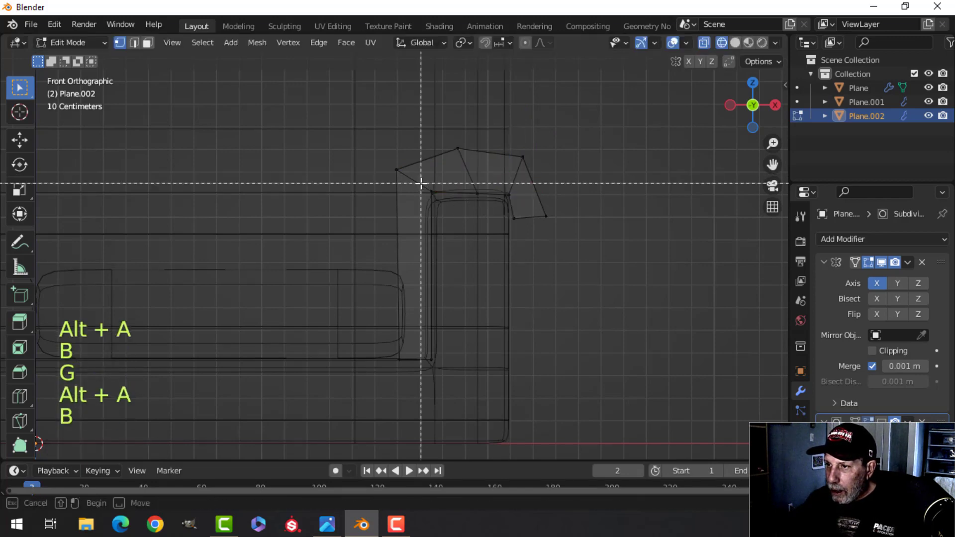
pyautogui.moveTo(424, 184); pyautogui.dragTo(438, 197)
pyautogui.press('g')
pyautogui.click(439, 217)
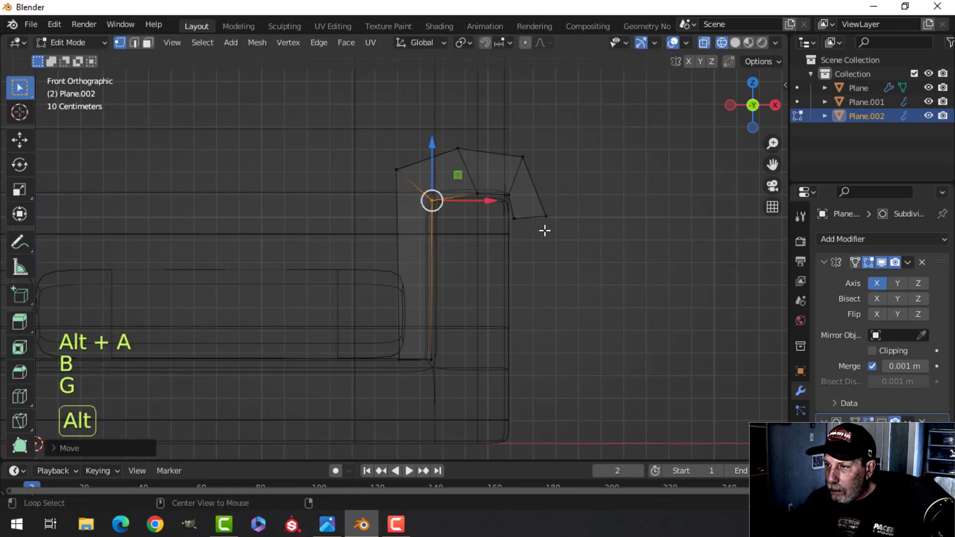
# Move both corners of the pad's overhanging tip inward toward the armrest's outer side and return to Object Mode.
pyautogui.hotkey('alt', 'a')
pyautogui.press('b')
pyautogui.moveTo(510, 206); pyautogui.dragTo(550, 220)
pyautogui.press('g')
pyautogui.click(513, 224)
pyautogui.hotkey('alt', 'a')
pyautogui.press('b')
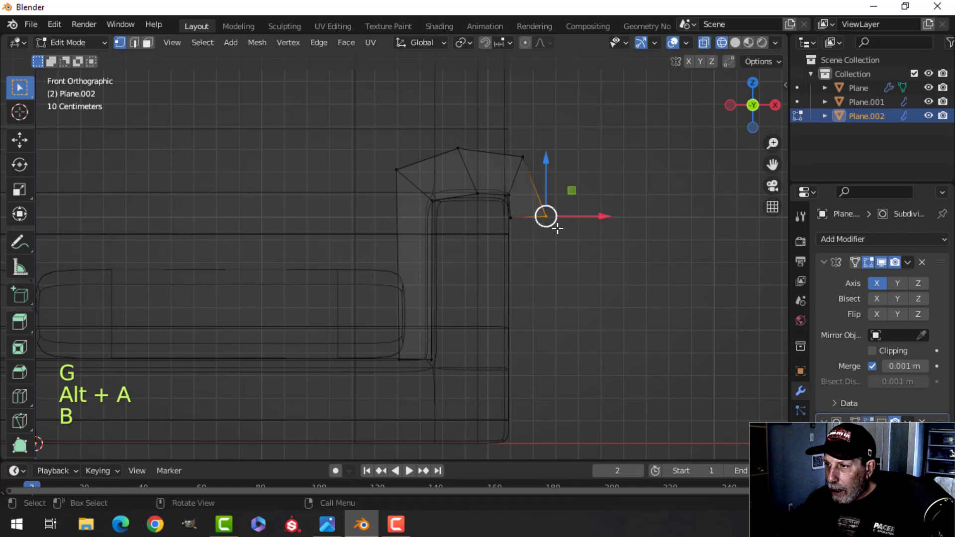
pyautogui.press('g')
pyautogui.click(542, 230)
pyautogui.press('Tab')
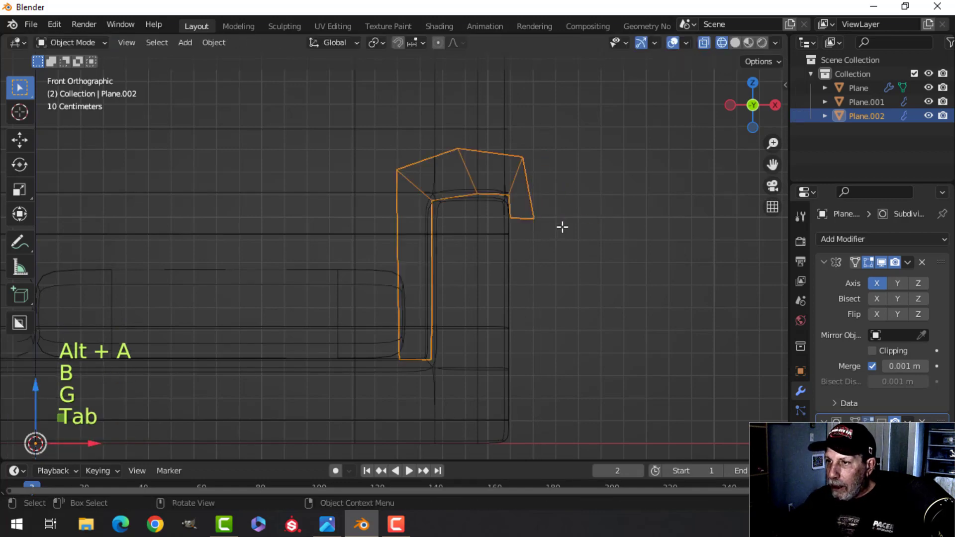
# Restore solid shading, cut a lengthwise centre loop along the pad and bevel it about 0.49 m to sharpen the front and back edges.
pyautogui.press('z')
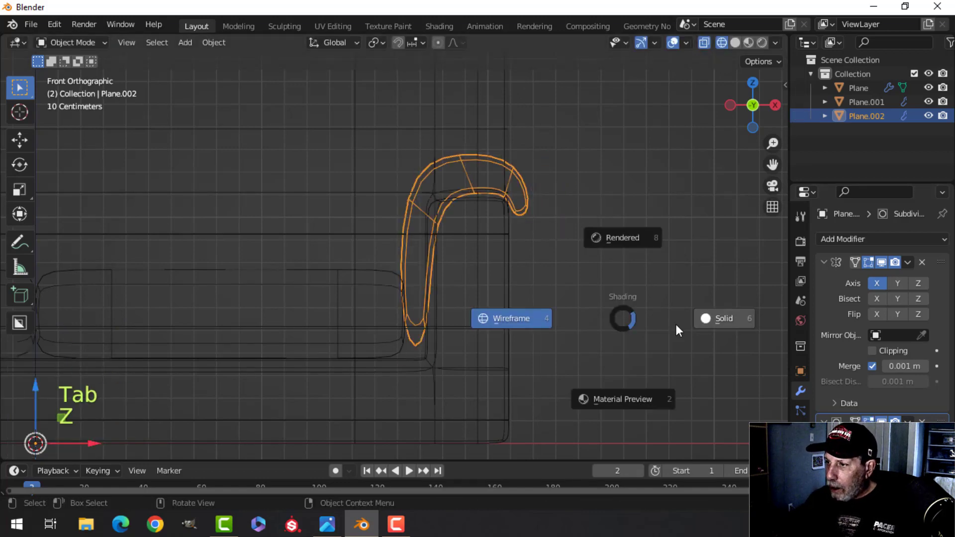
pyautogui.click(675, 324)
pyautogui.moveTo(547, 336)
pyautogui.mouseDown(button='middle')
pyautogui.moveTo(601, 309)
pyautogui.moveTo(449, 303)
pyautogui.moveTo(522, 363)
pyautogui.mouseUp(button='middle')
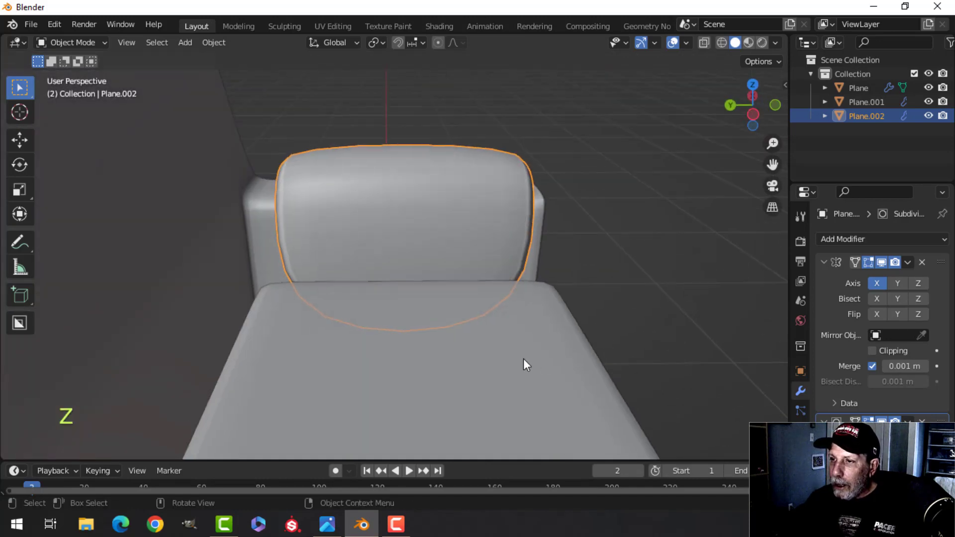
pyautogui.scroll(-3, 522, 363)
pyautogui.press('Tab')
pyautogui.hotkey('ctrl', 'r')
pyautogui.click(452, 293)
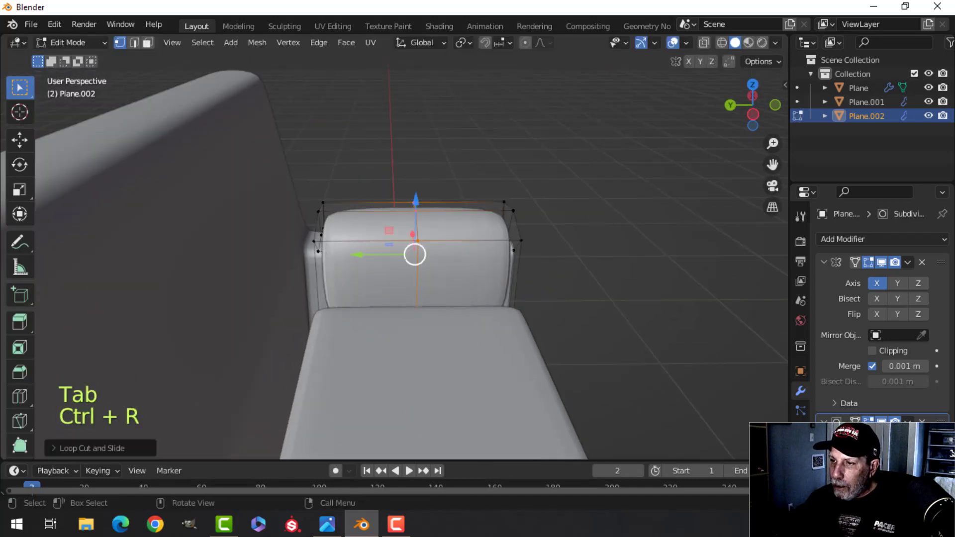
pyautogui.hotkey('ctrl', 'b')
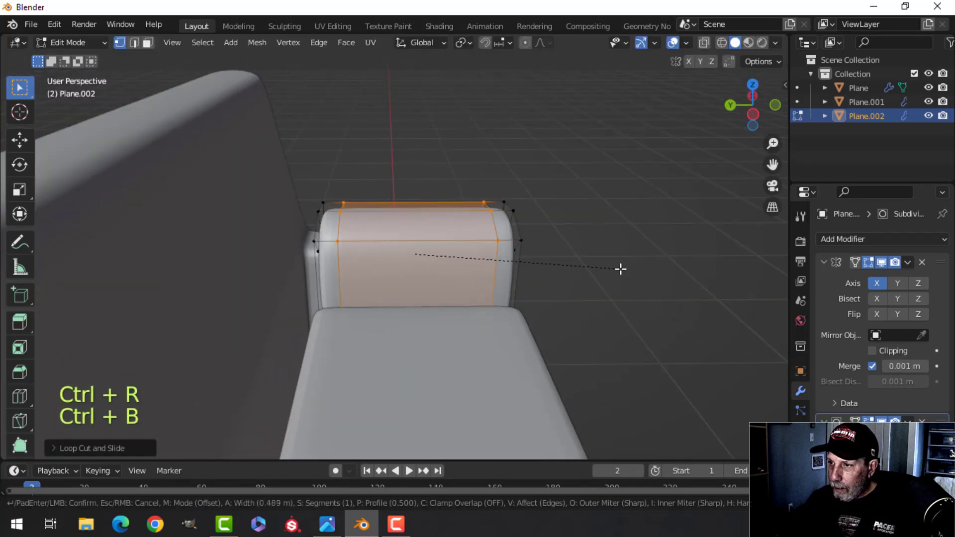
pyautogui.click(623, 273)
# Add edge loops near the pad's lower end and near its overhanging tip, and return to Object Mode.
pyautogui.moveTo(622, 273); pyautogui.dragTo(378, 268, button='middle')
pyautogui.hotkey('alt', 'a')
pyautogui.hotkey('ctrl', 'r')
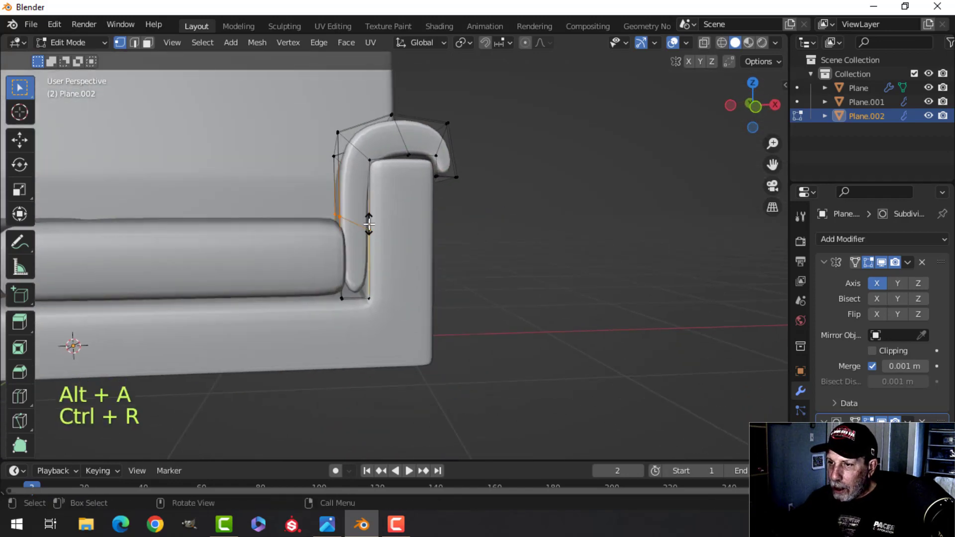
pyautogui.click(375, 264)
pyautogui.moveTo(525, 241); pyautogui.dragTo(499, 259, button='middle')
pyautogui.click(427, 180)
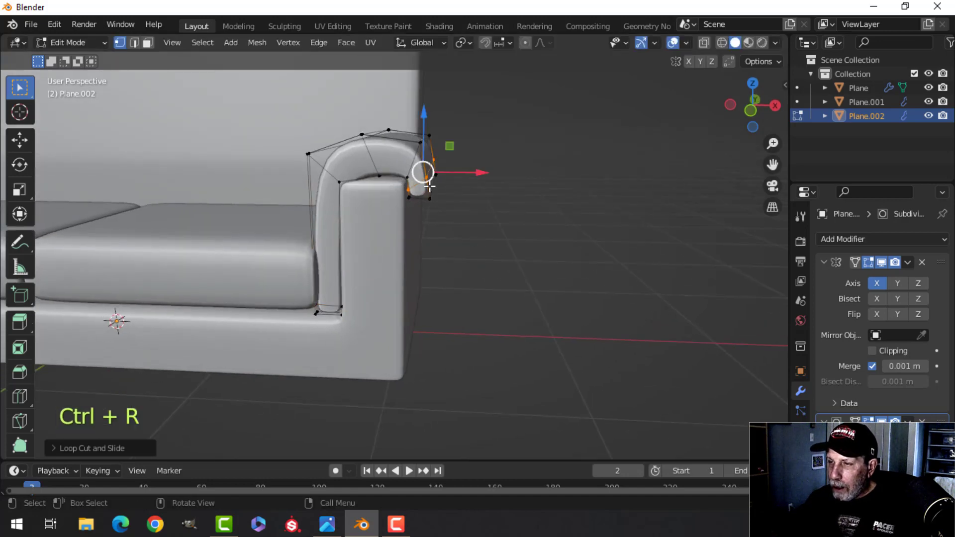
pyautogui.press('Tab')
pyautogui.scroll(-3, 460, 205)
pyautogui.hotkey('alt', 'a')
pyautogui.scroll(2, 412, 234)
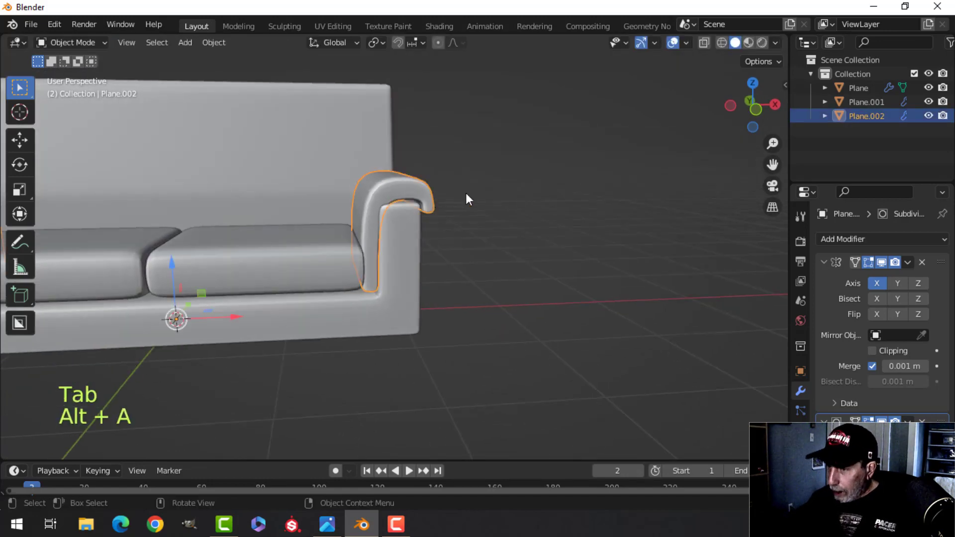
# In front wireframe view, raise the armrest pad's top-centre vertices to give its crown a higher arch.
pyautogui.press('KP_1')
pyautogui.press('Tab')
pyautogui.moveTo(457, 194)
pyautogui.keyDown('shift'); pyautogui.mouseDown(button='middle')
pyautogui.moveTo(442, 254)
pyautogui.moveTo(455, 231)
pyautogui.mouseUp(button='middle'); pyautogui.keyUp('shift')
pyautogui.hotkey('alt', 'a')
pyautogui.press('z')
pyautogui.click(371, 259)
pyautogui.press('b')
pyautogui.moveTo(343, 150); pyautogui.dragTo(394, 172)
pyautogui.press('g')
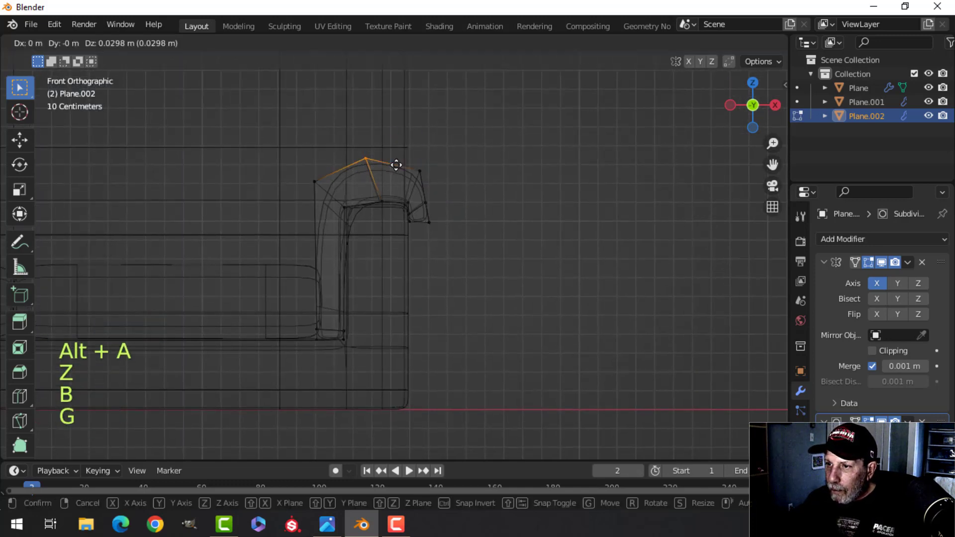
pyautogui.click(396, 156)
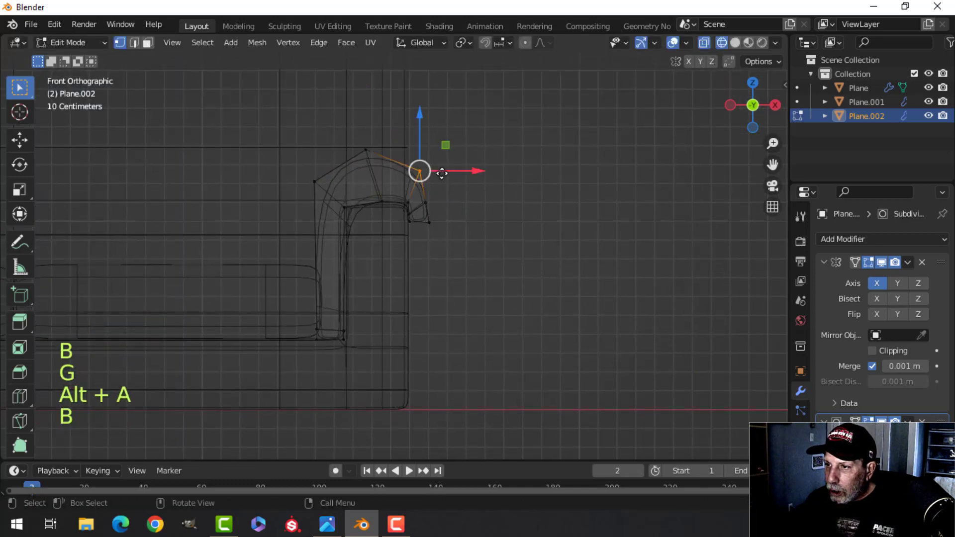
# Raise the pad's outer shoulder vertices and move its inner shoulder vertices about 0.025 m up and toward the seat.
pyautogui.press('g')
pyautogui.click(441, 165)
pyautogui.hotkey('alt', 'a')
pyautogui.press('b')
pyautogui.moveTo(300, 170); pyautogui.dragTo(337, 195)
pyautogui.press('g')
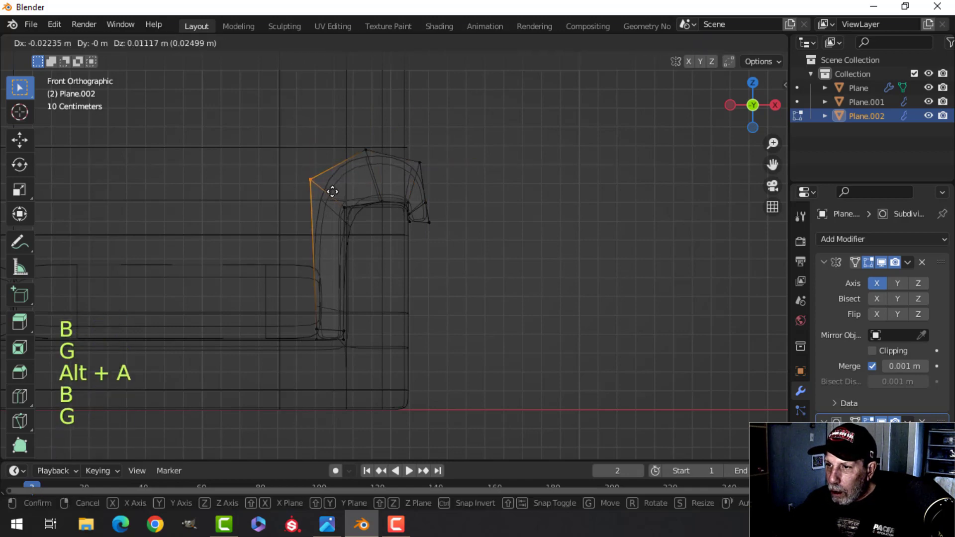
pyautogui.click(332, 191)
pyautogui.hotkey('alt', 'a')
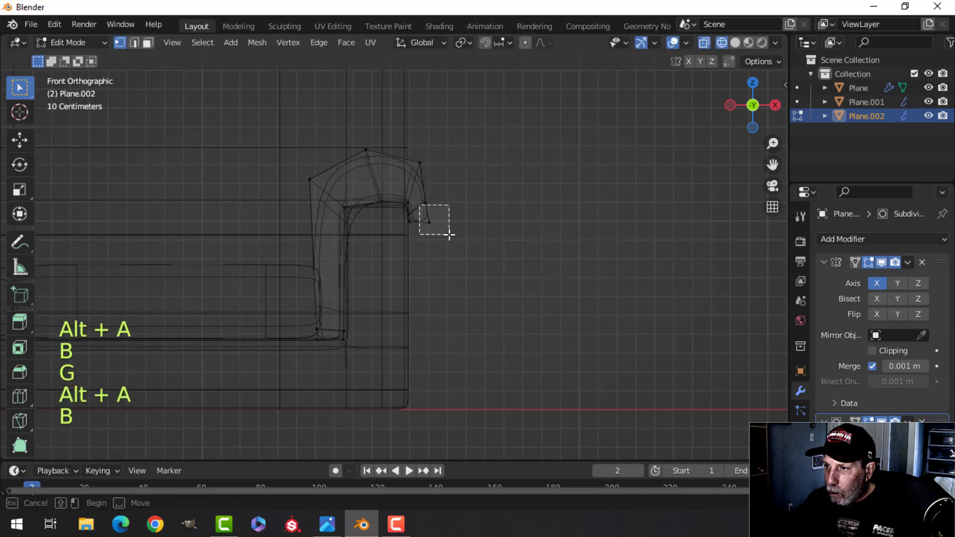
# Widen the pad's overhanging tip by moving its outer vertices outward and its inner ones against the armrest, and return to solid Object Mode.
pyautogui.moveTo(449, 234); pyautogui.dragTo(450, 234)
pyautogui.press('g')
pyautogui.press('Escape')
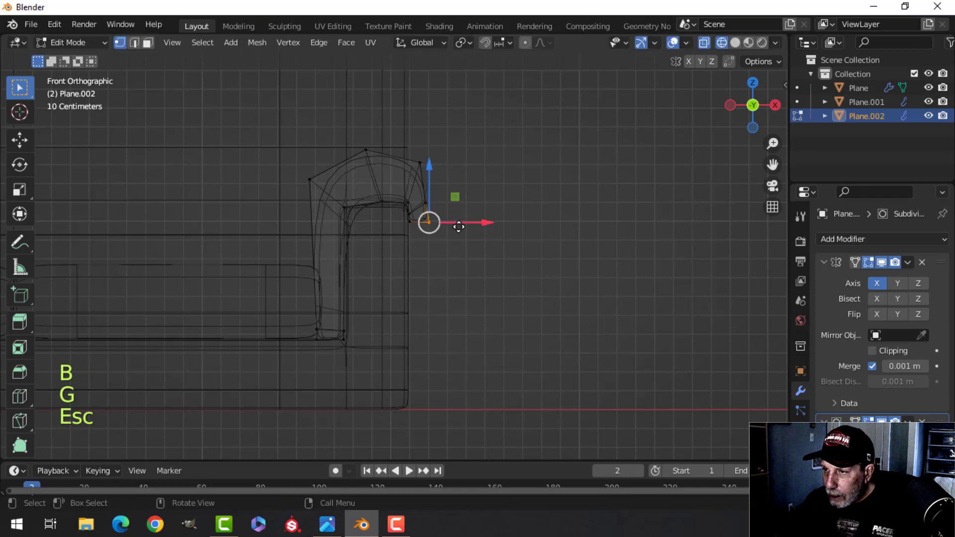
pyautogui.scroll(2, 456, 234)
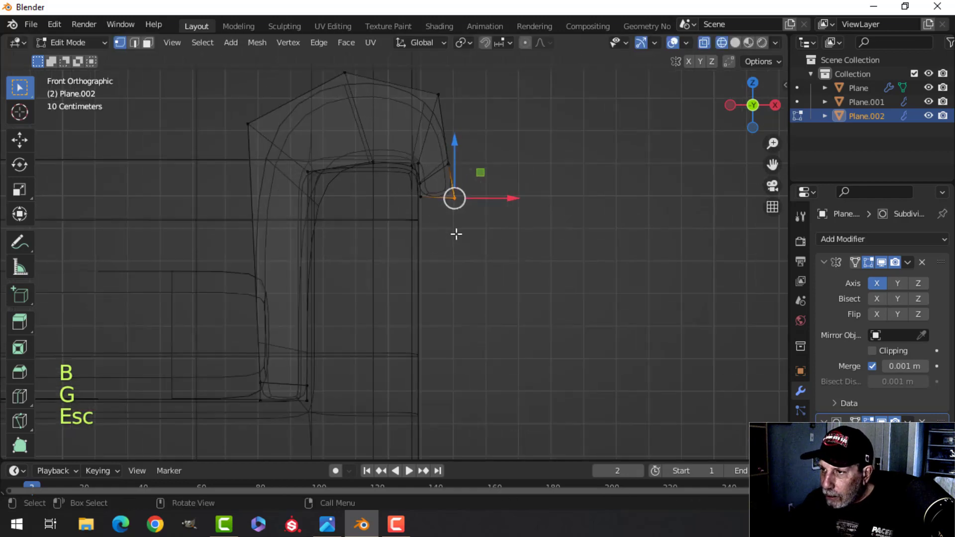
pyautogui.press('g')
pyautogui.click(494, 224)
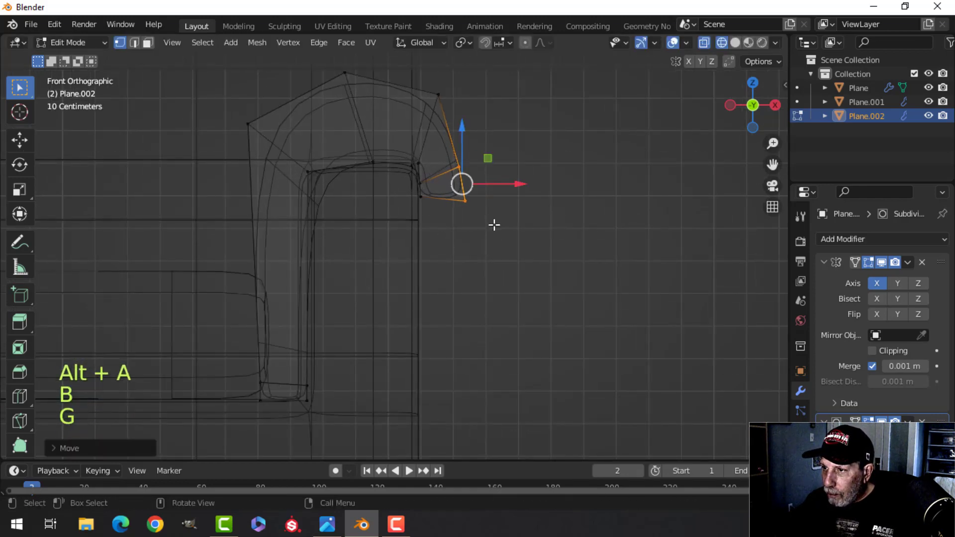
pyautogui.moveTo(425, 209); pyautogui.dragTo(426, 210)
pyautogui.press('g')
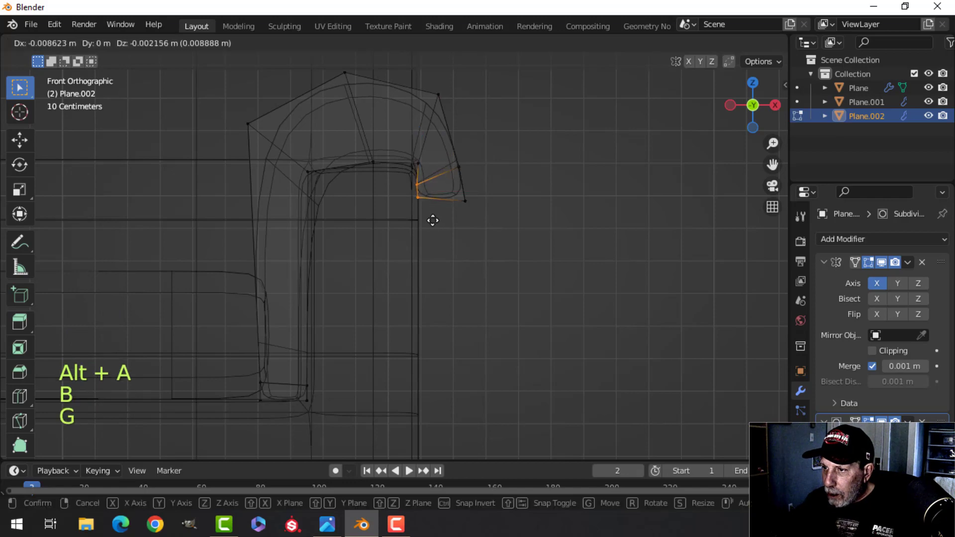
pyautogui.click(433, 220)
pyautogui.press('z')
pyautogui.click(571, 222)
pyautogui.press('Tab')
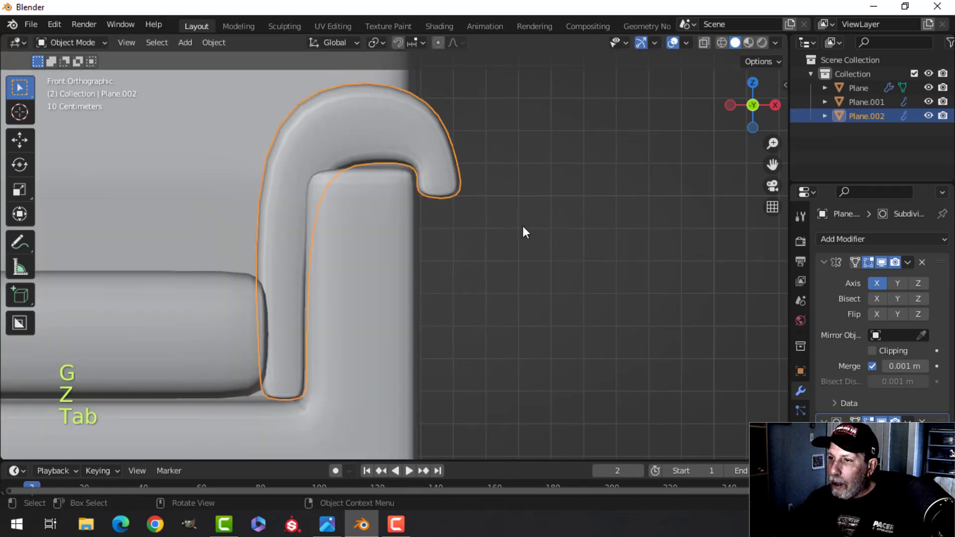
# Select the whole armrest pad in Edit Mode and shift it slightly toward the seat.
pyautogui.scroll(-5, 523, 226)
pyautogui.hotkey('alt', 'a')
pyautogui.moveTo(363, 253)
pyautogui.mouseDown(button='middle')
pyautogui.moveTo(507, 300)
pyautogui.moveTo(378, 248)
pyautogui.moveTo(350, 198)
pyautogui.mouseUp(button='middle')
pyautogui.press('Tab')
pyautogui.press('a')
pyautogui.moveTo(488, 259); pyautogui.dragTo(409, 232, button='middle')
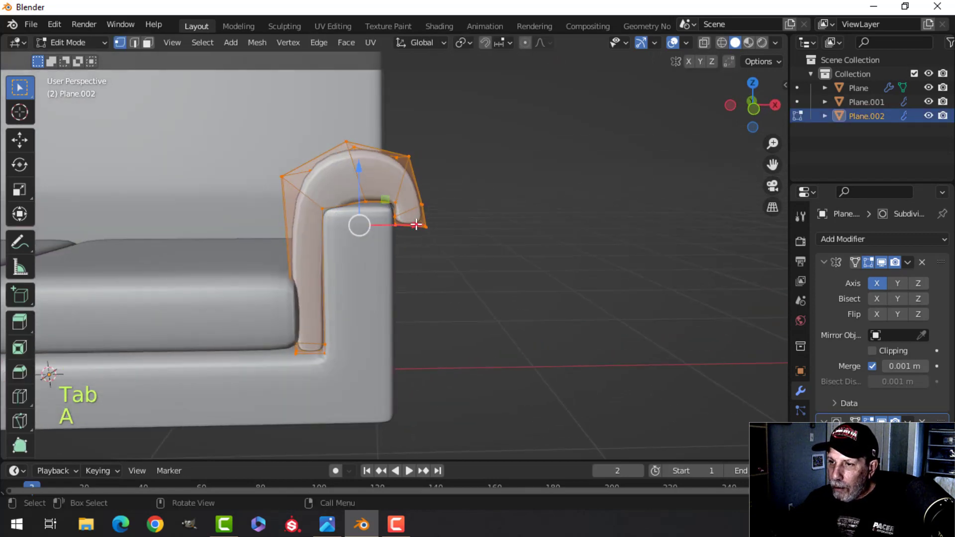
pyautogui.moveTo(416, 225); pyautogui.dragTo(408, 217)
# In front wireframe view, adjust the vertices at the armrest's inner top corner and nudge the whole pad slightly outward along X.
pyautogui.press('KP_1')
pyautogui.press('z')
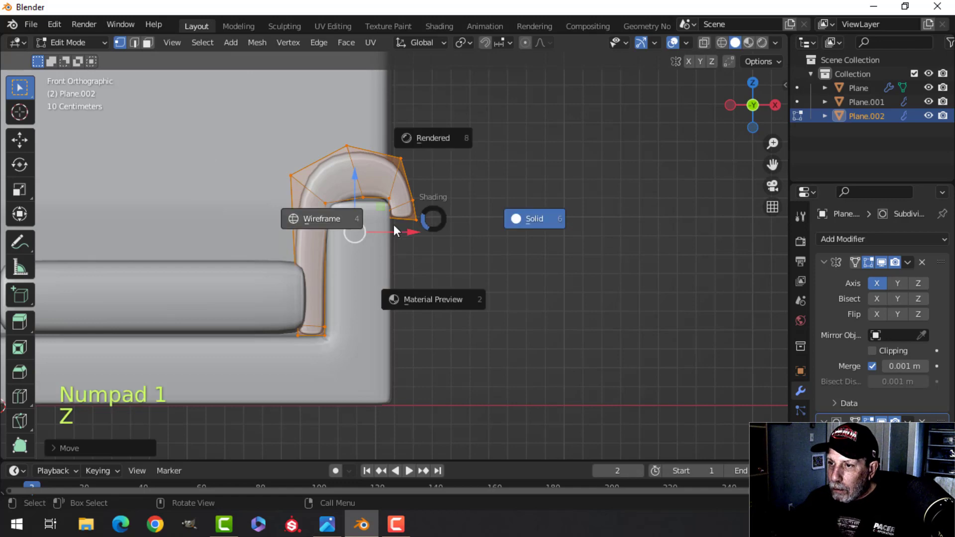
pyautogui.hotkey('alt', 'a')
pyautogui.keyDown('shift'); pyautogui.moveTo(332, 217); pyautogui.dragTo(350, 223, button='middle'); pyautogui.keyUp('shift')
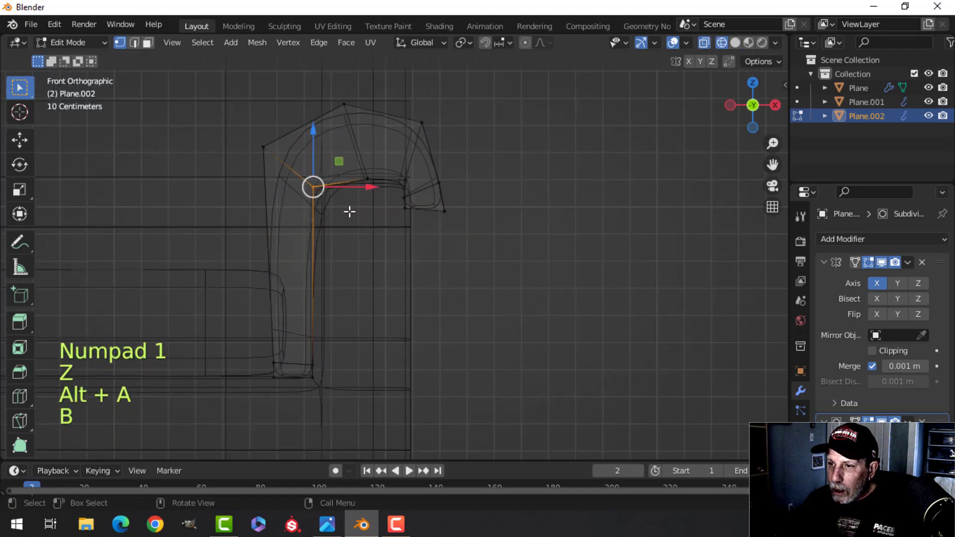
pyautogui.press('g')
pyautogui.click(370, 249)
pyautogui.hotkey('alt', 'a')
pyautogui.press('a')
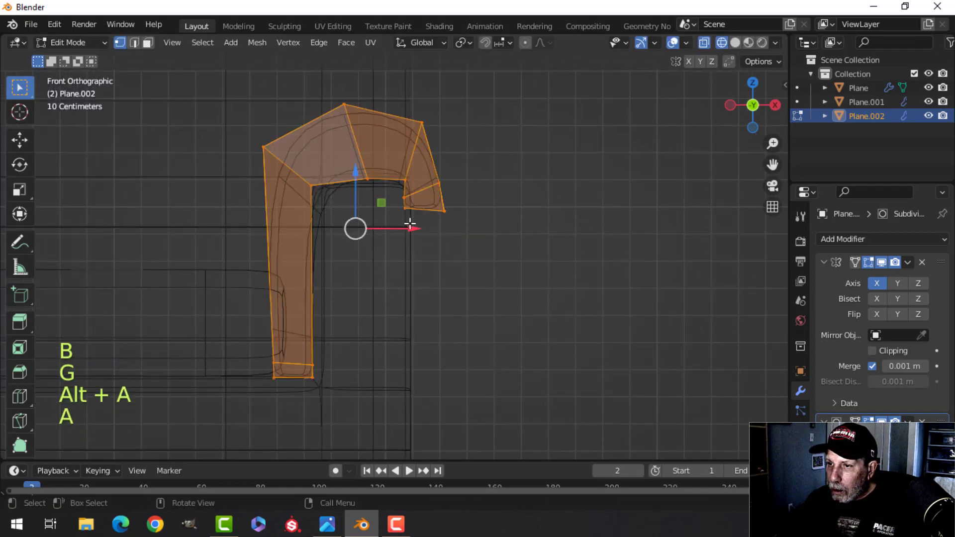
pyautogui.moveTo(411, 227); pyautogui.dragTo(413, 227)
# Display the subdivided cage in Edit Mode, move the pad's lower inner vertices outward against the armrest, and return to solid Object Mode.
pyautogui.press('z')
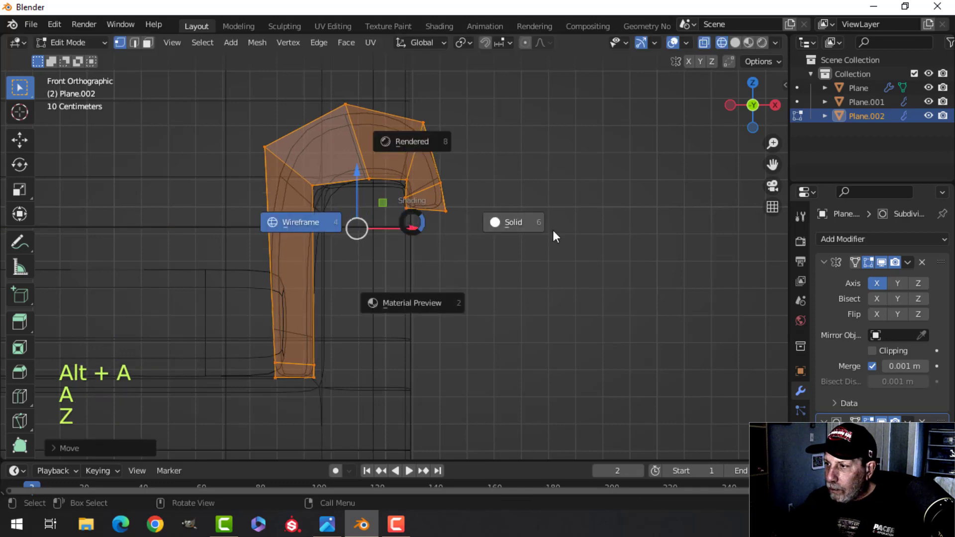
pyautogui.press('Escape')
pyautogui.click(855, 421)
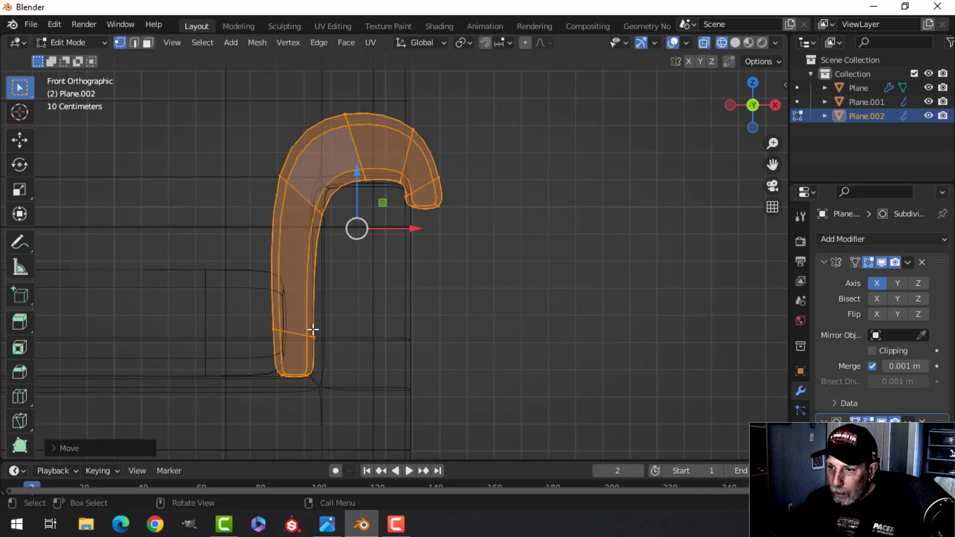
pyautogui.hotkey('alt', 'a')
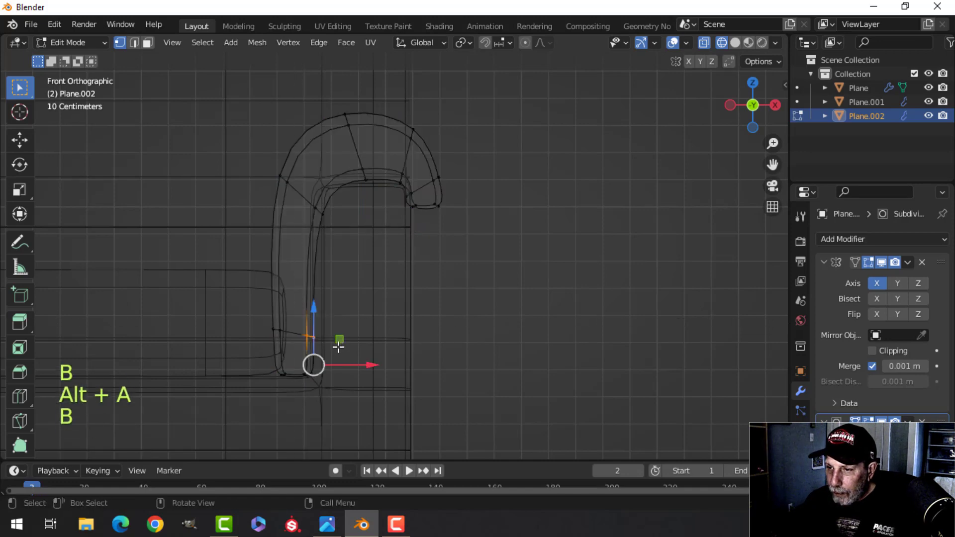
pyautogui.press('g')
pyautogui.click(351, 346)
pyautogui.hotkey('alt', 'a')
pyautogui.press('b')
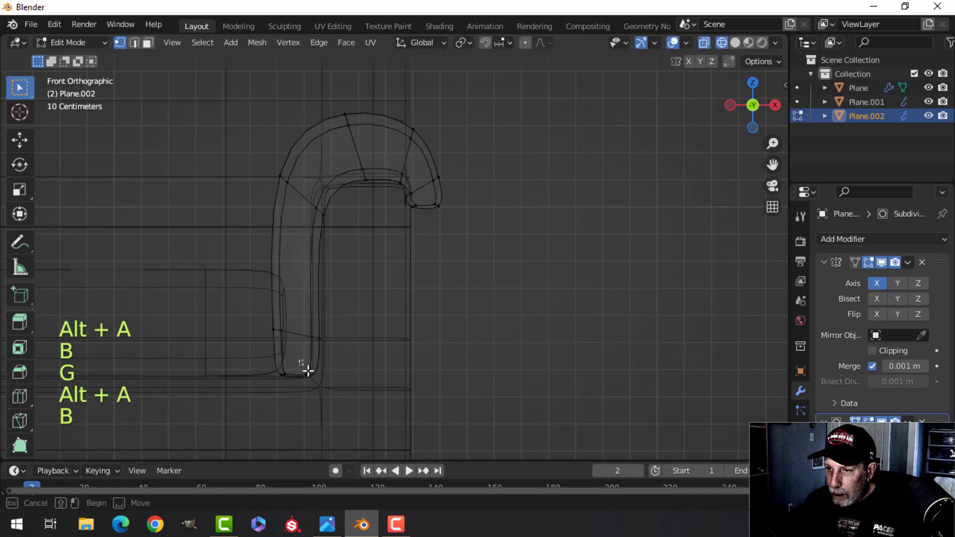
pyautogui.press('g')
pyautogui.click(336, 390)
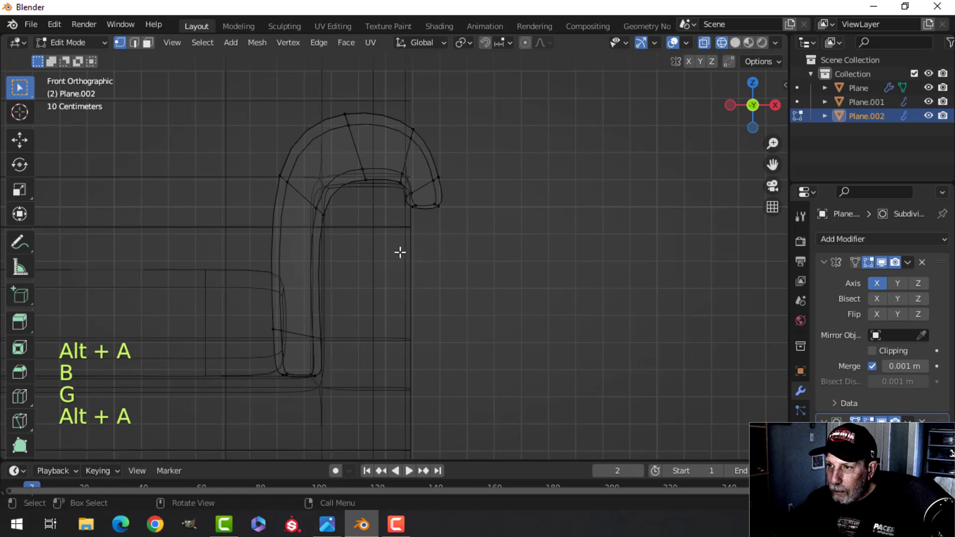
pyautogui.press('z')
pyautogui.click(471, 255)
pyautogui.scroll(-3, 446, 270)
pyautogui.press('Tab')
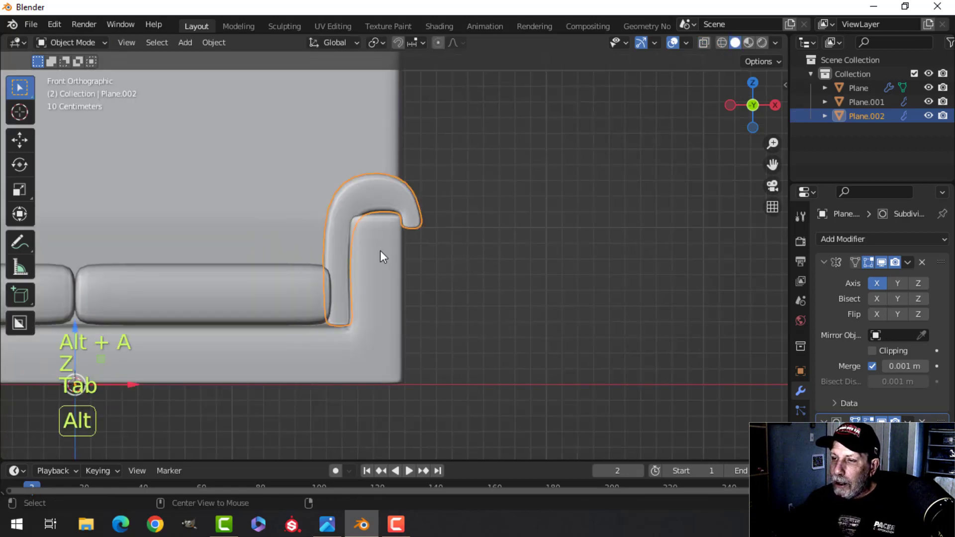
# Move the entire armrest pad slightly along Y toward the backrest and return to Object Mode.
pyautogui.hotkey('alt', 'a')
pyautogui.scroll(-3, 396, 277)
pyautogui.moveTo(396, 276)
pyautogui.mouseDown(button='middle')
pyautogui.moveTo(341, 281)
pyautogui.moveTo(379, 310)
pyautogui.moveTo(480, 311)
pyautogui.moveTo(412, 269)
pyautogui.mouseUp(button='middle')
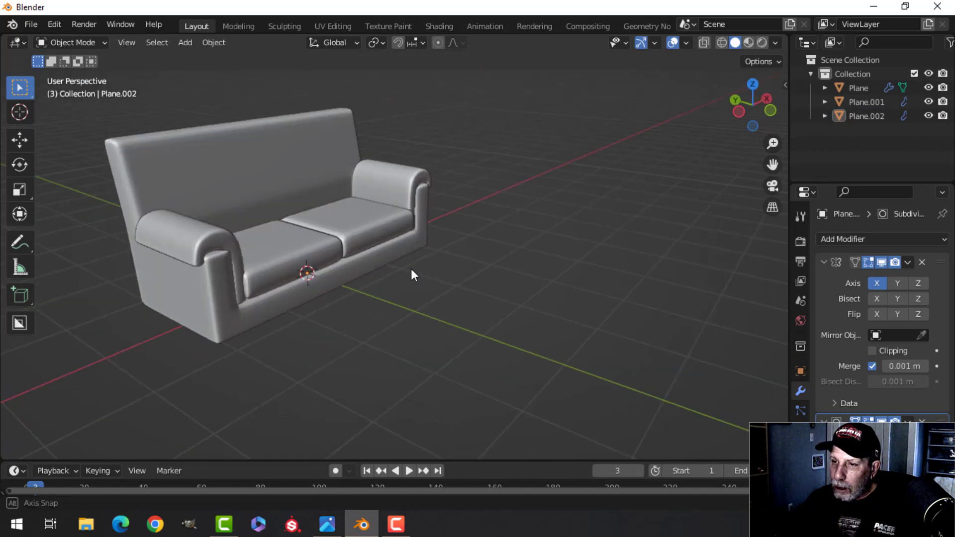
pyautogui.scroll(4, 388, 269)
pyautogui.scroll(2, 356, 228)
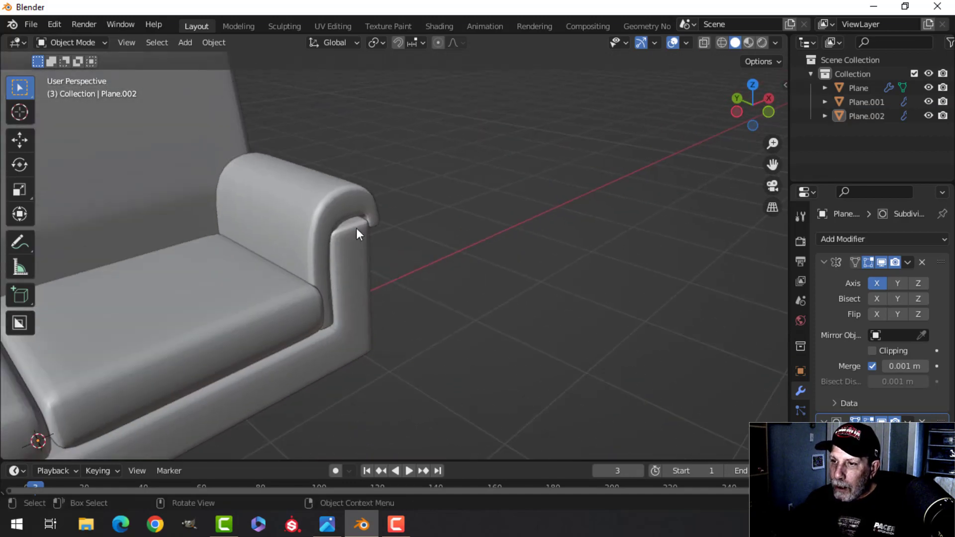
pyautogui.press('Tab')
pyautogui.press('a')
pyautogui.moveTo(360, 253); pyautogui.dragTo(396, 271, button='middle')
pyautogui.keyDown('shift'); pyautogui.moveTo(339, 279); pyautogui.dragTo(390, 282, button='middle'); pyautogui.keyUp('shift')
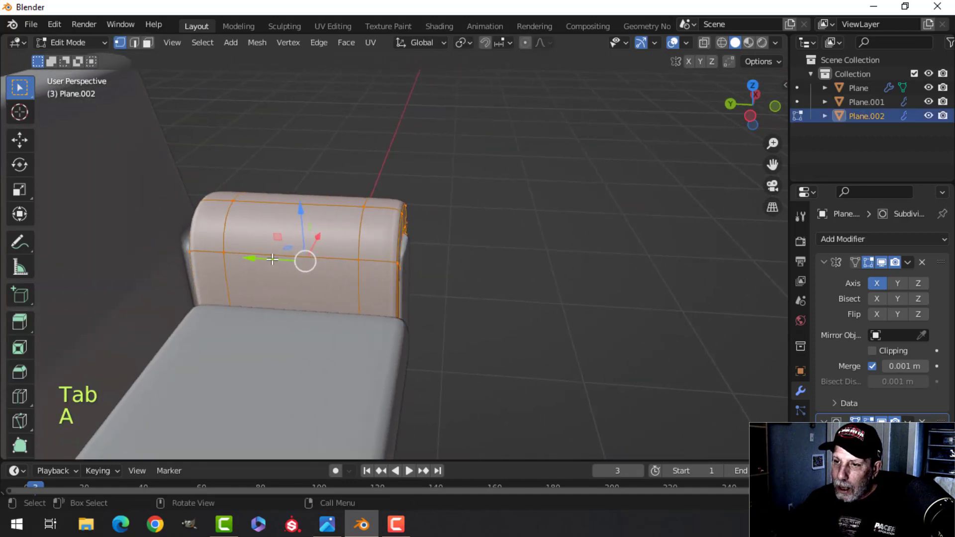
pyautogui.moveTo(272, 259); pyautogui.dragTo(259, 261)
pyautogui.press('Tab')
pyautogui.moveTo(426, 277); pyautogui.dragTo(357, 255, button='middle')
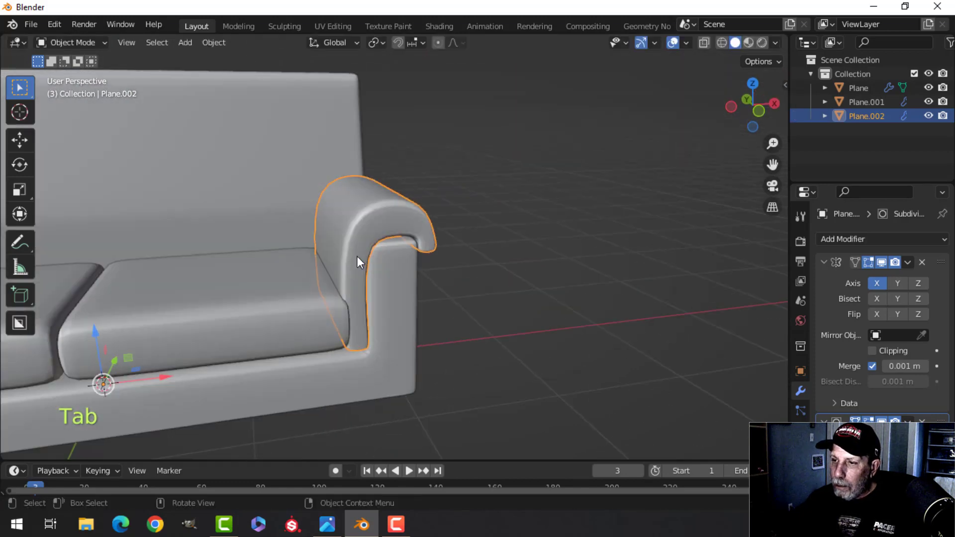
# Move the seat cushion's armrest-side end vertices slightly inward along X to clear the pad, and restore solid Object Mode.
pyautogui.scroll(-3, 356, 264)
pyautogui.hotkey('alt', 'a')
pyautogui.keyDown('shift'); pyautogui.moveTo(354, 296); pyautogui.dragTo(368, 252, button='middle'); pyautogui.keyUp('shift')
pyautogui.click(368, 252)
pyautogui.press('Tab')
pyautogui.press('a')
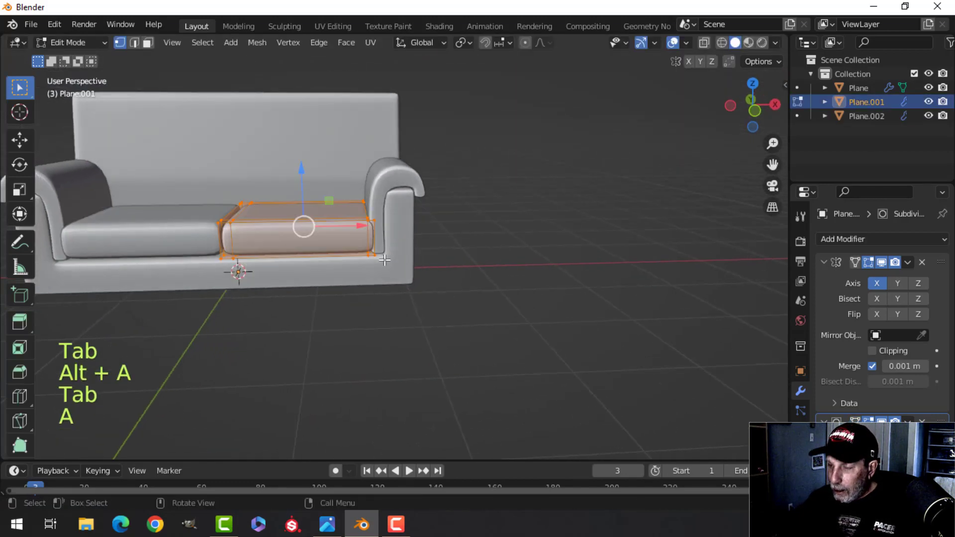
pyautogui.press('KP_1')
pyautogui.scroll(3, 391, 260)
pyautogui.press('z')
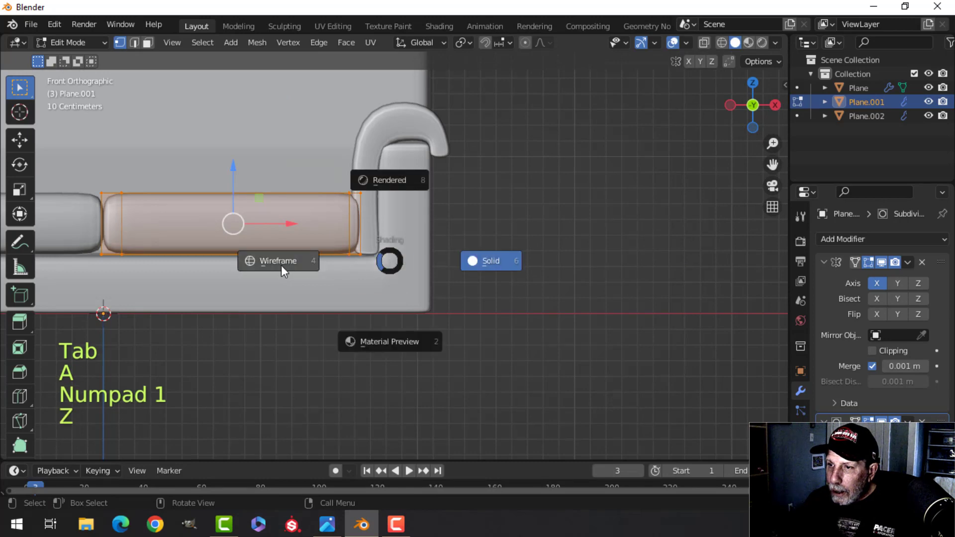
pyautogui.click(279, 263)
pyautogui.hotkey('alt', 'a')
pyautogui.press('b')
pyautogui.moveTo(320, 159); pyautogui.dragTo(385, 289)
pyautogui.scroll(2, 401, 249)
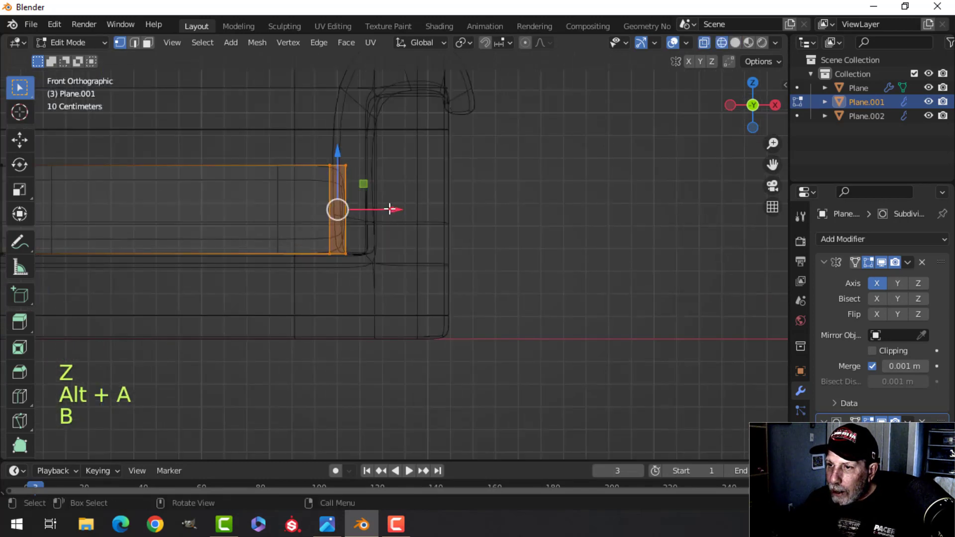
pyautogui.moveTo(389, 209); pyautogui.dragTo(383, 210)
pyautogui.press('z')
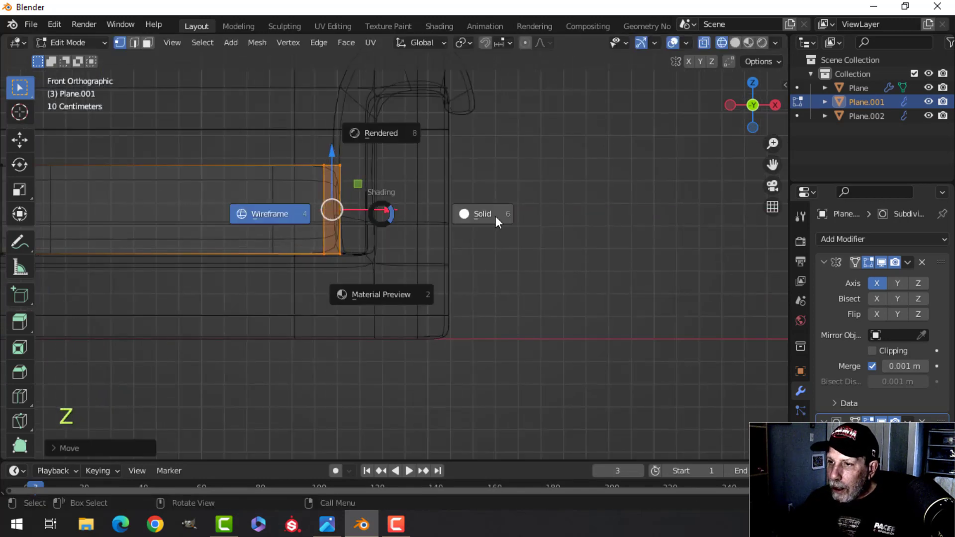
pyautogui.click(492, 214)
pyautogui.press('Tab')
# Duplicate the seat cushion, raise the copy above the seat and separate it into its own object.
pyautogui.scroll(-5, 465, 233)
pyautogui.hotkey('alt', 'a')
pyautogui.moveTo(465, 233)
pyautogui.mouseDown(button='middle')
pyautogui.moveTo(443, 284)
pyautogui.moveTo(368, 278)
pyautogui.moveTo(457, 298)
pyautogui.moveTo(417, 310)
pyautogui.moveTo(458, 308)
pyautogui.moveTo(447, 293)
pyautogui.mouseUp(button='middle')
pyautogui.keyDown('shift'); pyautogui.moveTo(436, 284); pyautogui.dragTo(455, 246, button='middle'); pyautogui.keyUp('shift')
pyautogui.press('Tab')
pyautogui.press('a')
pyautogui.hotkey('shift', 'd')
pyautogui.moveTo(442, 233); pyautogui.dragTo(453, 176)
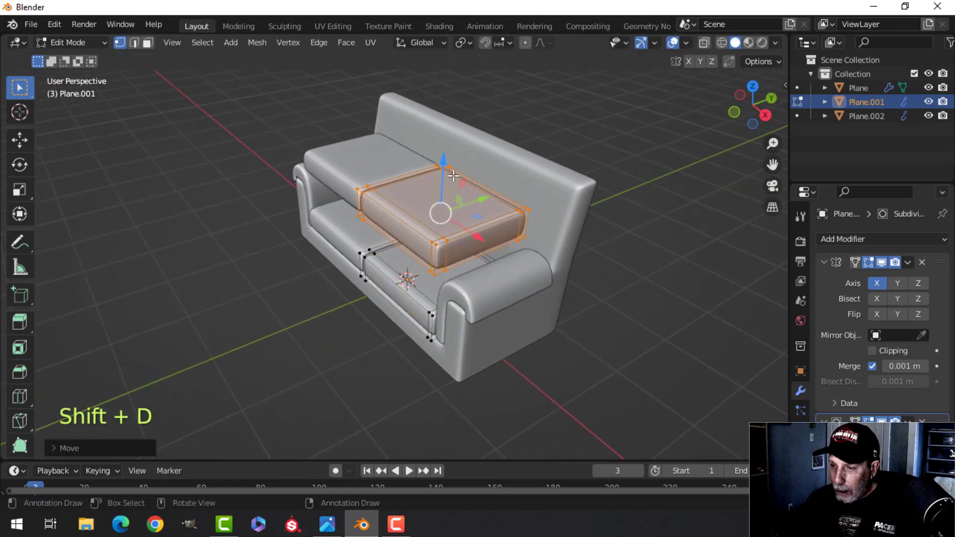
pyautogui.press('p')
pyautogui.click(552, 198)
pyautogui.press('Tab')
pyautogui.hotkey('alt', 'a')
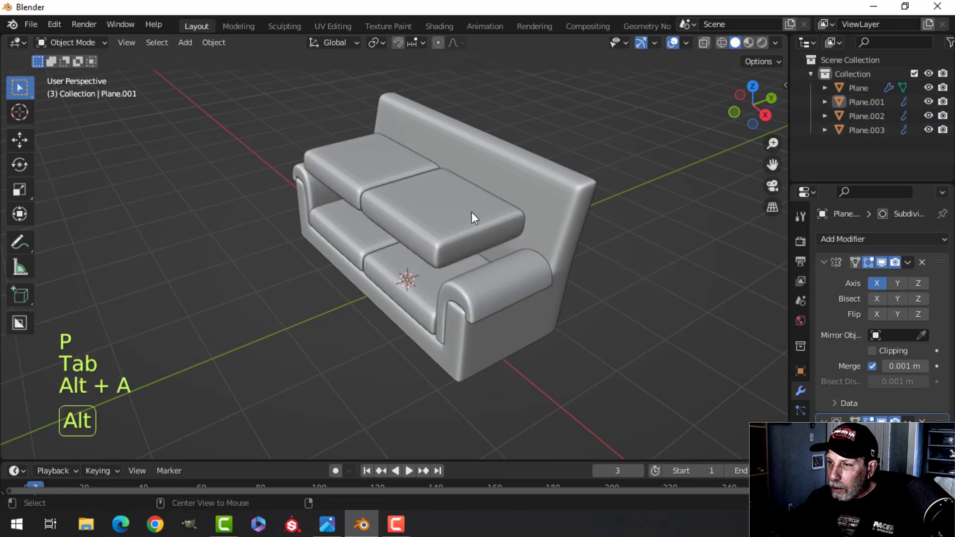
# Scale the separated cushion copy along Z to make it thinner.
pyautogui.moveTo(487, 222); pyautogui.dragTo(547, 246, button='middle')
pyautogui.press('Tab')
pyautogui.press('a')
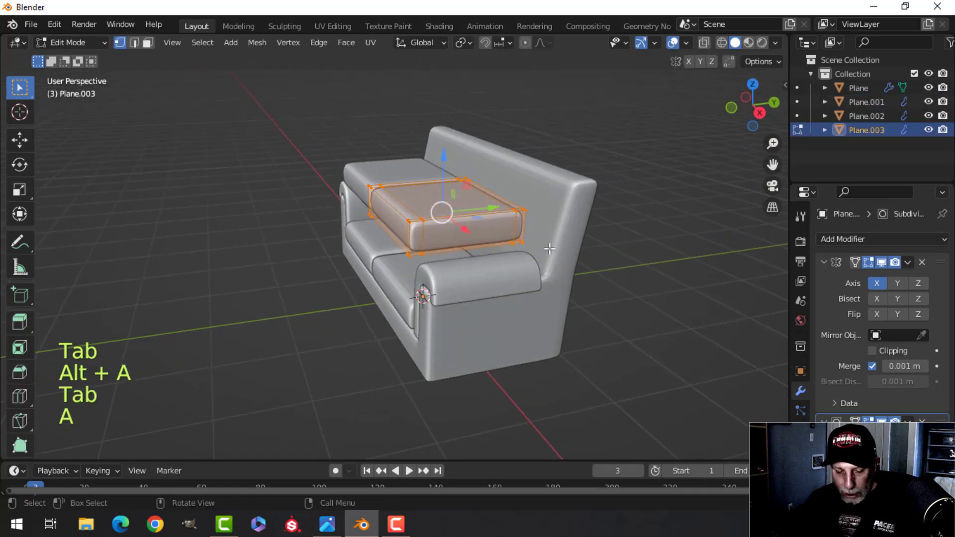
pyautogui.press('s')
pyautogui.press('z')
pyautogui.click(517, 236)
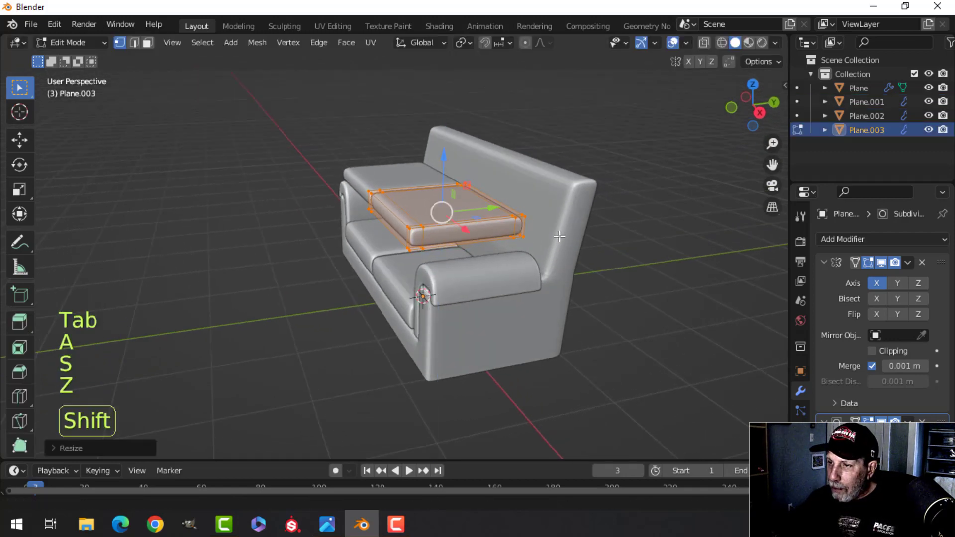
# Move the copied cushion's front edge loop about 0.06 m along Y toward its front edge to sharpen it.
pyautogui.moveTo(441, 213); pyautogui.dragTo(383, 231, button='middle')
pyautogui.press('g')
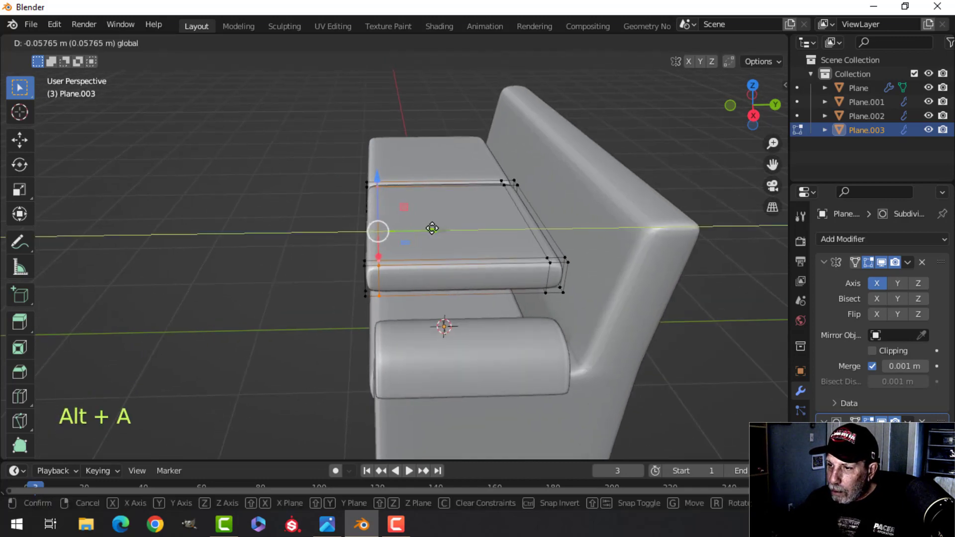
pyautogui.click(430, 228)
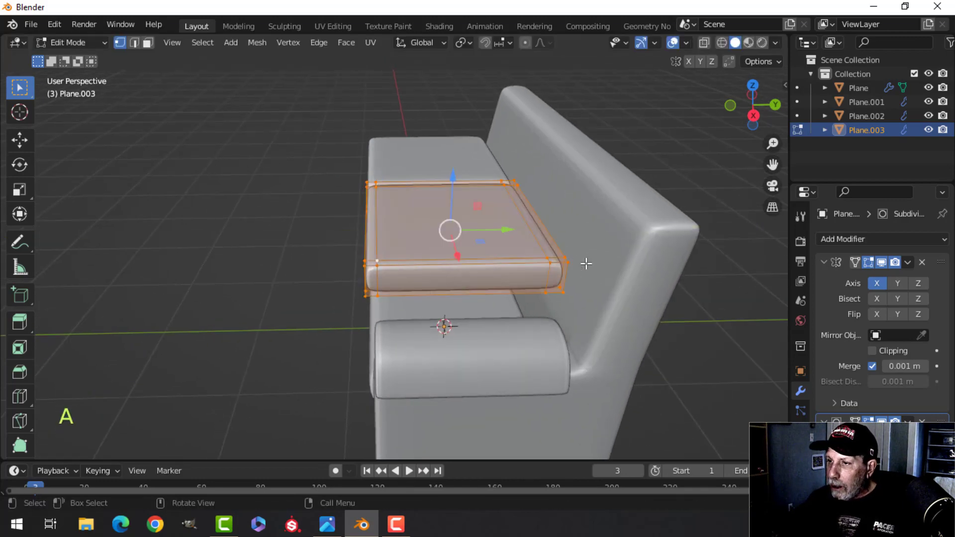
# Rotate the whole cushion copy about -74° in side view and move it upright against the backrest.
pyautogui.moveTo(586, 264)
pyautogui.keyDown('shift'); pyautogui.mouseDown(button='middle')
pyautogui.moveTo(620, 215)
pyautogui.moveTo(586, 250)
pyautogui.mouseUp(button='middle'); pyautogui.keyUp('shift')
pyautogui.press('KP_3')
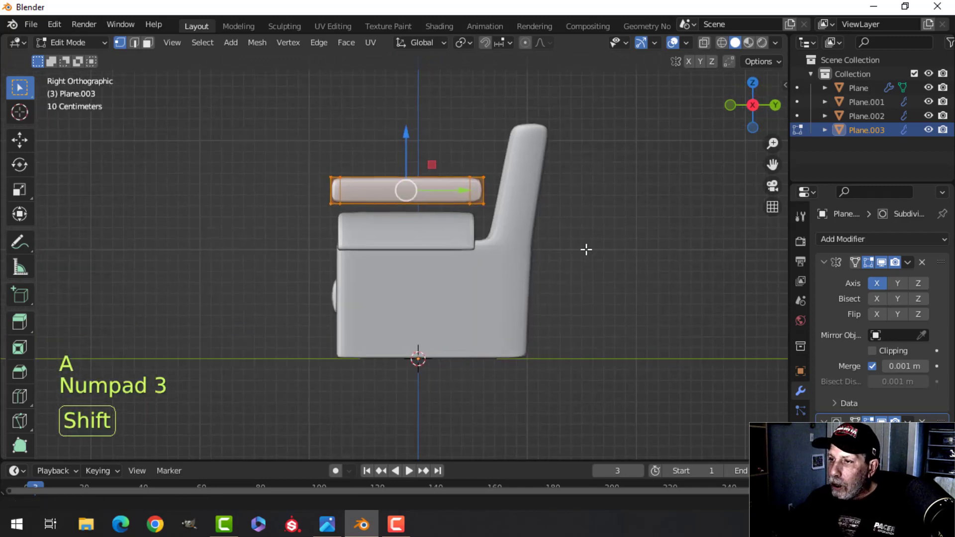
pyautogui.press('r')
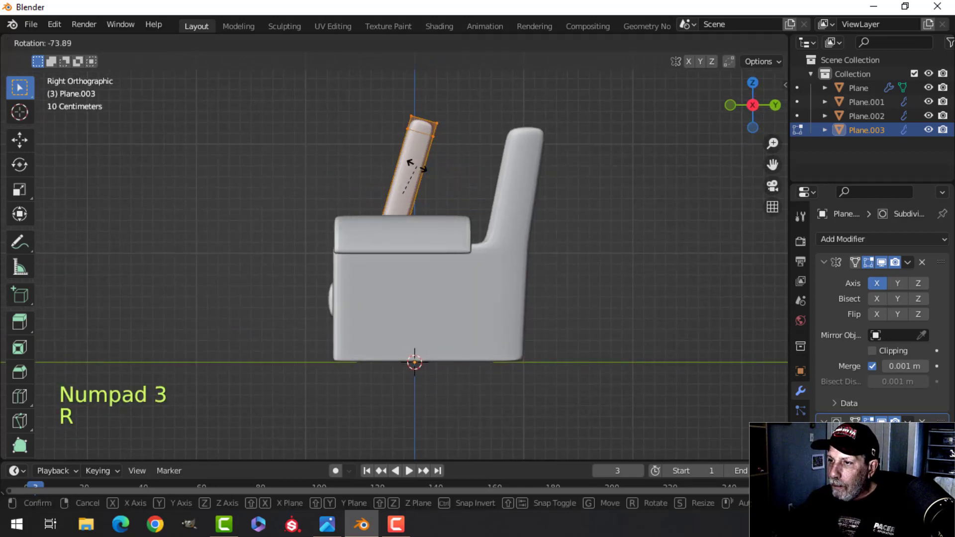
pyautogui.click(416, 165)
pyautogui.press('g')
pyautogui.click(505, 162)
# Fine-tune the back cushion's tilt by about -1.4° and lower it about 0.026 m onto the backrest.
pyautogui.press('r')
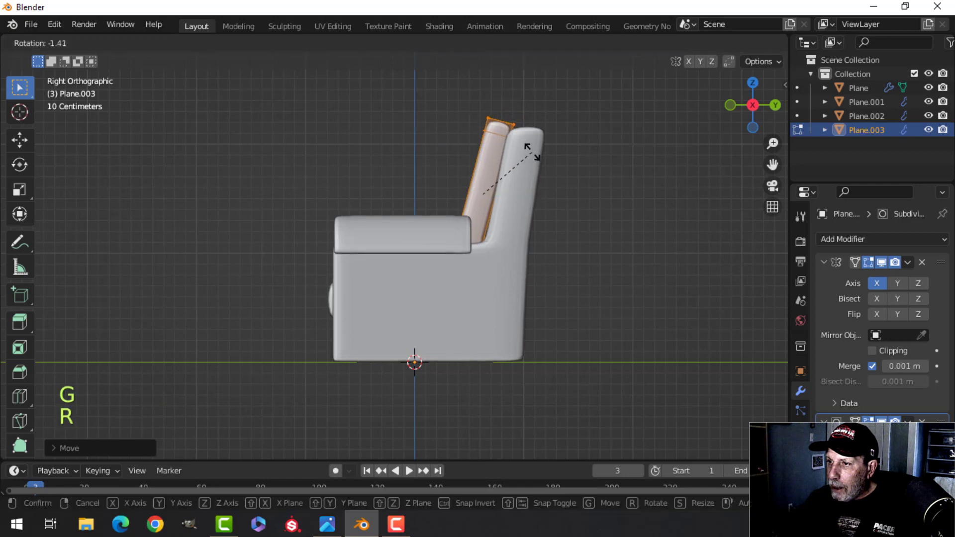
pyautogui.click(529, 149)
pyautogui.press('g')
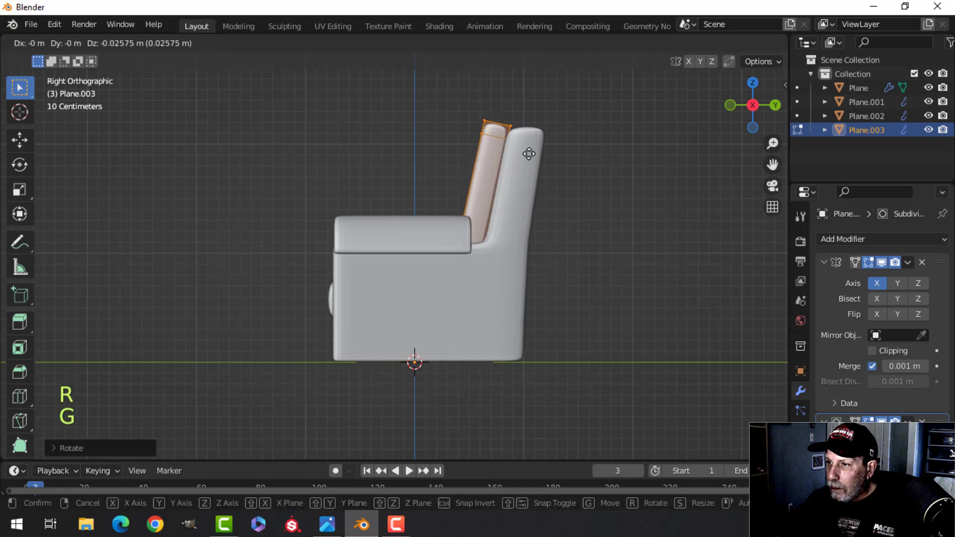
pyautogui.click(529, 154)
pyautogui.moveTo(535, 219); pyautogui.dragTo(642, 248, button='middle')
pyautogui.press('Tab')
pyautogui.scroll(-5, 477, 271)
pyautogui.hotkey('alt', 'a')
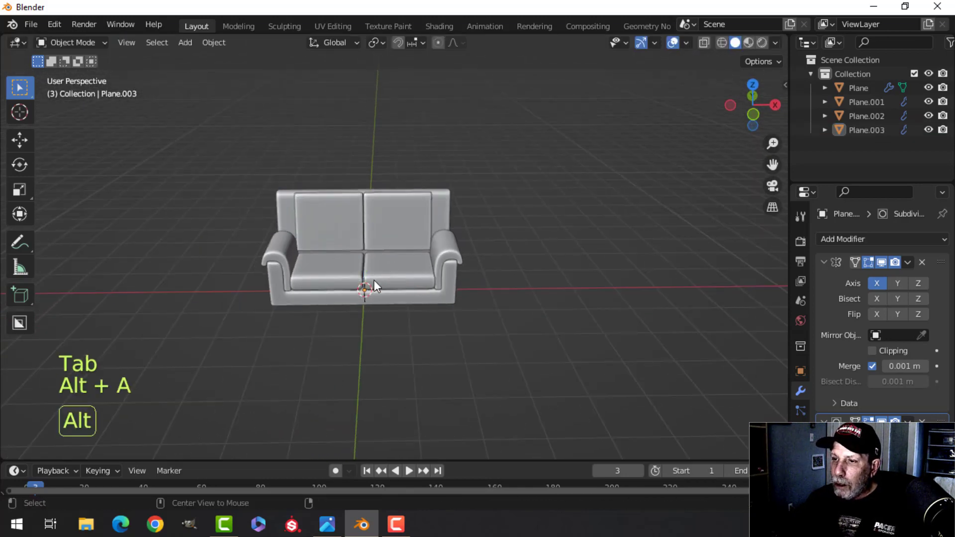
# Lower the entire back cushion mesh slightly along Z and return to Object Mode.
pyautogui.moveTo(374, 279); pyautogui.dragTo(455, 199, button='middle')
pyautogui.scroll(4, 439, 284)
pyautogui.press('Tab')
pyautogui.press('a')
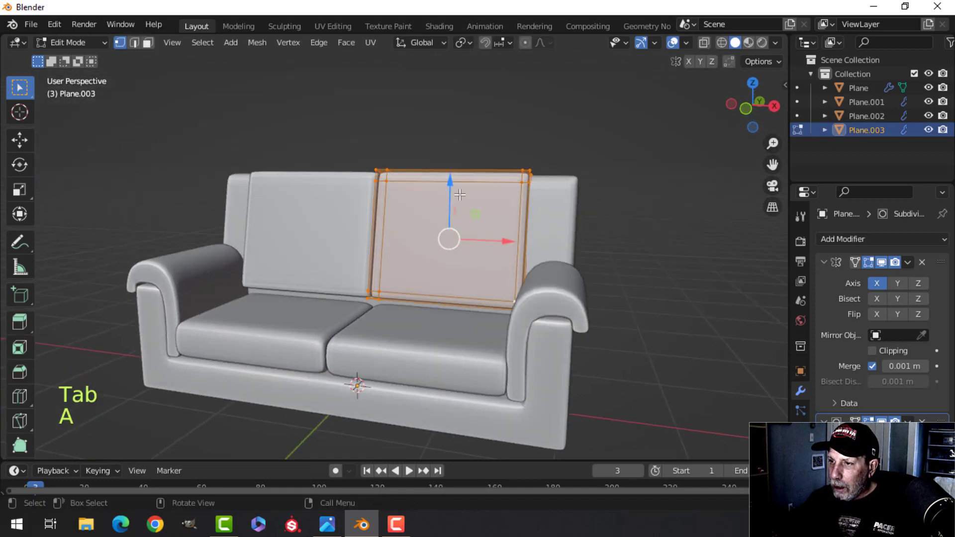
pyautogui.press('g')
pyautogui.press('z')
pyautogui.moveTo(459, 198); pyautogui.dragTo(459, 199)
pyautogui.moveTo(522, 219); pyautogui.dragTo(550, 297, button='middle')
pyautogui.scroll(-3, 439, 262)
pyautogui.press('Tab')
pyautogui.hotkey('alt', 'a')
# Slide the sofa body's lower backrest edge loop down close to the backrest's junction with the armrest.
pyautogui.scroll(3, 551, 296)
pyautogui.keyDown('shift'); pyautogui.moveTo(433, 302); pyautogui.dragTo(490, 318, button='middle'); pyautogui.keyUp('shift')
pyautogui.moveTo(490, 319); pyautogui.dragTo(547, 313, button='middle')
pyautogui.keyDown('shift'); pyautogui.moveTo(519, 342); pyautogui.dragTo(503, 299, button='middle'); pyautogui.keyUp('shift')
pyautogui.moveTo(502, 298); pyautogui.dragTo(520, 258, button='middle')
pyautogui.scroll(4, 500, 290)
pyautogui.click(514, 284)
pyautogui.press('Tab')
pyautogui.moveTo(733, 258); pyautogui.dragTo(449, 264, button='middle')
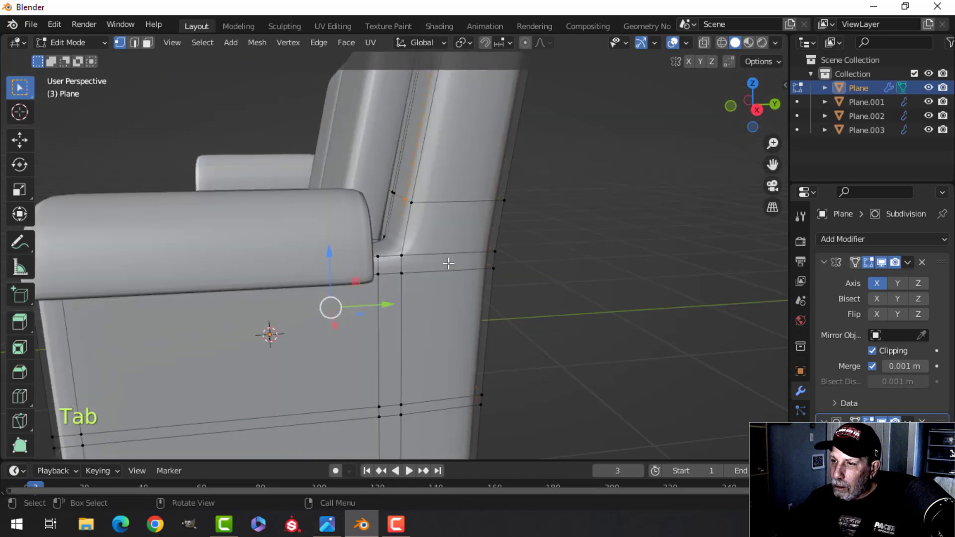
pyautogui.moveTo(502, 306); pyautogui.dragTo(456, 230, button='middle')
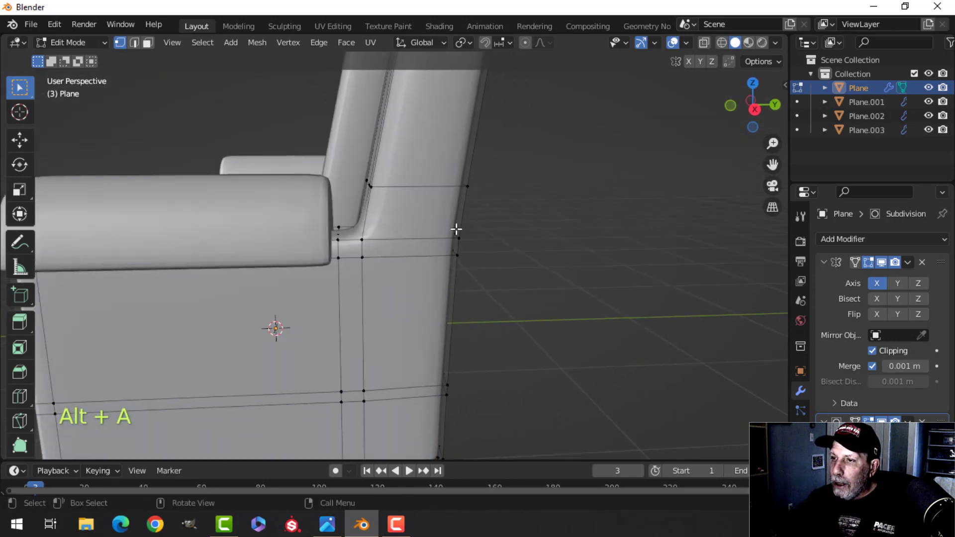
pyautogui.press('g')
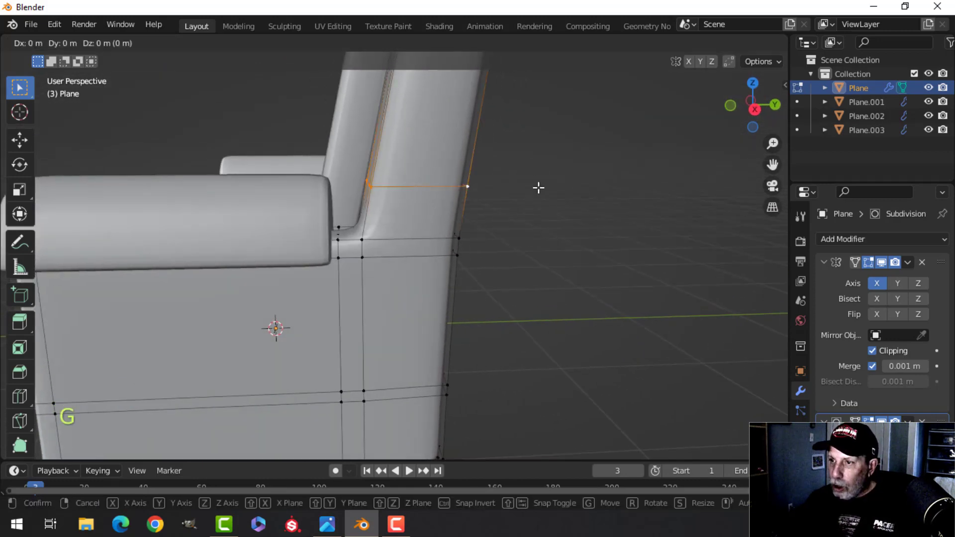
pyautogui.click(526, 256)
pyautogui.press('Tab')
pyautogui.scroll(-5, 492, 258)
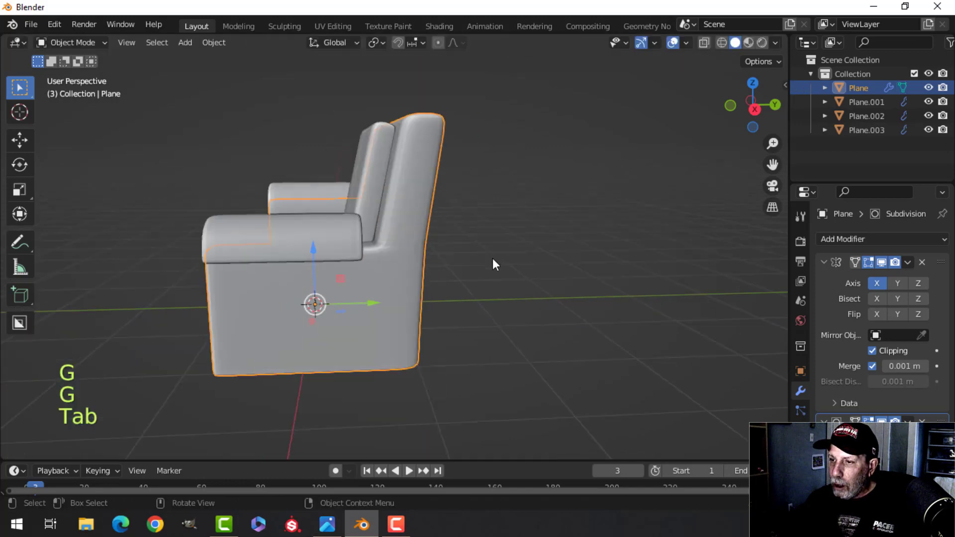
# Add an edge loop running up the side of the sofa's backrest, close to its front edge.
pyautogui.hotkey('alt', 'a')
pyautogui.moveTo(470, 271); pyautogui.dragTo(394, 294, button='middle')
pyautogui.scroll(3, 398, 265)
pyautogui.press('Tab')
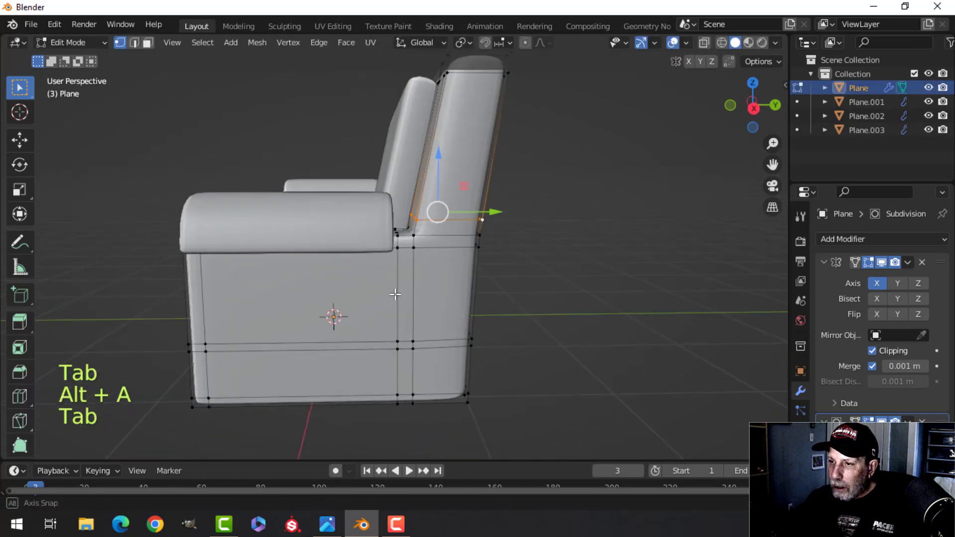
pyautogui.hotkey('alt', 'a')
pyautogui.scroll(3, 443, 303)
pyautogui.keyDown('shift'); pyautogui.moveTo(449, 305); pyautogui.dragTo(465, 269, button='middle'); pyautogui.keyUp('shift')
pyautogui.scroll(-5, 469, 272)
pyautogui.hotkey('ctrl', 'r')
pyautogui.click(443, 112)
pyautogui.click(436, 115)
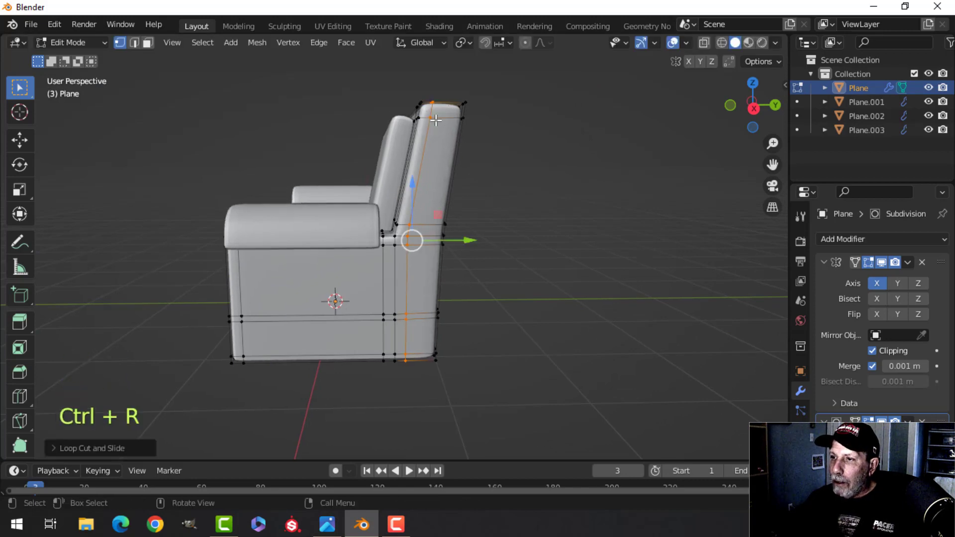
pyautogui.press('Tab')
pyautogui.press('Tab')
# Add a second edge loop along the side of the backrest, near its rear edge.
pyautogui.moveTo(473, 183); pyautogui.dragTo(428, 154, button='middle')
pyautogui.hotkey('alt', 'a')
pyautogui.hotkey('ctrl', 'r')
pyautogui.click(427, 154)
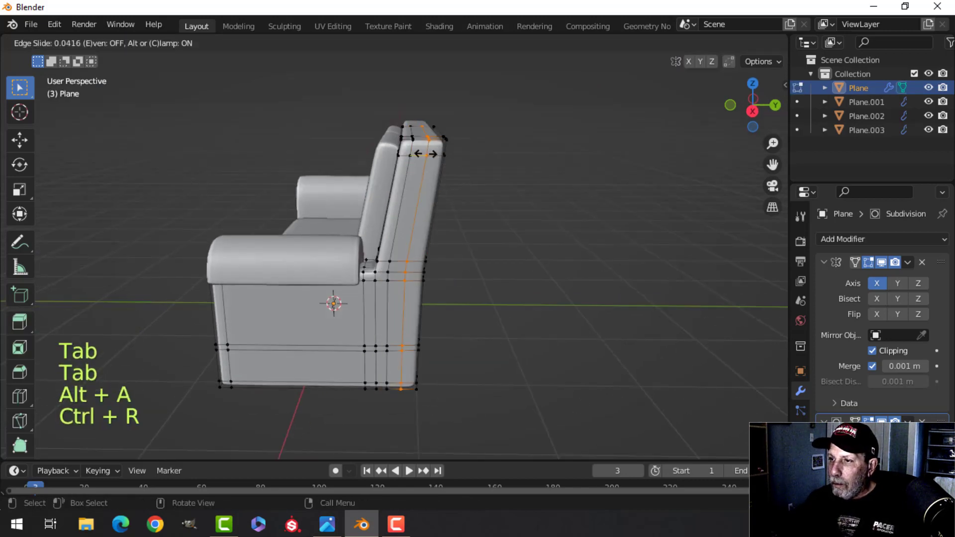
pyautogui.click(430, 155)
pyautogui.press('Tab')
pyautogui.scroll(-4, 456, 183)
pyautogui.hotkey('alt', 'a')
pyautogui.moveTo(441, 222)
pyautogui.mouseDown(button='middle')
pyautogui.moveTo(373, 224)
pyautogui.moveTo(441, 212)
pyautogui.mouseUp(button='middle')
pyautogui.scroll(5, 440, 212)
# In side wireframe view, move the backrest's top rear corner vertices inward and down about 0.06 m and those just below about 0.03 m.
pyautogui.click(405, 191)
pyautogui.press('KP_3')
pyautogui.press('Tab')
pyautogui.scroll(3, 524, 158)
pyautogui.keyDown('shift'); pyautogui.moveTo(506, 160); pyautogui.dragTo(473, 256, button='middle'); pyautogui.keyUp('shift')
pyautogui.hotkey('alt', 'a')
pyautogui.press('z')
pyautogui.click(375, 236)
pyautogui.keyDown('shift'); pyautogui.moveTo(419, 180); pyautogui.dragTo(415, 208, button='middle'); pyautogui.keyUp('shift')
pyautogui.scroll(2, 417, 207)
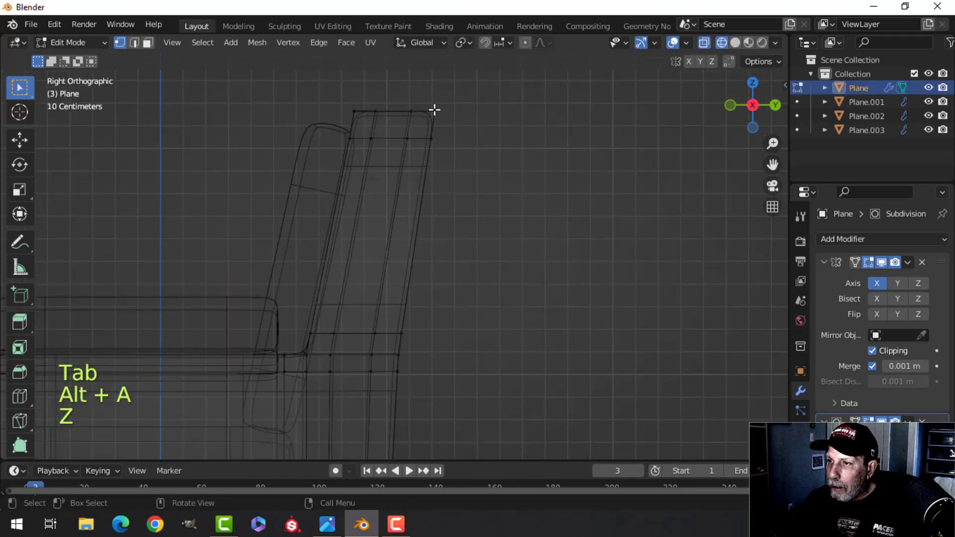
pyautogui.press('g')
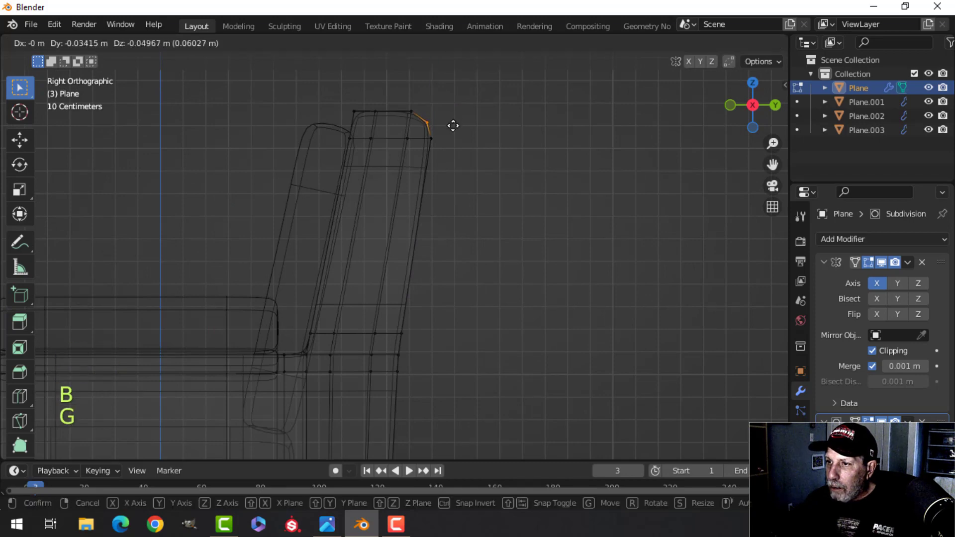
pyautogui.click(452, 125)
pyautogui.moveTo(442, 154); pyautogui.dragTo(441, 155)
pyautogui.press('g')
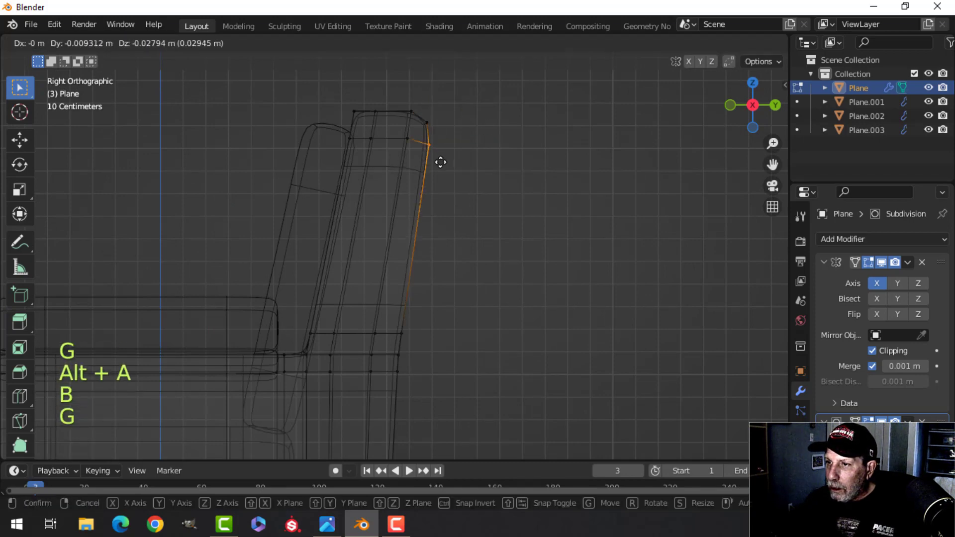
pyautogui.click(440, 162)
# Lower the backrest's top front corner vertices about 0.034 m to soften the edge, and restore solid Object Mode.
pyautogui.hotkey('alt', 'a')
pyautogui.press('g')
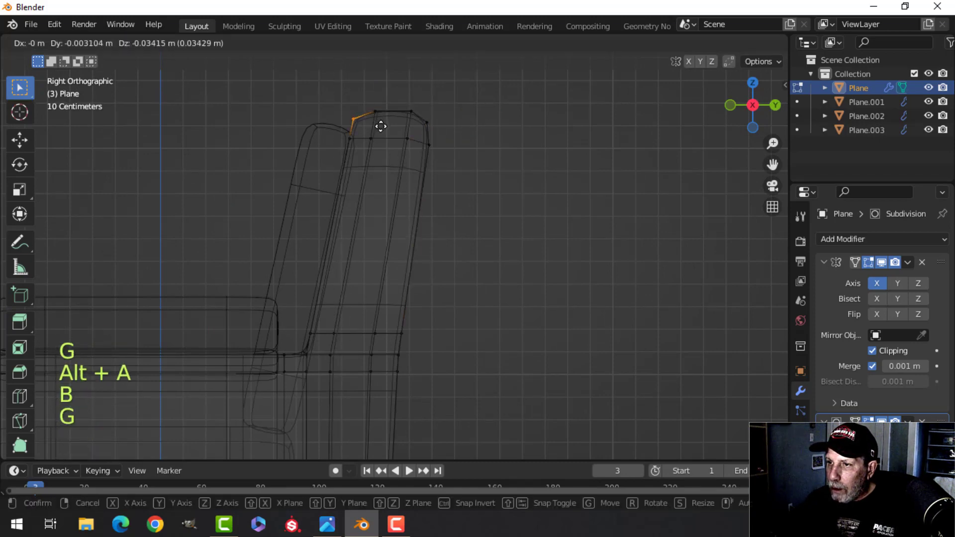
pyautogui.click(381, 126)
pyautogui.press('z')
pyautogui.click(621, 163)
pyautogui.press('Tab')
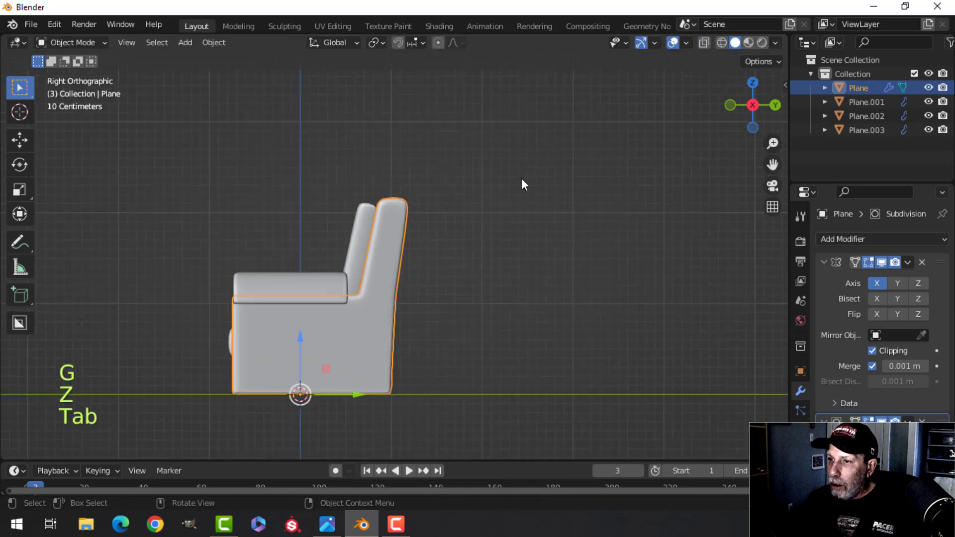
pyautogui.hotkey('alt', 'a')
pyautogui.moveTo(522, 183)
pyautogui.mouseDown(button='middle')
pyautogui.moveTo(544, 304)
pyautogui.moveTo(362, 284)
pyautogui.moveTo(572, 237)
pyautogui.moveTo(551, 229)
pyautogui.moveTo(615, 250)
pyautogui.moveTo(527, 213)
pyautogui.mouseUp(button='middle')
pyautogui.scroll(-2, 615, 250)
pyautogui.moveTo(527, 214); pyautogui.dragTo(512, 235, button='middle')
pyautogui.scroll(3, 476, 264)
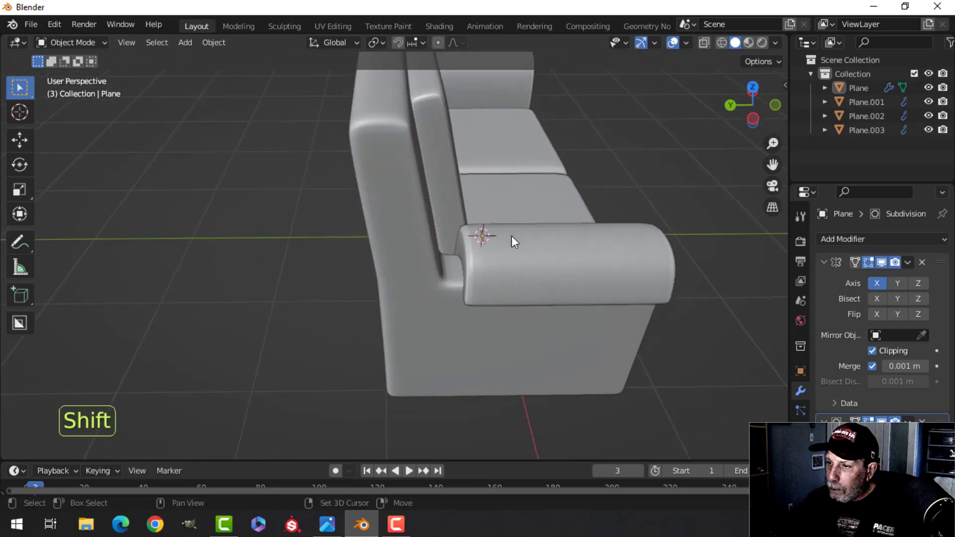
# Move the armrest pads' rear end vertices back along Y in top wireframe view, extending the pads toward the backrest.
pyautogui.moveTo(603, 225); pyautogui.dragTo(586, 257, button='middle')
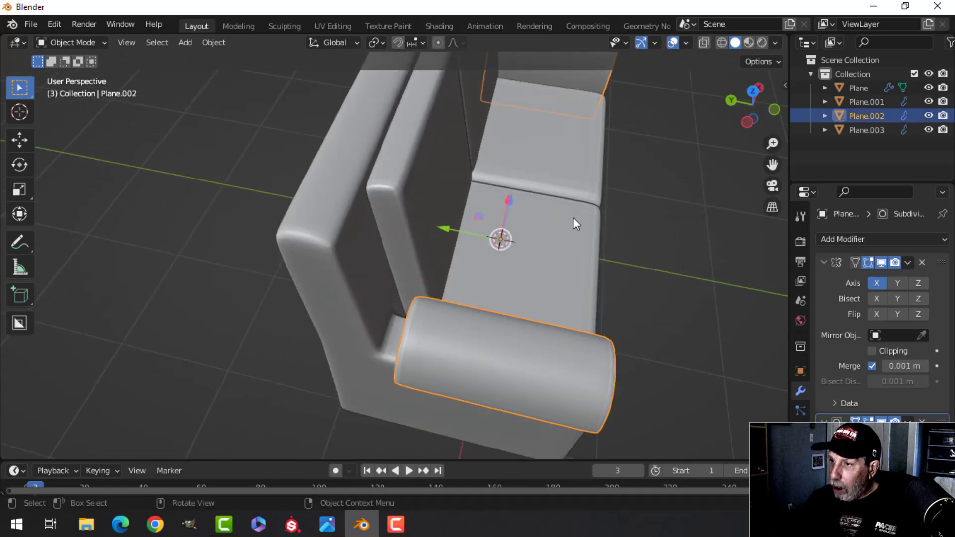
pyautogui.press('KP_7')
pyautogui.keyDown('shift'); pyautogui.moveTo(356, 324); pyautogui.dragTo(429, 304, button='middle'); pyautogui.keyUp('shift')
pyautogui.press('Tab')
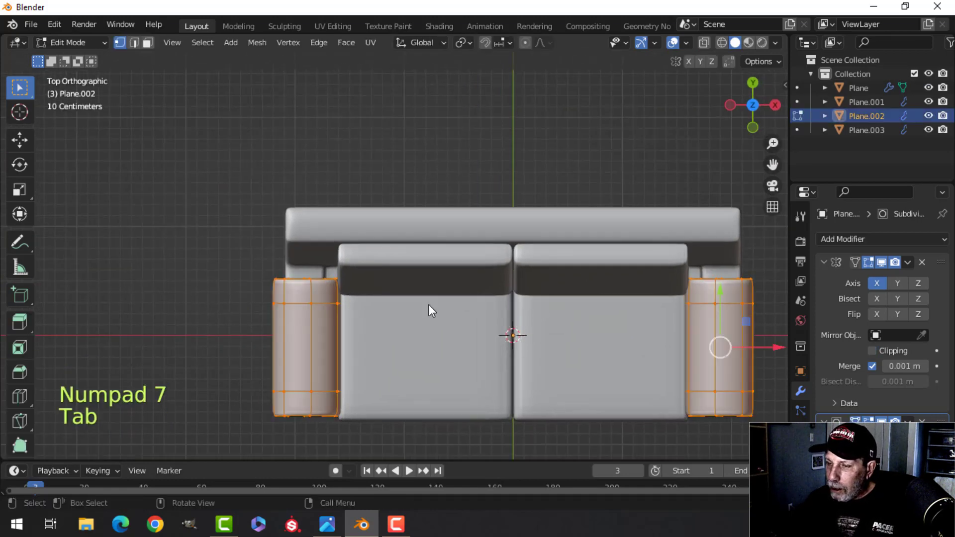
pyautogui.press('z')
pyautogui.click(364, 306)
pyautogui.hotkey('alt', 'a')
pyautogui.keyDown('shift'); pyautogui.moveTo(621, 320); pyautogui.dragTo(471, 297, button='middle'); pyautogui.keyUp('shift')
pyautogui.press('b')
pyautogui.moveTo(473, 227); pyautogui.dragTo(652, 318)
pyautogui.scroll(3, 537, 297)
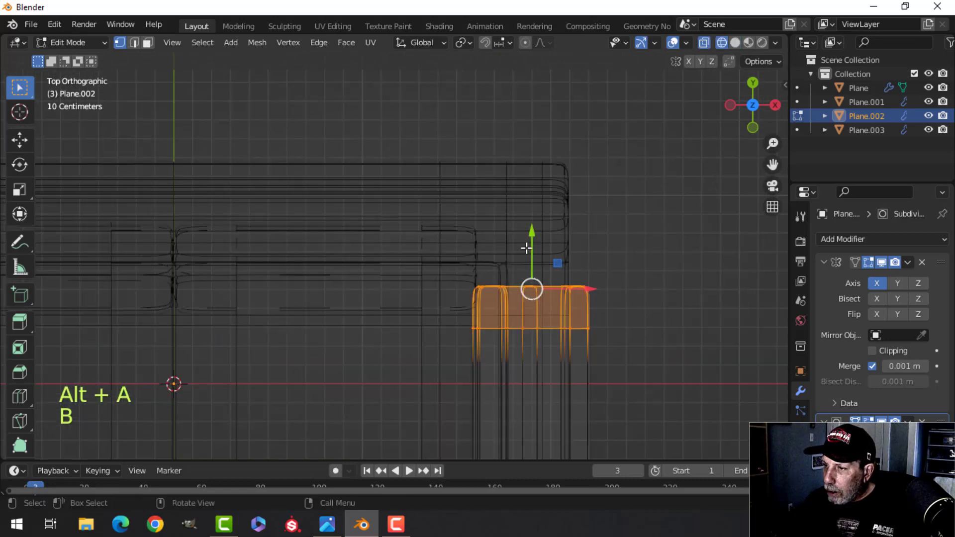
pyautogui.moveTo(526, 247); pyautogui.dragTo(525, 225)
pyautogui.click(527, 220)
pyautogui.press('z')
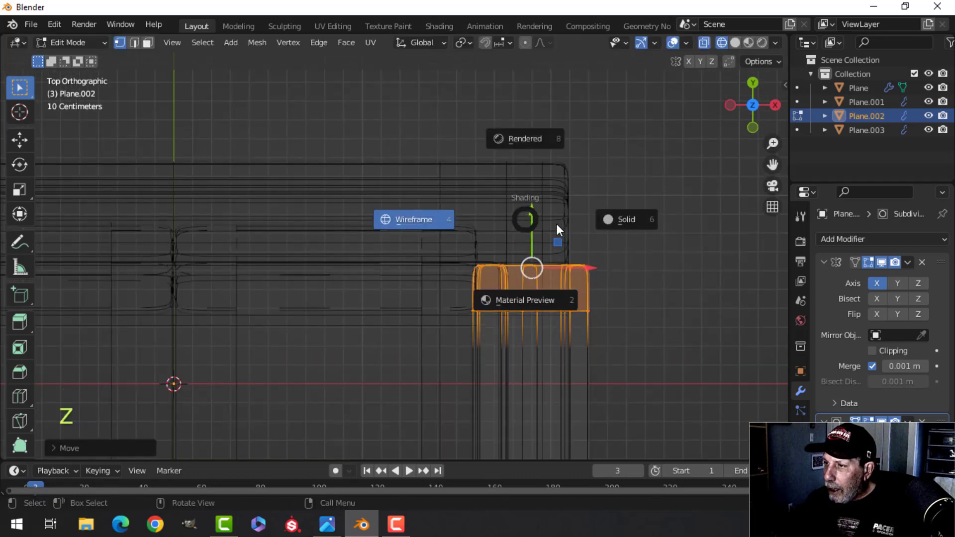
pyautogui.click(580, 245)
pyautogui.press('Tab')
pyautogui.scroll(-4, 535, 296)
pyautogui.hotkey('alt', 'a')
pyautogui.moveTo(535, 297)
pyautogui.mouseDown(button='middle')
pyautogui.moveTo(424, 262)
pyautogui.moveTo(379, 260)
pyautogui.moveTo(559, 219)
pyautogui.moveTo(479, 228)
pyautogui.moveTo(541, 291)
pyautogui.moveTo(432, 251)
pyautogui.moveTo(452, 288)
pyautogui.moveTo(487, 249)
pyautogui.moveTo(482, 284)
pyautogui.moveTo(430, 294)
pyautogui.moveTo(447, 264)
pyautogui.moveTo(457, 293)
pyautogui.moveTo(421, 299)
pyautogui.moveTo(435, 234)
pyautogui.moveTo(394, 271)
pyautogui.moveTo(508, 281)
pyautogui.moveTo(456, 252)
pyautogui.moveTo(487, 294)
pyautogui.moveTo(467, 323)
pyautogui.mouseUp(button='middle')
# Move the seat cushion's front edge vertices slightly forward along Y in top wireframe view, and restore solid Object Mode.
pyautogui.click(411, 234)
pyautogui.press('Tab')
pyautogui.moveTo(499, 280); pyautogui.dragTo(441, 278, button='middle')
pyautogui.scroll(3, 441, 278)
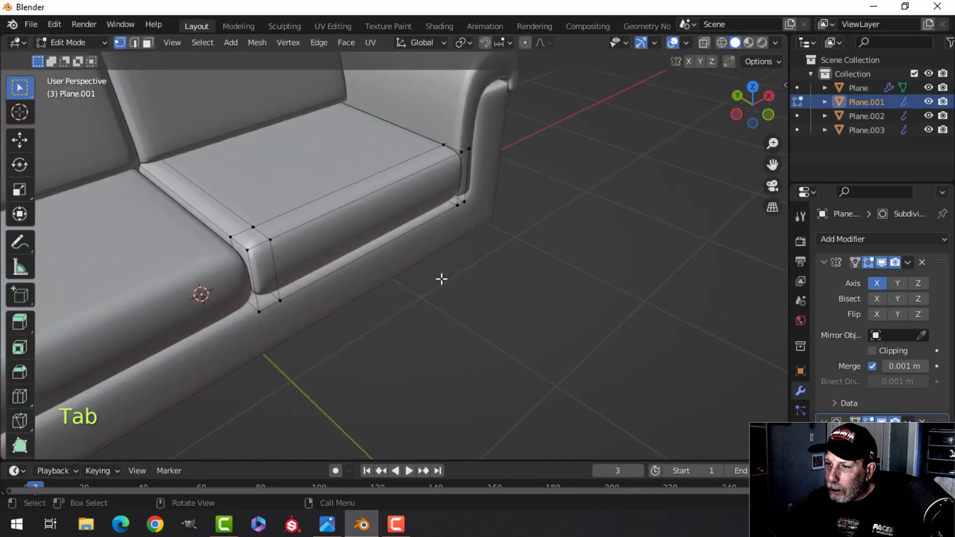
pyautogui.press('KP_7')
pyautogui.press('z')
pyautogui.click(357, 267)
pyautogui.hotkey('alt', 'a')
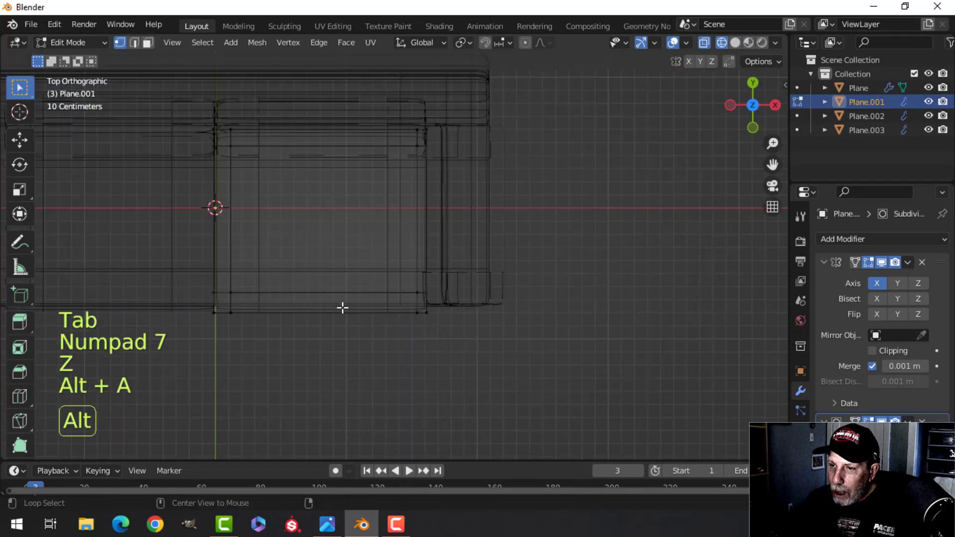
pyautogui.moveTo(158, 269); pyautogui.dragTo(458, 341)
pyautogui.keyDown('shift'); pyautogui.moveTo(358, 319); pyautogui.dragTo(390, 289, button='middle'); pyautogui.keyUp('shift')
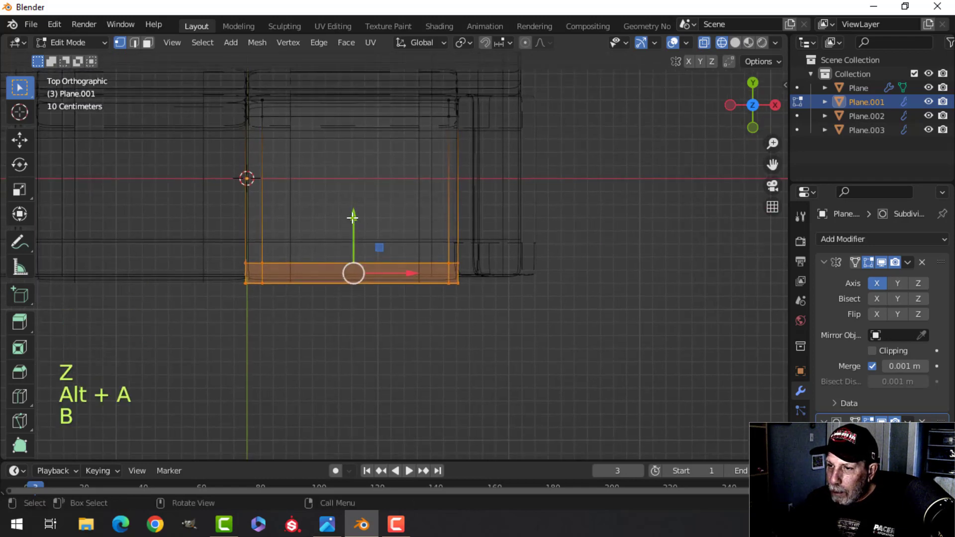
pyautogui.press('z')
pyautogui.click(461, 228)
pyautogui.press('Tab')
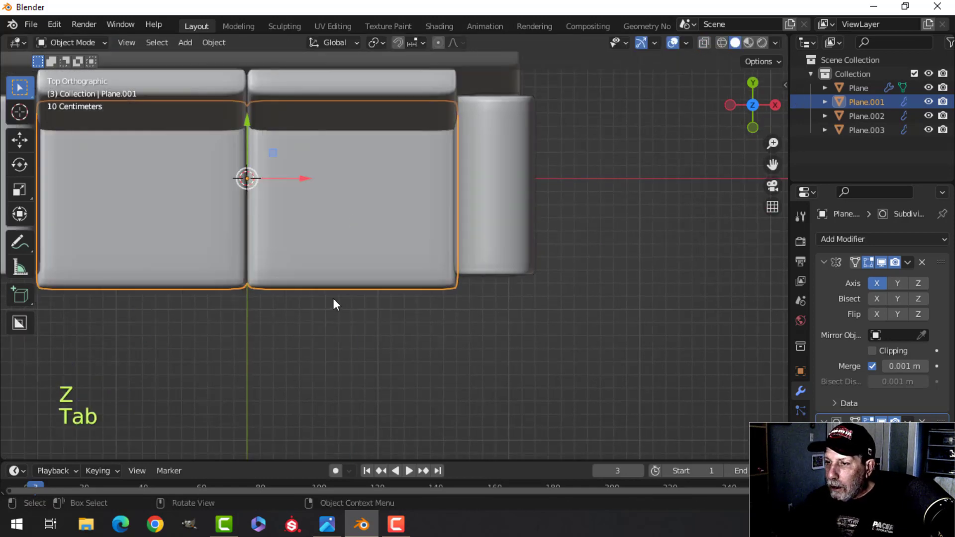
pyautogui.hotkey('alt', 'a')
# Recalculate the normals of all sofa parts to the outside and check their face orientation.
pyautogui.scroll(-4, 260, 293)
pyautogui.moveTo(260, 293); pyautogui.dragTo(426, 221, button='middle')
pyautogui.scroll(3, 369, 176)
pyautogui.scroll(-6, 306, 202)
pyautogui.keyDown('shift'); pyautogui.moveTo(426, 221); pyautogui.dragTo(423, 252, button='middle'); pyautogui.keyUp('shift')
pyautogui.scroll(1, 424, 252)
pyautogui.press('a')
pyautogui.press('Tab')
pyautogui.press('a')
pyautogui.hotkey('alt', 'n')
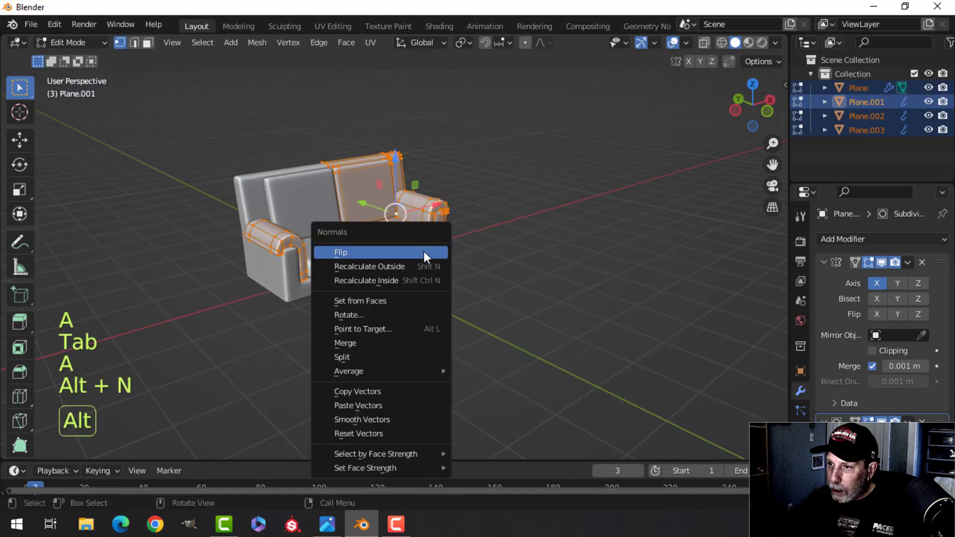
pyautogui.click(421, 264)
pyautogui.press('Tab')
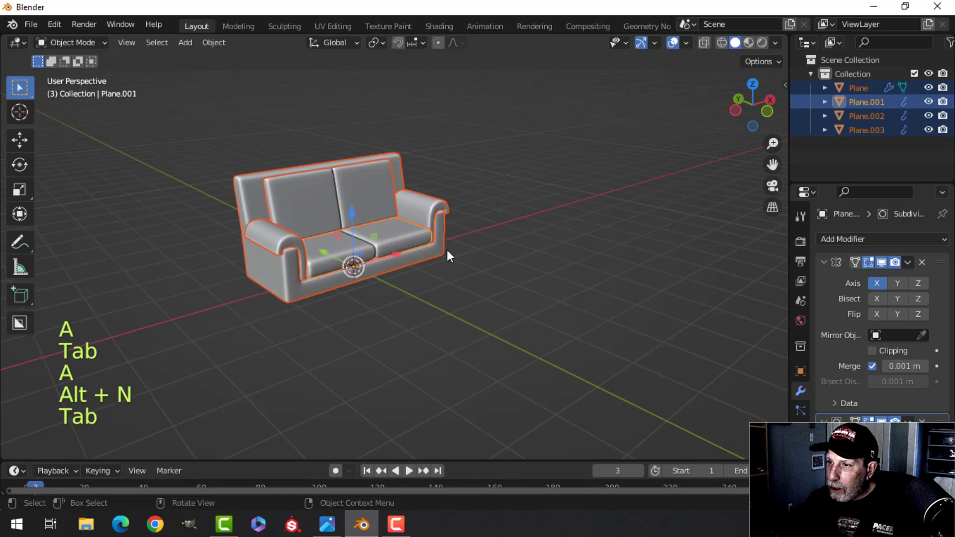
pyautogui.click(686, 42)
pyautogui.click(612, 297)
pyautogui.click(613, 297)
pyautogui.scroll(2, 440, 312)
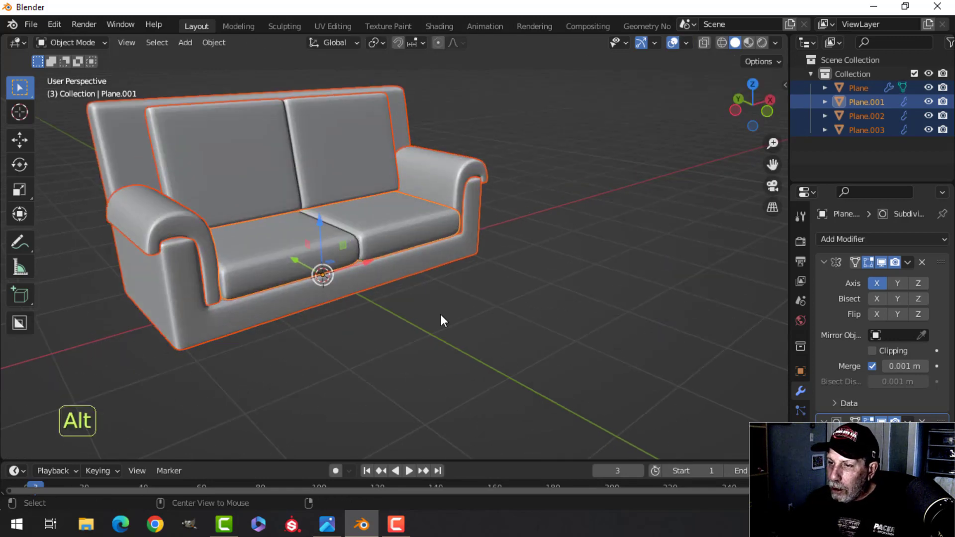
pyautogui.hotkey('alt', 'a')
# Snap the 3D cursor to the front corner face on the underside of the sofa body.
pyautogui.moveTo(439, 312); pyautogui.dragTo(422, 240, button='middle')
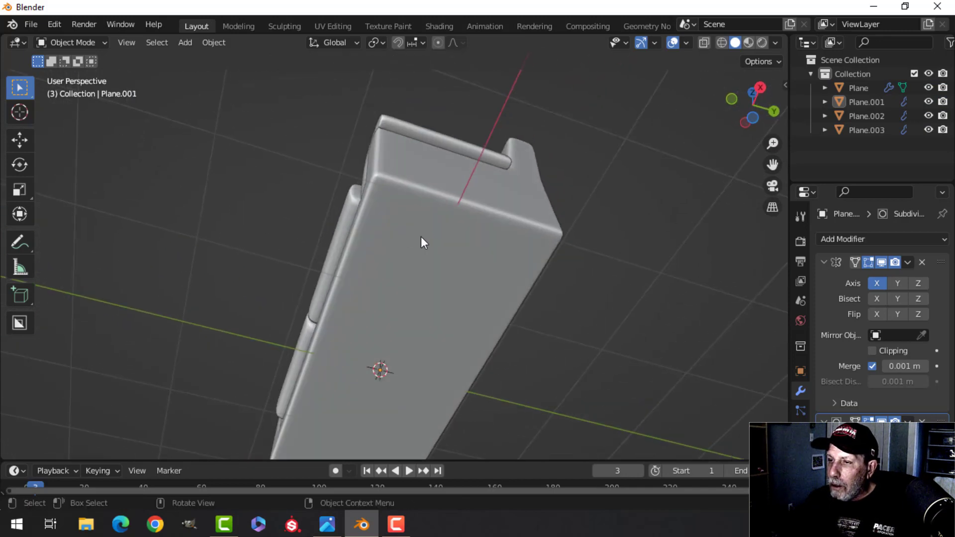
pyautogui.click(431, 220)
pyautogui.press('Tab')
pyautogui.hotkey('alt', 'a')
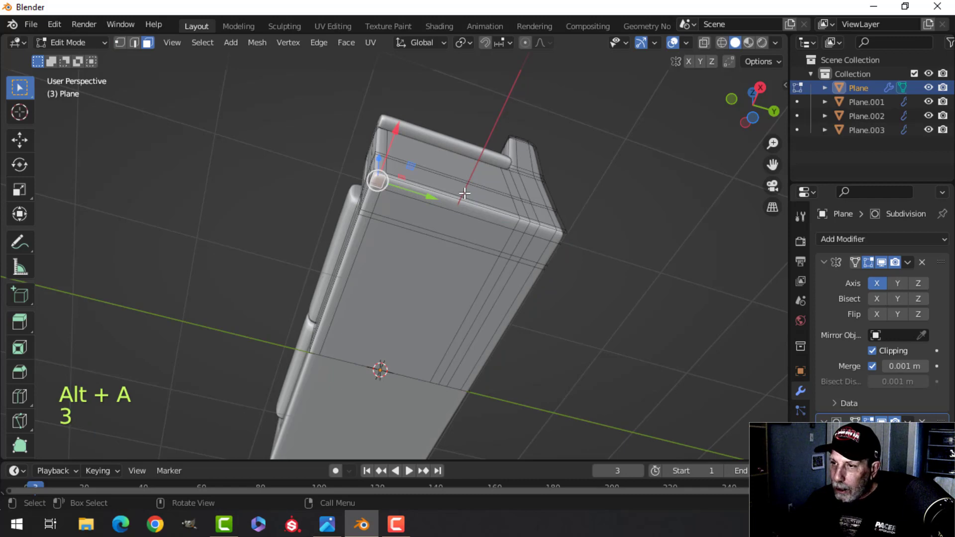
pyautogui.moveTo(419, 390); pyautogui.dragTo(440, 270, button='middle')
pyautogui.hotkey('shift', 's')
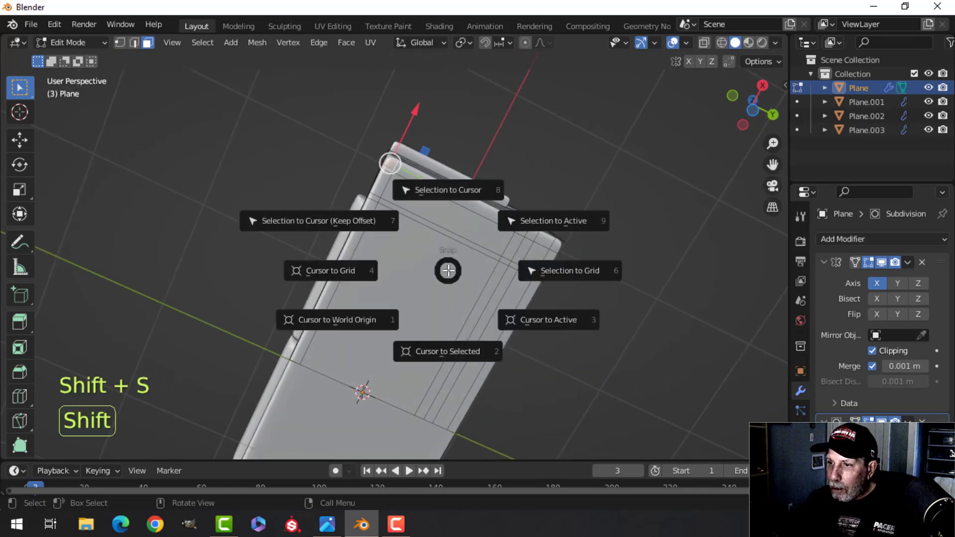
pyautogui.click(456, 350)
pyautogui.press('Tab')
# Add a cylinder mesh at the 3D cursor in bottom view.
pyautogui.press('ctrl+KP_7')
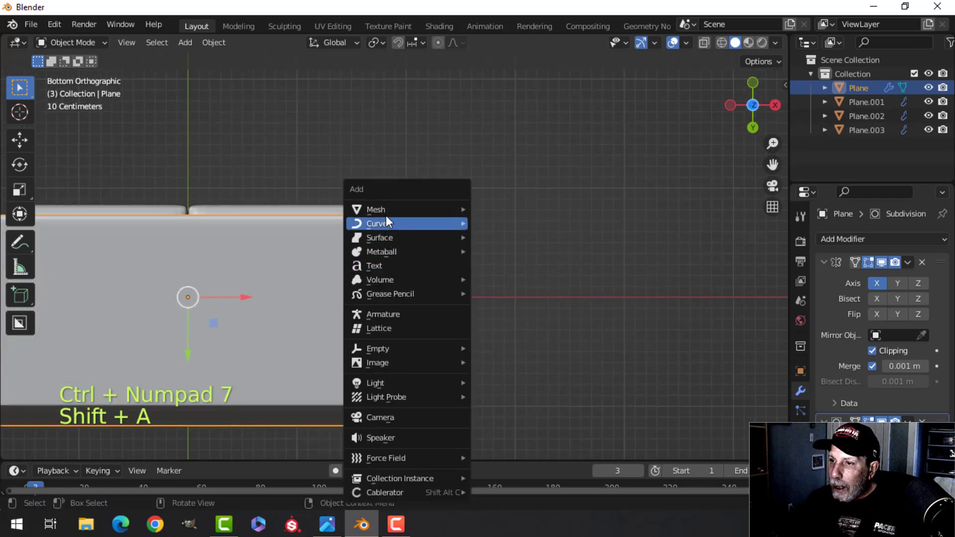
pyautogui.moveTo(386, 212)
pyautogui.click(502, 279)
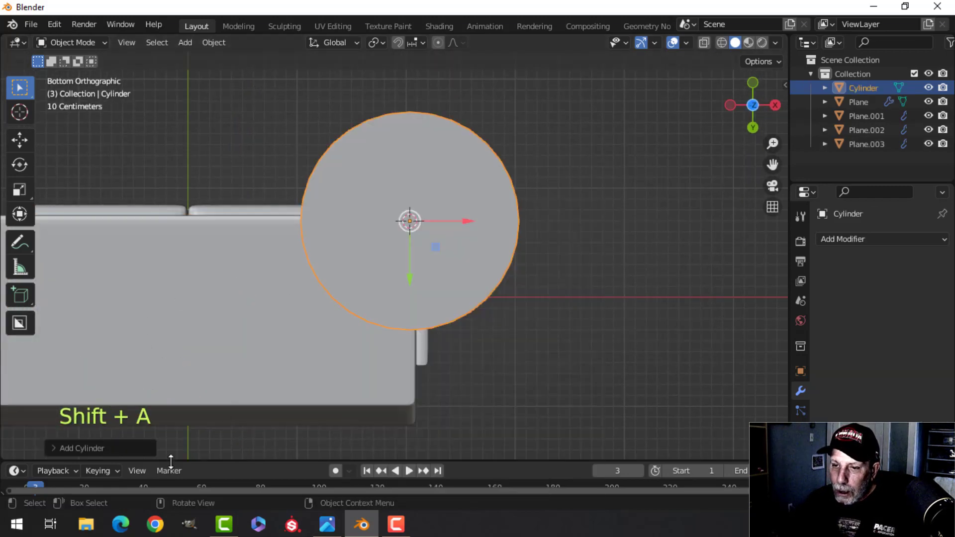
# Set the new cylinder to 16 vertices with the cap fill type Nothing.
pyautogui.click(100, 447)
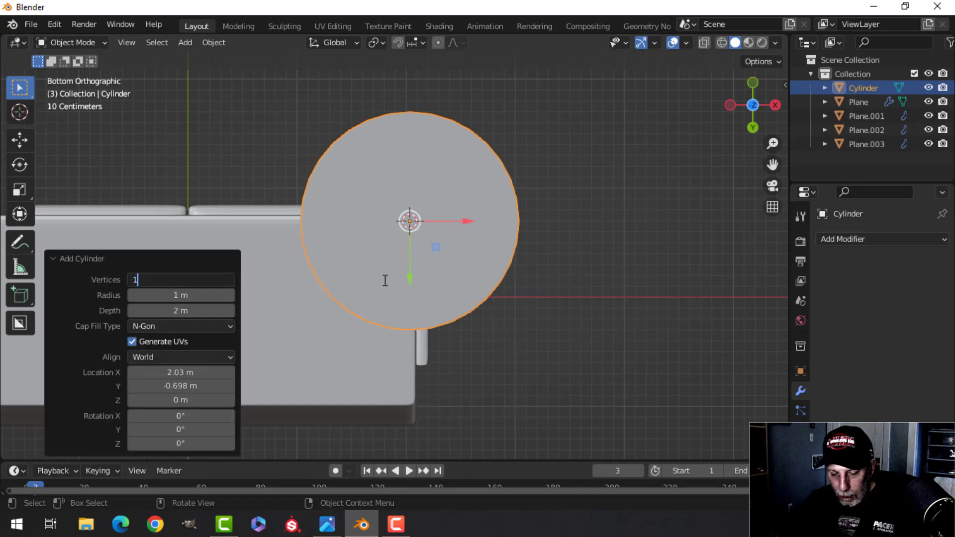
pyautogui.press('Return')
pyautogui.click(180, 325)
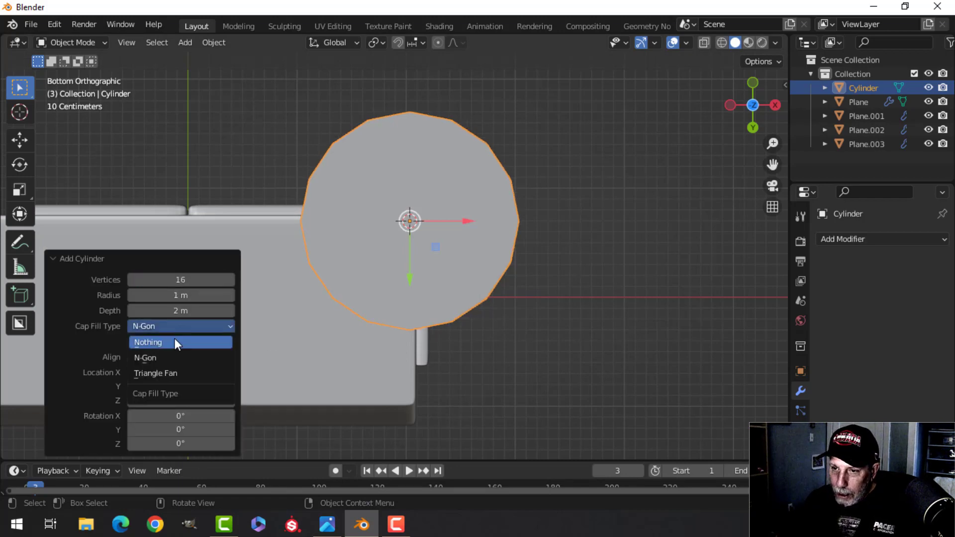
pyautogui.click(174, 340)
pyautogui.moveTo(582, 272); pyautogui.dragTo(568, 362, button='middle')
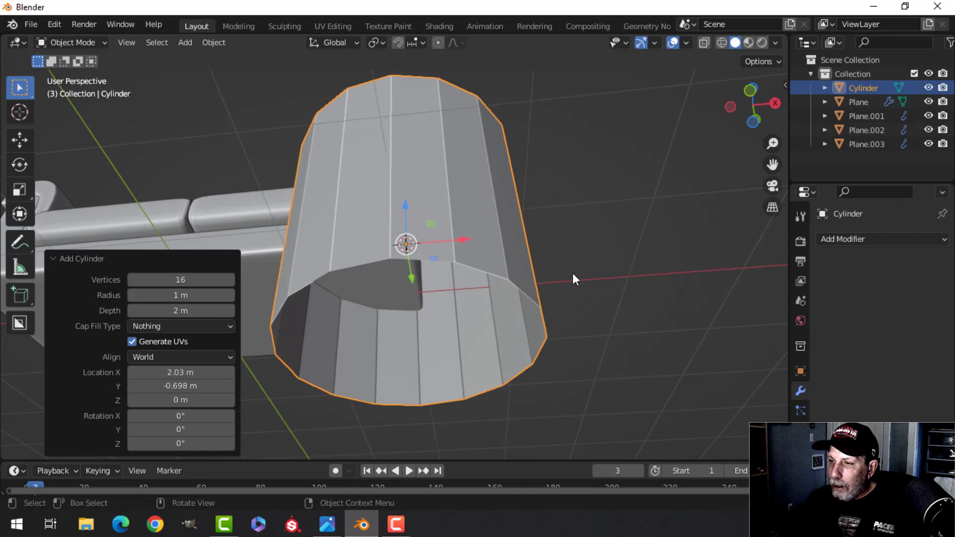
# Scale the cylinder mesh to about 0.104 and move it inward from the corner by about -0.109 m in X and 0.129 m in Y.
pyautogui.press('Tab')
pyautogui.press('s')
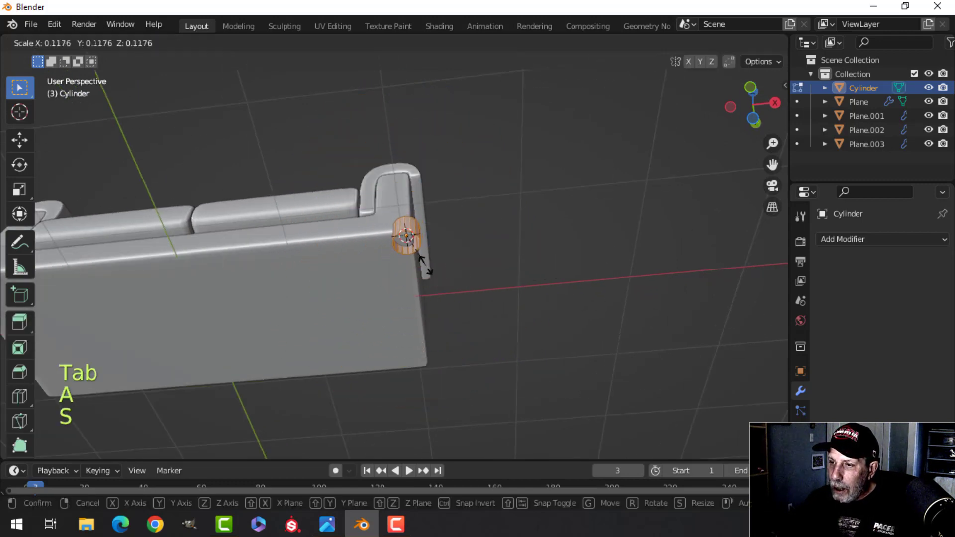
pyautogui.click(422, 260)
pyautogui.press('ctrl+KP_7')
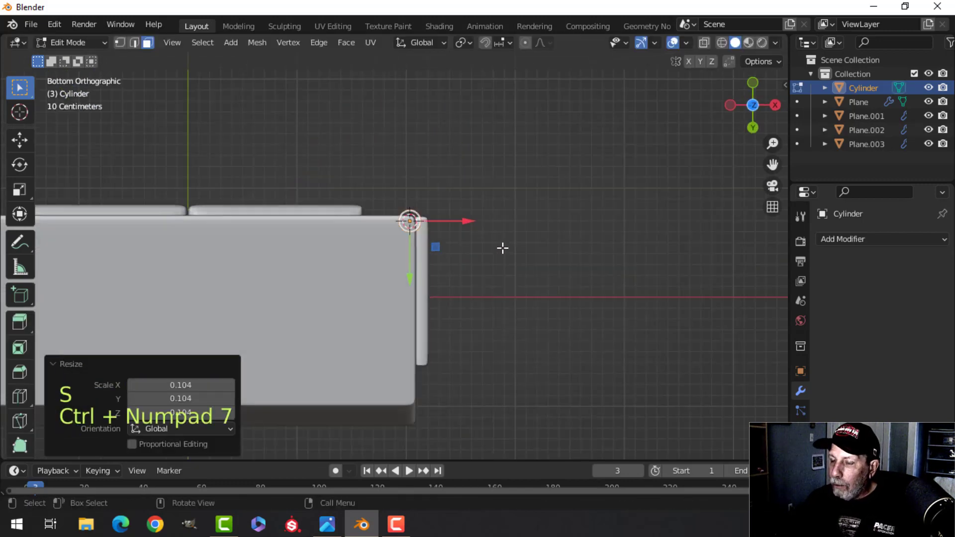
pyautogui.press('g')
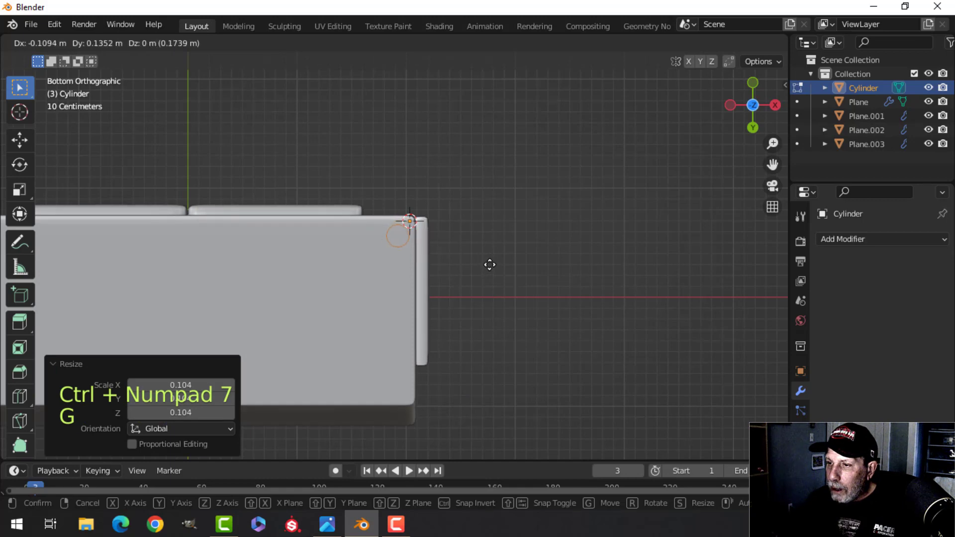
pyautogui.click(489, 264)
# Lower the cylinder mesh along Z so it sits beneath the sofa's front corner.
pyautogui.moveTo(488, 263); pyautogui.dragTo(448, 393, button='middle')
pyautogui.scroll(3, 443, 351)
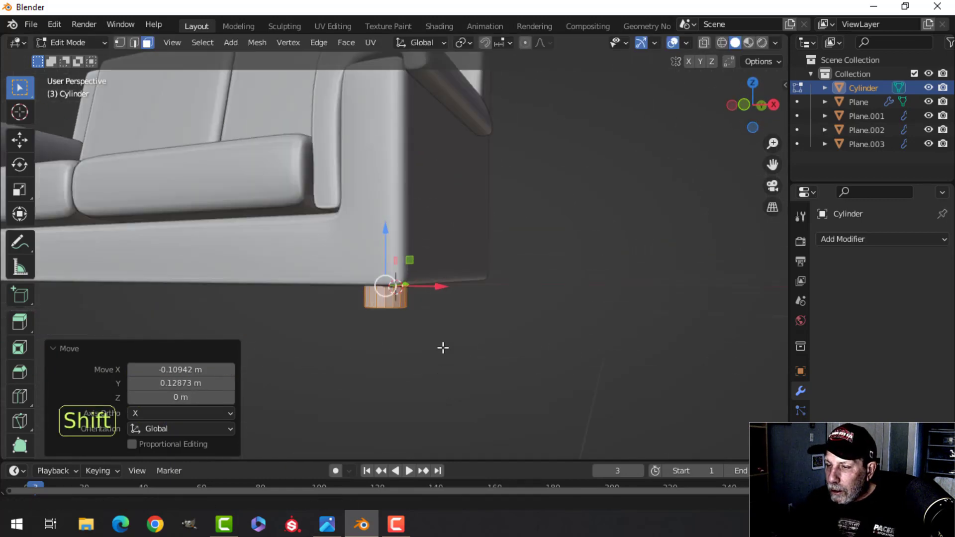
pyautogui.keyDown('shift'); pyautogui.moveTo(443, 347); pyautogui.dragTo(432, 295, button='middle'); pyautogui.keyUp('shift')
pyautogui.moveTo(391, 151); pyautogui.dragTo(397, 175)
# Taper the cylinder into a leg by scaling its bottom edge loop to about 0.477.
pyautogui.press('Tab')
pyautogui.hotkey('alt', 'a')
pyautogui.press('2')
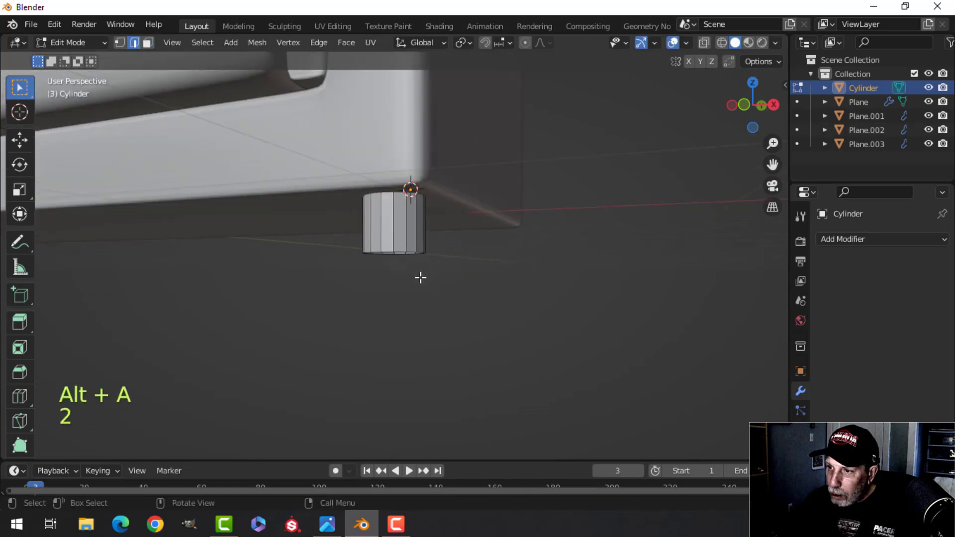
pyautogui.keyDown('alt'); pyautogui.keyDown('shift'); pyautogui.click(398, 251); pyautogui.keyUp('shift'); pyautogui.keyUp('alt')
pyautogui.press('s')
pyautogui.click(502, 263)
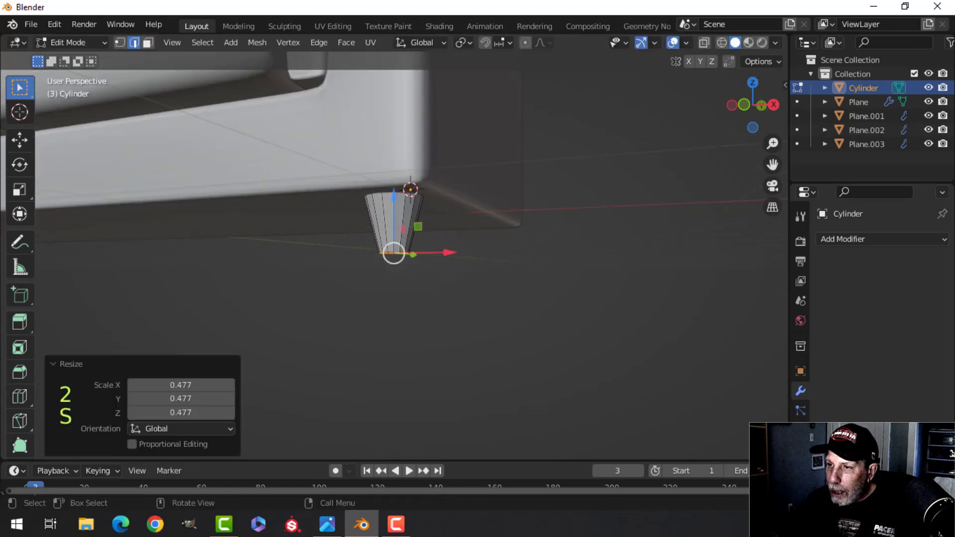
# Shade the tapered leg smooth in Object Mode and check it from below the sofa.
pyautogui.moveTo(480, 267); pyautogui.dragTo(443, 275, button='middle')
pyautogui.press('a')
pyautogui.press('Tab')
pyautogui.rightClick(370, 223)
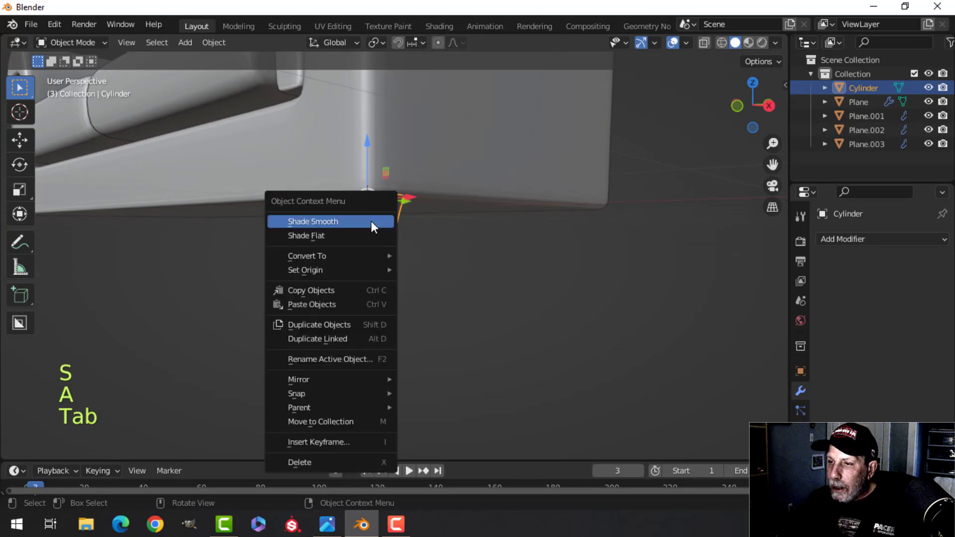
pyautogui.click(371, 220)
pyautogui.hotkey('alt', 'a')
pyautogui.moveTo(450, 276); pyautogui.dragTo(364, 226, button='middle')
pyautogui.scroll(-2, 372, 249)
pyautogui.click(364, 225)
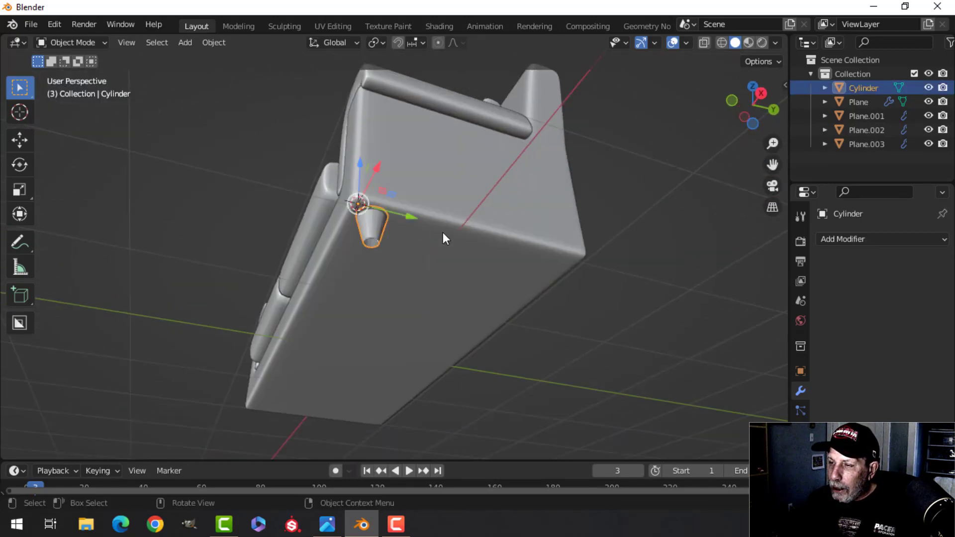
# Snap the 3D cursor to the path of center-line edges on the underside of the sofa body.
pyautogui.moveTo(442, 231); pyautogui.dragTo(448, 268, button='middle')
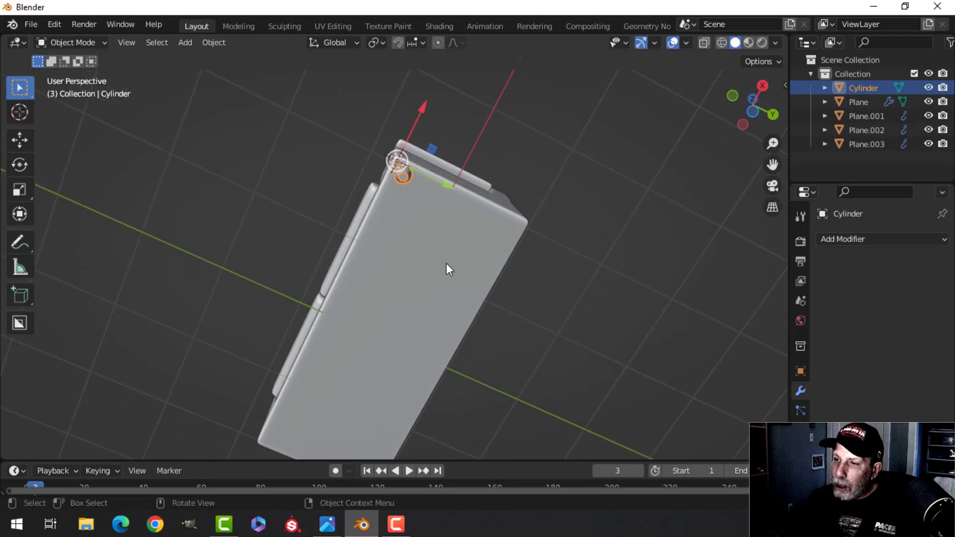
pyautogui.click(408, 292)
pyautogui.press('Tab')
pyautogui.hotkey('alt', 'a')
pyautogui.keyDown('shift'); pyautogui.moveTo(420, 335); pyautogui.dragTo(381, 271, button='middle'); pyautogui.keyUp('shift')
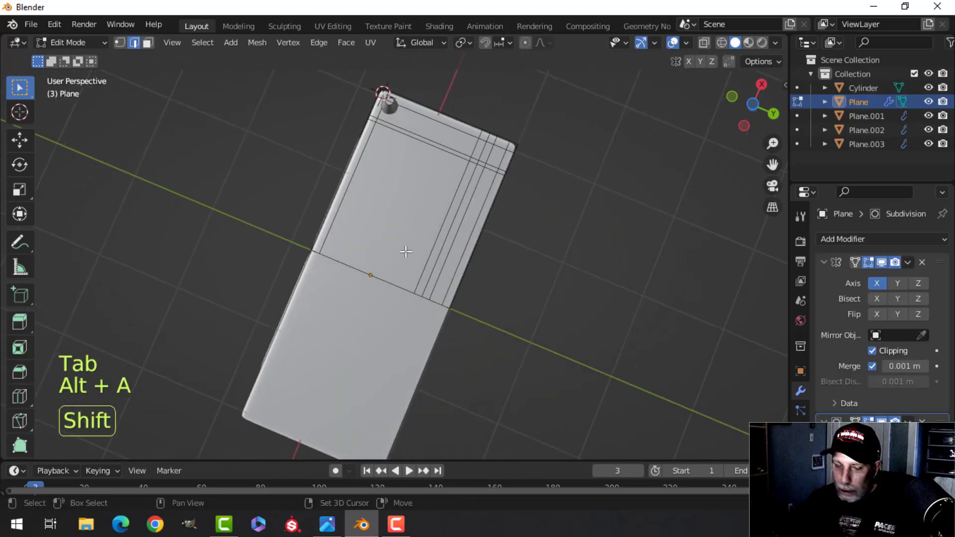
pyautogui.press('2')
pyautogui.moveTo(470, 304); pyautogui.dragTo(491, 275, button='middle')
pyautogui.scroll(3, 443, 315)
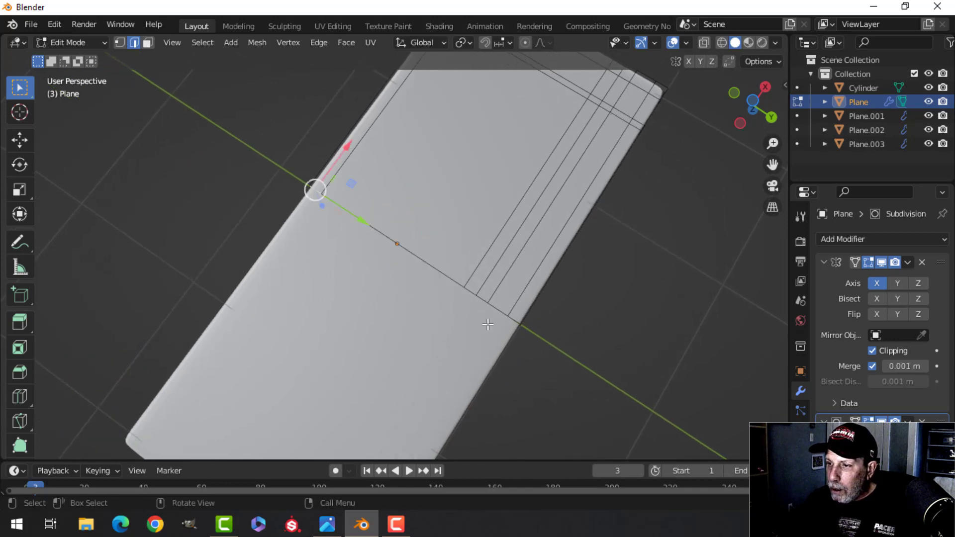
pyautogui.keyDown('ctrl'); pyautogui.click(516, 320); pyautogui.keyUp('ctrl')
pyautogui.hotkey('shift', 's')
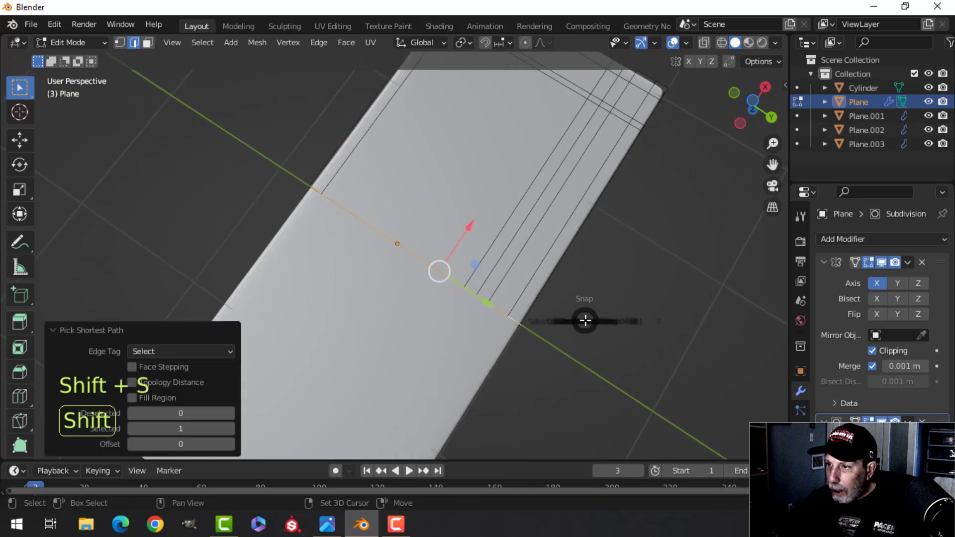
pyautogui.click(581, 400)
pyautogui.press('Tab')
pyautogui.hotkey('alt', 'a')
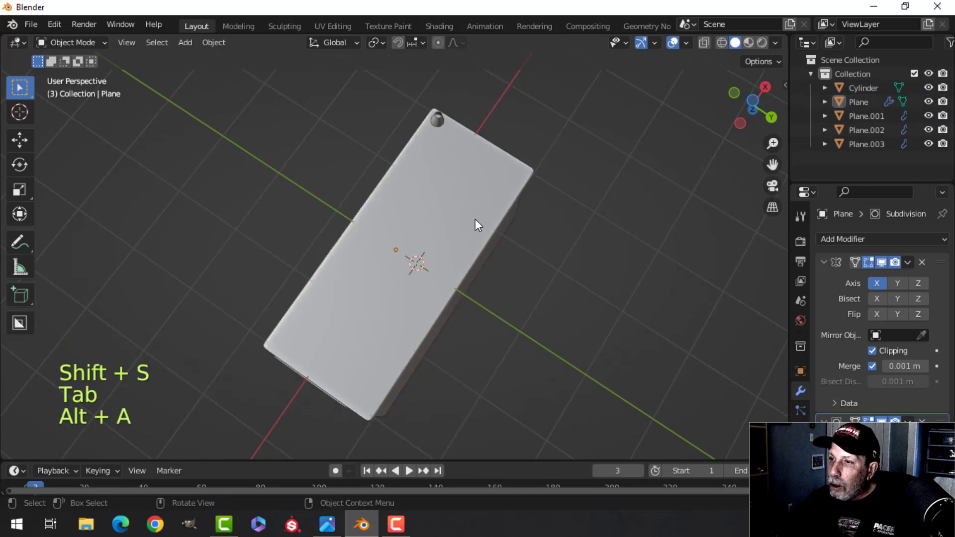
# Duplicate the leg mesh in bottom view and move the copy along Y to the rear corner.
pyautogui.click(440, 119)
pyautogui.press('ctrl+KP_7')
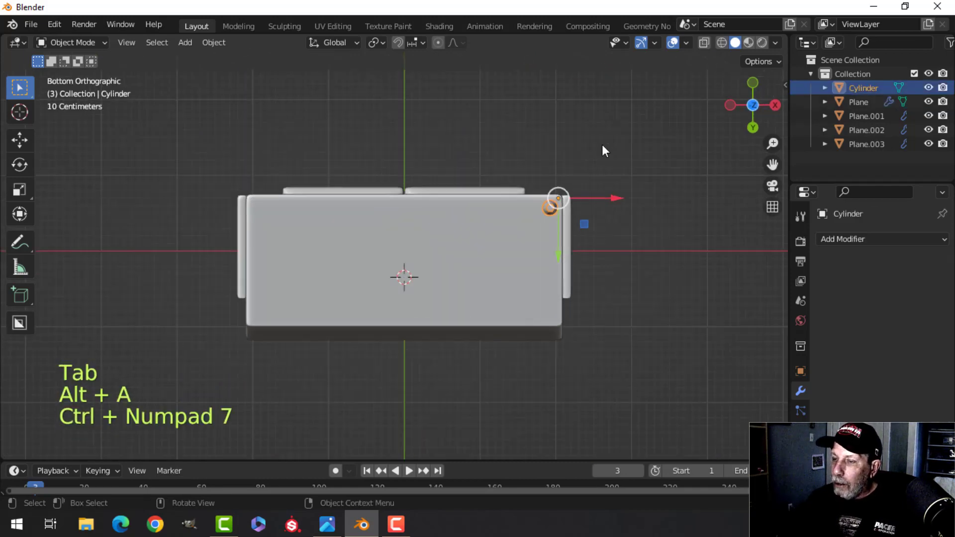
pyautogui.keyDown('shift'); pyautogui.moveTo(564, 244); pyautogui.dragTo(494, 224, button='middle'); pyautogui.keyUp('shift')
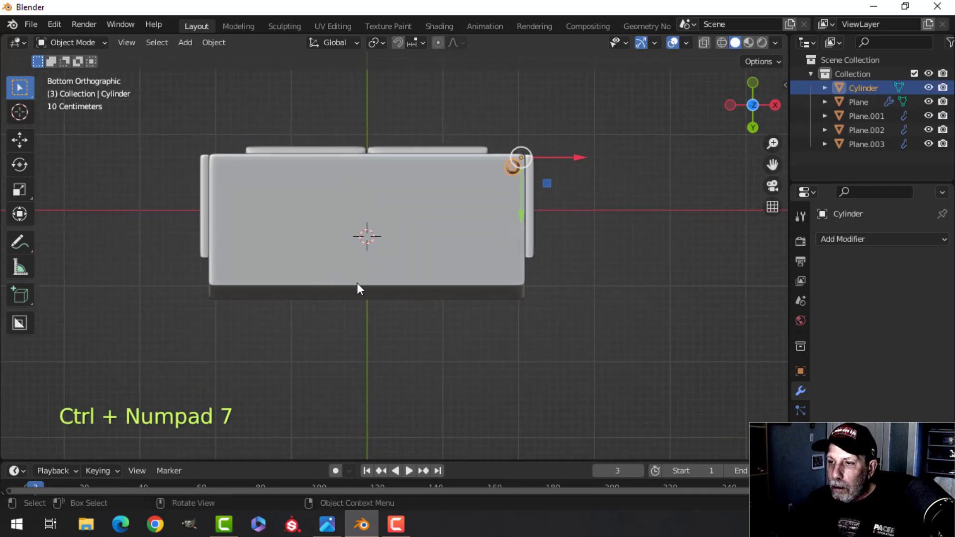
pyautogui.press('Tab')
pyautogui.press('a')
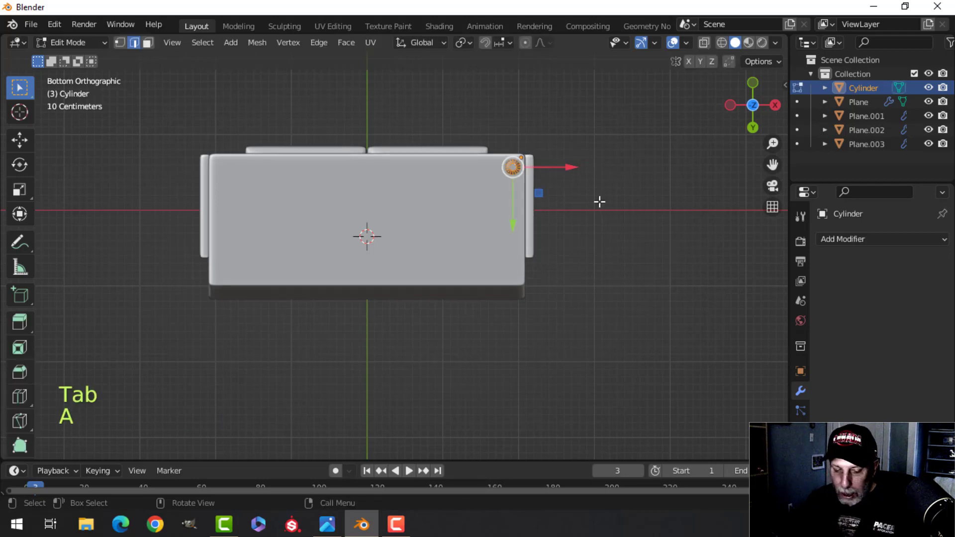
pyautogui.hotkey('shift', 'd')
pyautogui.rightClick(587, 207)
pyautogui.moveTo(507, 226); pyautogui.dragTo(518, 333)
pyautogui.click(522, 340)
# Duplicate both legs along X to the opposite end of the sofa, and view the result in Object Mode.
pyautogui.press('a')
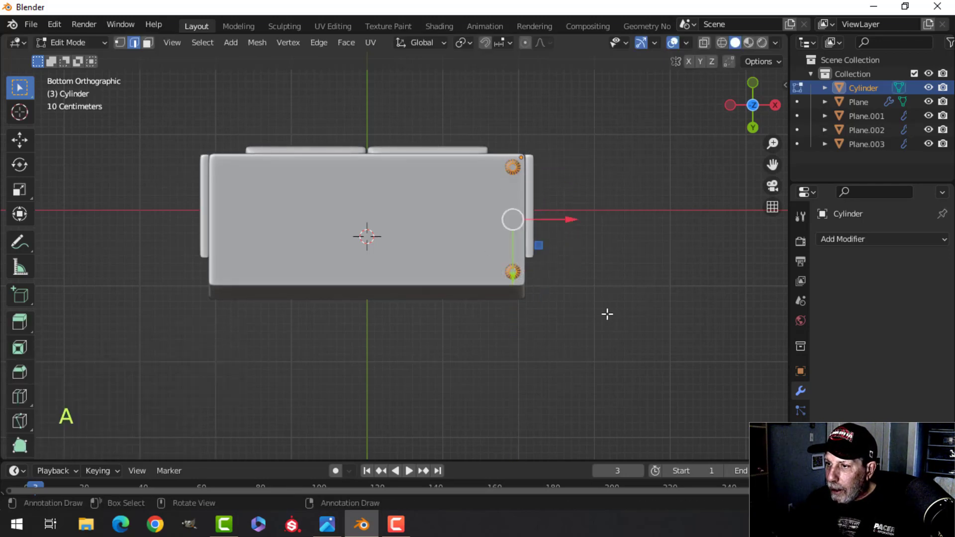
pyautogui.moveTo(570, 219); pyautogui.dragTo(277, 258)
pyautogui.hotkey('shift', 'd')
pyautogui.rightClick(615, 221)
pyautogui.press('Tab')
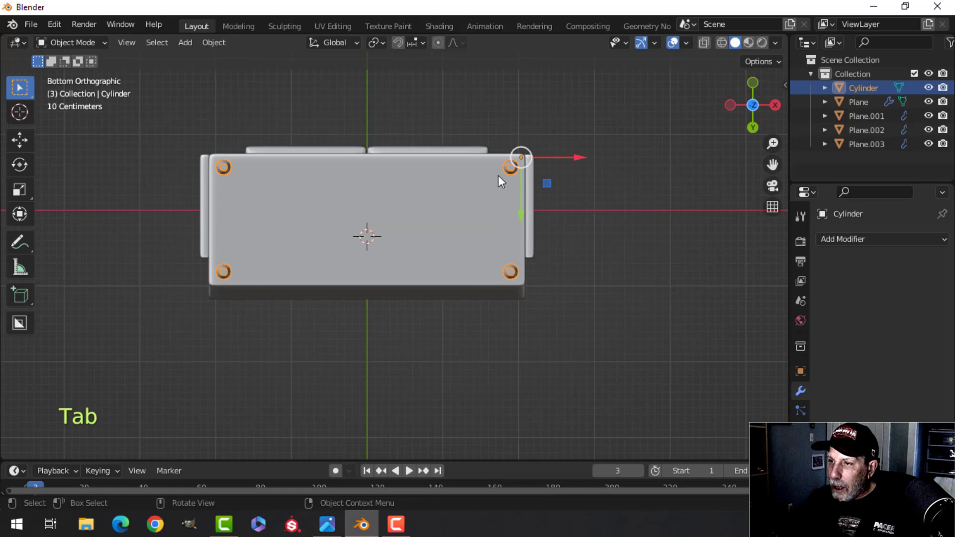
pyautogui.hotkey('alt', 'a')
pyautogui.moveTo(499, 181); pyautogui.dragTo(568, 285, button='middle')
pyautogui.scroll(-2, 470, 267)
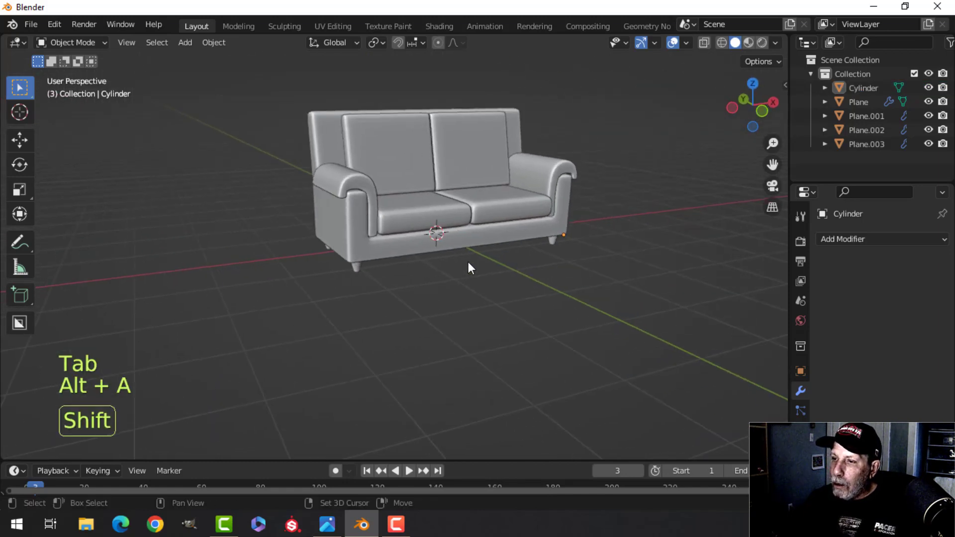
# Select all sofa parts in front view and raise them along Z until the legs stand on the ground line.
pyautogui.moveTo(468, 264); pyautogui.dragTo(572, 267, button='middle')
pyautogui.press('KP_1')
pyautogui.press('a')
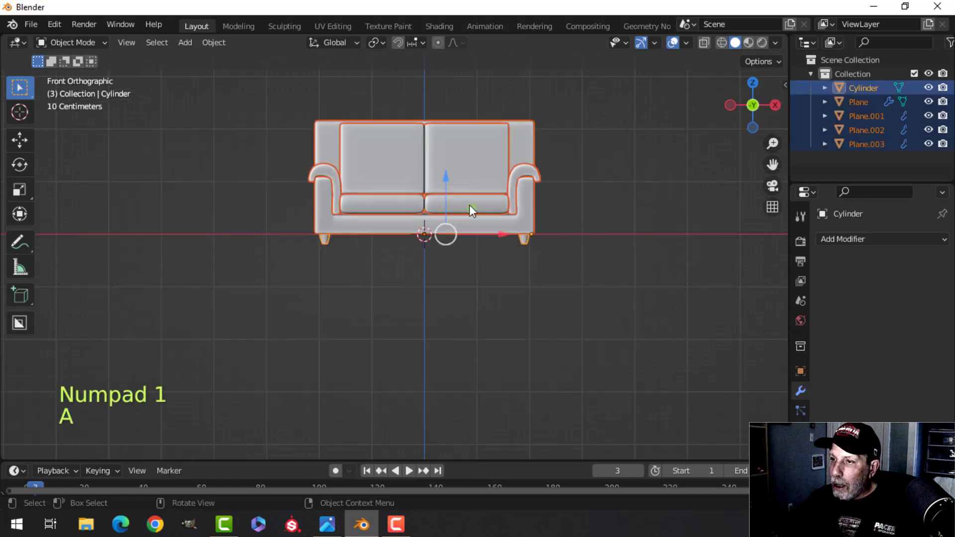
pyautogui.moveTo(440, 178); pyautogui.dragTo(441, 164)
pyautogui.hotkey('alt', 'a')
# Examine the sofa's legs and the fit of the armrest pads up close from several angles.
pyautogui.moveTo(388, 188); pyautogui.dragTo(472, 271, button='middle')
pyautogui.scroll(3, 424, 267)
pyautogui.moveTo(473, 271)
pyautogui.mouseDown(button='middle')
pyautogui.moveTo(409, 262)
pyautogui.moveTo(469, 257)
pyautogui.mouseUp(button='middle')
pyautogui.moveTo(469, 256); pyautogui.dragTo(481, 248, button='middle')
pyautogui.keyDown('shift'); pyautogui.moveTo(482, 249); pyautogui.dragTo(528, 266, button='middle'); pyautogui.keyUp('shift')
pyautogui.scroll(3, 440, 270)
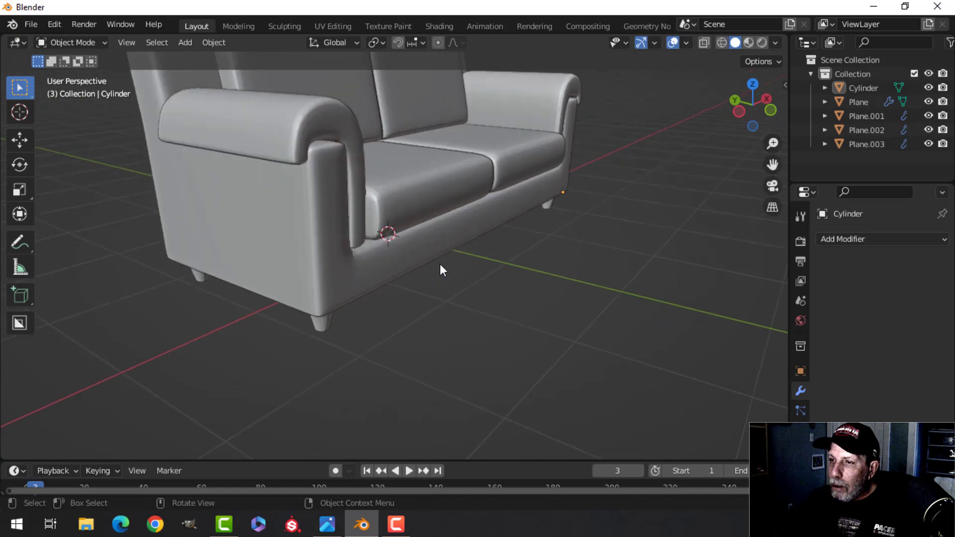
pyautogui.scroll(1, 439, 263)
pyautogui.keyDown('shift'); pyautogui.moveTo(439, 264); pyautogui.dragTo(404, 120, button='middle'); pyautogui.keyUp('shift')
# Move the armrest pad's underside vertices above the middle of the armrest slightly downward in front wireframe view.
pyautogui.click(442, 170)
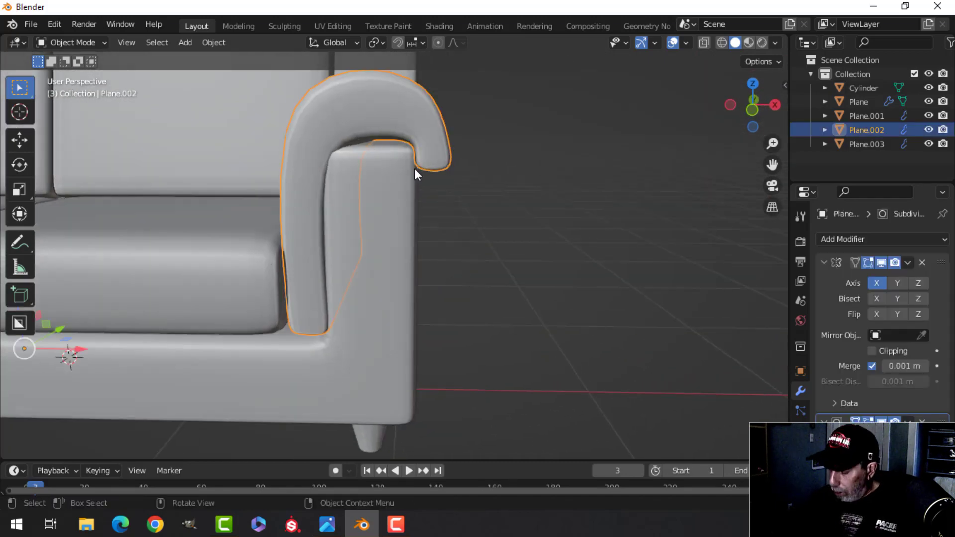
pyautogui.press('KP_1')
pyautogui.press('Tab')
pyautogui.hotkey('alt', 'a')
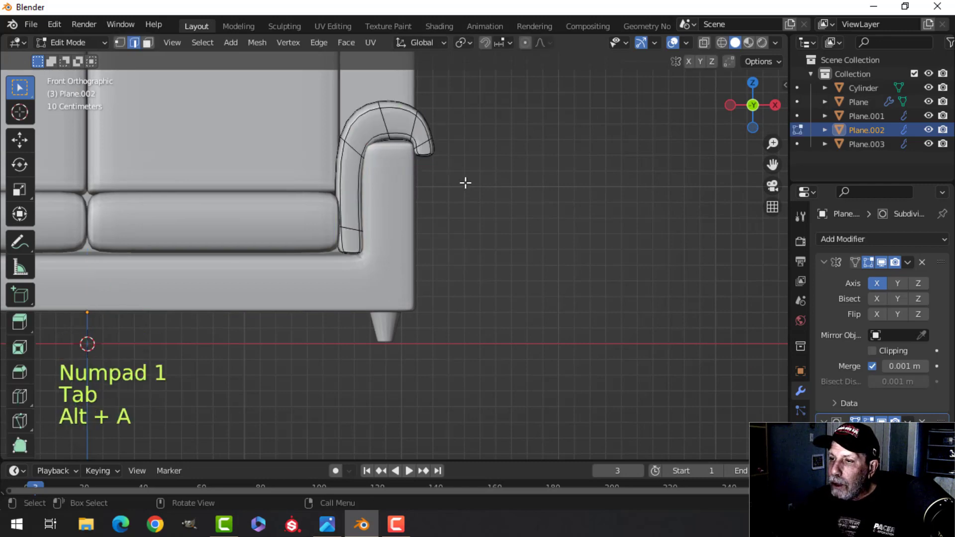
pyautogui.press('z')
pyautogui.click(377, 187)
pyautogui.scroll(5, 422, 158)
pyautogui.keyDown('shift'); pyautogui.moveTo(437, 245); pyautogui.dragTo(436, 241, button='middle'); pyautogui.keyUp('shift')
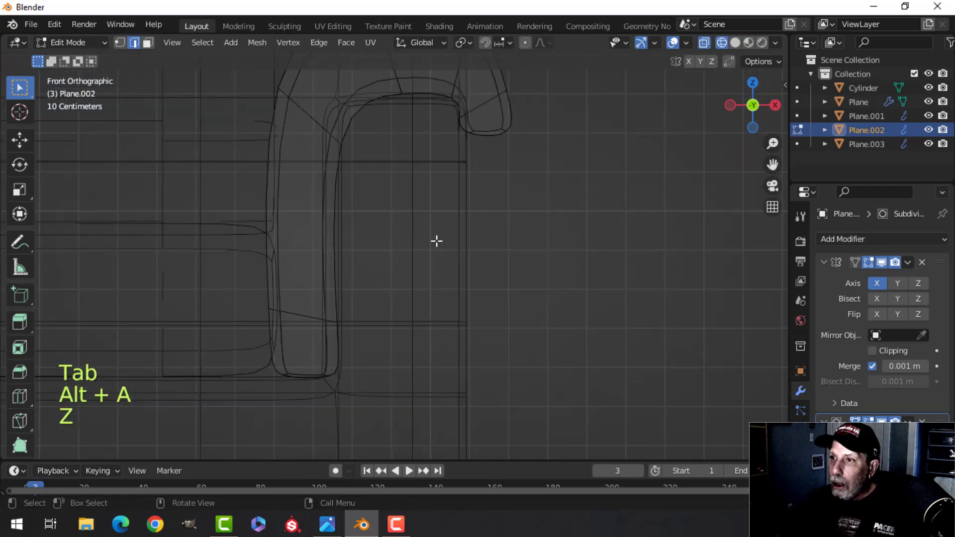
pyautogui.press('b')
pyautogui.moveTo(384, 71); pyautogui.dragTo(408, 106)
pyautogui.press('g')
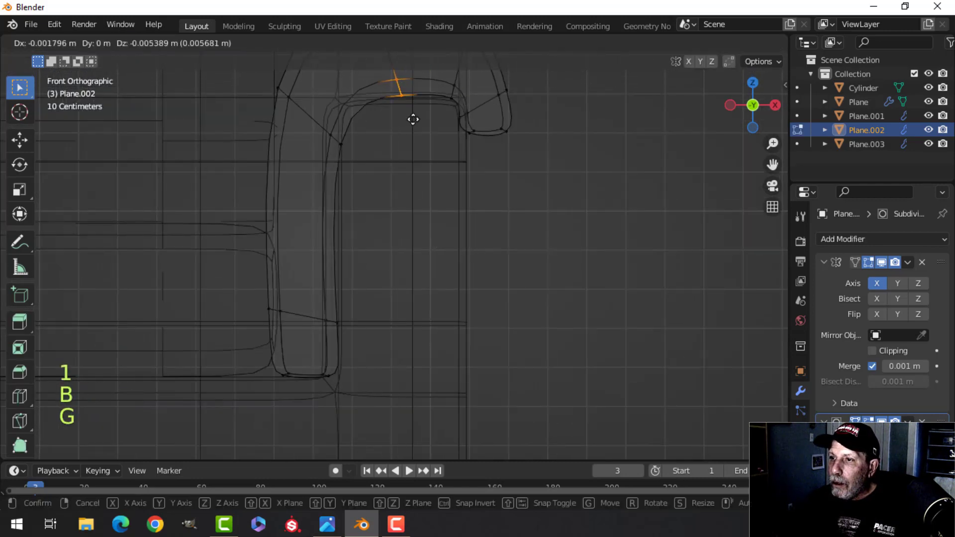
pyautogui.click(409, 124)
# Move the pad's underside vertices at the armrest's outer top corner by about -0.004 m in X and -0.014 m in Z.
pyautogui.hotkey('alt', 'a')
pyautogui.press('b')
pyautogui.moveTo(444, 67); pyautogui.dragTo(458, 94)
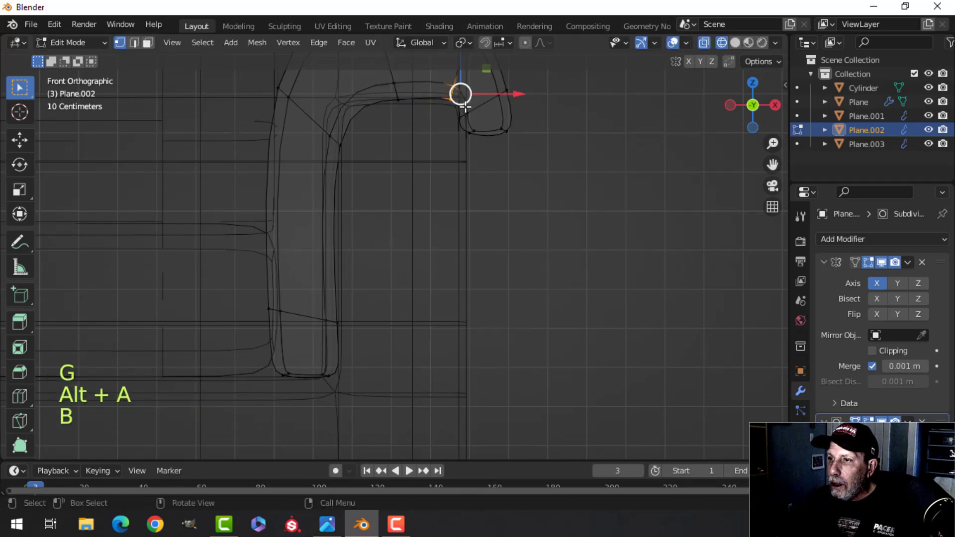
pyautogui.press('g')
pyautogui.click(462, 113)
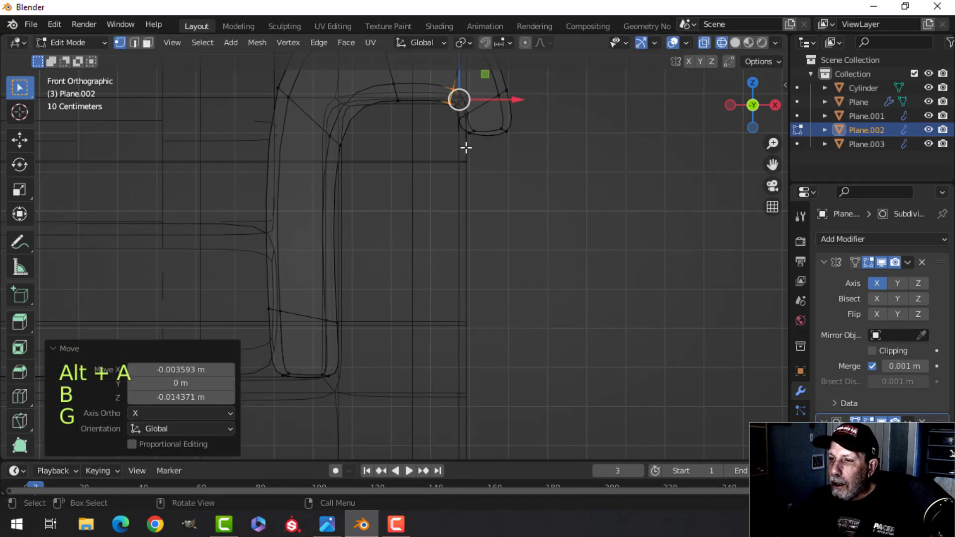
# Add a centered loop cut across the pad's vertical inner section and rotate it closer to horizontal.
pyautogui.hotkey('ctrl', 'r')
pyautogui.click(327, 221)
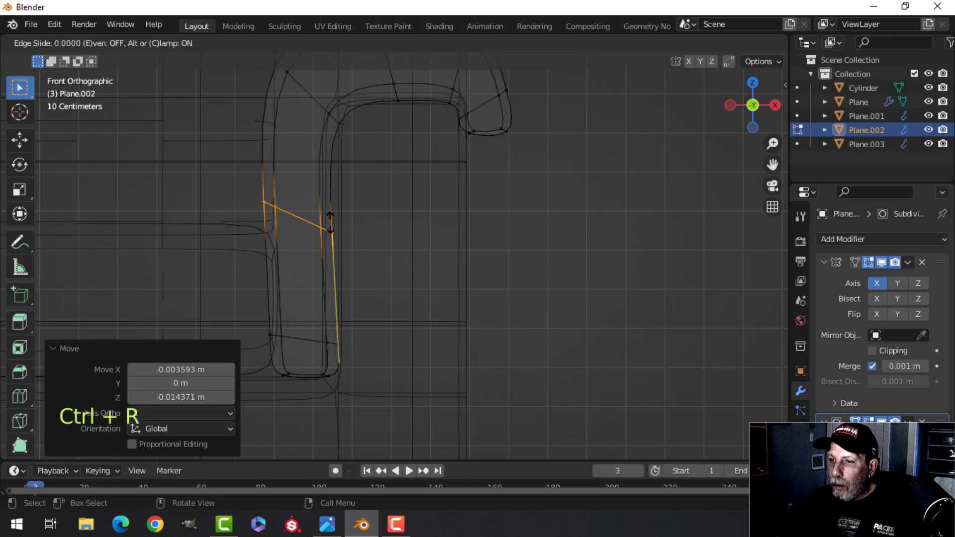
pyautogui.rightClick(347, 220)
pyautogui.press('r')
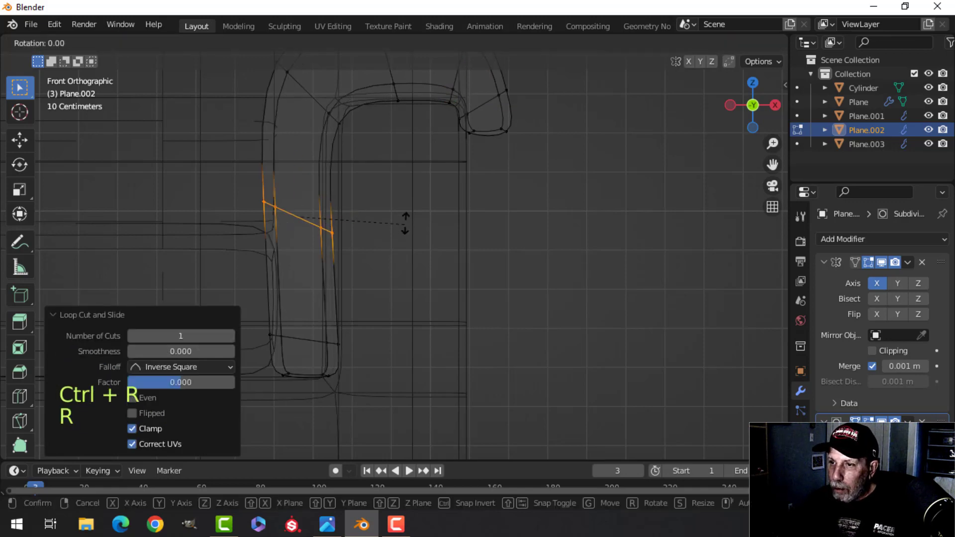
pyautogui.click(406, 186)
# Move the new loop's vertices on the armrest side slightly so the pad follows the armrest.
pyautogui.hotkey('alt', 'a')
pyautogui.press('b')
pyautogui.moveTo(300, 200); pyautogui.dragTo(360, 241)
pyautogui.press('g')
pyautogui.click(361, 242)
# Adjust the pad's inner bend vertices to fit around the armrest's upper inner corner.
pyautogui.hotkey('alt', 'a')
pyautogui.press('b')
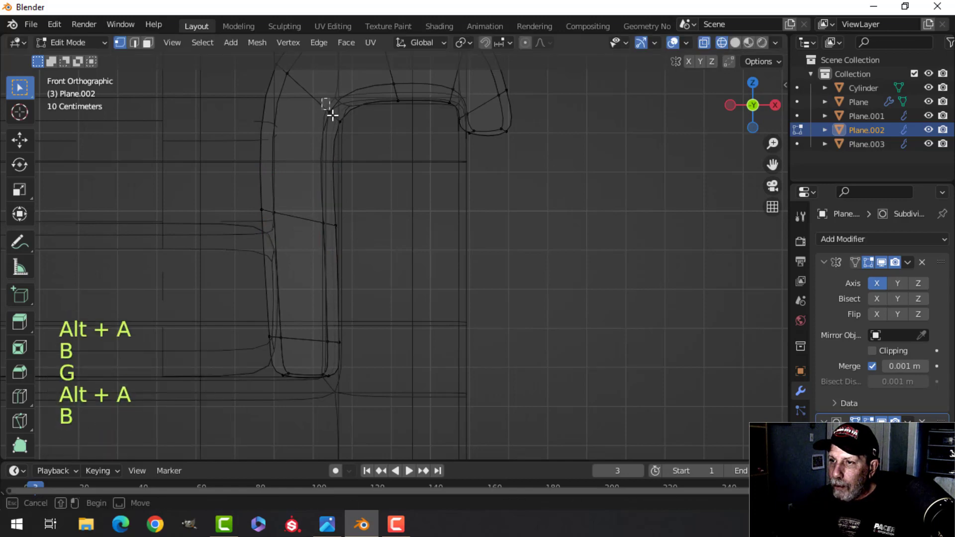
pyautogui.moveTo(330, 113); pyautogui.dragTo(348, 132)
pyautogui.press('g')
pyautogui.click(346, 144)
# Restore solid shading and return to Object Mode with the whole sofa in view.
pyautogui.hotkey('alt', 'a')
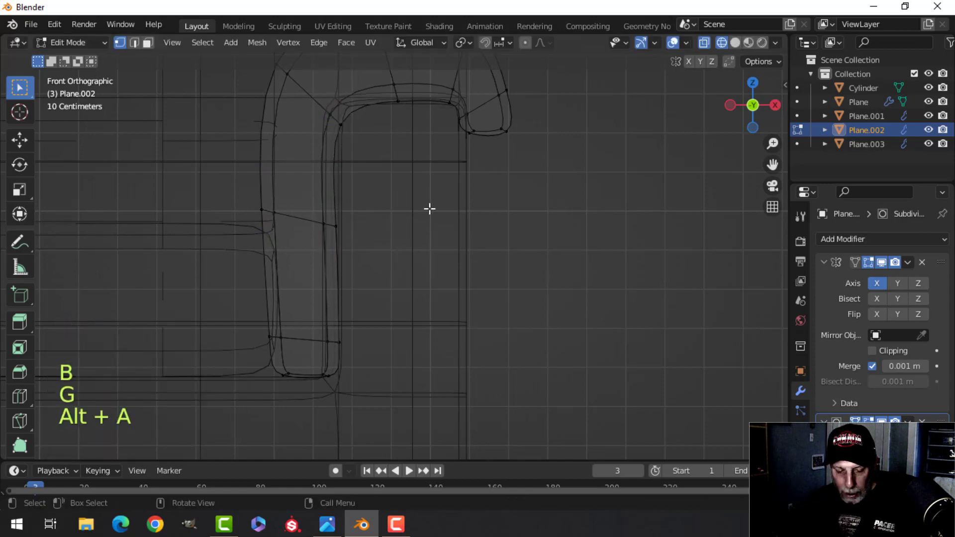
pyautogui.press('z')
pyautogui.click(454, 209)
pyautogui.scroll(-8, 532, 209)
pyautogui.press('Tab')
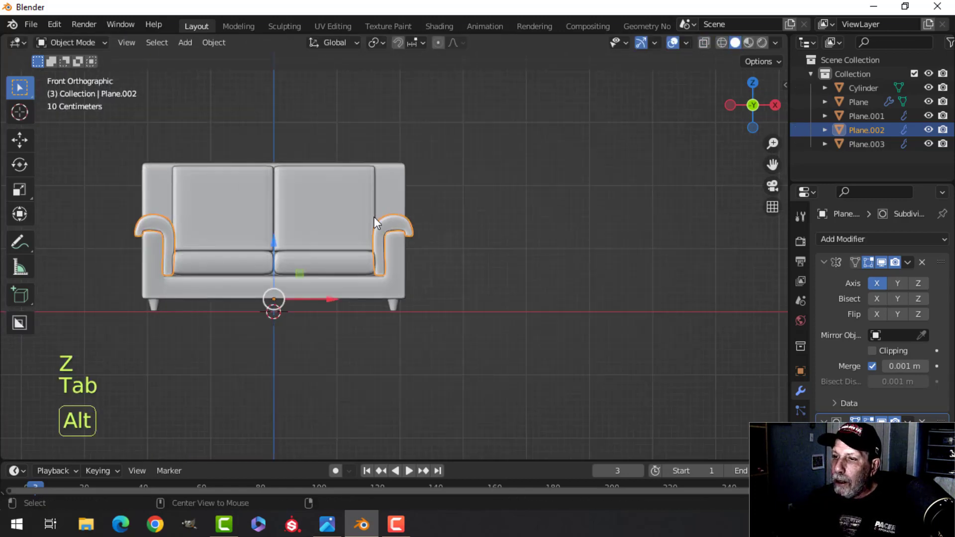
# Open the armrest pads for mesh editing in Edit Mode.
pyautogui.hotkey('alt', 'a')
pyautogui.moveTo(374, 216); pyautogui.dragTo(399, 195, button='middle')
pyautogui.scroll(-3, 461, 259)
pyautogui.scroll(3, 437, 225)
pyautogui.moveTo(406, 213); pyautogui.dragTo(379, 215, button='middle')
pyautogui.keyDown('shift'); pyautogui.moveTo(510, 183); pyautogui.dragTo(386, 234, button='middle'); pyautogui.keyUp('shift')
pyautogui.scroll(3, 438, 204)
pyautogui.click(390, 228)
pyautogui.press('Tab')
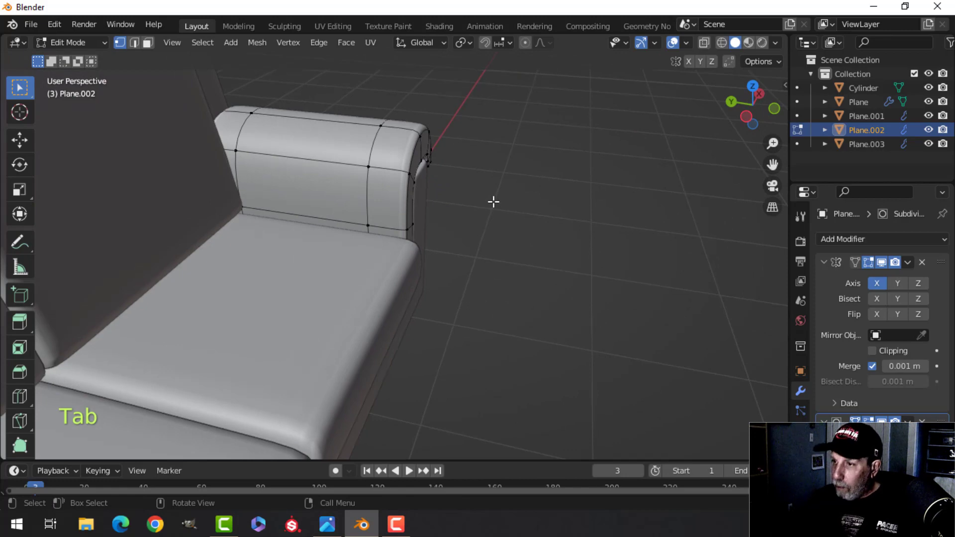
# Move the armrest pad's front-end vertices slightly forward in wireframe top view, then restore solid shading and Object Mode.
pyautogui.press('KP_7')
pyautogui.press('z')
pyautogui.click(422, 224)
pyautogui.hotkey('alt', 'a')
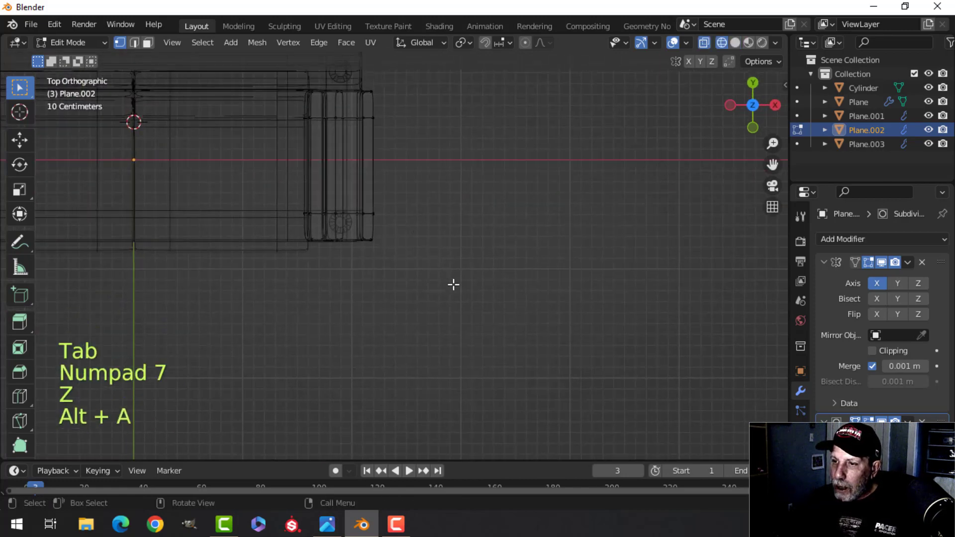
pyautogui.press('b')
pyautogui.moveTo(426, 283); pyautogui.dragTo(294, 233)
pyautogui.moveTo(338, 185); pyautogui.dragTo(341, 194)
pyautogui.press('z')
pyautogui.click(500, 205)
pyautogui.press('Tab')
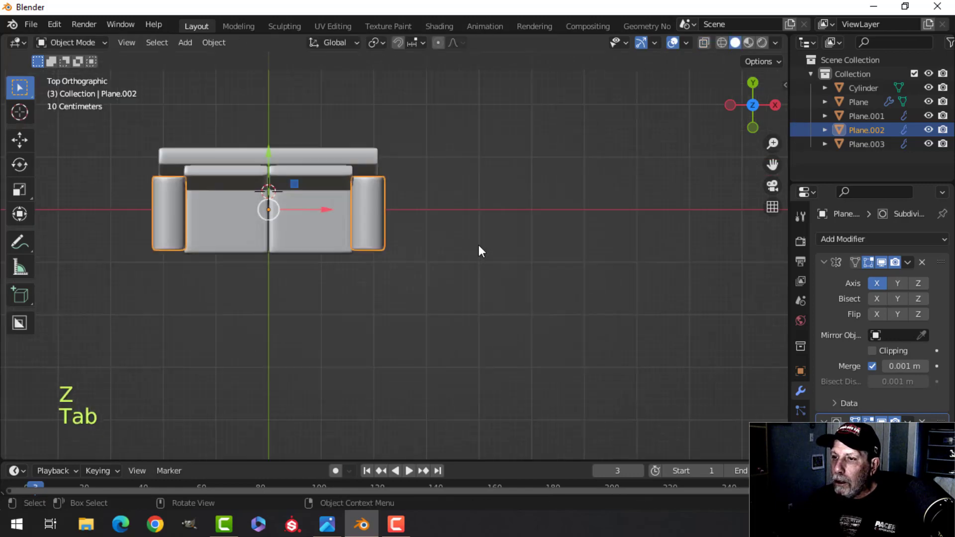
# Examine the whole sofa from the front to check how the extended armrest pads line up with the frame and cushions.
pyautogui.hotkey('alt', 'a')
pyautogui.moveTo(477, 249); pyautogui.dragTo(450, 142, button='middle')
pyautogui.scroll(4, 368, 214)
pyautogui.scroll(-2, 366, 217)
pyautogui.moveTo(367, 218); pyautogui.dragTo(416, 237, button='middle')
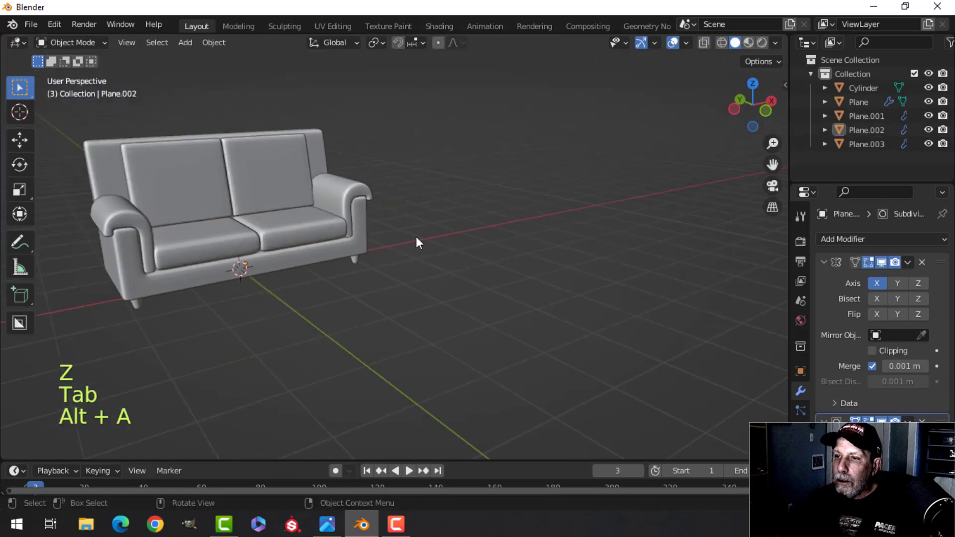
pyautogui.scroll(-1, 416, 237)
pyautogui.keyDown('shift'); pyautogui.moveTo(324, 241); pyautogui.dragTo(435, 231, button='middle'); pyautogui.keyUp('shift')
pyautogui.scroll(4, 441, 239)
pyautogui.scroll(-1, 396, 254)
pyautogui.moveTo(434, 232)
pyautogui.mouseDown(button='middle')
pyautogui.moveTo(443, 228)
pyautogui.moveTo(423, 228)
pyautogui.mouseUp(button='middle')
# Apply the Mirror modifier on the seat cushions.
pyautogui.click(443, 228)
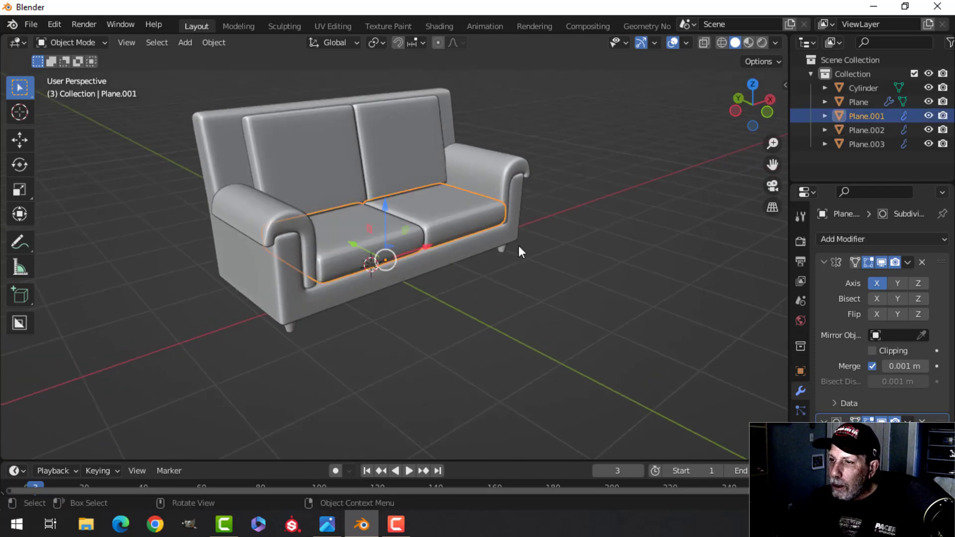
pyautogui.moveTo(518, 246); pyautogui.dragTo(597, 259, button='middle')
pyautogui.moveTo(702, 268); pyautogui.dragTo(434, 251, button='middle')
pyautogui.hotkey('alt', 'a')
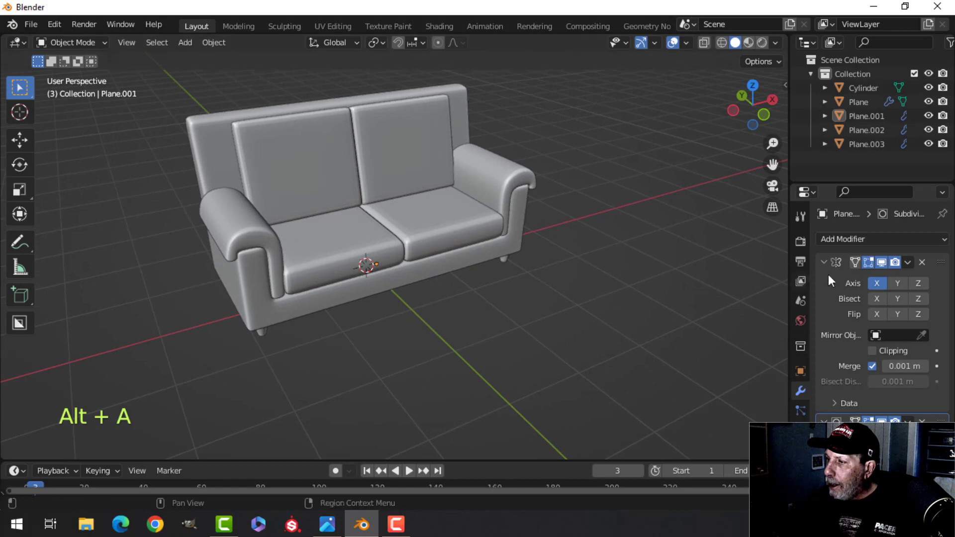
pyautogui.click(905, 262)
pyautogui.click(874, 277)
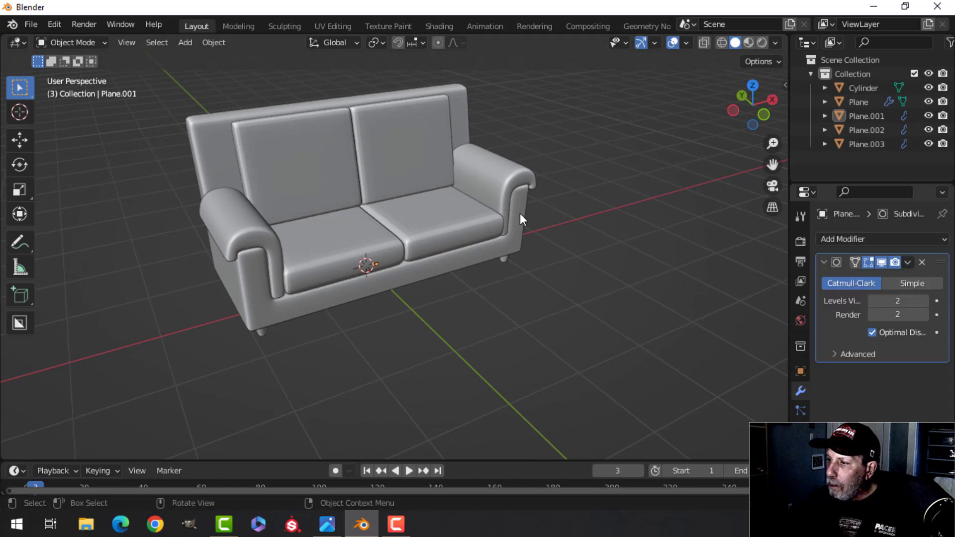
# Apply the Mirror modifiers on the back cushions and the armrest pads.
pyautogui.click(449, 189)
pyautogui.click(905, 262)
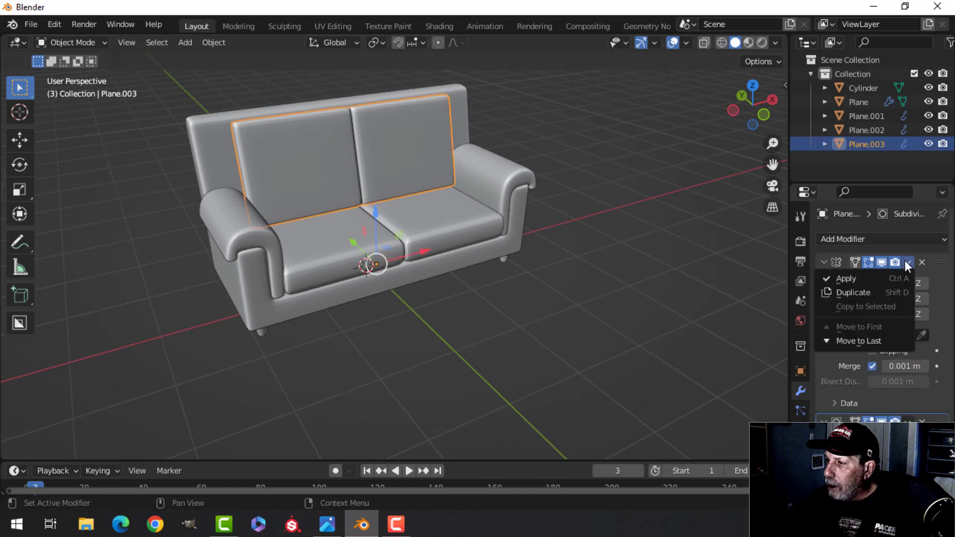
pyautogui.click(843, 277)
pyautogui.click(504, 169)
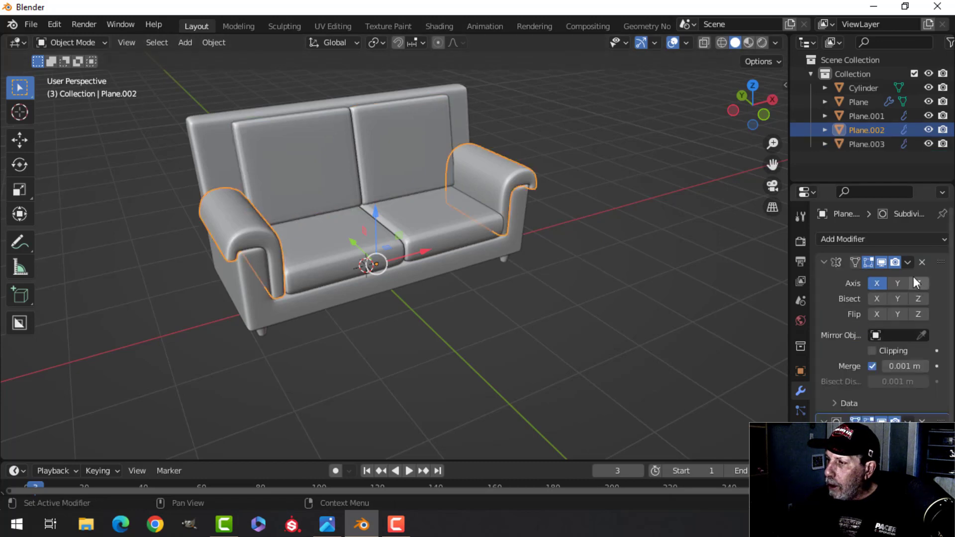
pyautogui.click(908, 262)
pyautogui.click(848, 277)
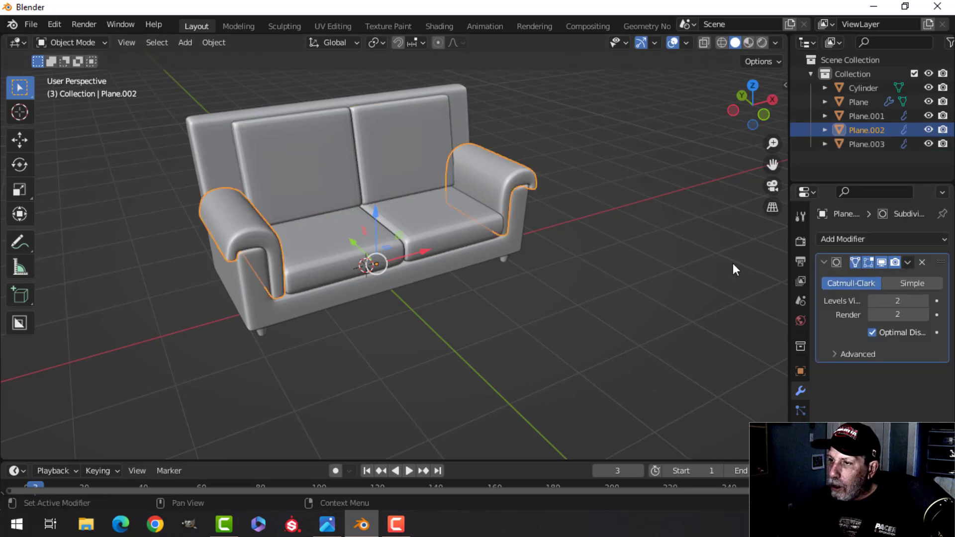
# Apply the Mirror modifier on the main sofa frame.
pyautogui.click(514, 202)
pyautogui.click(907, 263)
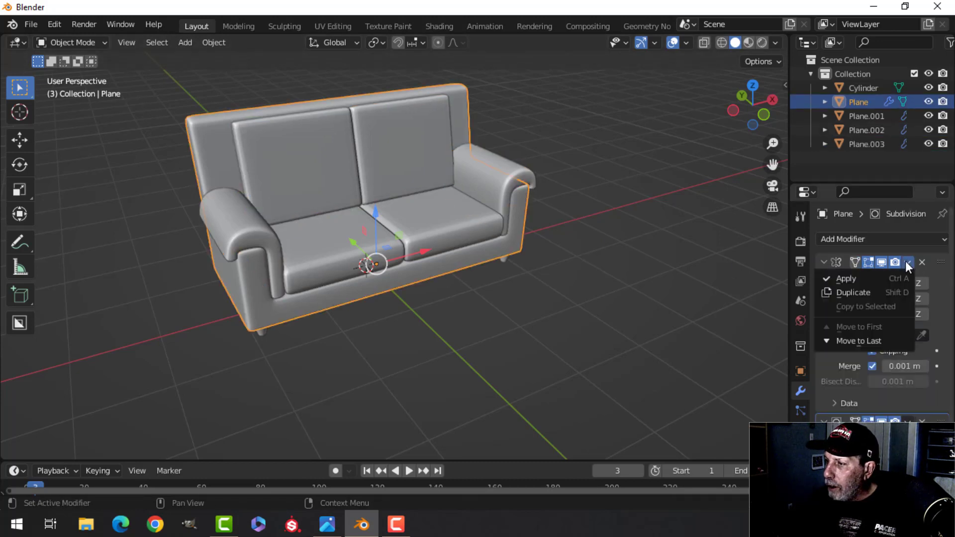
pyautogui.click(843, 277)
# Join the sofa frame, seat cushions and back cushions into one object, and test-move it along X before undoing that move.
pyautogui.moveTo(520, 267); pyautogui.dragTo(502, 246, button='middle')
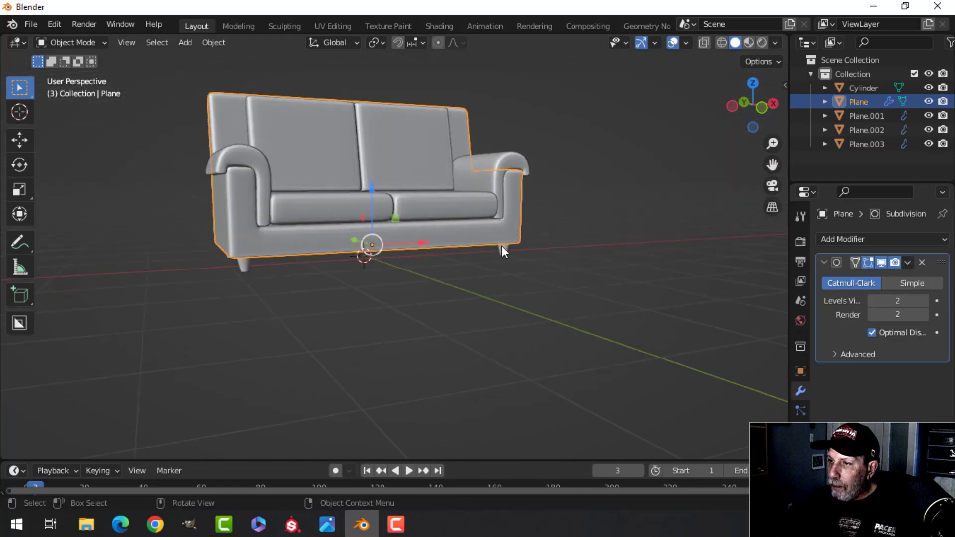
pyautogui.keyDown('shift'); pyautogui.click(472, 208); pyautogui.keyUp('shift')
pyautogui.keyDown('shift'); pyautogui.click(427, 148); pyautogui.keyUp('shift')
pyautogui.moveTo(583, 202); pyautogui.dragTo(479, 247, button='middle')
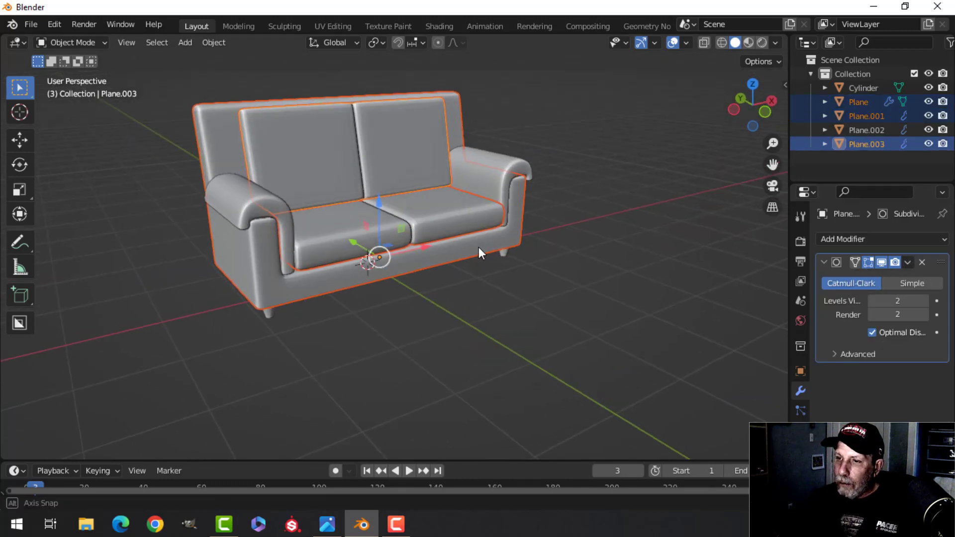
pyautogui.hotkey('ctrl', 'j')
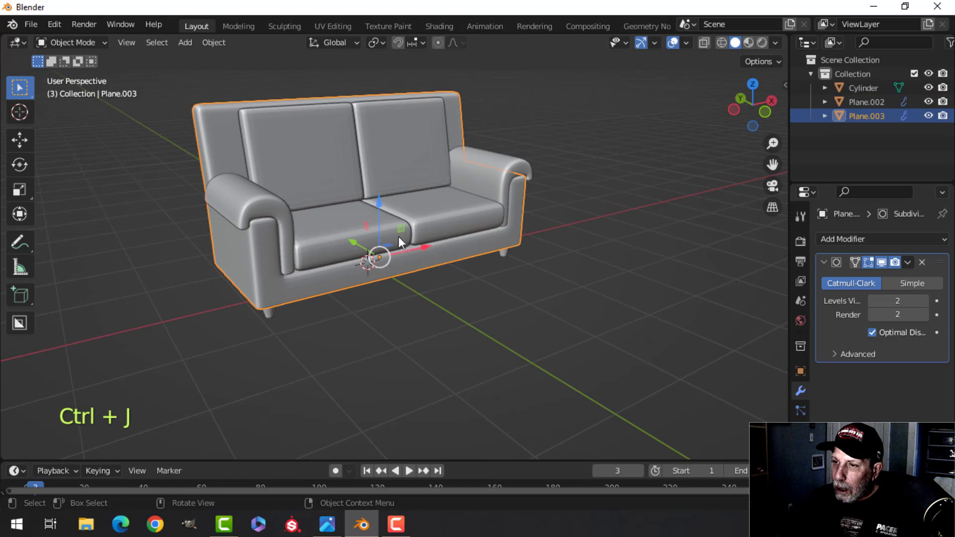
pyautogui.moveTo(420, 249); pyautogui.dragTo(496, 231)
pyautogui.hotkey('ctrl', 'z')
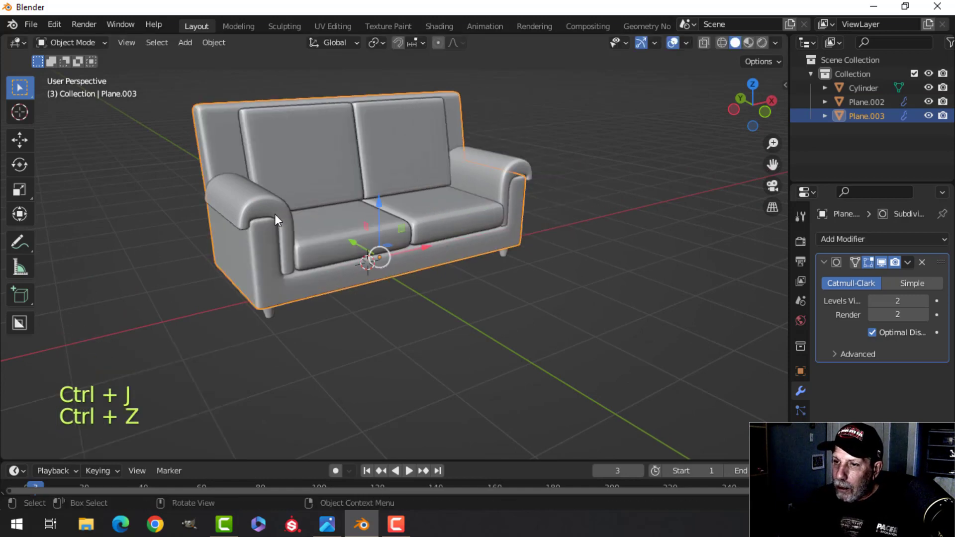
# Join the armrest pads into the combined sofa object and clear the selection.
pyautogui.click(279, 202)
pyautogui.keyDown('shift'); pyautogui.click(469, 222); pyautogui.keyUp('shift')
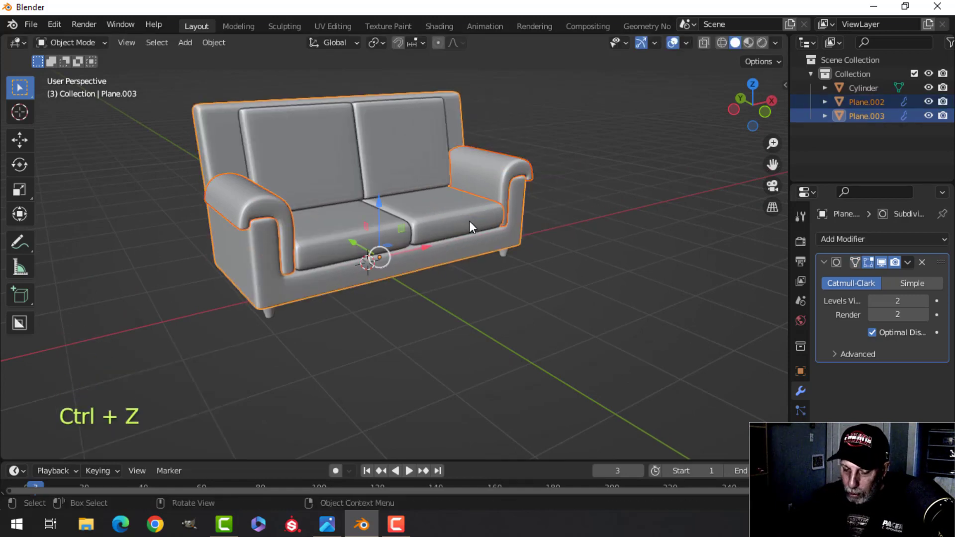
pyautogui.hotkey('ctrl', 'j')
pyautogui.hotkey('alt', 'a')
# Set the joined sofa's viewport subdivision level to 1.
pyautogui.moveTo(484, 261); pyautogui.dragTo(477, 216, button='middle')
pyautogui.click(477, 217)
pyautogui.click(875, 300)
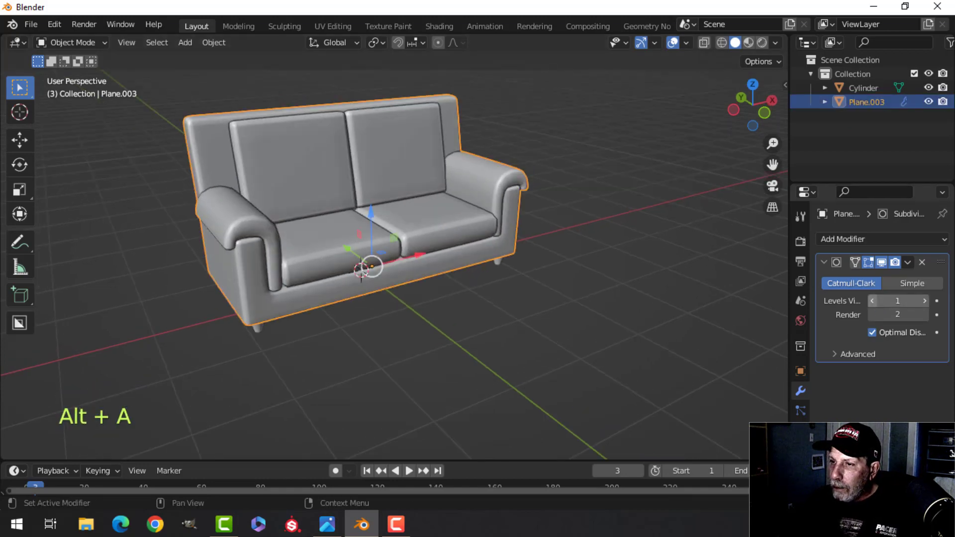
# Examine the geometry counts of the whole scene with the viewport statistics overlay, with nothing selected, and hide the overlay again.
pyautogui.moveTo(560, 204); pyautogui.dragTo(635, 99, button='middle')
pyautogui.hotkey('alt', 'a')
pyautogui.click(687, 43)
pyautogui.click(630, 157)
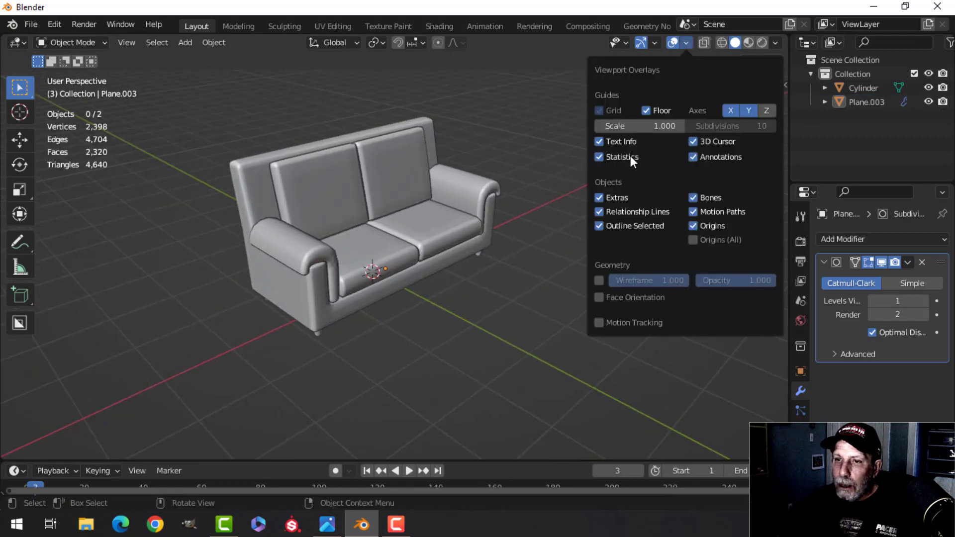
pyautogui.click(630, 157)
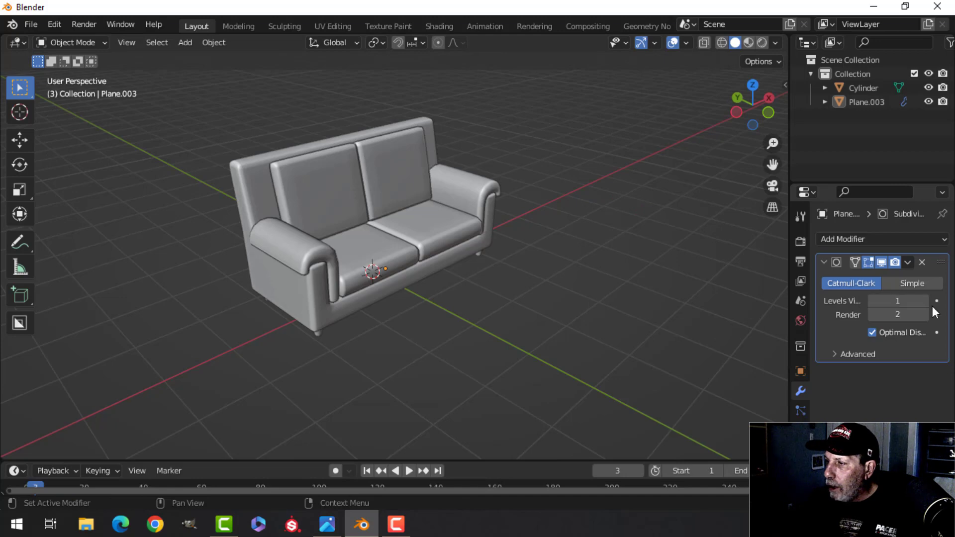
# Try a viewport level of 2 on the sofa's Subdivision modifier and set it back to 1.
pyautogui.click(927, 300)
pyautogui.click(654, 43)
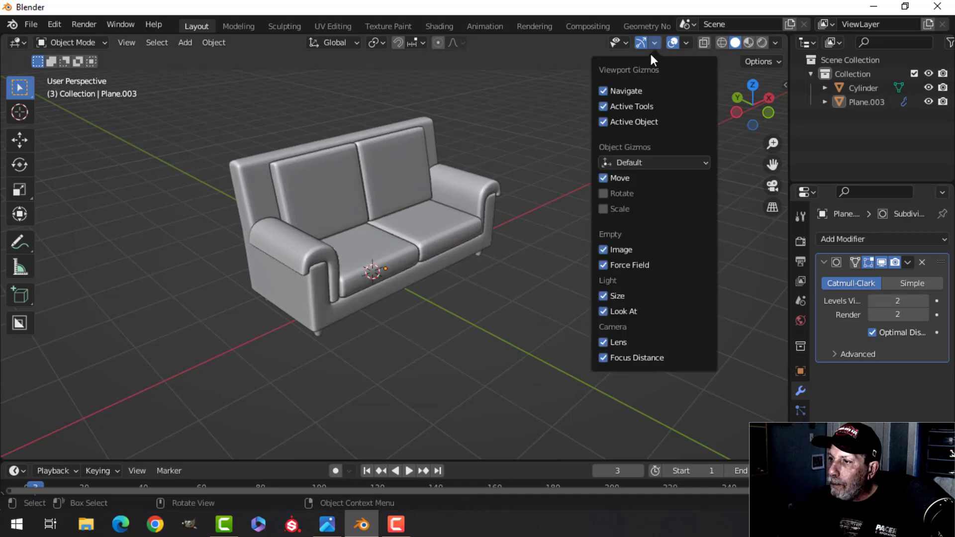
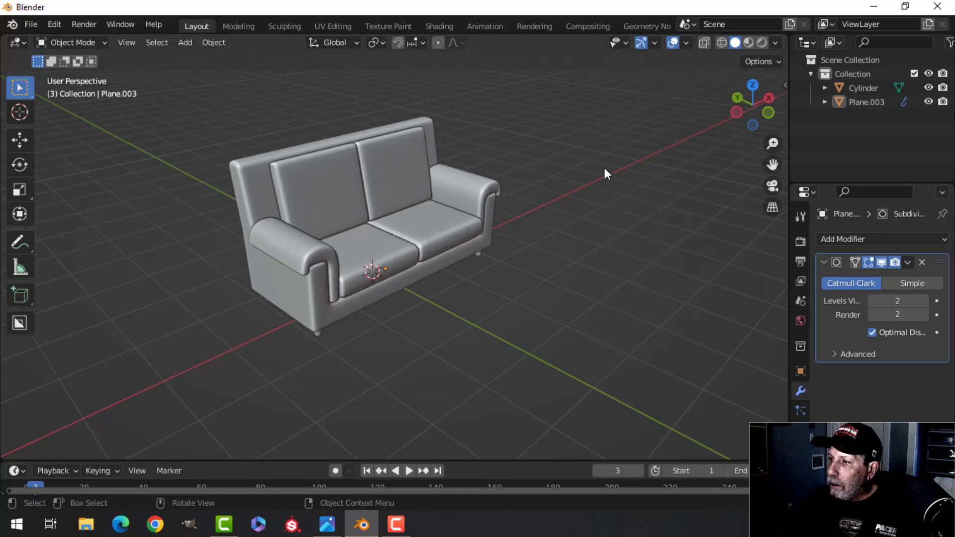
pyautogui.press('a')
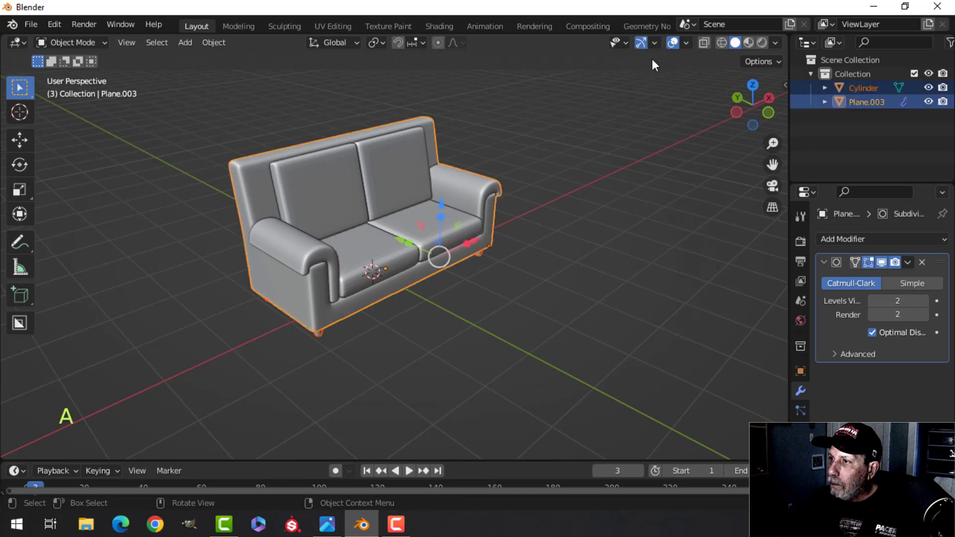
pyautogui.click(685, 43)
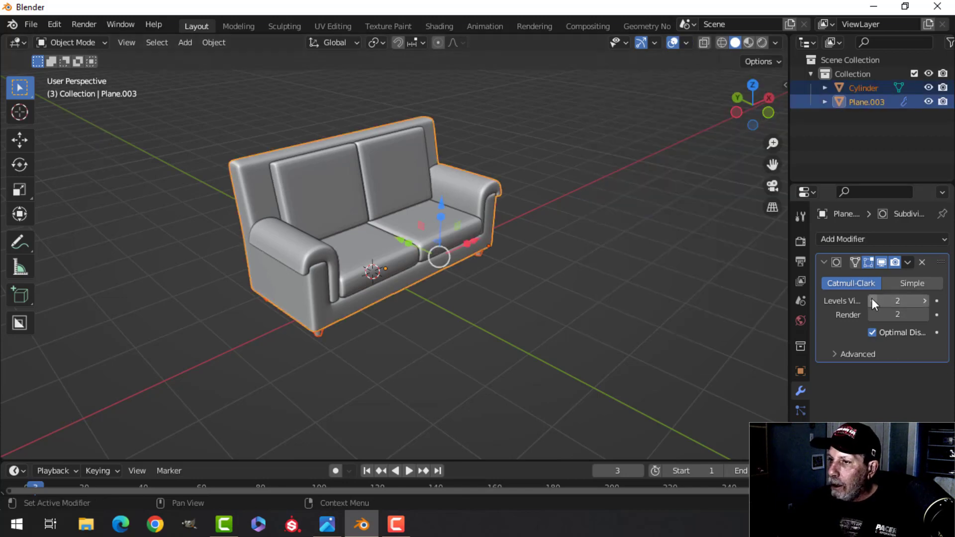
pyautogui.click(873, 302)
# Apply the Catmull-Clark Subdivision modifier on the sofa body at viewport level 1.
pyautogui.keyDown('shift'); pyautogui.moveTo(494, 238); pyautogui.dragTo(535, 232, button='middle'); pyautogui.keyUp('shift')
pyautogui.hotkey('alt', 'a')
pyautogui.moveTo(583, 304); pyautogui.dragTo(517, 229, button='middle')
pyautogui.scroll(3, 405, 264)
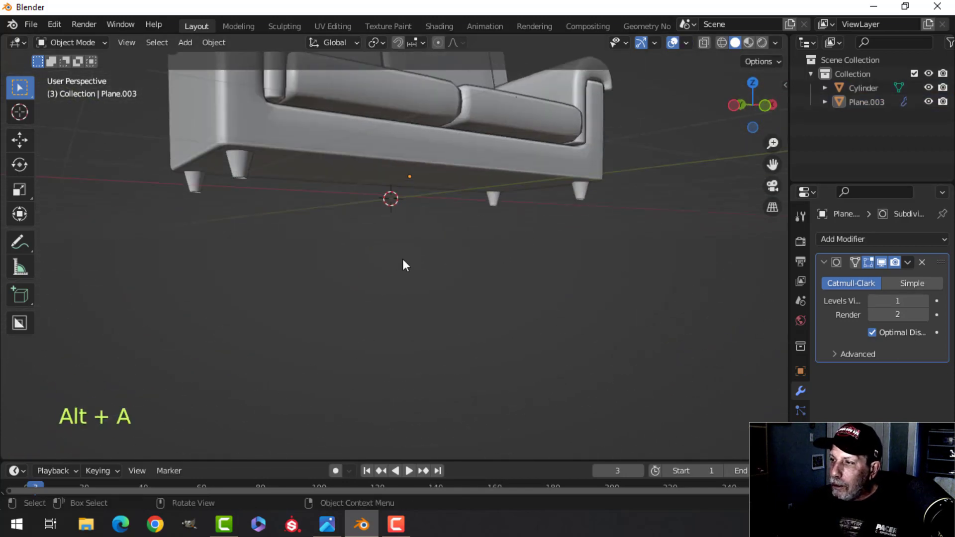
pyautogui.moveTo(402, 260); pyautogui.dragTo(438, 251, button='middle')
pyautogui.click(425, 160)
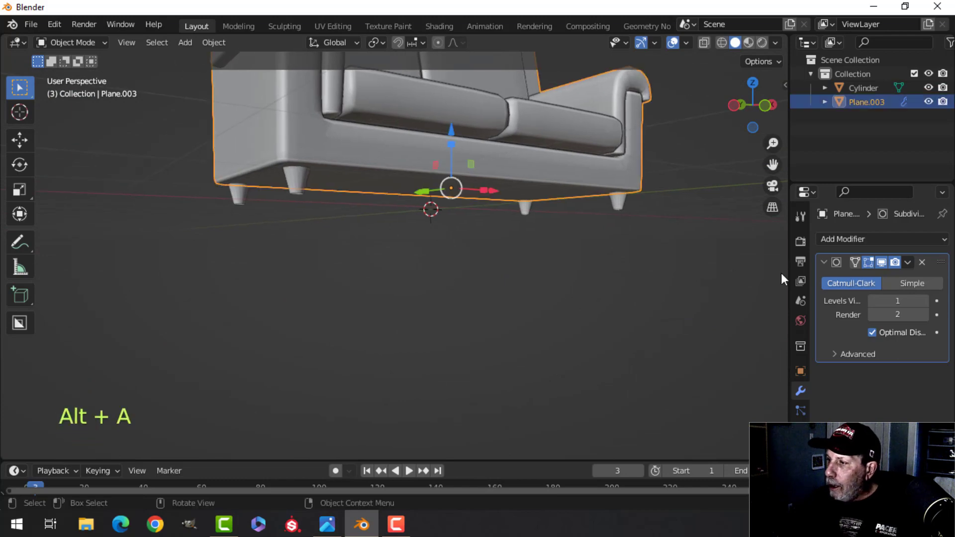
pyautogui.click(908, 262)
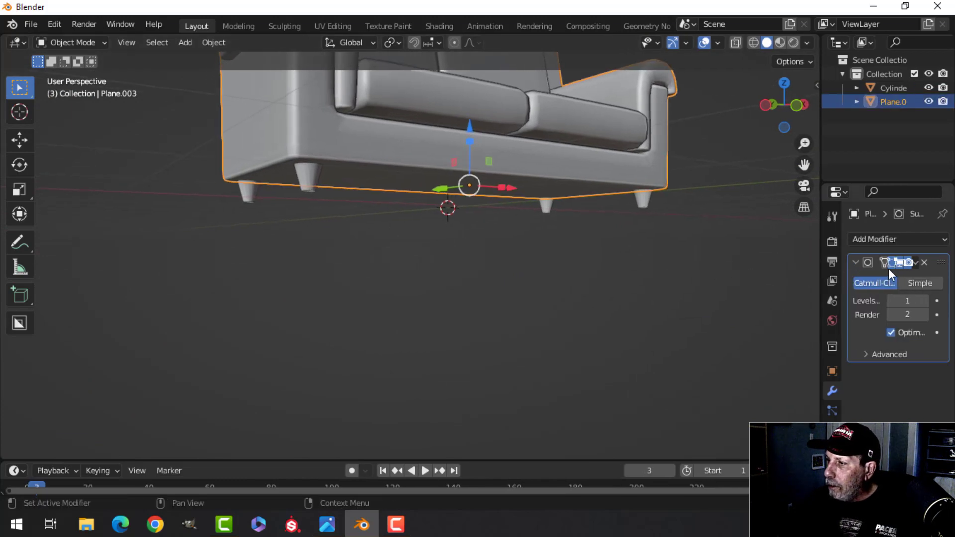
pyautogui.moveTo(819, 268); pyautogui.dragTo(779, 268)
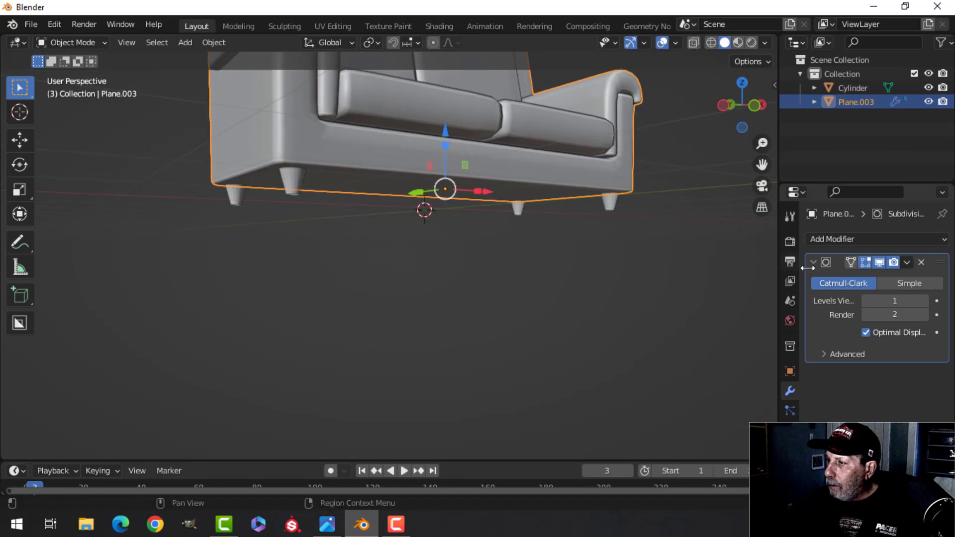
pyautogui.click(905, 263)
pyautogui.click(878, 279)
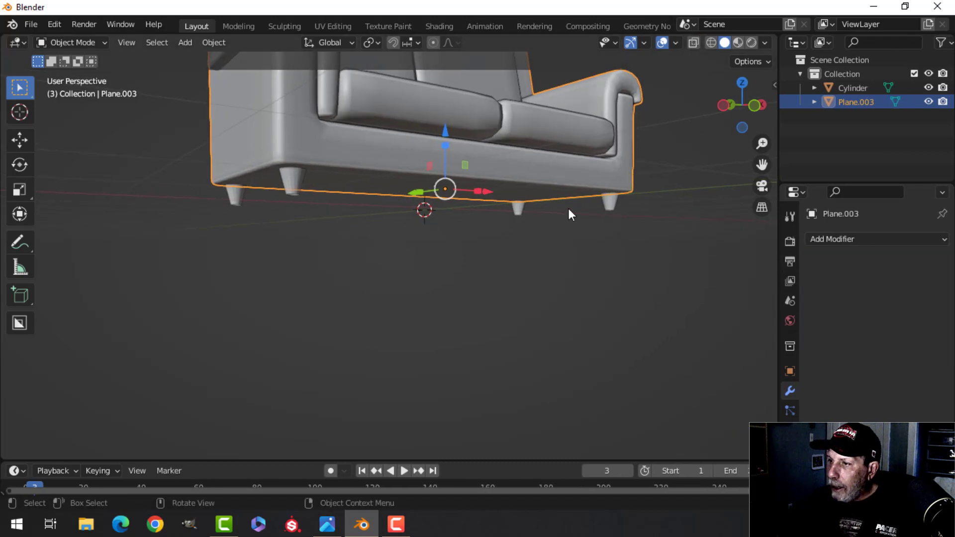
# Join the sofa legs with the sofa body into one object.
pyautogui.click(609, 201)
pyautogui.keyDown('shift'); pyautogui.click(571, 171); pyautogui.keyUp('shift')
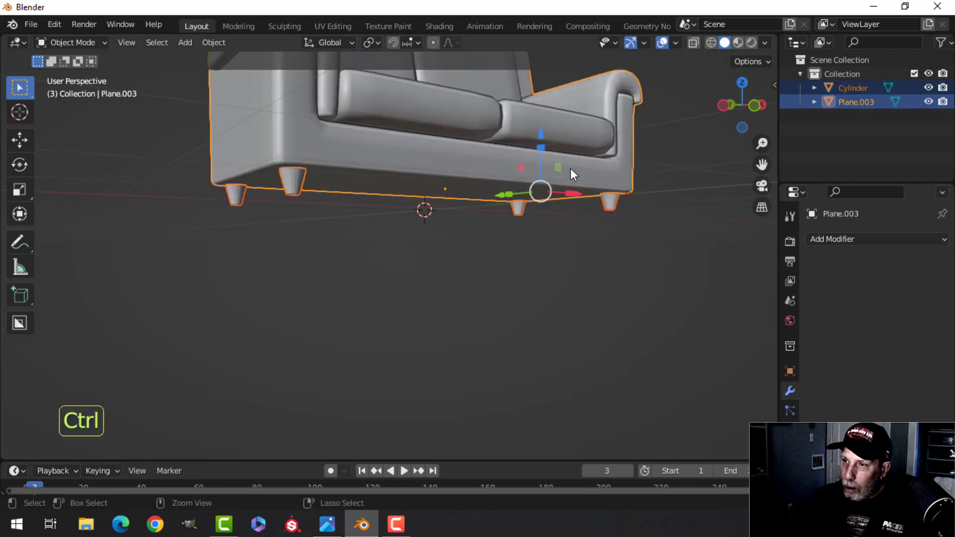
pyautogui.hotkey('ctrl', 'j')
# Recalculate the normals of the entire joined sofa mesh and merge its vertices by distance, returning to Object Mode with nothing selected.
pyautogui.moveTo(570, 169); pyautogui.dragTo(492, 245, button='middle')
pyautogui.press('Tab')
pyautogui.press('a')
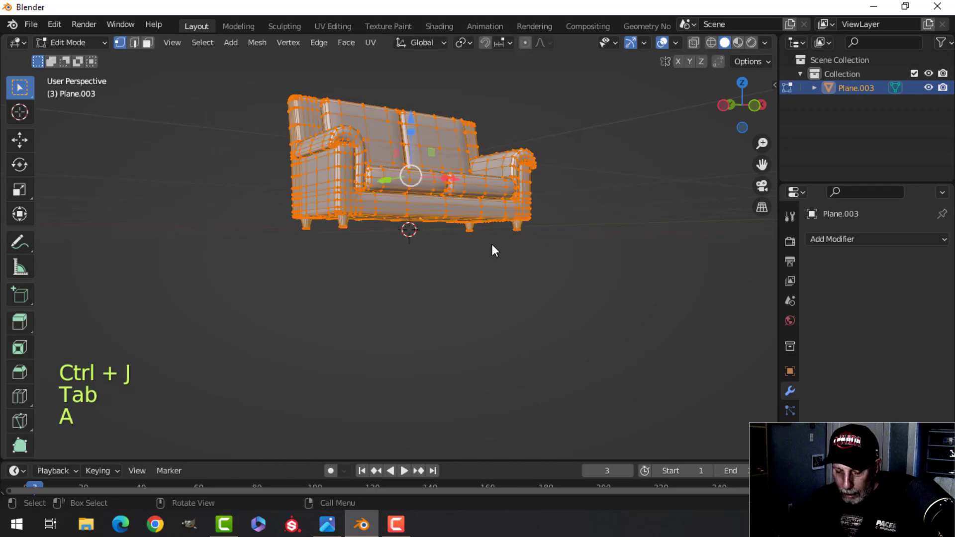
pyautogui.hotkey('alt', 'n')
pyautogui.click(492, 247)
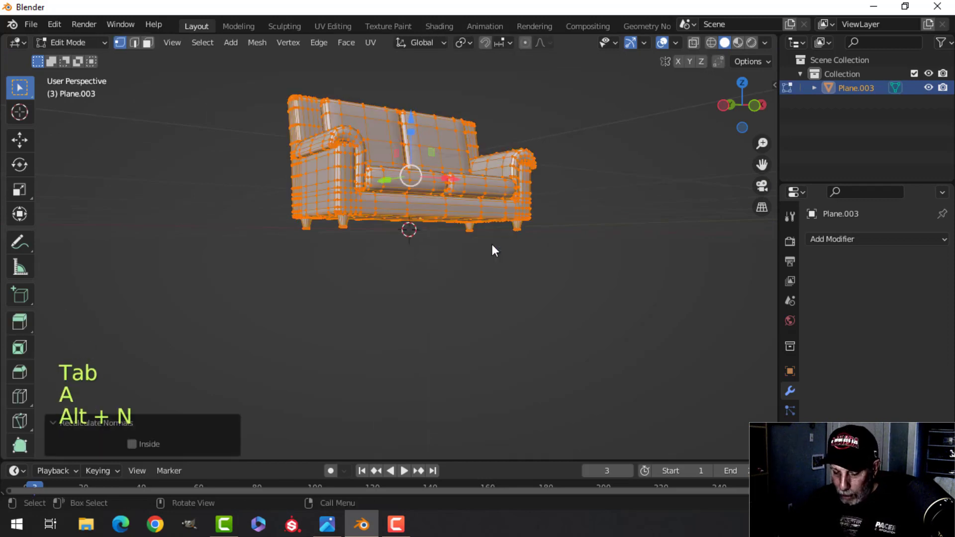
pyautogui.press('m')
pyautogui.click(466, 296)
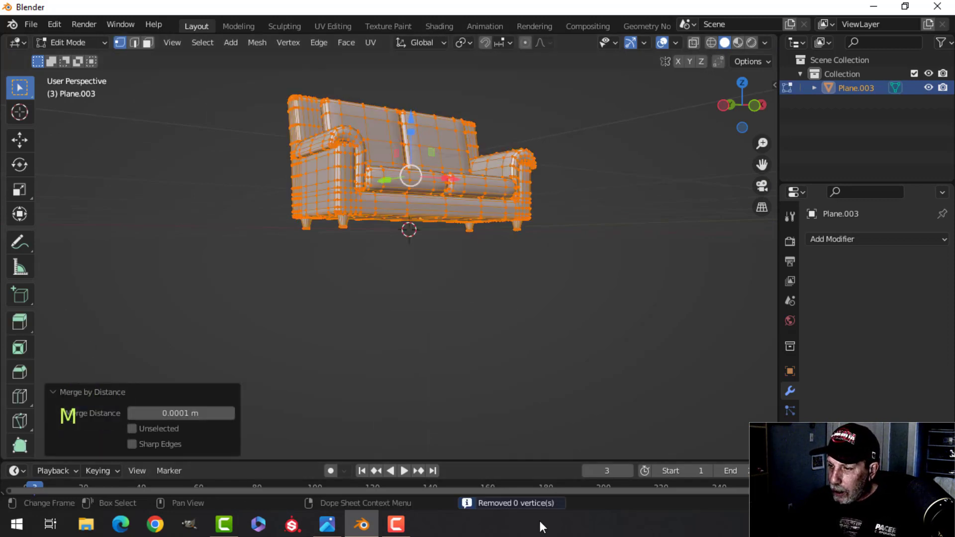
pyautogui.hotkey('alt', 'a')
pyautogui.press('Tab')
pyautogui.hotkey('alt', 'a')
# Check the joined sofa's geometry counts with the viewport statistics overlay.
pyautogui.moveTo(562, 198); pyautogui.dragTo(575, 240, button='middle')
pyautogui.click(643, 44)
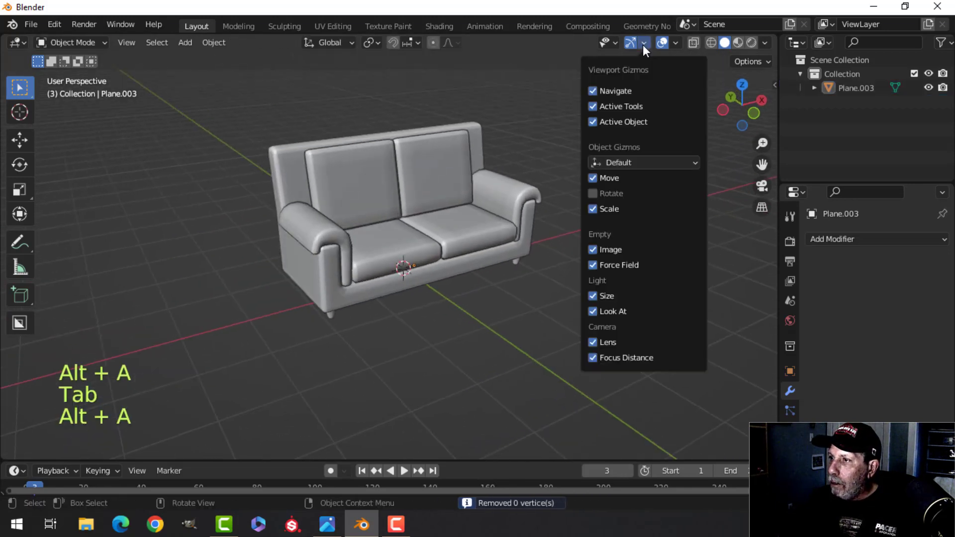
pyautogui.click(676, 43)
pyautogui.click(589, 157)
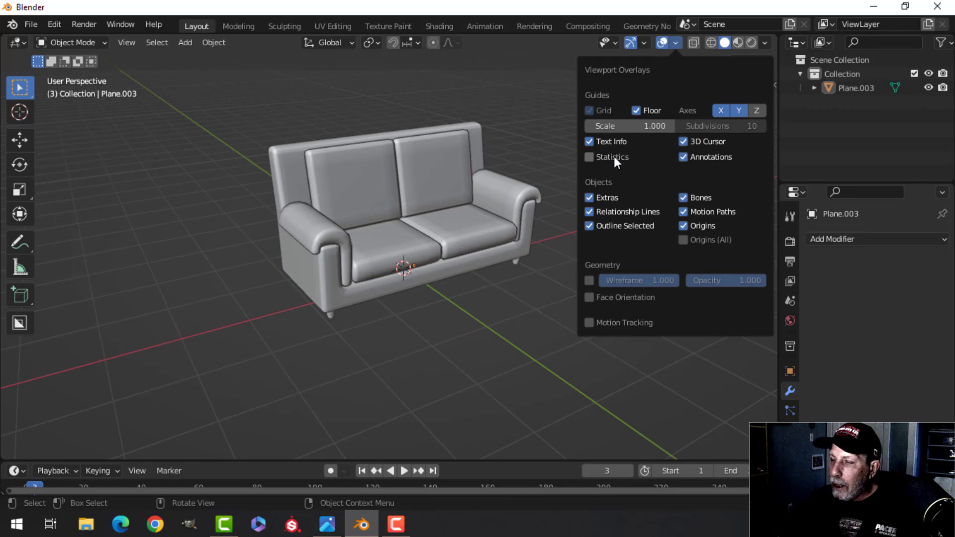
# Switch to the UV Editing workspace, clear the mesh selection and set face selection mode.
pyautogui.moveTo(308, 260); pyautogui.dragTo(462, 318, button='middle')
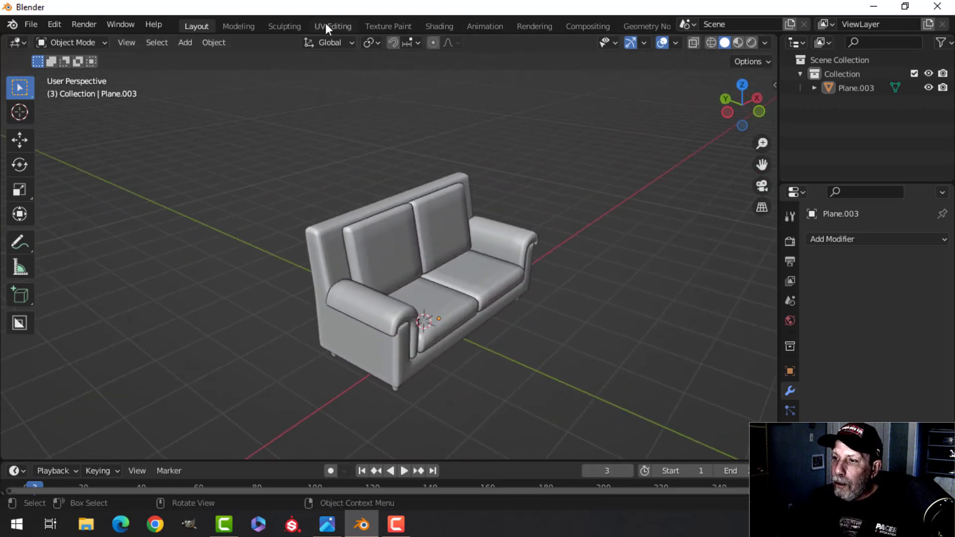
pyautogui.click(332, 26)
pyautogui.press('a')
pyautogui.scroll(5, 661, 272)
pyautogui.moveTo(683, 273); pyautogui.dragTo(628, 230, button='middle')
pyautogui.scroll(5, 628, 230)
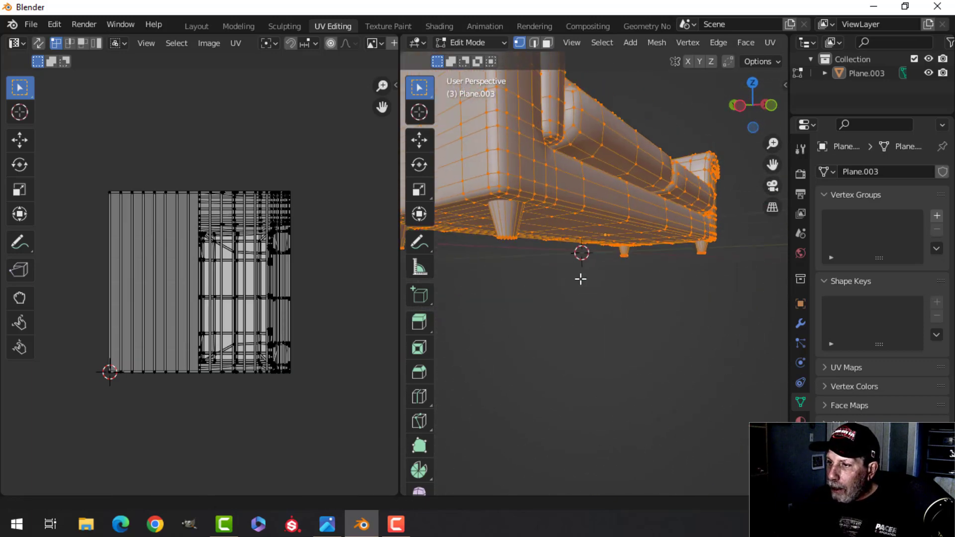
pyautogui.hotkey('alt', 'a')
pyautogui.scroll(2, 528, 249)
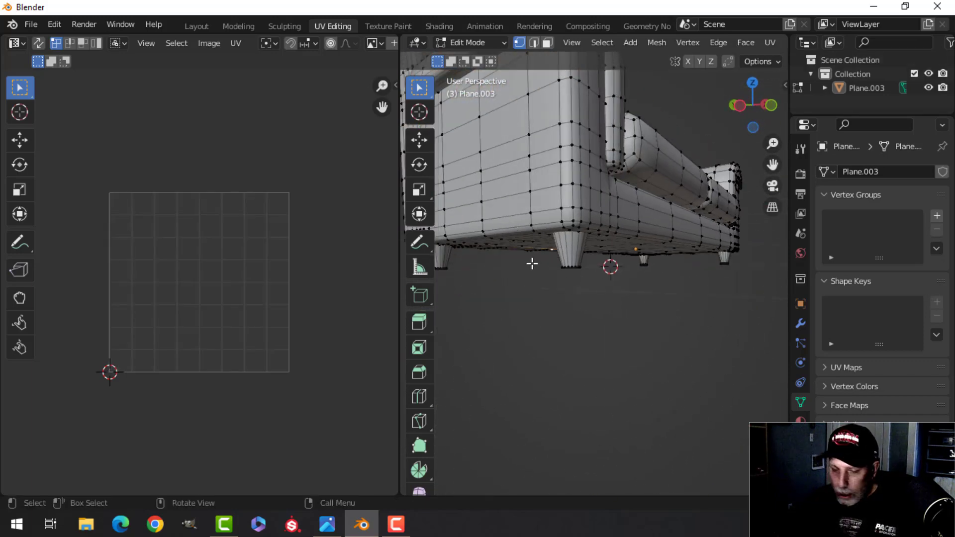
pyautogui.press('2')
pyautogui.press('3')
# Select all linked faces of the four sofa legs and unwrap them, keeping the legs selected.
pyautogui.click(572, 251)
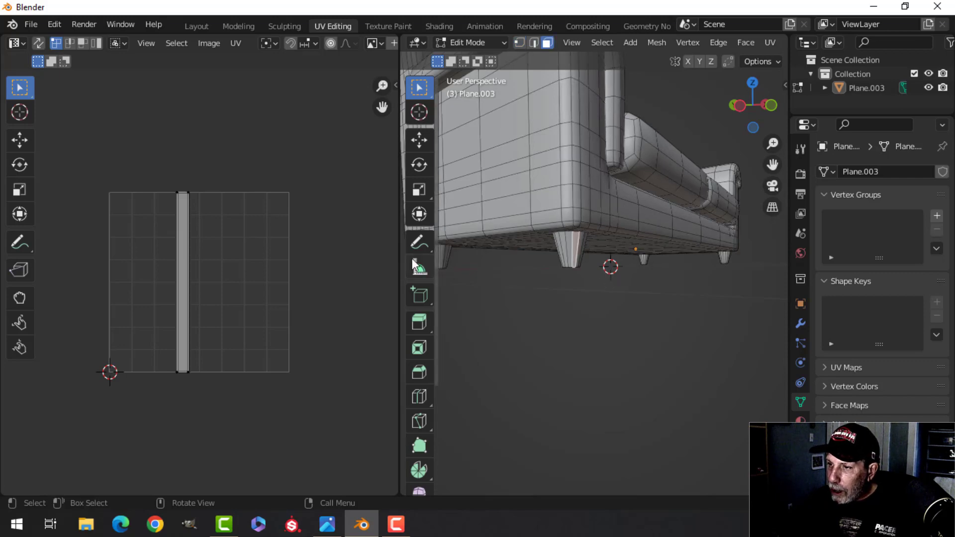
pyautogui.moveTo(484, 260); pyautogui.dragTo(513, 263, button='middle')
pyautogui.keyDown('shift'); pyautogui.click(474, 257); pyautogui.keyUp('shift')
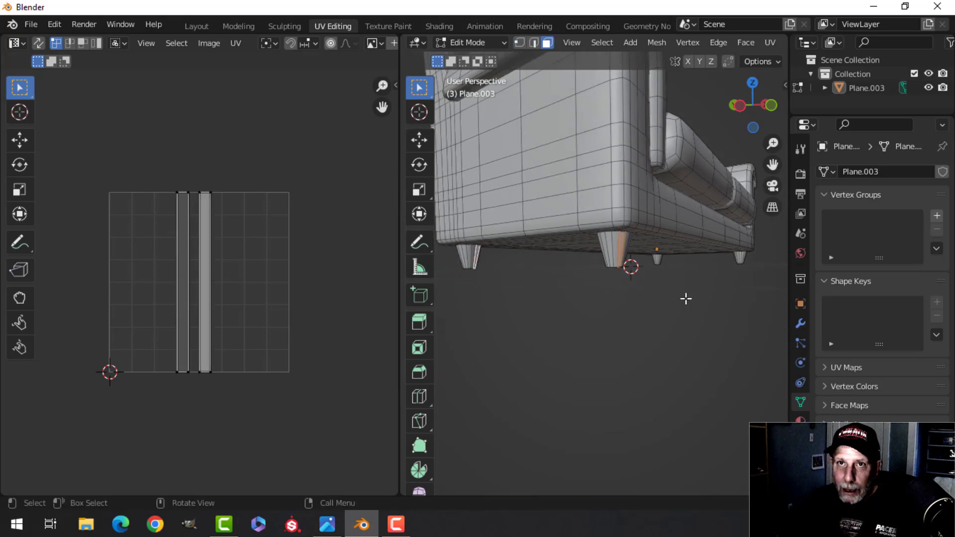
pyautogui.moveTo(684, 298); pyautogui.dragTo(567, 273, button='middle')
pyautogui.keyDown('shift'); pyautogui.moveTo(464, 298); pyautogui.dragTo(463, 298, button='middle'); pyautogui.keyUp('shift')
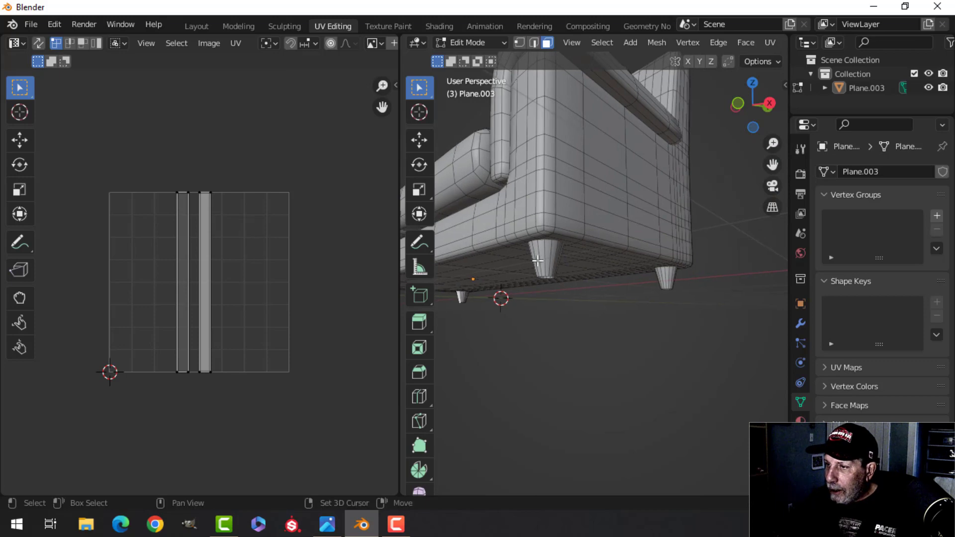
pyautogui.keyDown('shift'); pyautogui.click(541, 260); pyautogui.keyUp('shift')
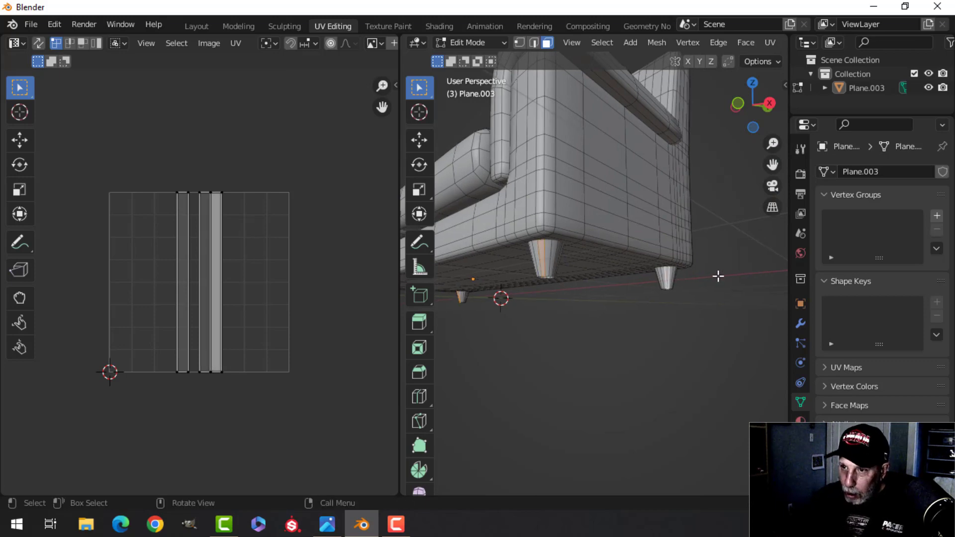
pyautogui.hotkey('ctrl', 'l')
pyautogui.press('u')
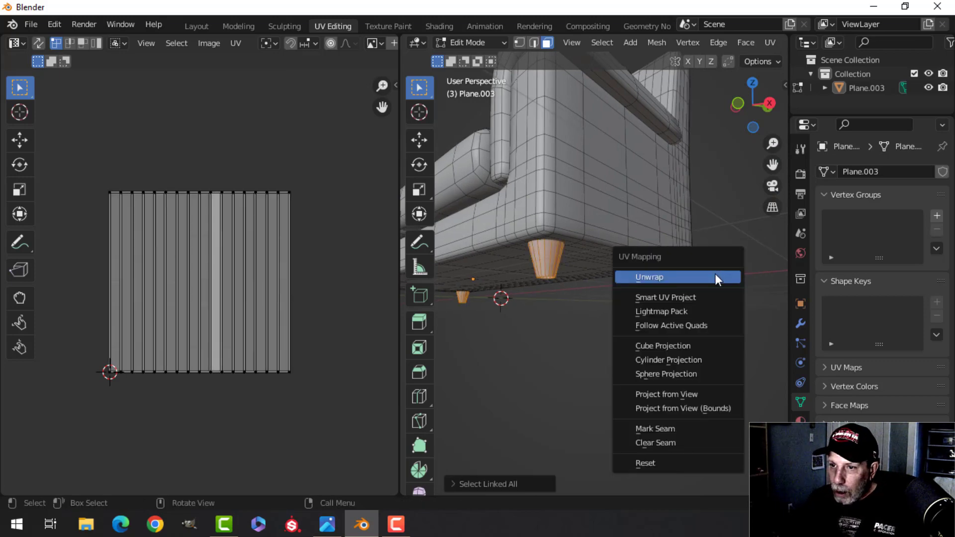
pyautogui.click(715, 274)
pyautogui.scroll(-5, 639, 295)
pyautogui.click(600, 242)
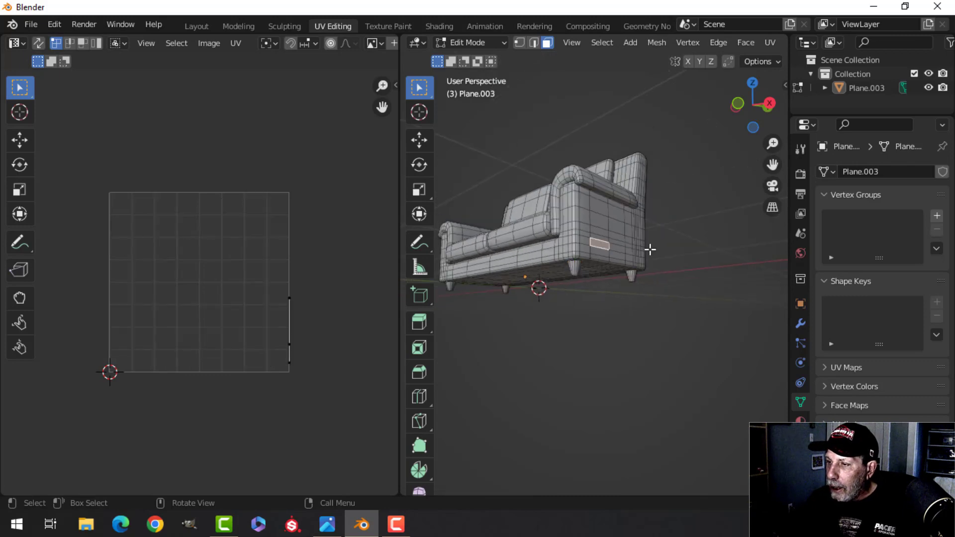
pyautogui.hotkey('ctrl', 'z')
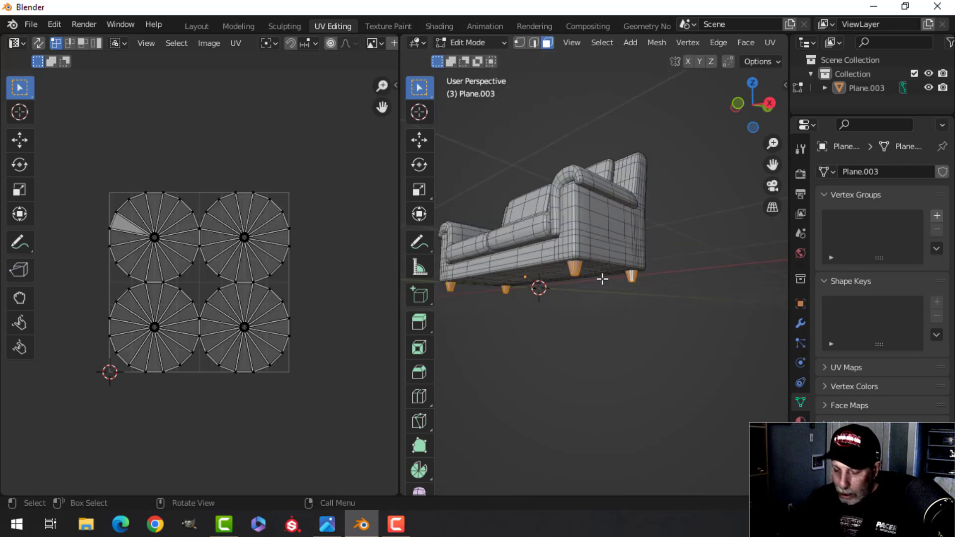
# Invert the selection to the sofa without its legs and apply Smart UV Project with an island margin of 0.003.
pyautogui.press('a')
pyautogui.moveTo(602, 279); pyautogui.dragTo(653, 335, button='middle')
pyautogui.press('u')
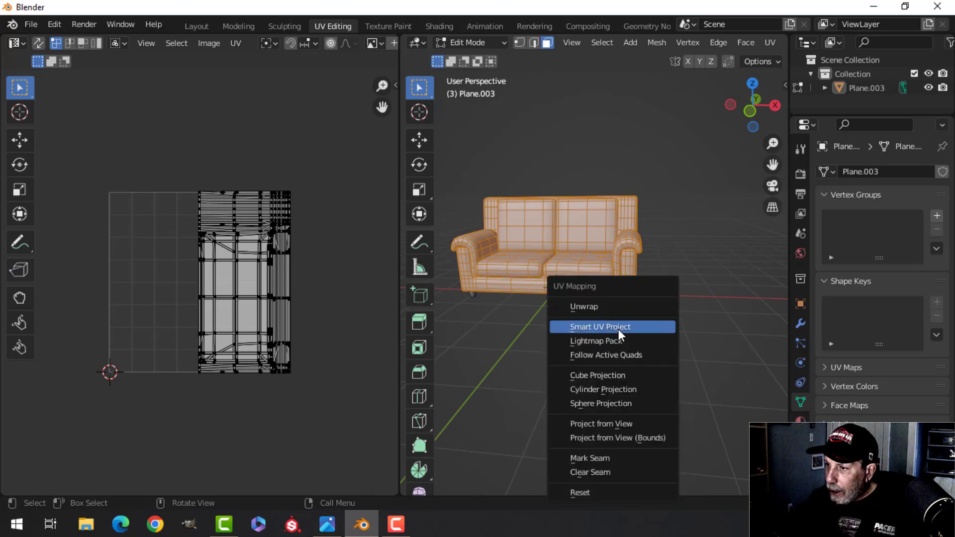
pyautogui.click(618, 327)
pyautogui.click(648, 371)
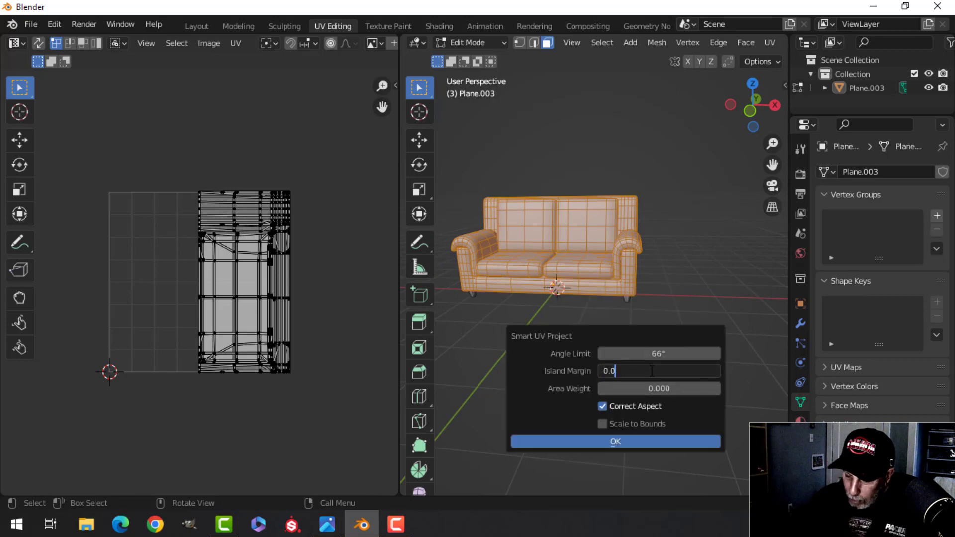
pyautogui.write('0.003')
pyautogui.press('Return')
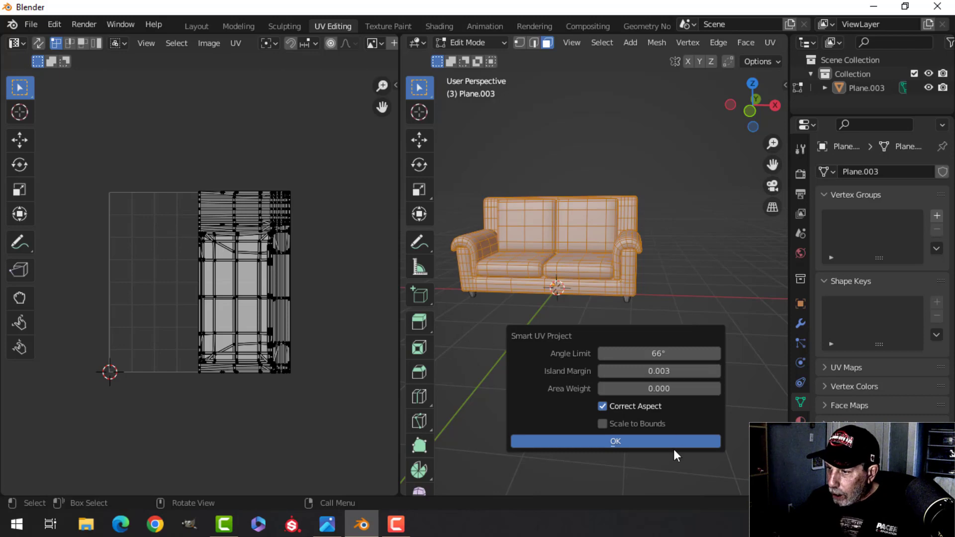
pyautogui.click(667, 442)
# Select the entire sofa mesh with all its UVs and average the scale of the UV islands.
pyautogui.press('a')
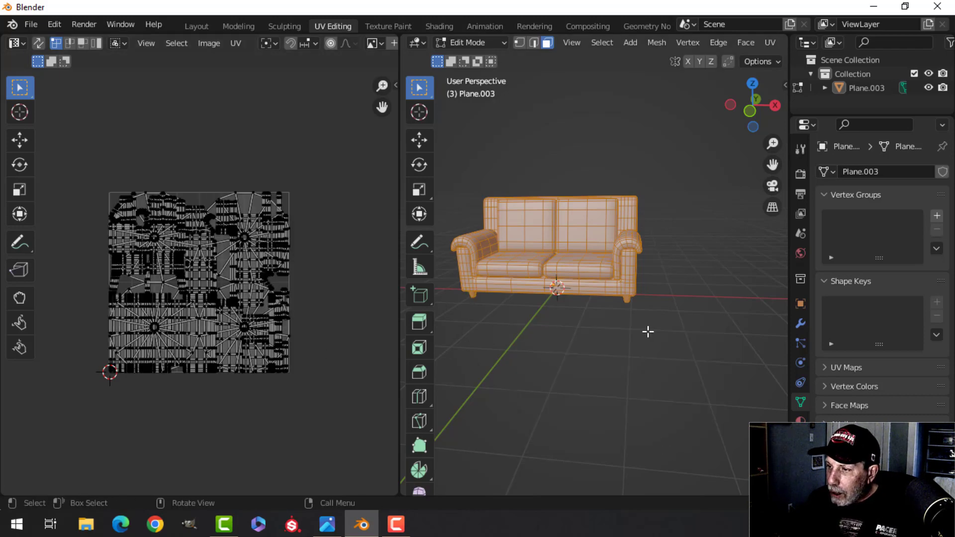
pyautogui.press('a')
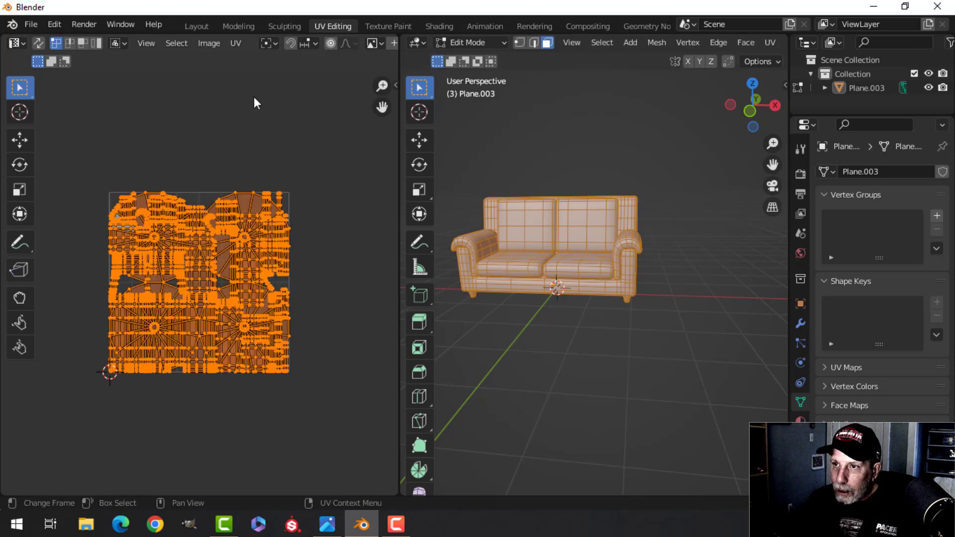
pyautogui.click(236, 43)
pyautogui.click(276, 302)
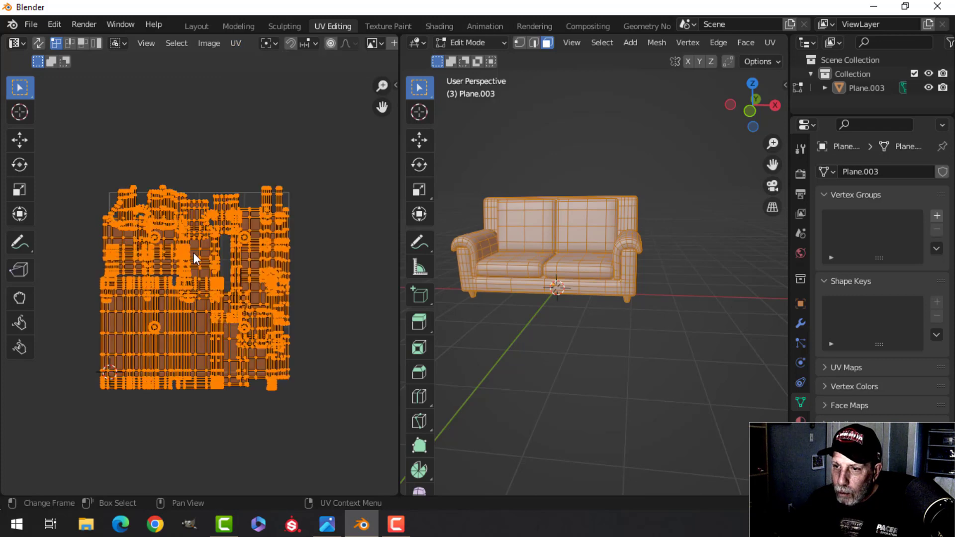
# Pack all the UV islands into a single tile with UVPackmaster3 and show the 3D viewport's sidebar.
pyautogui.press('n')
pyautogui.click(388, 223)
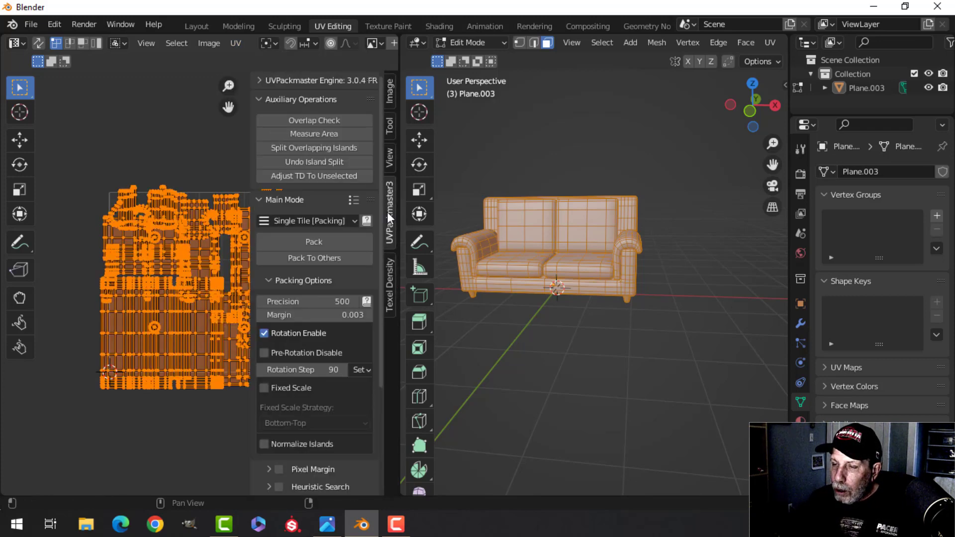
pyautogui.click(317, 240)
pyautogui.press('n')
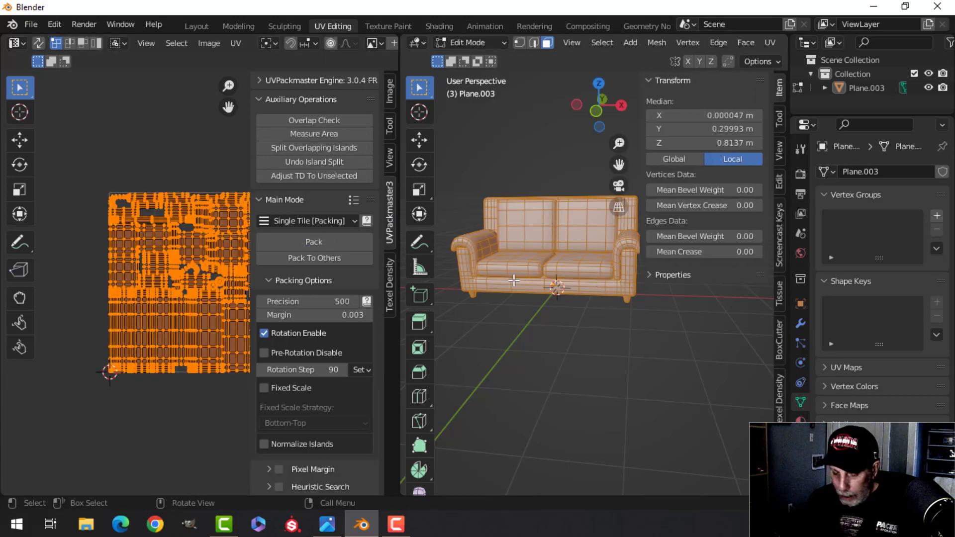
# Hide the 3D viewport's sidebar, return the sofa to Object Mode and open the file commands.
pyautogui.press('n')
pyautogui.press('n')
pyautogui.press('Tab')
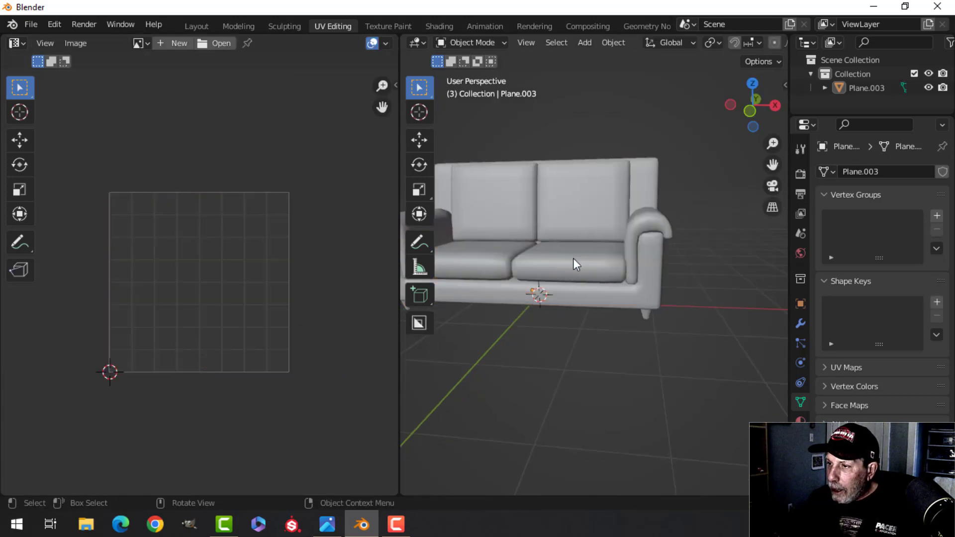
pyautogui.scroll(3, 655, 274)
pyautogui.scroll(-4, 636, 283)
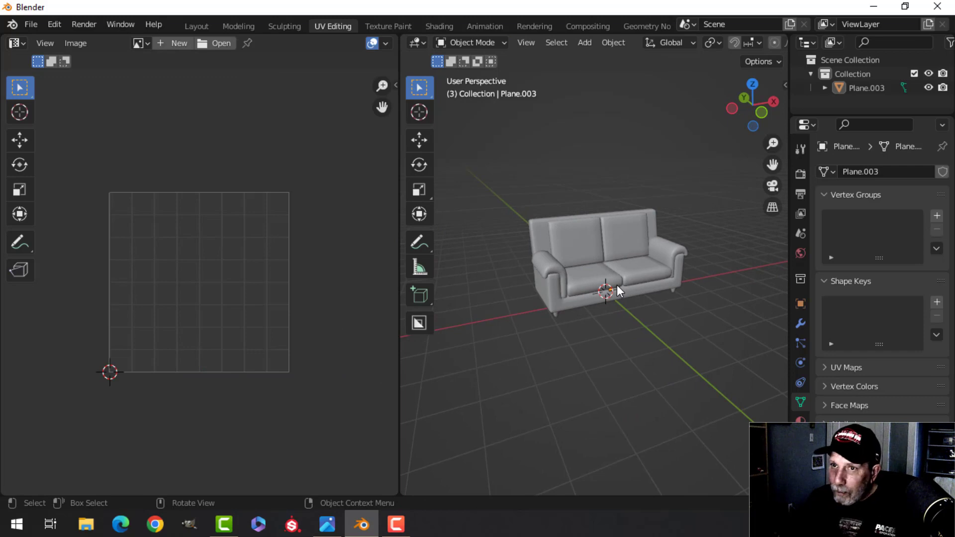
pyautogui.click(31, 23)
pyautogui.moveTo(87, 227)
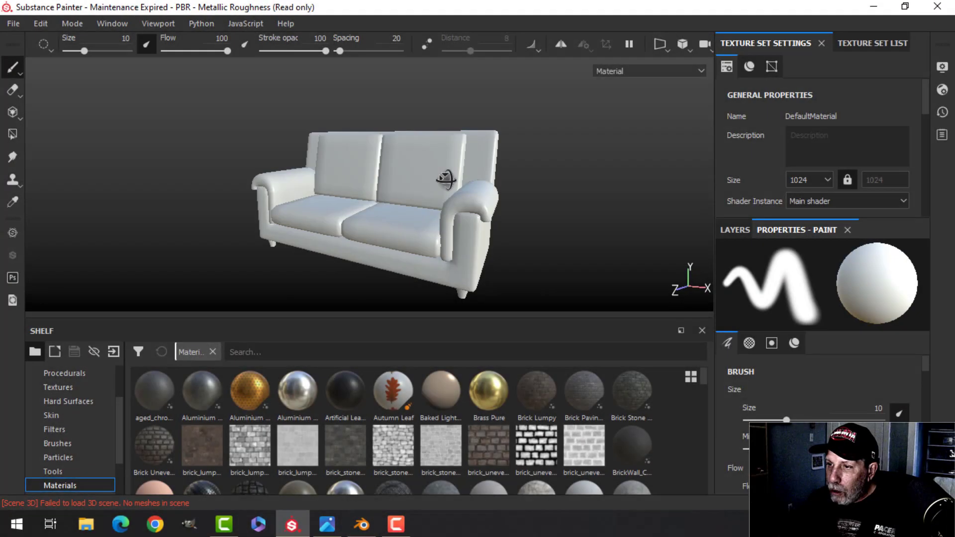
# In Substance Painter, bake the sofa's mesh maps at an output size of 1024, excluding ID and Thickness.
pyautogui.keyDown('alt'); pyautogui.moveTo(494, 183); pyautogui.dragTo(422, 167, button='middle'); pyautogui.keyUp('alt')
pyautogui.keyDown('alt'); pyautogui.moveTo(422, 167); pyautogui.dragTo(455, 186); pyautogui.keyUp('alt')
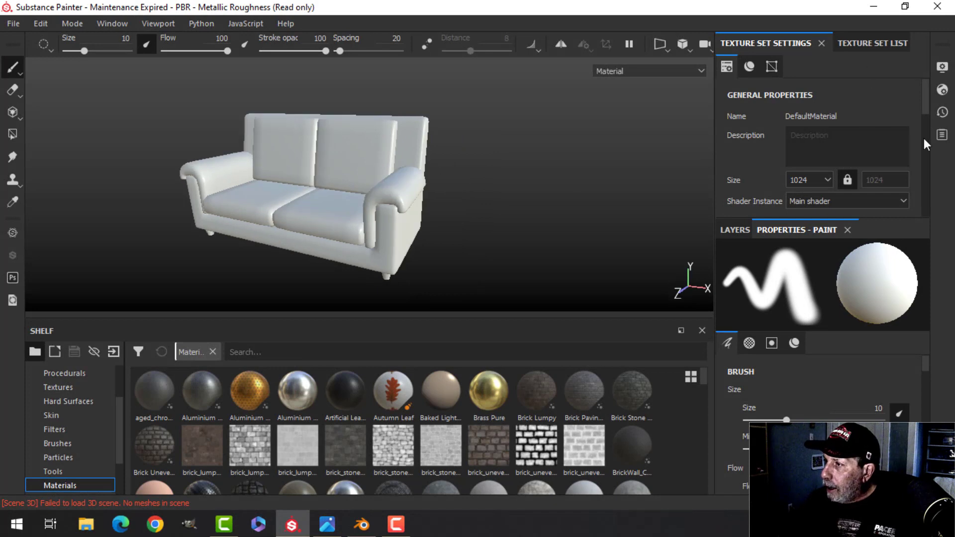
pyautogui.moveTo(930, 99); pyautogui.dragTo(895, 168)
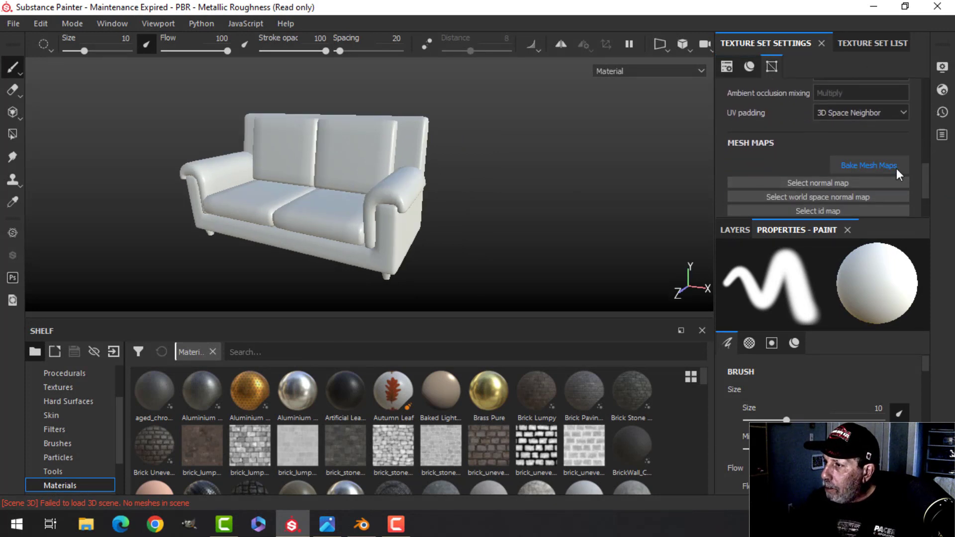
pyautogui.click(845, 165)
pyautogui.click(479, 69)
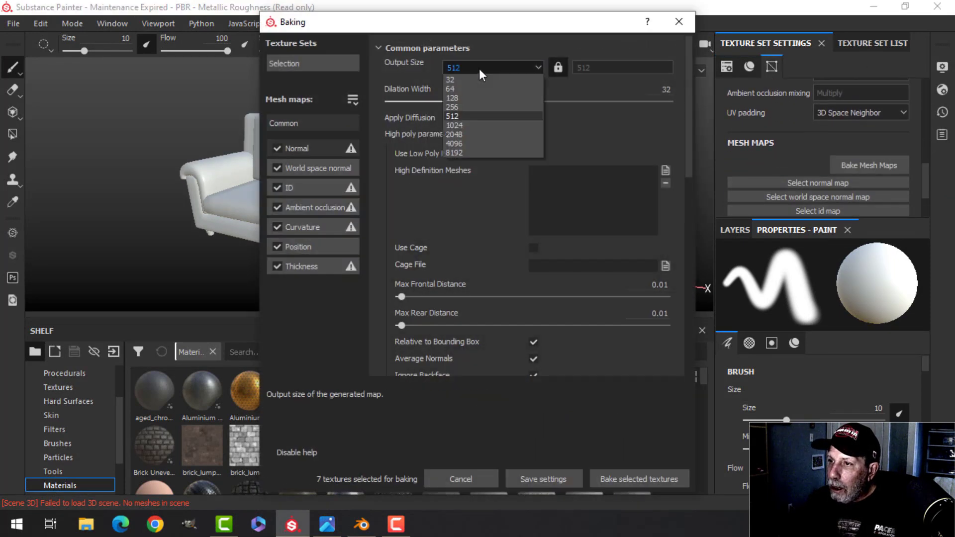
pyautogui.click(458, 125)
pyautogui.click(279, 188)
pyautogui.click(279, 266)
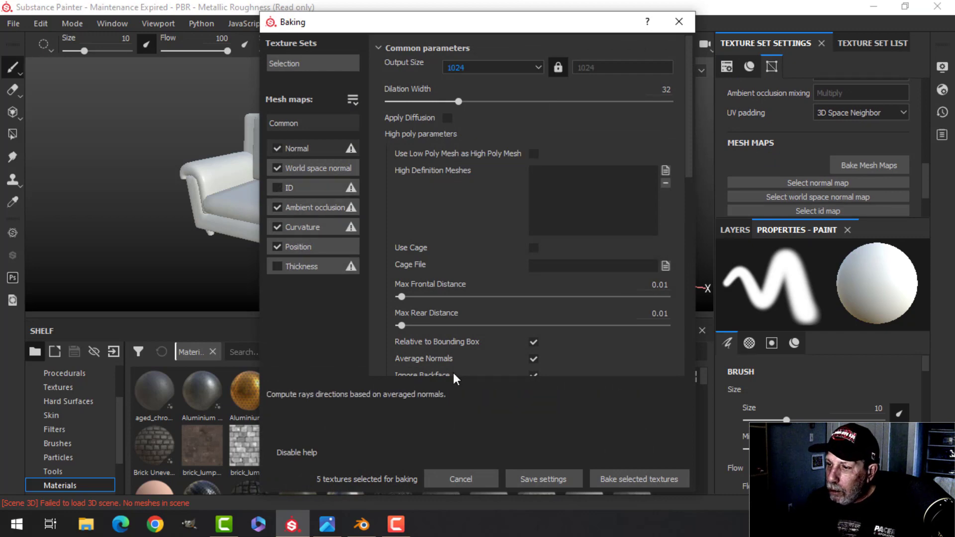
pyautogui.click(622, 476)
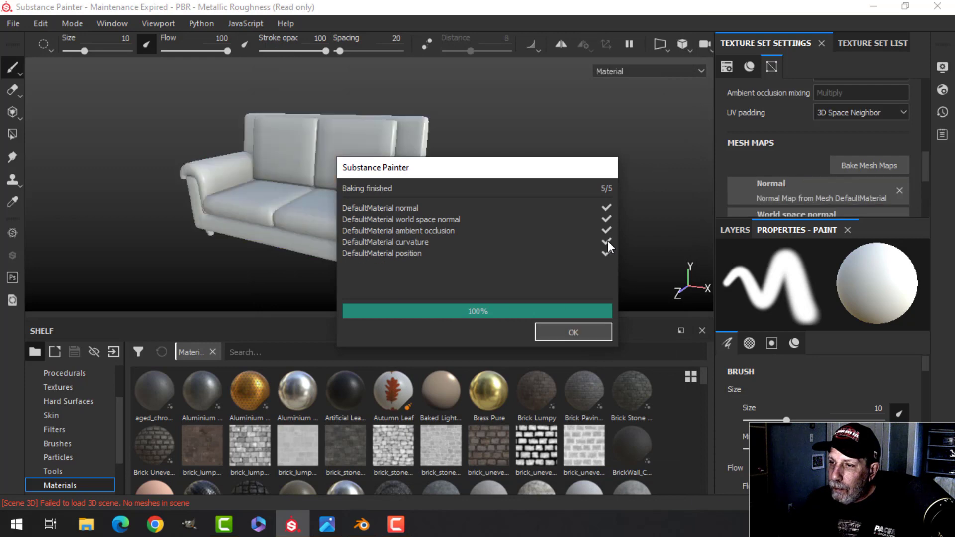
pyautogui.click(561, 327)
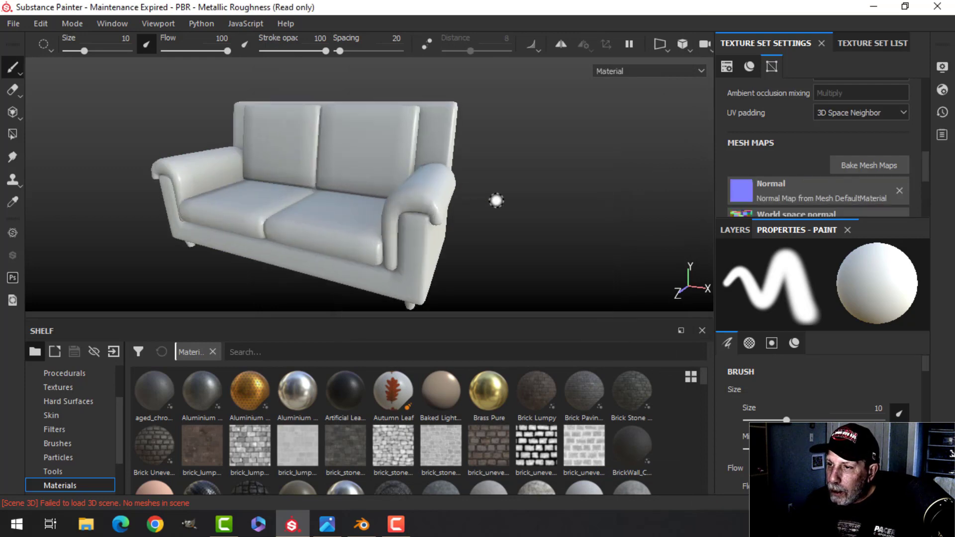
# Rename the DefaultMaterial texture set to Sofa and save the project as SofaVideo.
pyautogui.keyDown('alt'); pyautogui.moveTo(496, 200); pyautogui.dragTo(477, 214); pyautogui.keyUp('alt')
pyautogui.click(735, 230)
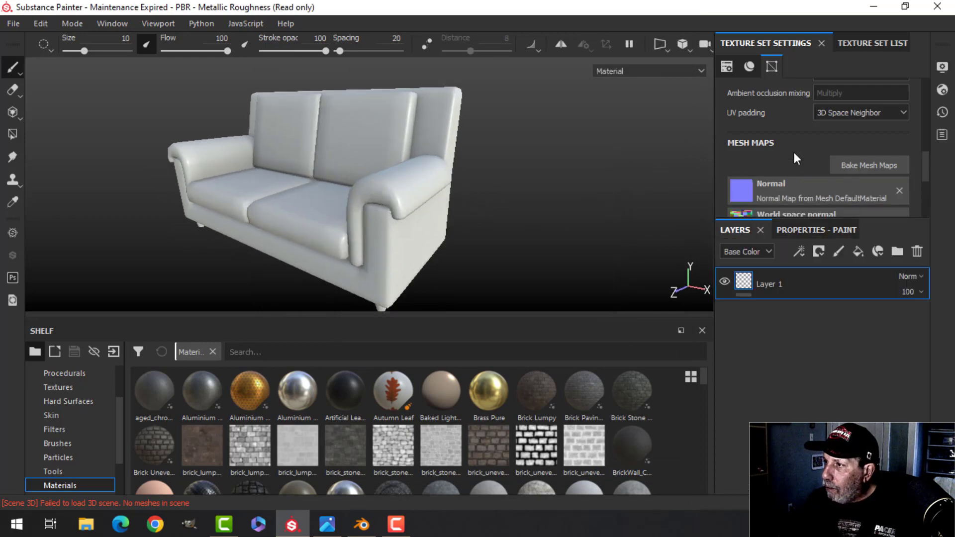
pyautogui.click(872, 44)
pyautogui.doubleClick(858, 80)
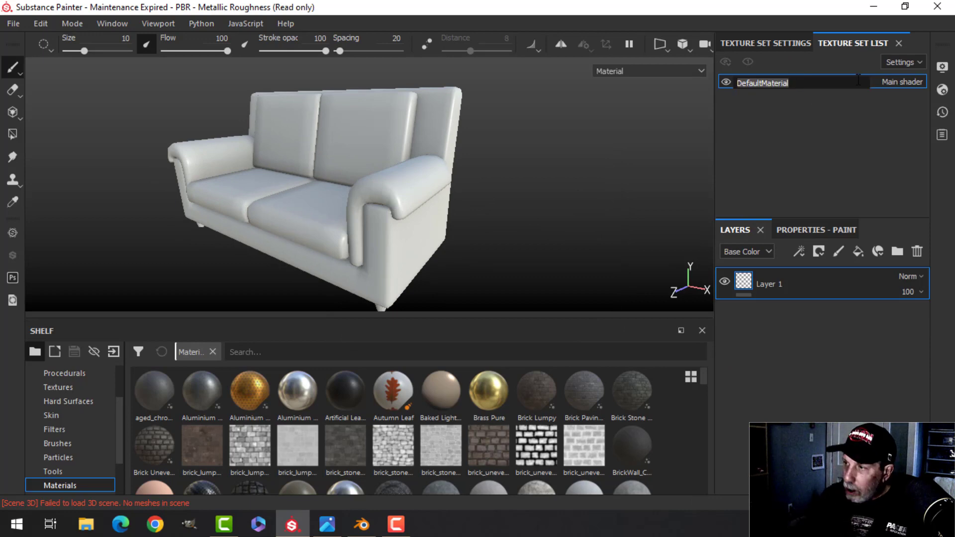
pyautogui.write('Sol')
pyautogui.press('Return')
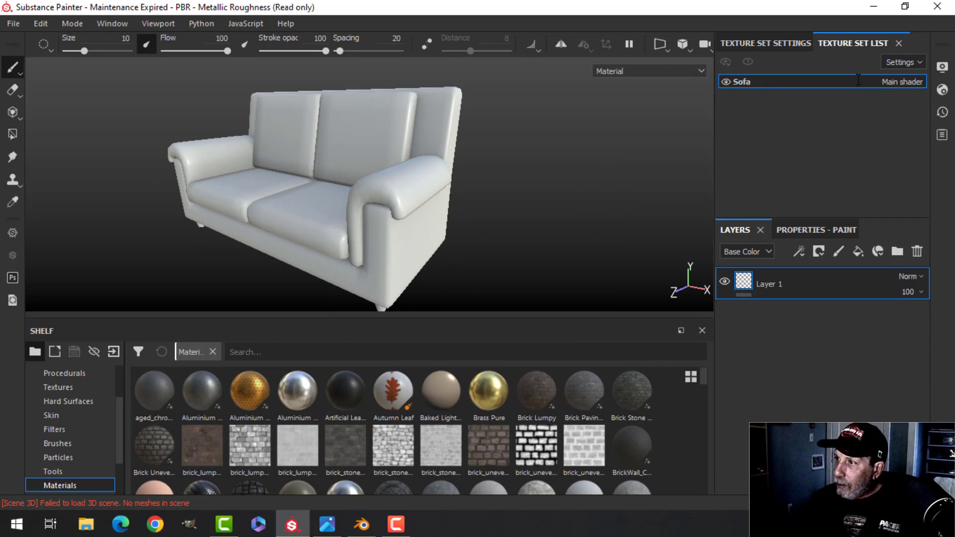
pyautogui.click(11, 25)
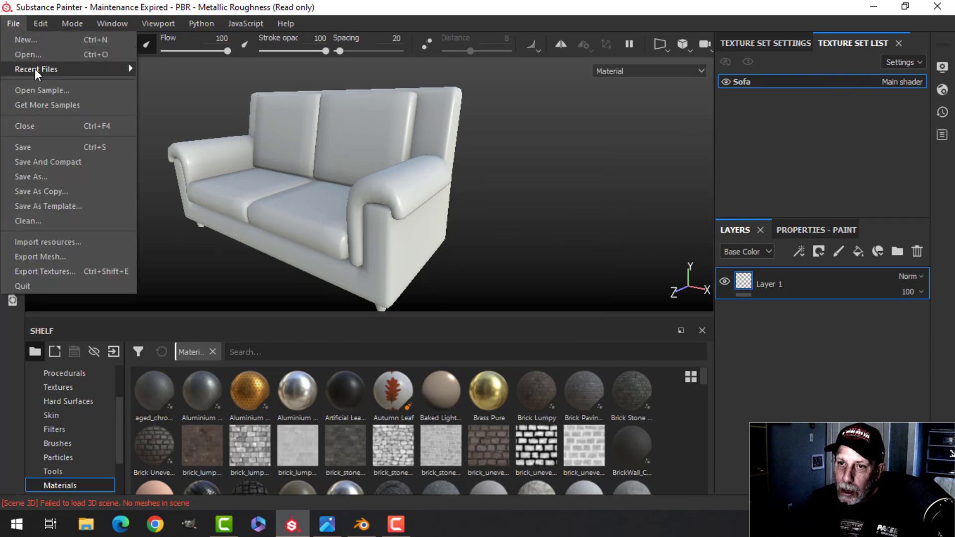
pyautogui.click(44, 176)
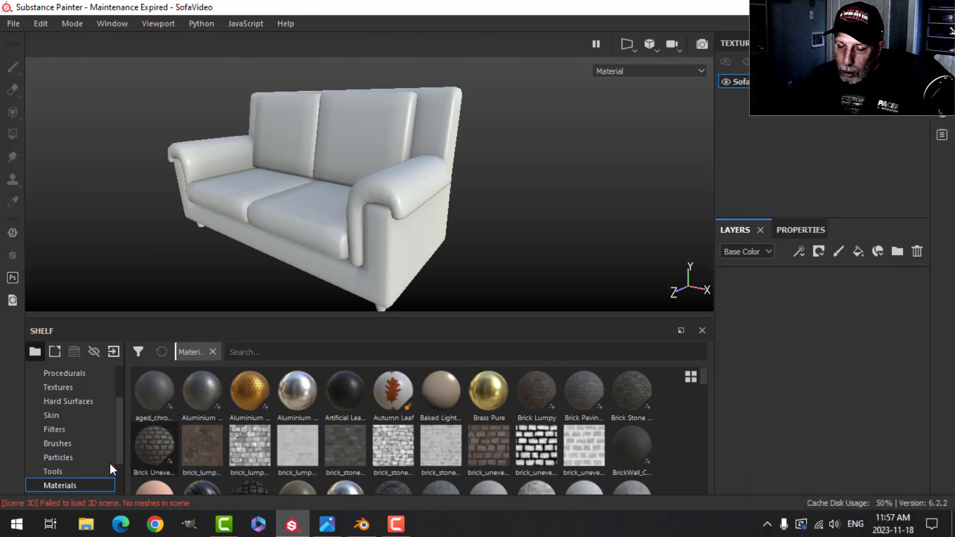
# Filter the material library with the search text "fabri".
pyautogui.scroll(-1, 77, 452)
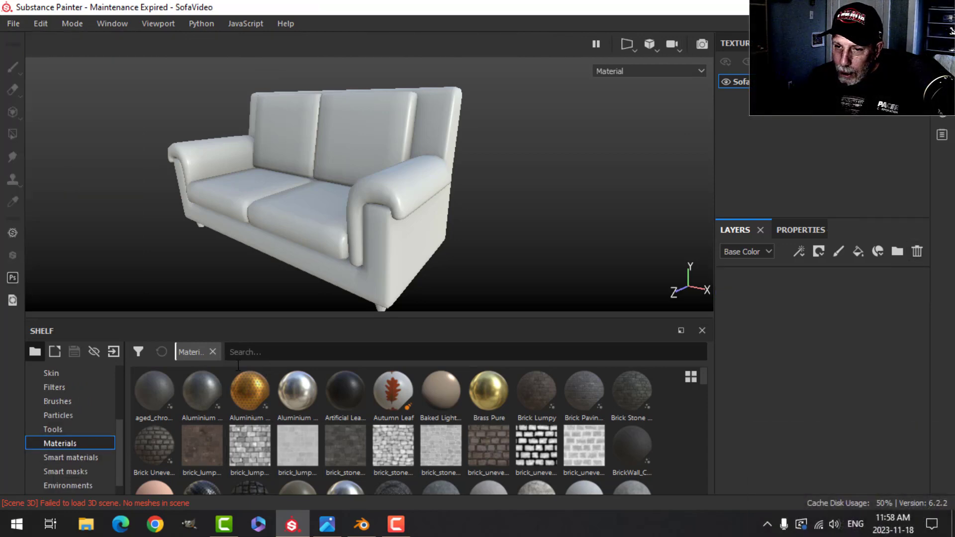
pyautogui.click(267, 353)
pyautogui.write('fabri')
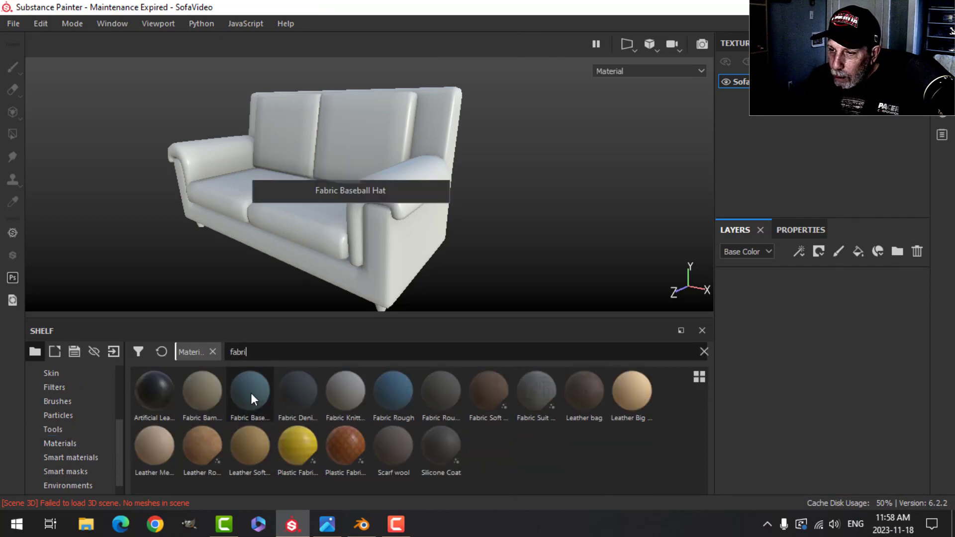
# Try the Fabric Denim Base material on the sofa and delete its layer.
pyautogui.moveTo(285, 395)
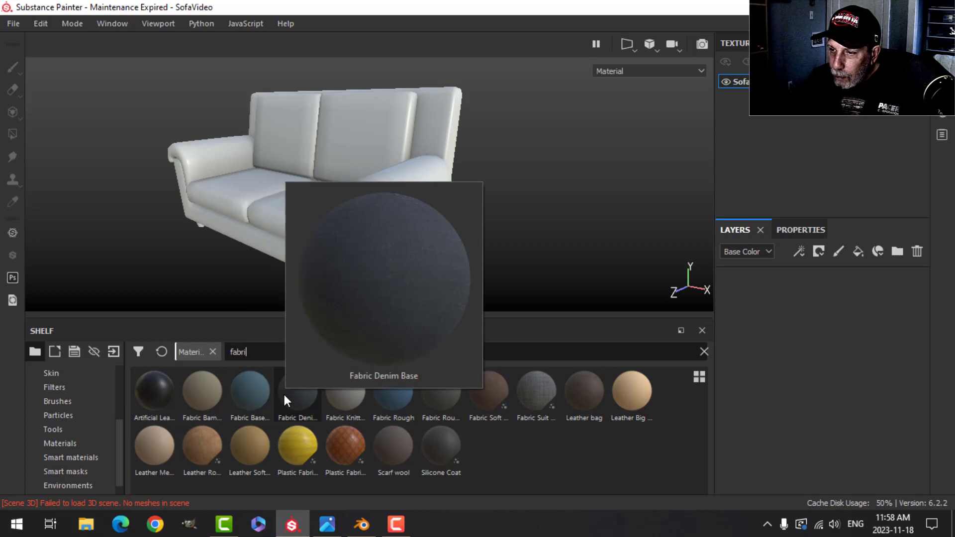
pyautogui.moveTo(285, 395); pyautogui.dragTo(768, 348)
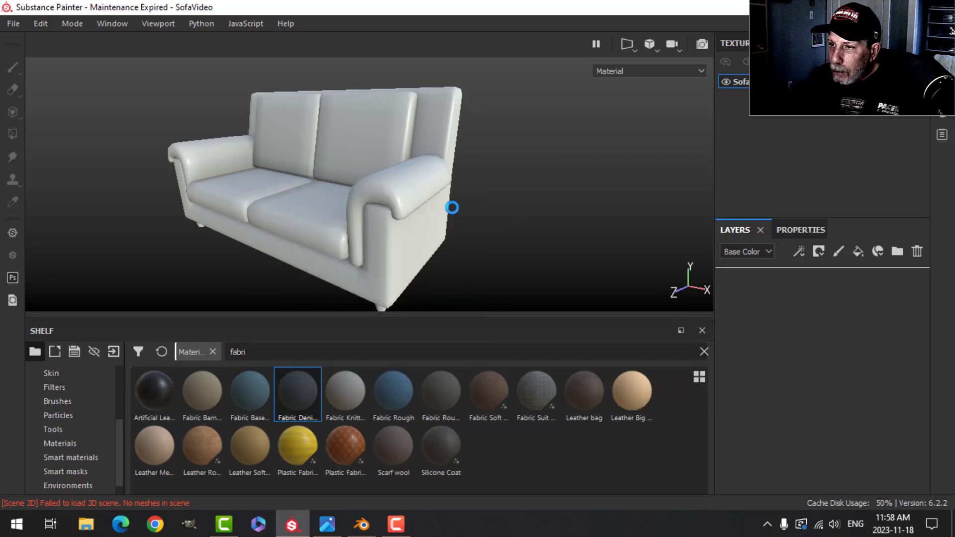
pyautogui.click(795, 230)
pyautogui.scroll(-5, 829, 420)
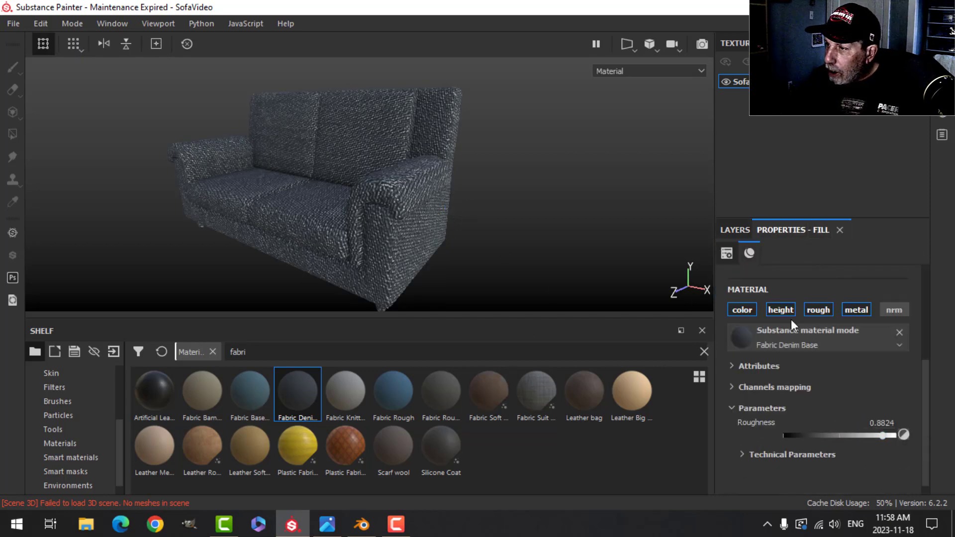
pyautogui.click(736, 230)
pyautogui.click(917, 251)
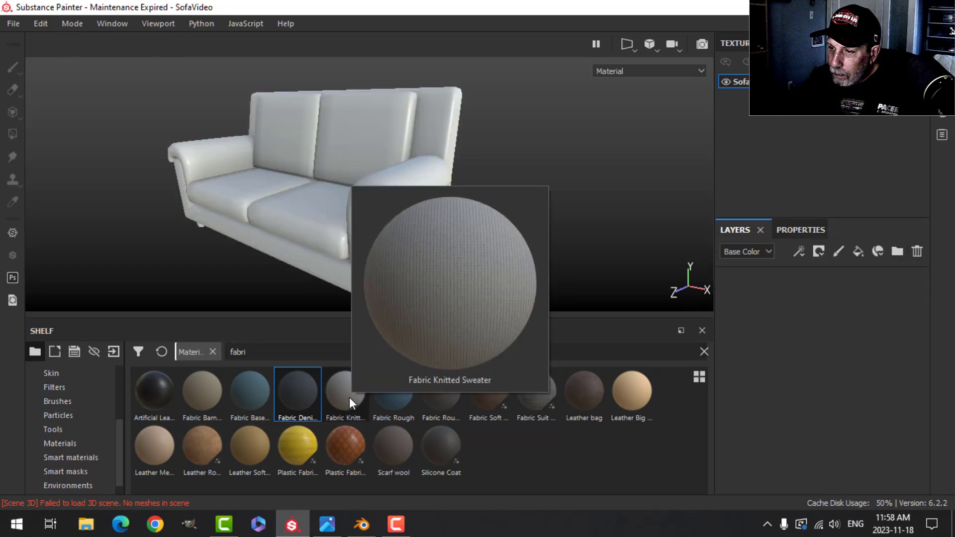
# Apply the Fabric Rough material to the sofa as a layer and change its colour to a pale yellow-green.
pyautogui.moveTo(399, 395)
pyautogui.moveTo(399, 395); pyautogui.dragTo(746, 339)
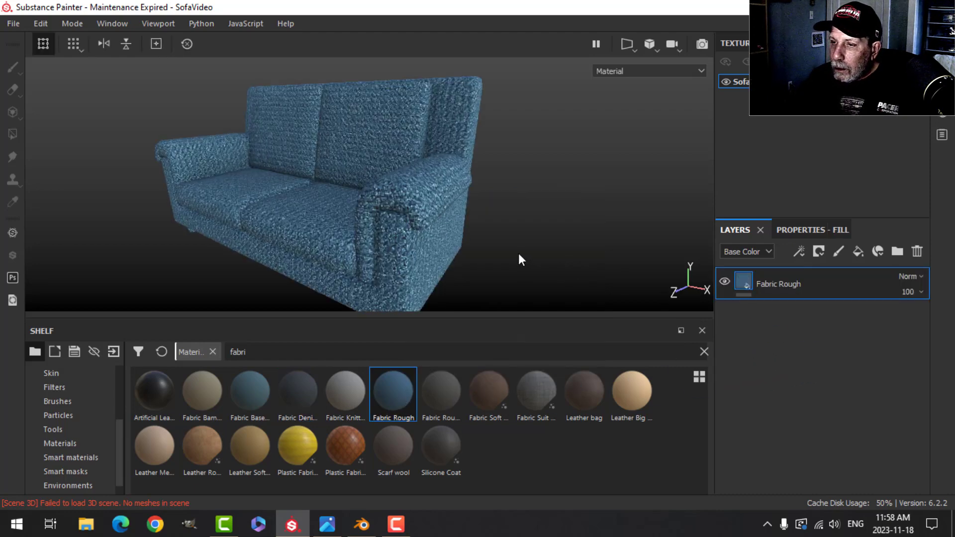
pyautogui.keyDown('alt'); pyautogui.moveTo(518, 253); pyautogui.dragTo(508, 242); pyautogui.keyUp('alt')
pyautogui.click(812, 230)
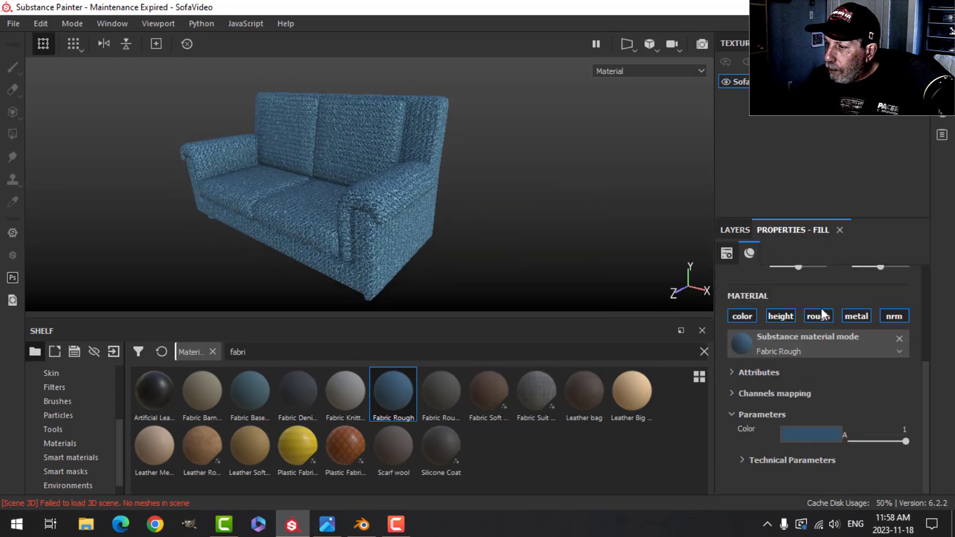
pyautogui.click(822, 432)
pyautogui.moveTo(876, 352); pyautogui.dragTo(885, 376)
pyautogui.moveTo(816, 348); pyautogui.dragTo(795, 324)
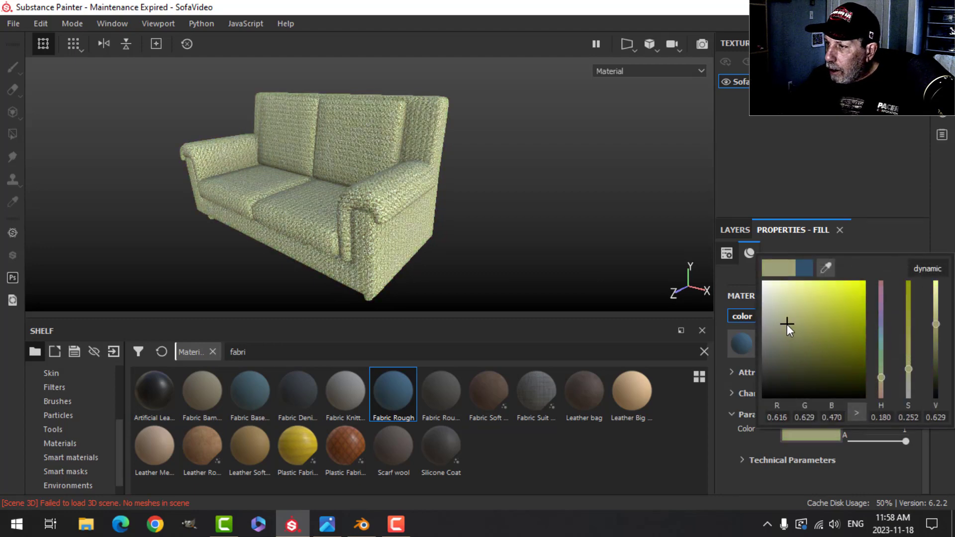
pyautogui.click(726, 232)
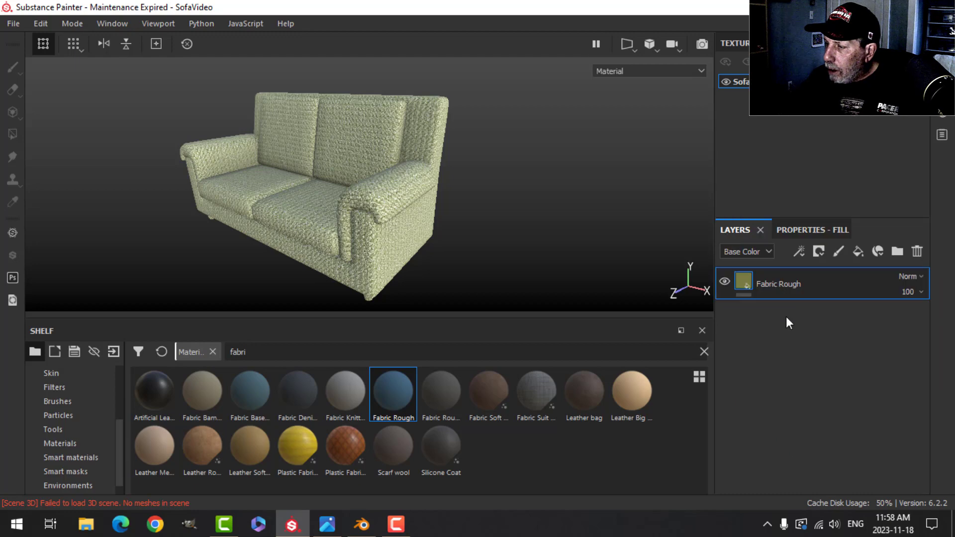
# Set the Fabric Rough layer's UV transformation scale to 8.
pyautogui.click(819, 230)
pyautogui.scroll(3, 817, 352)
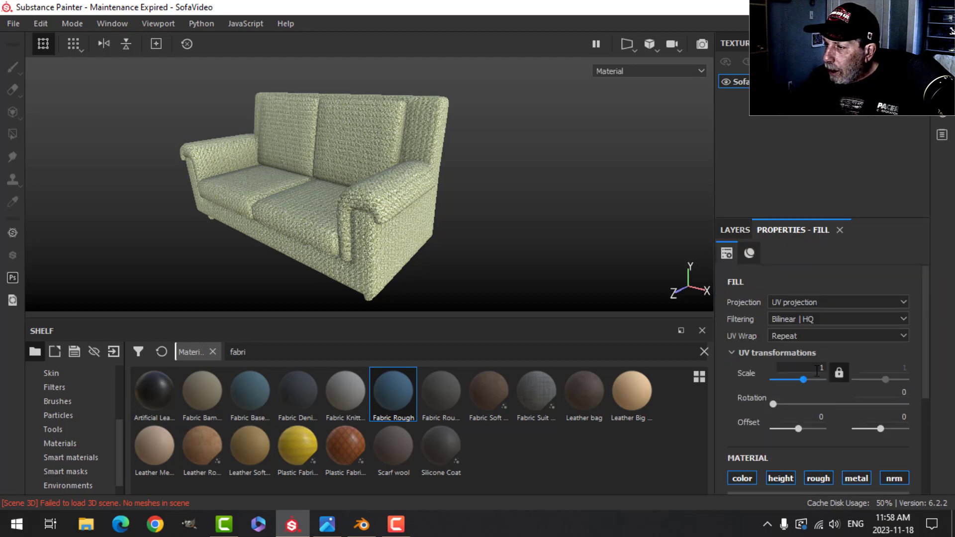
pyautogui.write('8')
pyautogui.press('Return')
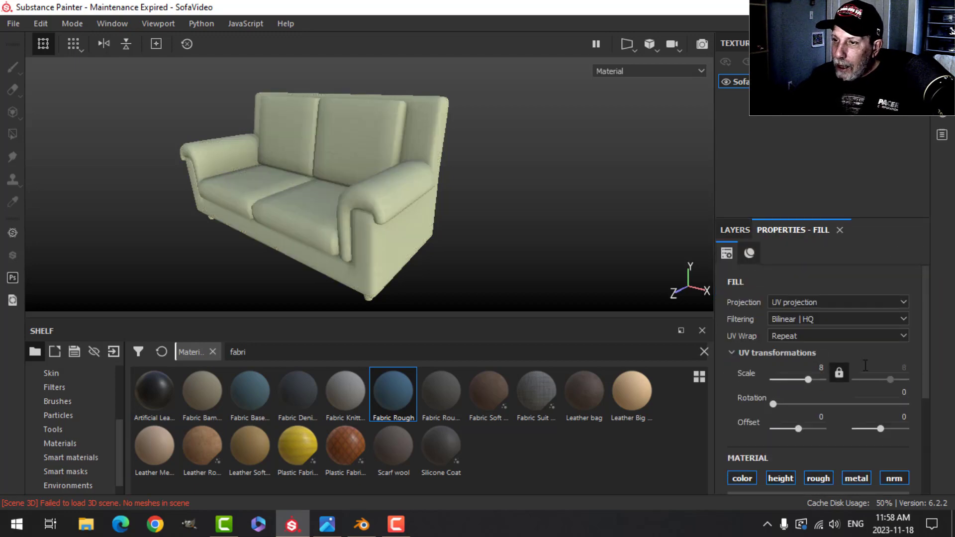
pyautogui.scroll(3, 492, 268)
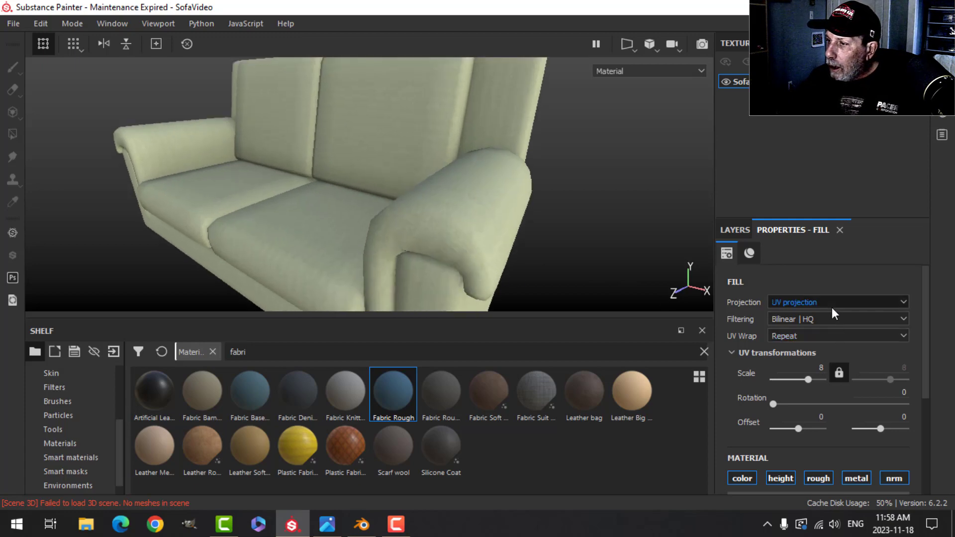
# Switch the Fabric Rough layer to tri-planar projection and set its scale to 4.
pyautogui.click(811, 304)
pyautogui.click(799, 332)
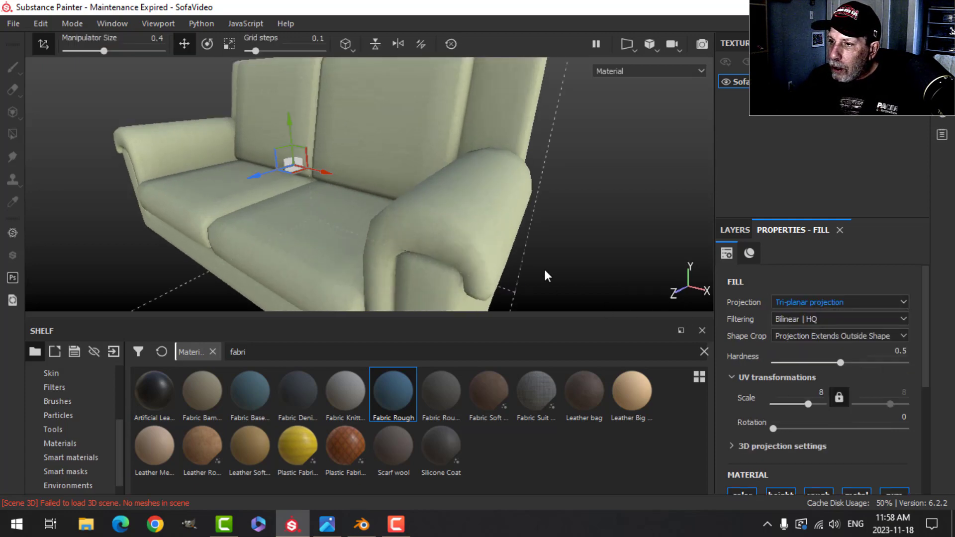
pyautogui.keyDown('alt'); pyautogui.moveTo(485, 234); pyautogui.dragTo(486, 208); pyautogui.keyUp('alt')
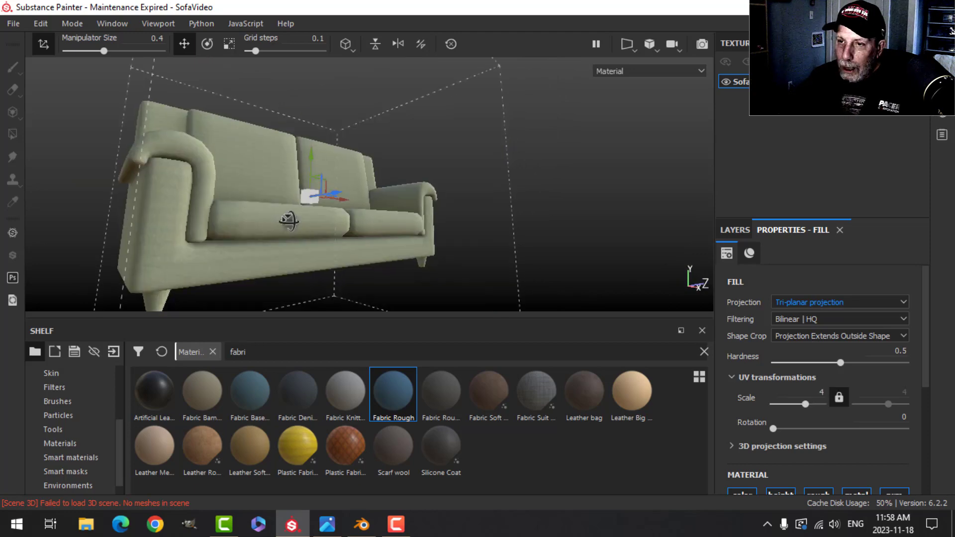
pyautogui.keyDown('alt'); pyautogui.moveTo(290, 221); pyautogui.dragTo(330, 235); pyautogui.keyUp('alt')
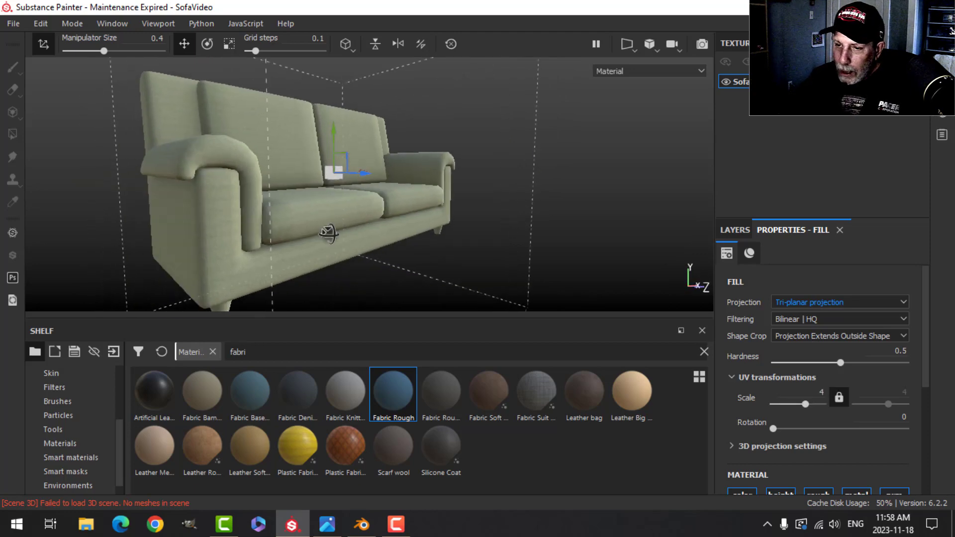
# Delete the Fabric Rough layer and apply the Leather Rough material to the sofa instead.
pyautogui.click(734, 230)
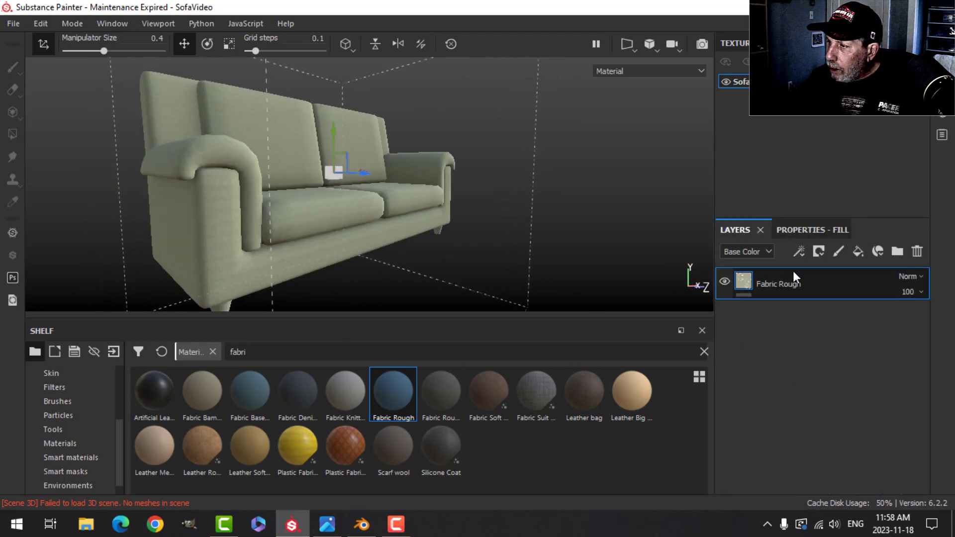
pyautogui.click(915, 251)
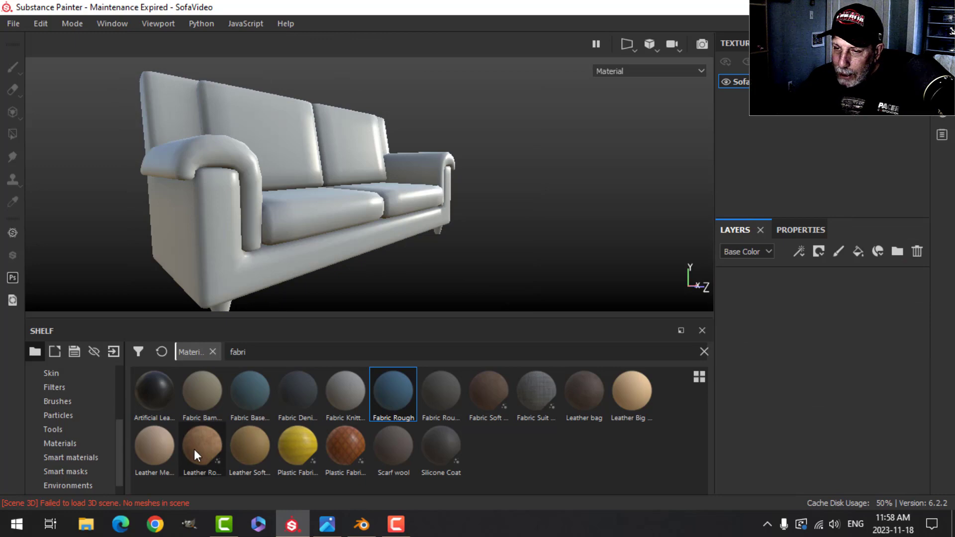
pyautogui.moveTo(201, 453)
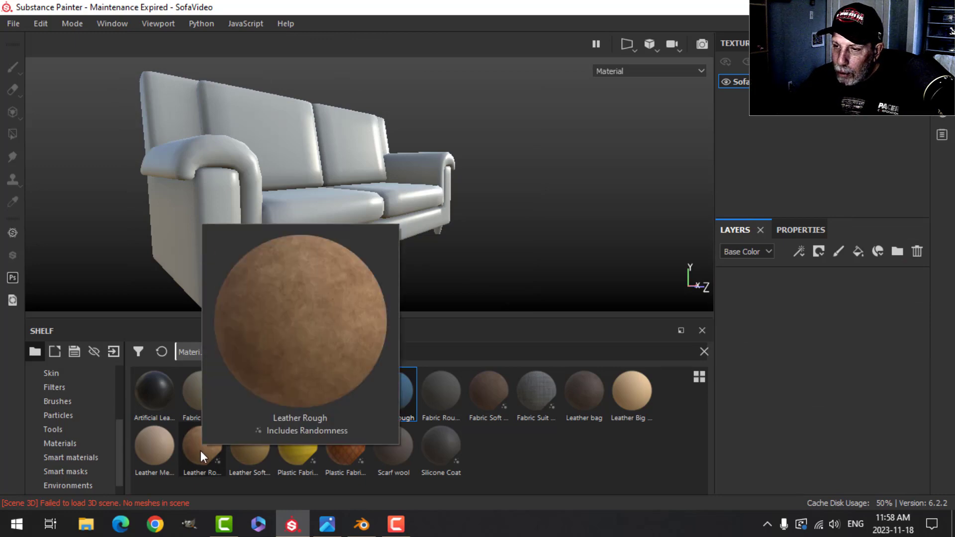
pyautogui.moveTo(201, 450); pyautogui.dragTo(788, 348)
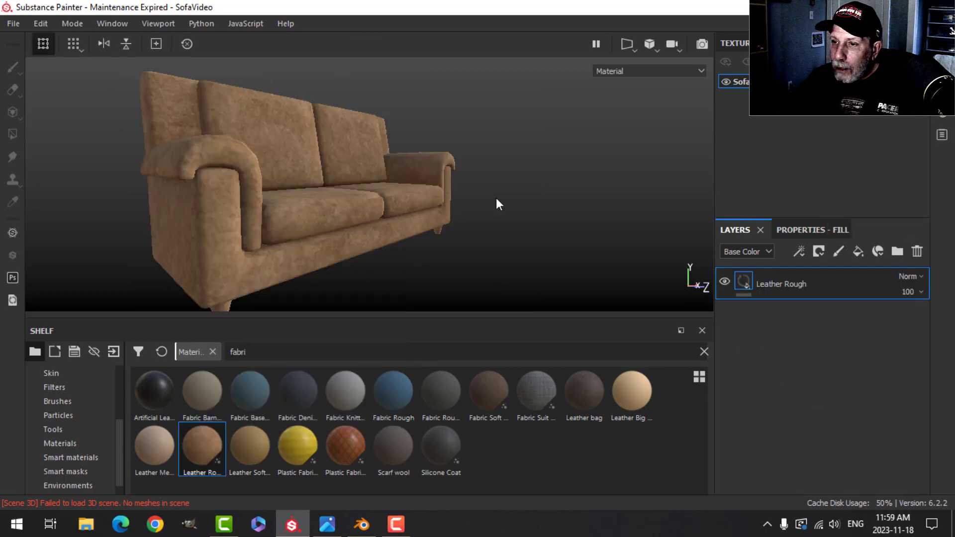
pyautogui.moveTo(508, 205)
pyautogui.keyDown('alt'); pyautogui.mouseDown()
pyautogui.moveTo(496, 179)
pyautogui.moveTo(494, 191)
pyautogui.mouseUp(); pyautogui.keyUp('alt')
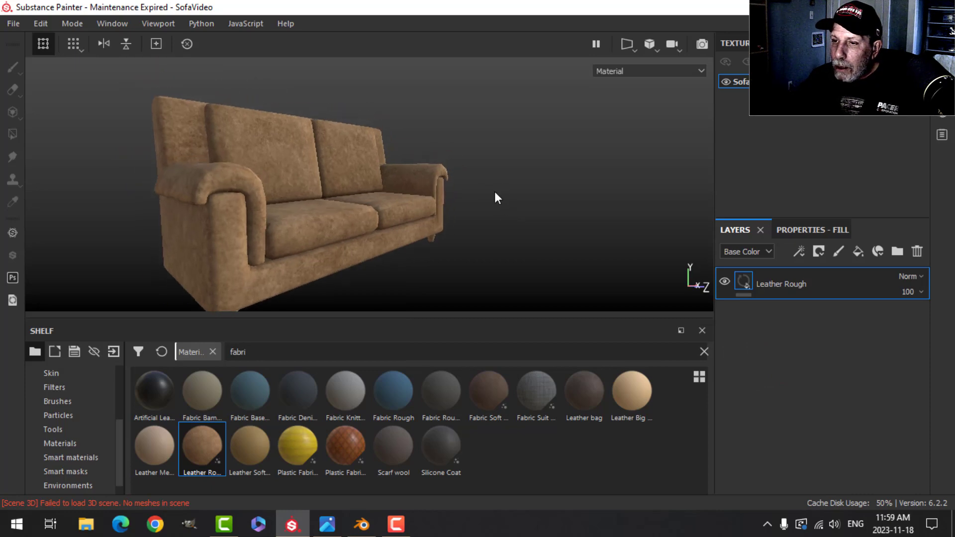
# Set the Leather Rough layer's UV transformation scale to 4 and check the leather grain on the cushions.
pyautogui.click(803, 231)
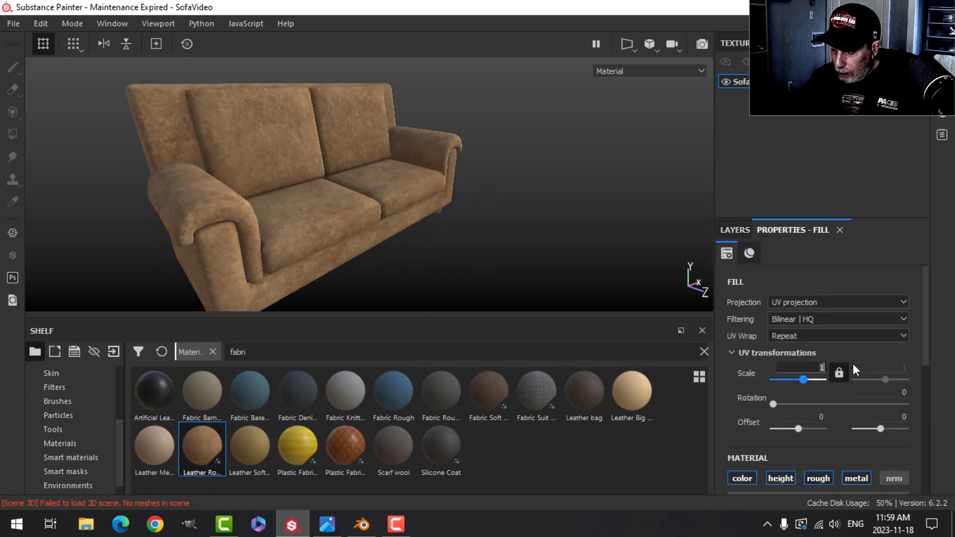
pyautogui.write('4')
pyautogui.press('Return')
pyautogui.scroll(3, 286, 207)
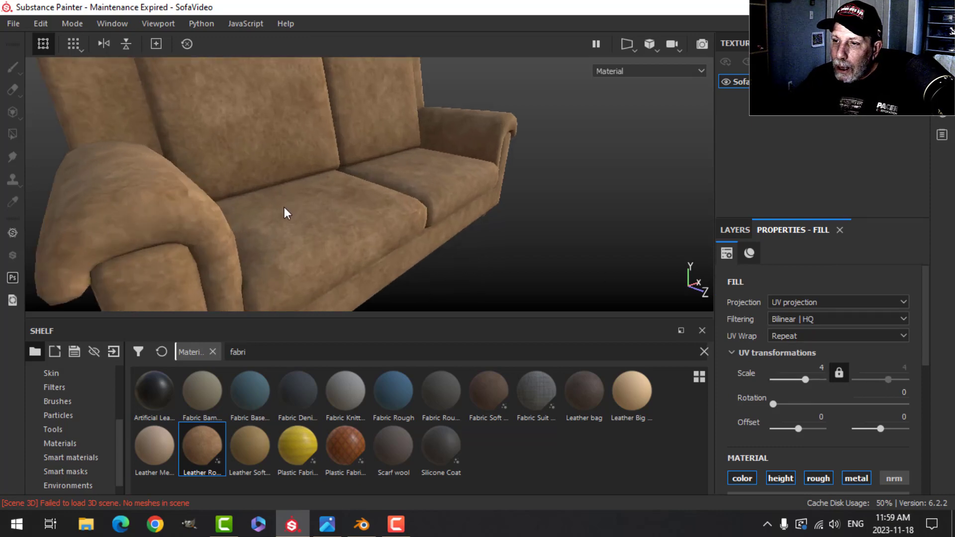
pyautogui.scroll(-2, 287, 213)
pyautogui.keyDown('alt'); pyautogui.moveTo(335, 228); pyautogui.dragTo(261, 245); pyautogui.keyUp('alt')
pyautogui.scroll(2, 356, 226)
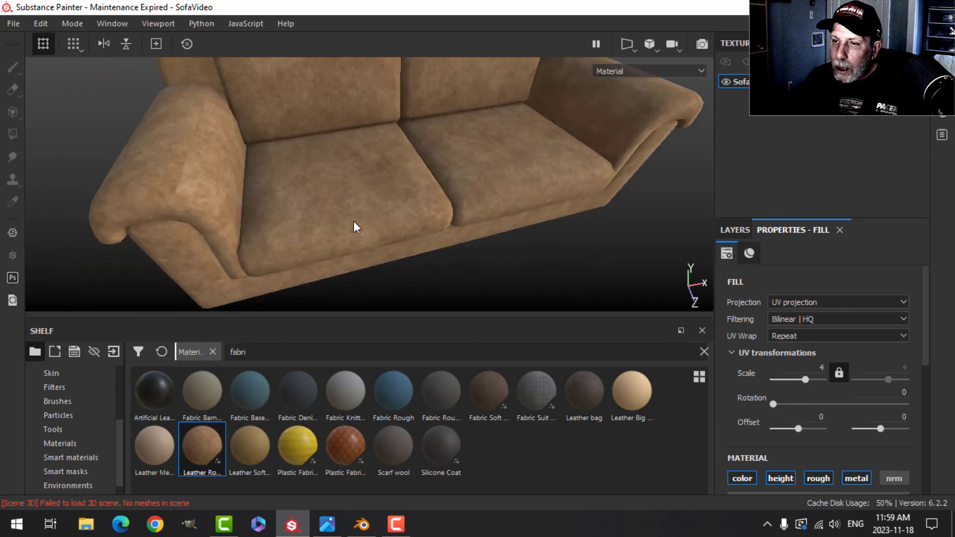
pyautogui.keyDown('alt'); pyautogui.moveTo(356, 226); pyautogui.dragTo(328, 230); pyautogui.keyUp('alt')
# Switch the Leather Rough layer to tri-planar projection and hide the projection manipulator.
pyautogui.click(808, 302)
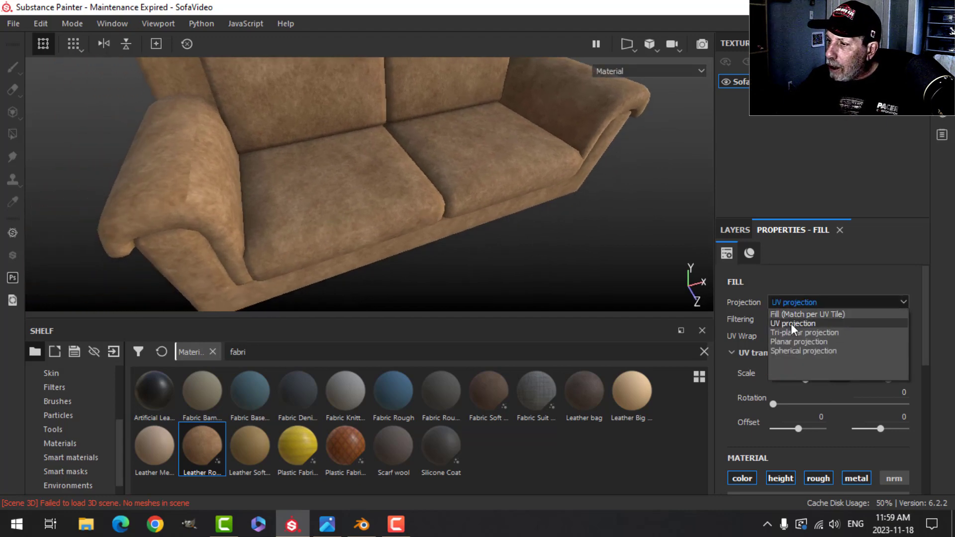
pyautogui.click(791, 332)
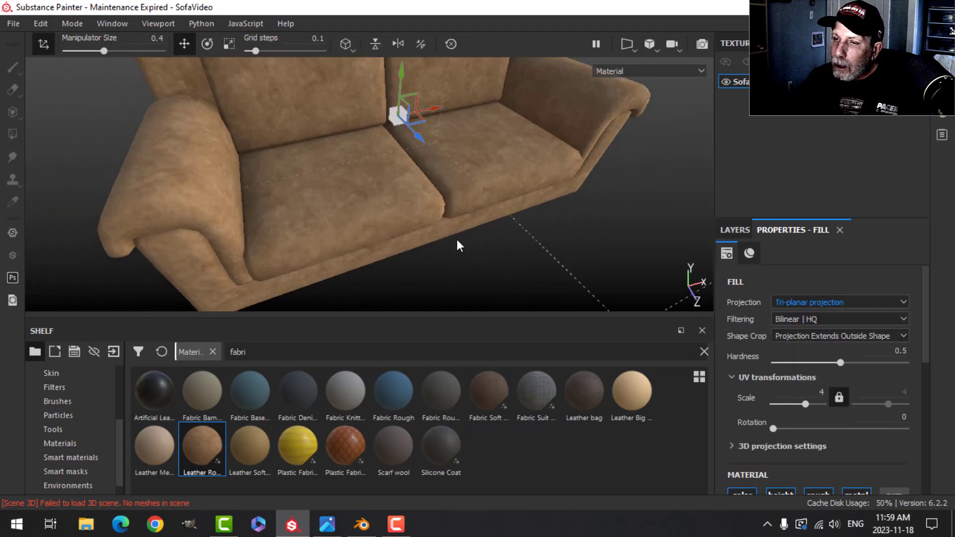
pyautogui.scroll(-2, 456, 240)
pyautogui.scroll(1, 461, 233)
pyautogui.keyDown('alt'); pyautogui.moveTo(458, 234); pyautogui.dragTo(414, 216); pyautogui.keyUp('alt')
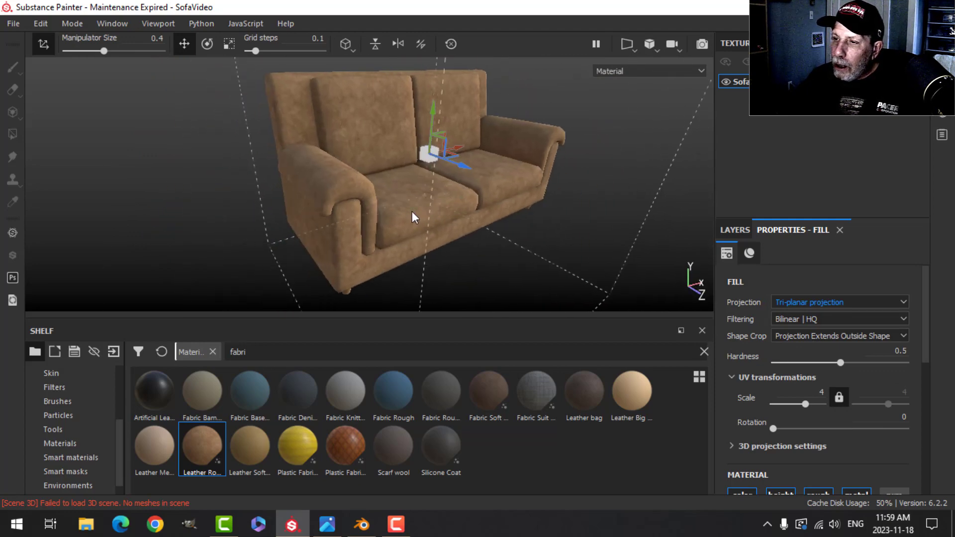
pyautogui.click(43, 43)
pyautogui.click(734, 230)
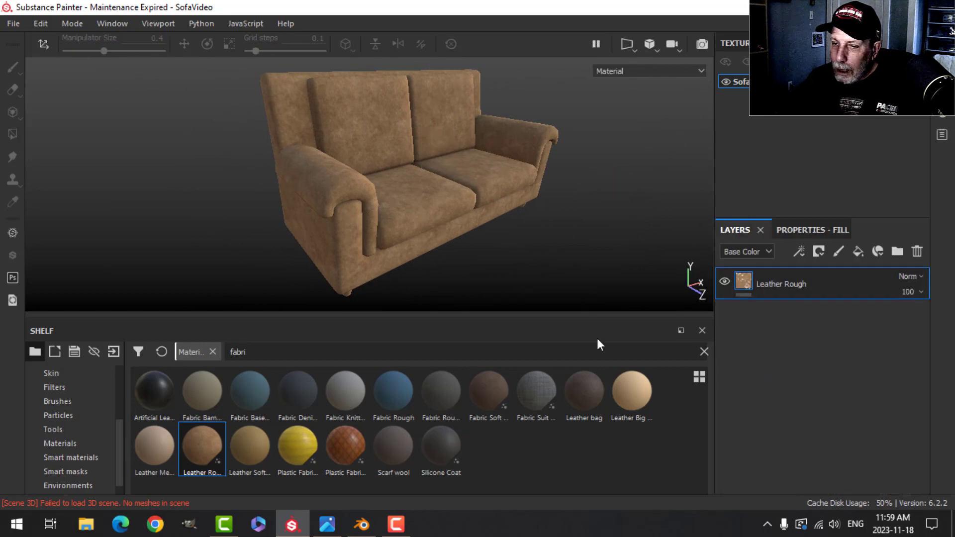
# Search the smart materials for wood.
pyautogui.moveTo(470, 245)
pyautogui.keyDown('alt'); pyautogui.mouseDown()
pyautogui.moveTo(458, 229)
pyautogui.moveTo(465, 258)
pyautogui.mouseUp(); pyautogui.keyUp('alt')
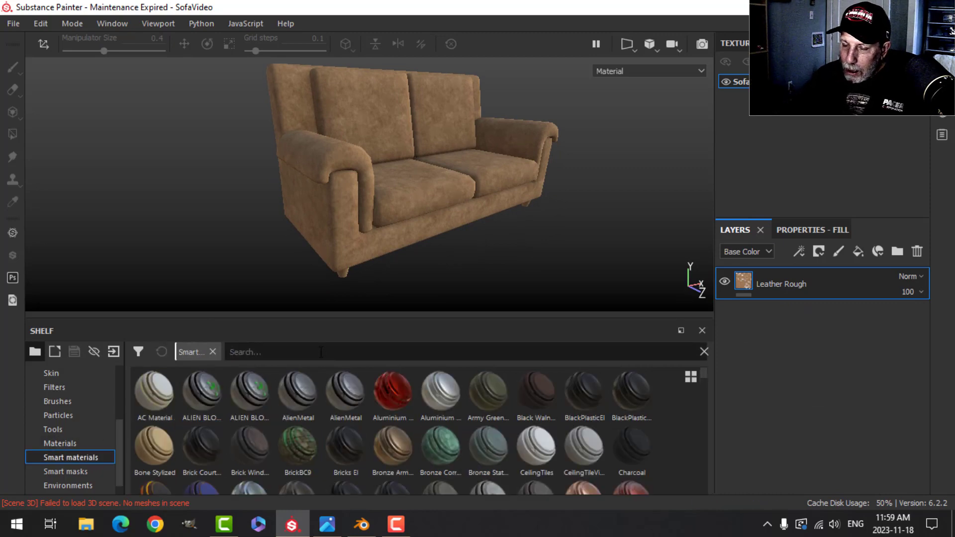
pyautogui.click(321, 352)
pyautogui.write('wood')
pyautogui.scroll(-3, 255, 467)
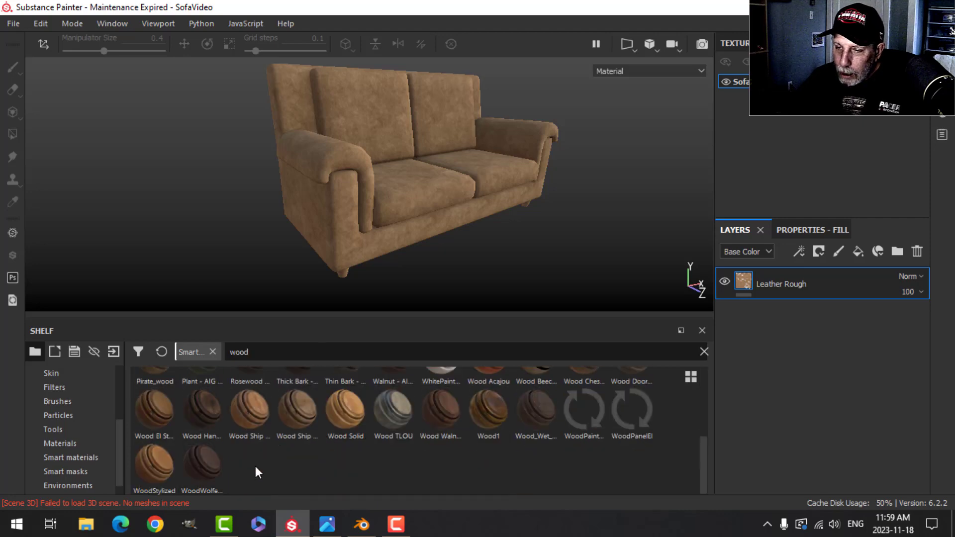
# Try the WoodStylized smart material above the Leather Rough layer, and undo it.
pyautogui.moveTo(153, 473); pyautogui.dragTo(762, 278)
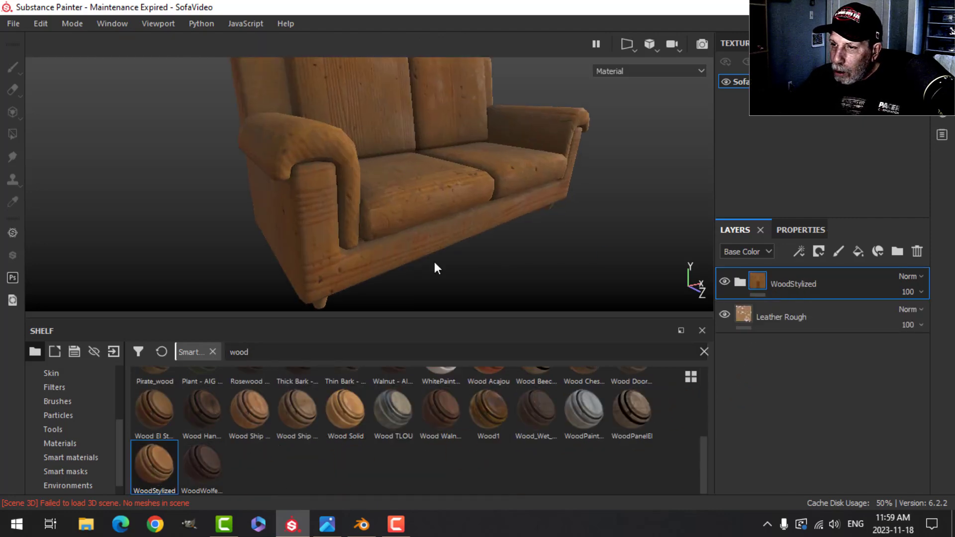
pyautogui.keyDown('alt'); pyautogui.moveTo(434, 262); pyautogui.dragTo(433, 251); pyautogui.keyUp('alt')
pyautogui.hotkey('ctrl', 'z')
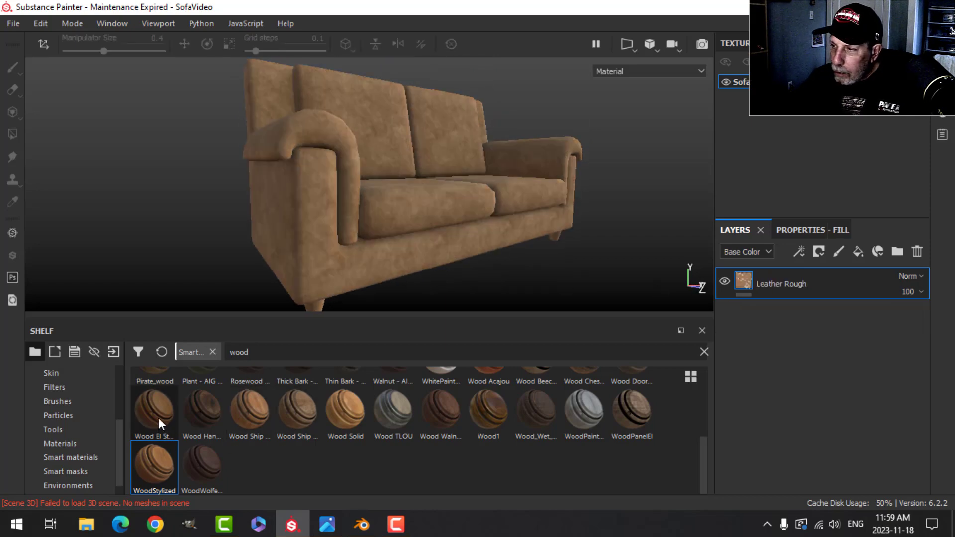
# Apply the Wood El Stylized smart material above the Leather Rough layer and give it a black mask.
pyautogui.moveTo(159, 424); pyautogui.dragTo(751, 270)
pyautogui.keyDown('alt'); pyautogui.moveTo(452, 301); pyautogui.dragTo(449, 247); pyautogui.keyUp('alt')
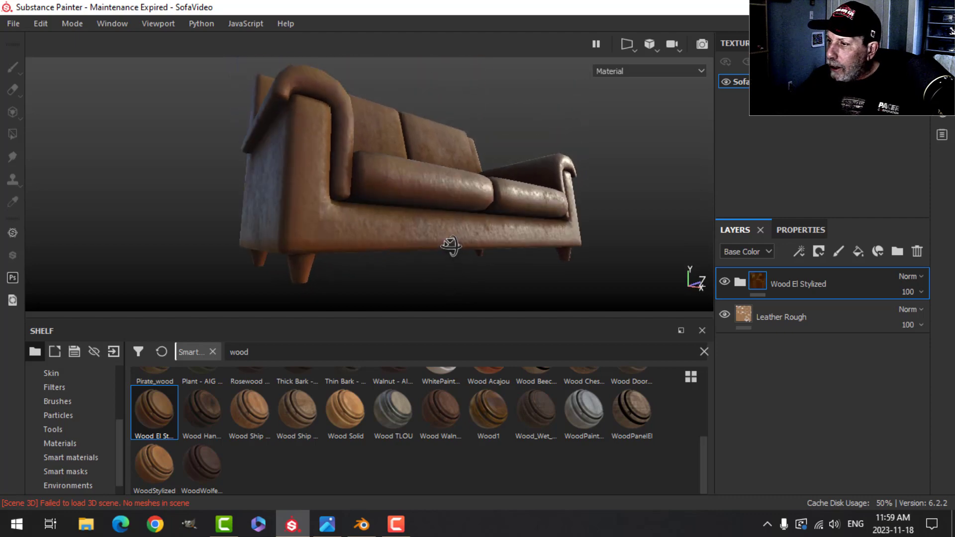
pyautogui.click(819, 252)
pyautogui.click(828, 281)
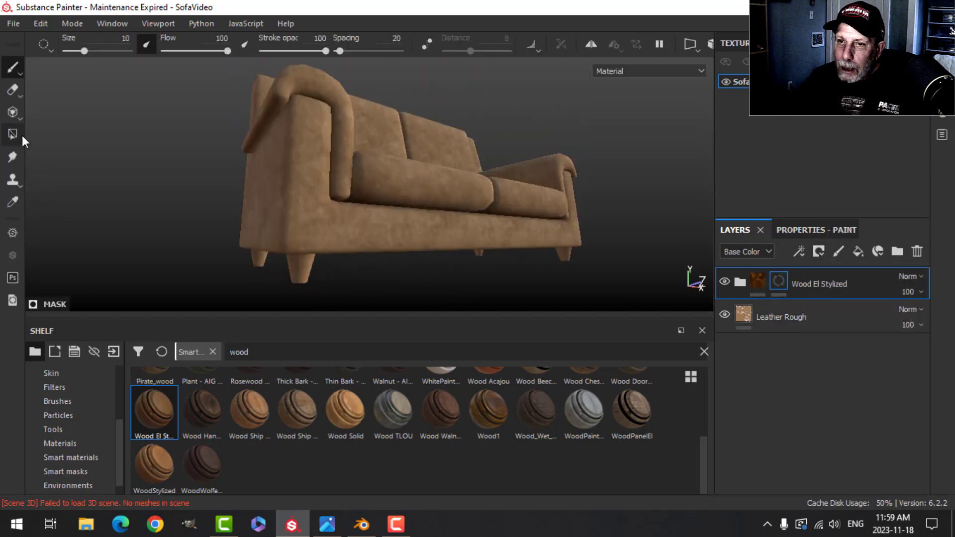
# Reveal the wood only on the sofa legs by polygon-filling them in the mask with mesh fill mode.
pyautogui.click(13, 134)
pyautogui.click(794, 230)
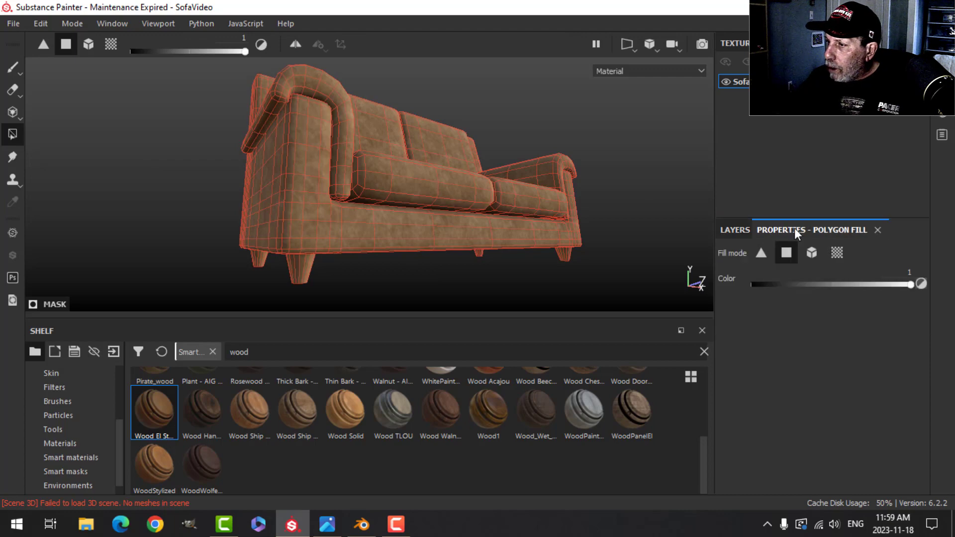
pyautogui.click(811, 252)
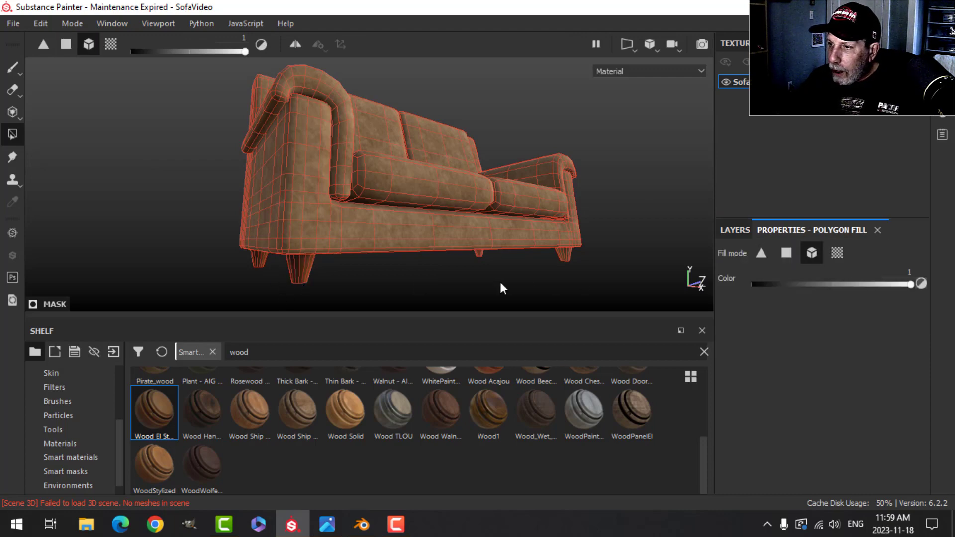
pyautogui.scroll(6, 500, 288)
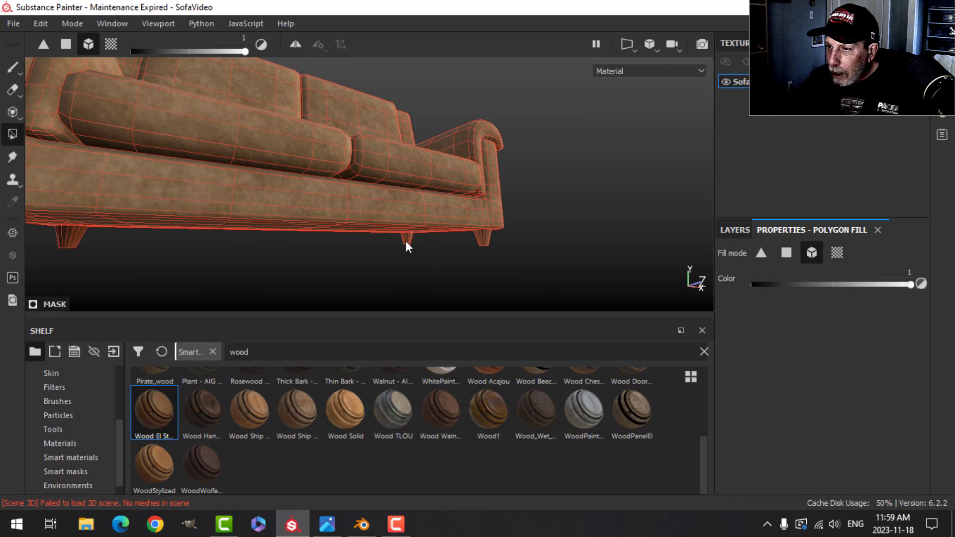
pyautogui.click(12, 67)
pyautogui.moveTo(181, 188)
pyautogui.keyDown('alt'); pyautogui.mouseDown()
pyautogui.moveTo(324, 212)
pyautogui.moveTo(320, 239)
pyautogui.moveTo(311, 196)
pyautogui.moveTo(249, 226)
pyautogui.moveTo(366, 209)
pyautogui.moveTo(492, 215)
pyautogui.moveTo(473, 217)
pyautogui.moveTo(496, 162)
pyautogui.moveTo(373, 230)
pyautogui.moveTo(363, 222)
pyautogui.moveTo(407, 266)
pyautogui.moveTo(392, 249)
pyautogui.mouseUp(); pyautogui.keyUp('alt')
pyautogui.click(734, 230)
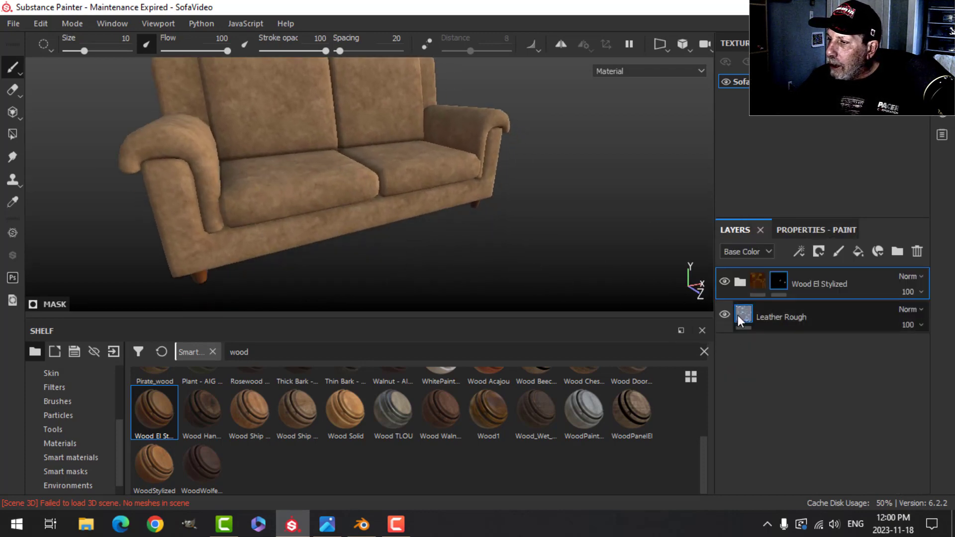
# Add a fill layer above Leather Rough with only the colour channel active and make its base colour a darker neutral grey.
pyautogui.click(738, 315)
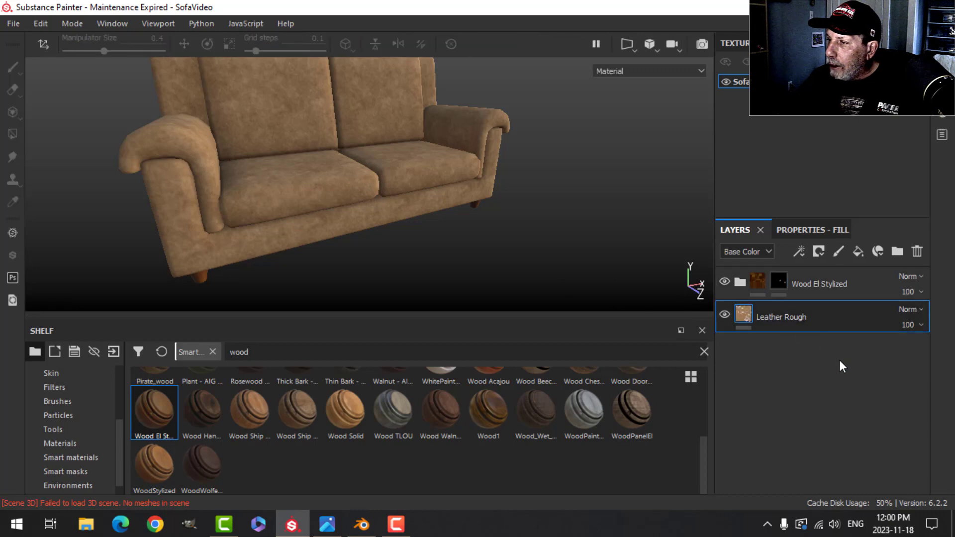
pyautogui.click(864, 248)
pyautogui.click(813, 229)
pyautogui.scroll(-3, 800, 413)
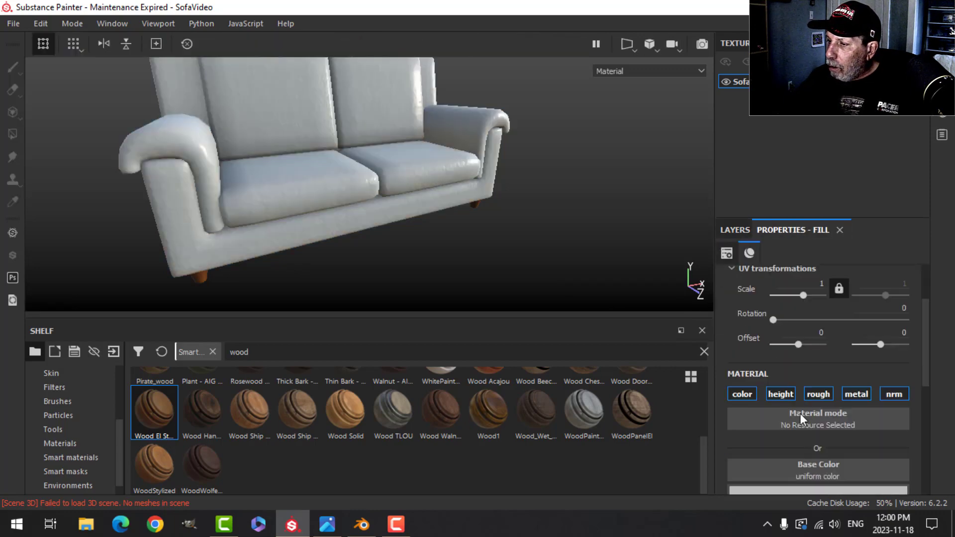
pyautogui.scroll(-3, 807, 389)
pyautogui.click(796, 394)
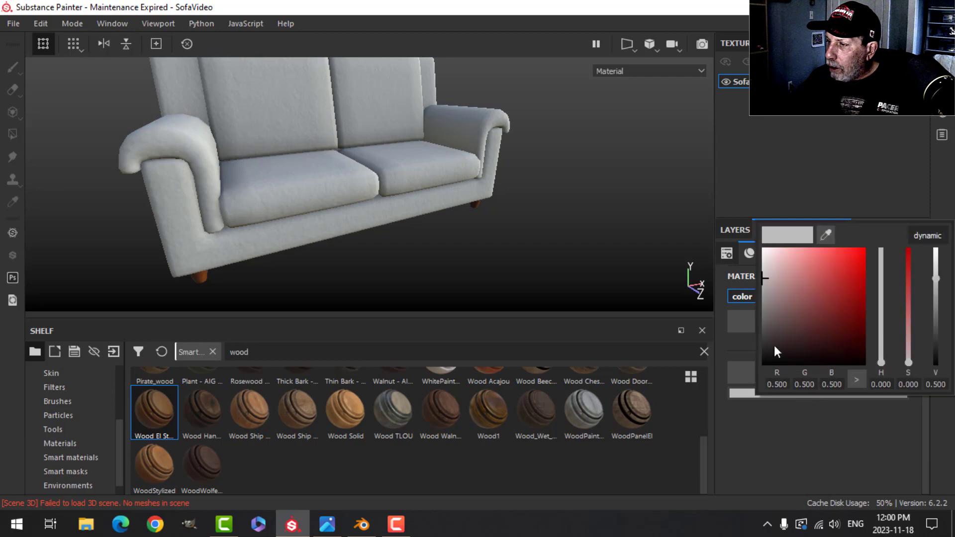
pyautogui.moveTo(777, 351); pyautogui.dragTo(774, 298)
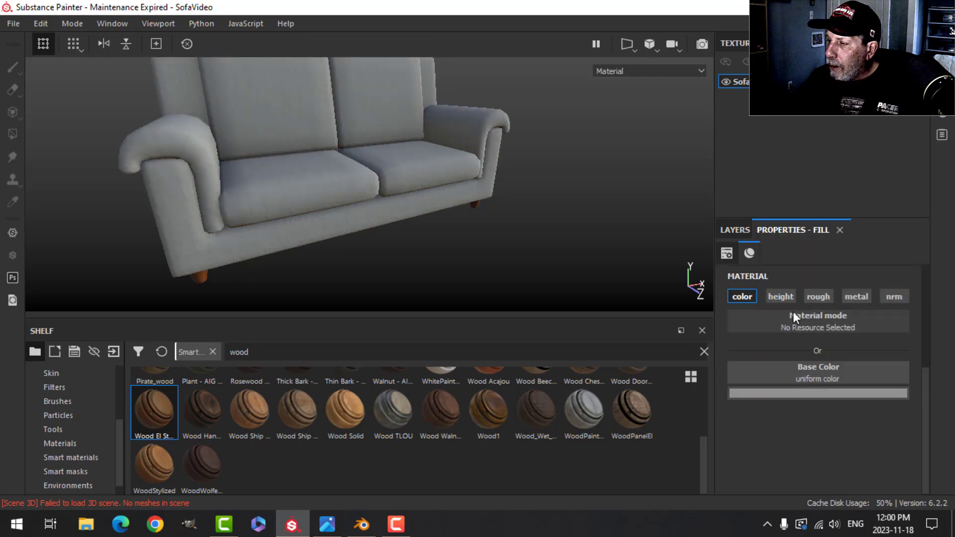
pyautogui.click(735, 230)
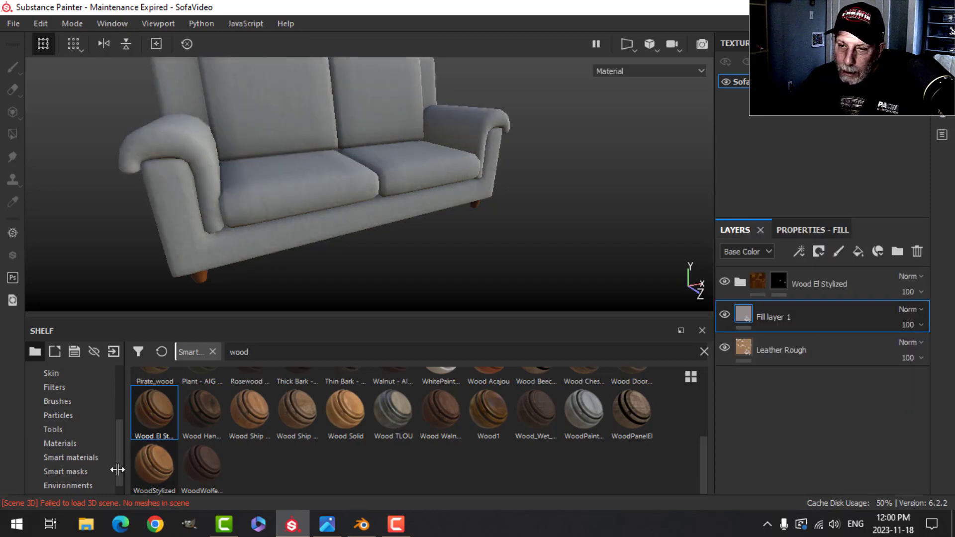
# Search the smart masks for dust, apply Dust Soft to the grey fill layer and inspect the result on the sofa.
pyautogui.scroll(-1, 97, 466)
pyautogui.doubleClick(285, 352)
pyautogui.press('BackSpace')
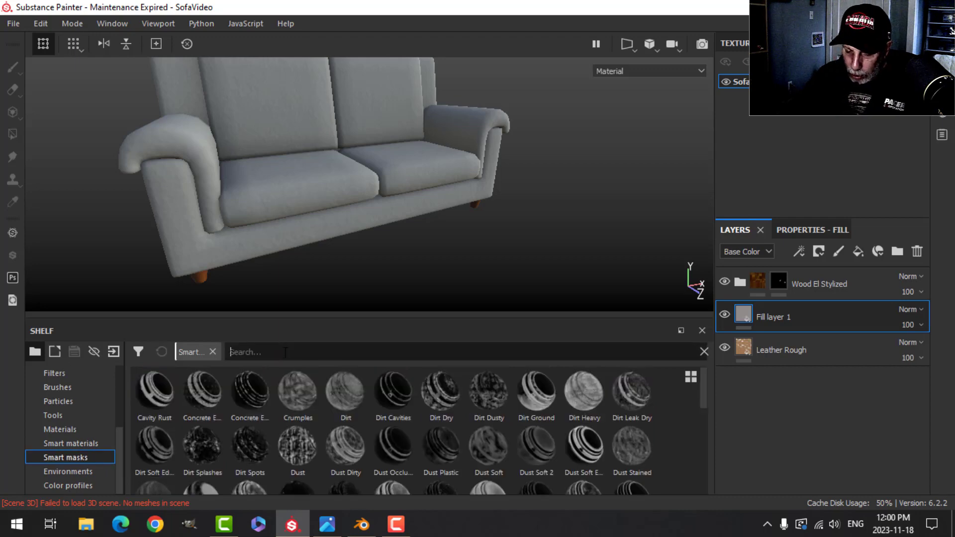
pyautogui.write('dust')
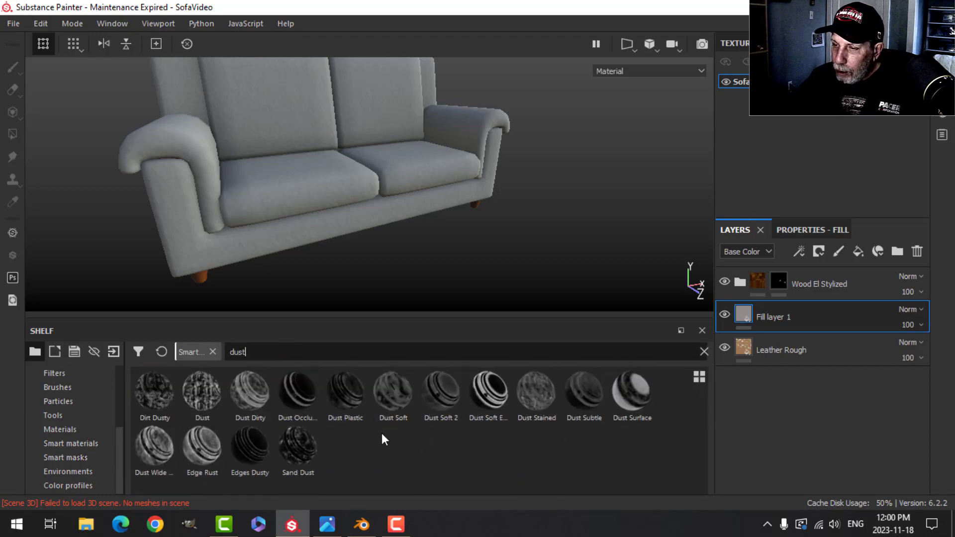
pyautogui.moveTo(394, 399); pyautogui.dragTo(782, 315)
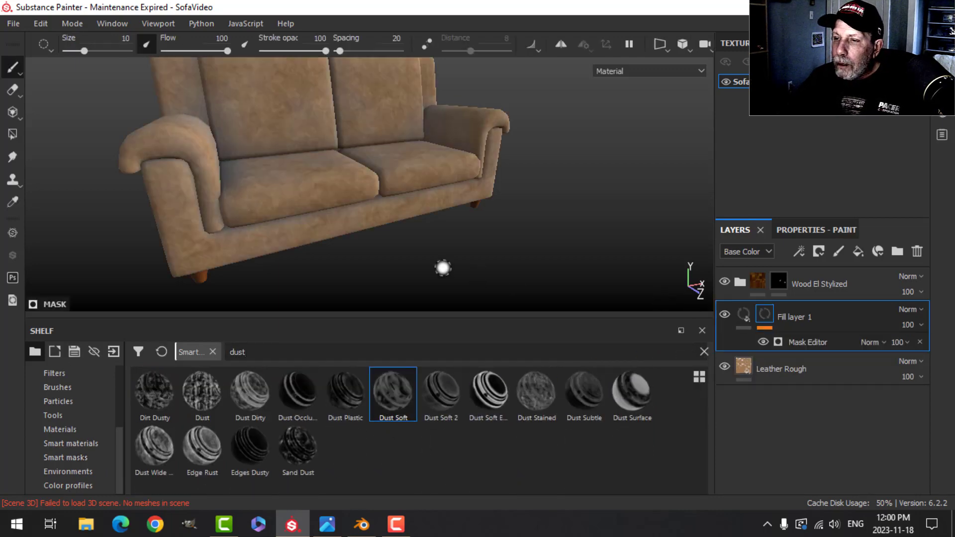
pyautogui.scroll(3, 412, 218)
pyautogui.keyDown('alt'); pyautogui.moveTo(412, 217); pyautogui.dragTo(393, 215); pyautogui.keyUp('alt')
pyautogui.scroll(-3, 332, 239)
pyautogui.keyDown('alt'); pyautogui.moveTo(332, 240); pyautogui.dragTo(387, 234); pyautogui.keyUp('alt')
# Rename the grey fill layer as dust.
pyautogui.doubleClick(789, 317)
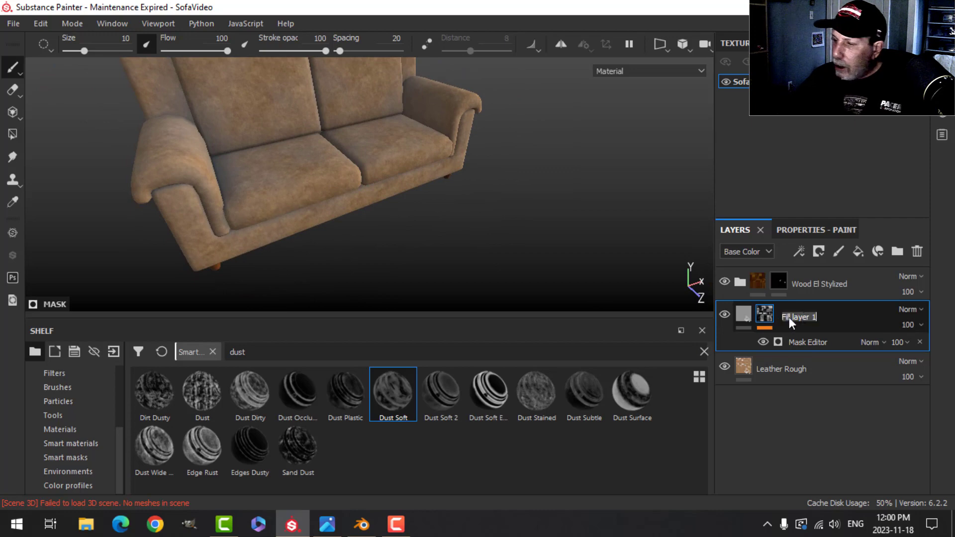
pyautogui.write('dust')
pyautogui.press('Return')
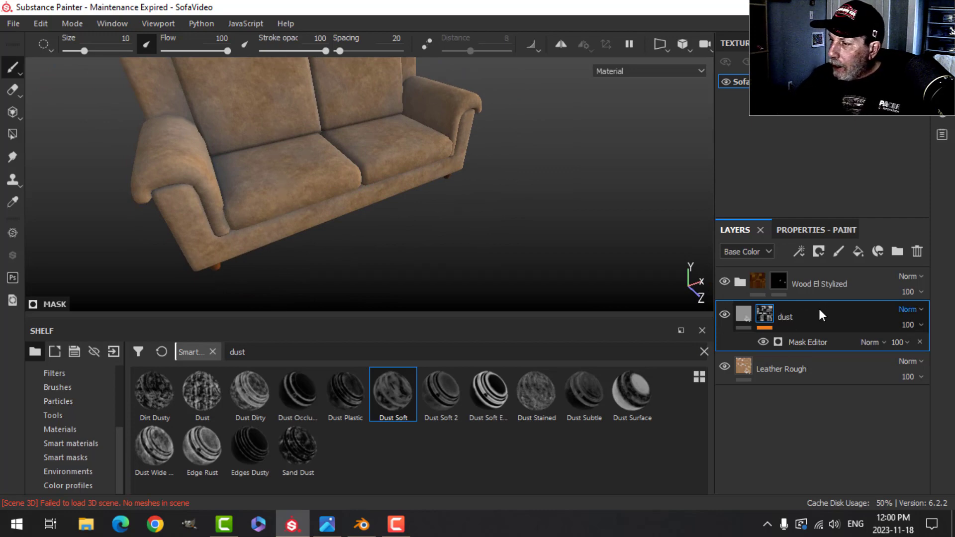
# Add a fill layer above the dust layer with only the colour and roughness channels active, and set its roughness to 1.
pyautogui.click(748, 313)
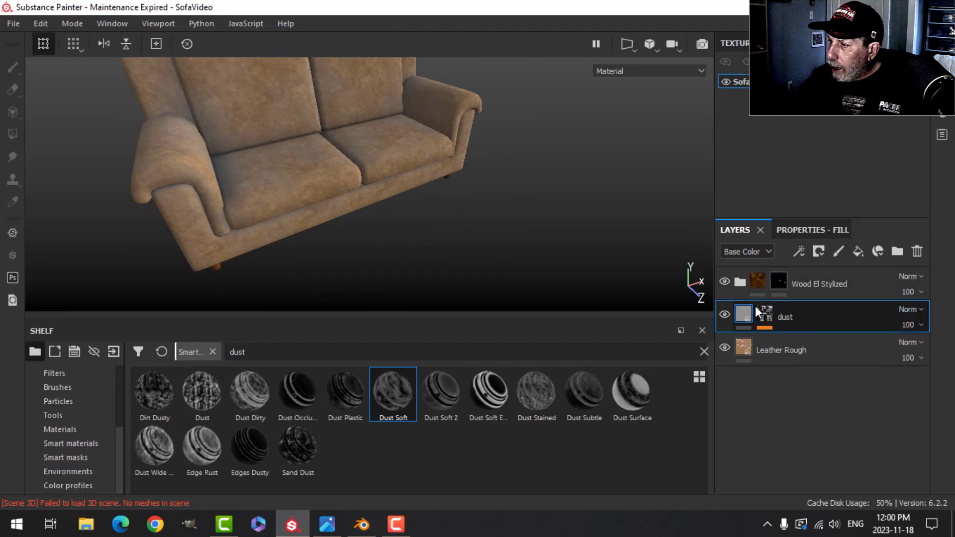
pyautogui.click(860, 250)
pyautogui.click(815, 232)
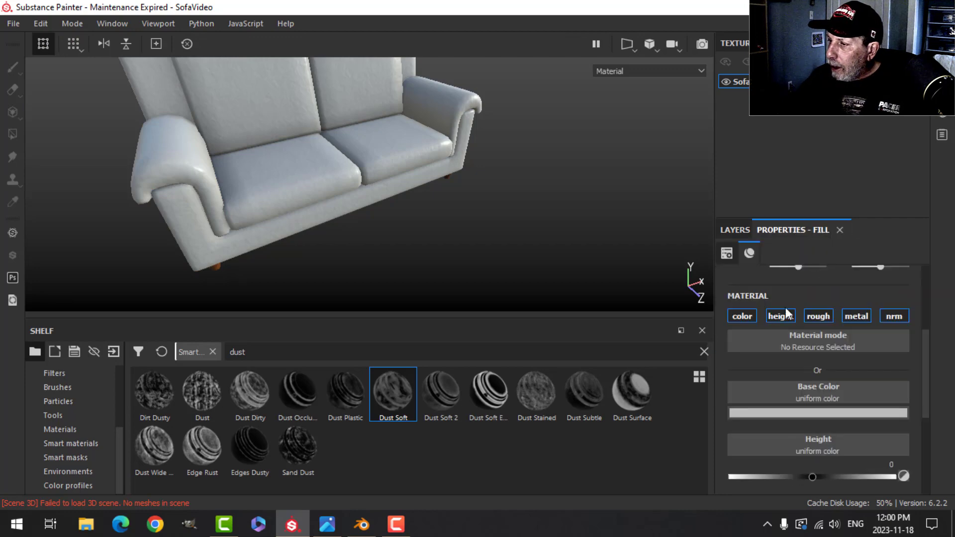
pyautogui.click(780, 315)
pyautogui.click(822, 316)
pyautogui.scroll(-1, 828, 422)
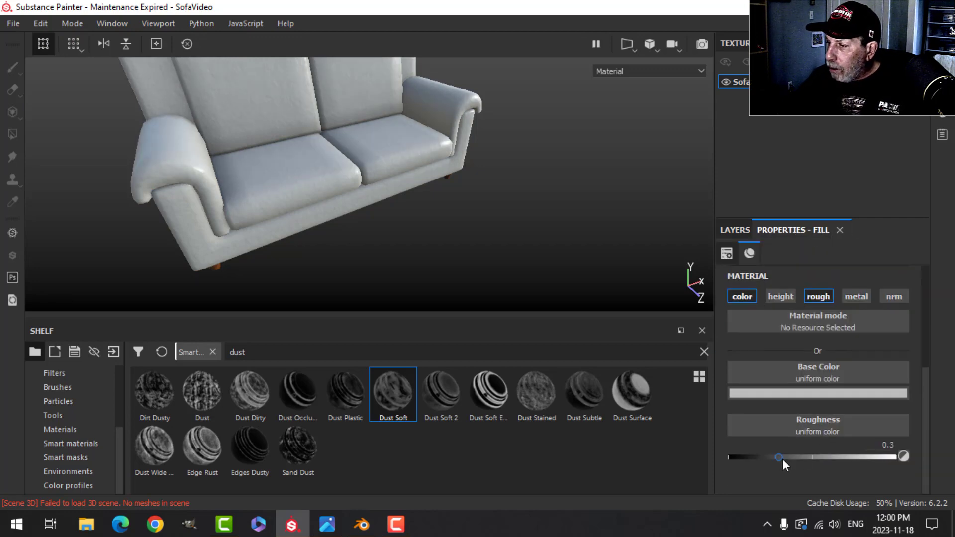
pyautogui.moveTo(781, 457); pyautogui.dragTo(911, 454)
# Set the new fill layer's base colour to a dark brown.
pyautogui.click(846, 393)
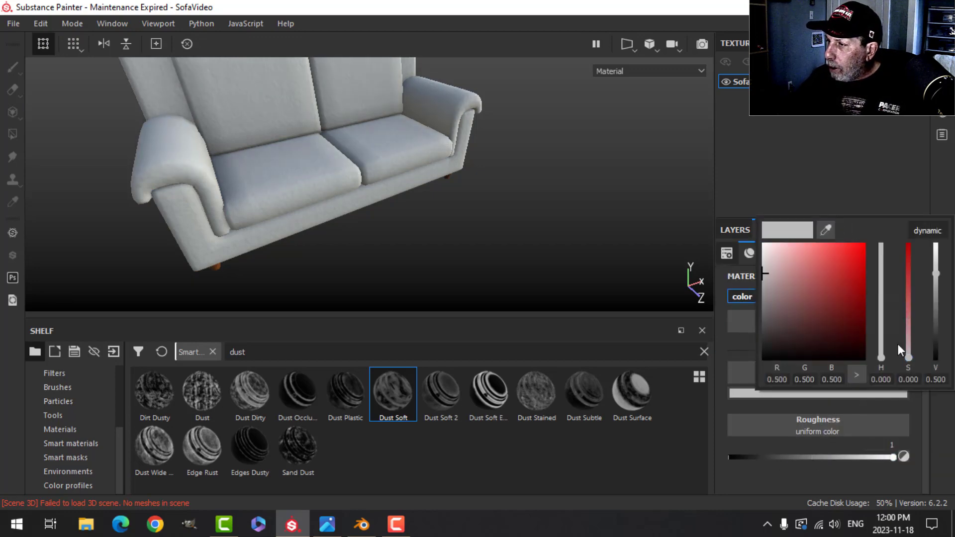
pyautogui.click(927, 232)
pyautogui.moveTo(881, 359); pyautogui.dragTo(881, 351)
pyautogui.moveTo(821, 327); pyautogui.dragTo(826, 335)
pyautogui.click(727, 263)
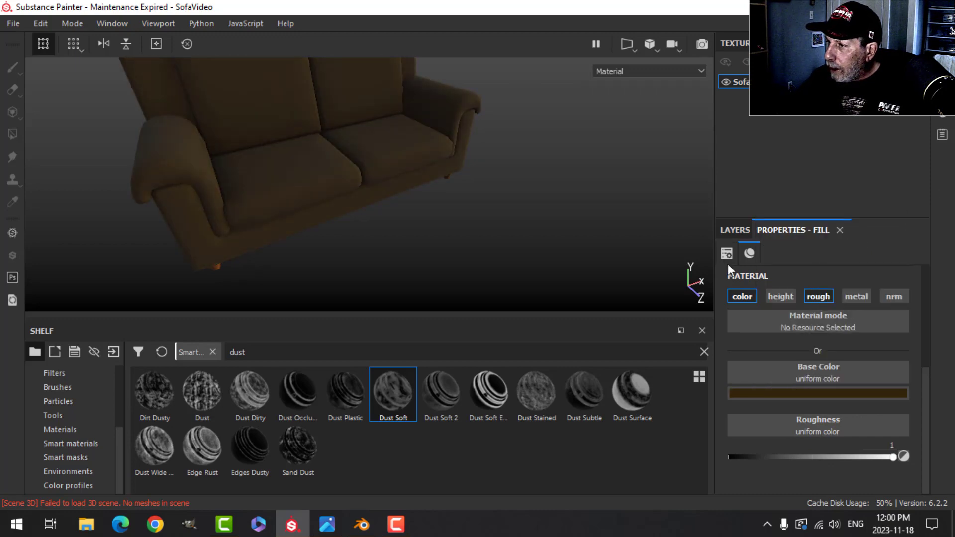
pyautogui.click(729, 228)
# Add a black mask to the brown fill layer and apply the Dirt generator to that mask.
pyautogui.click(818, 251)
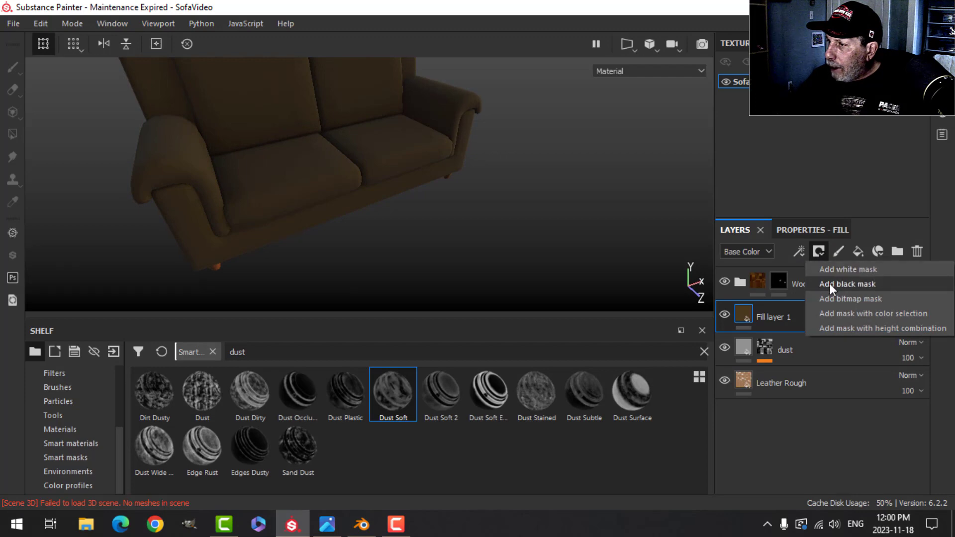
pyautogui.click(830, 284)
pyautogui.click(804, 254)
pyautogui.click(818, 270)
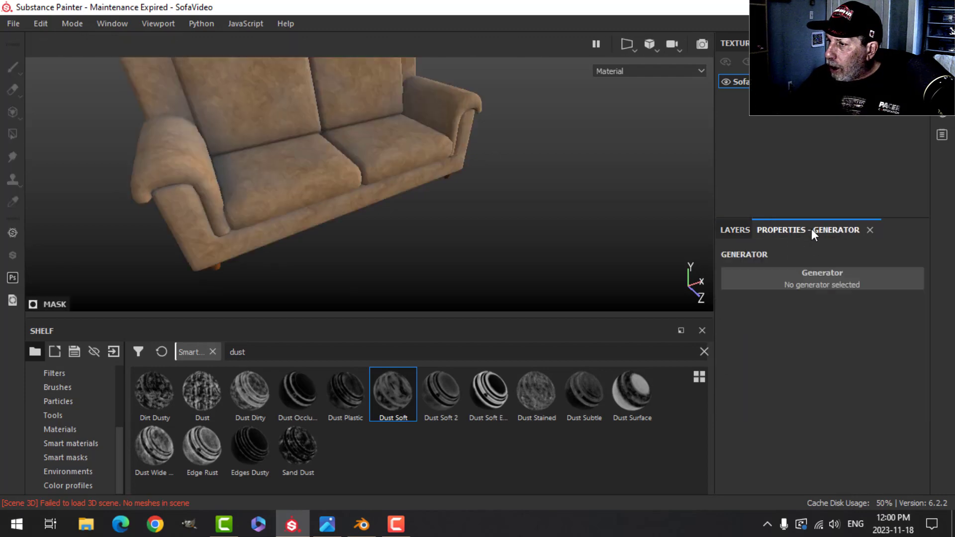
pyautogui.click(808, 278)
pyautogui.click(770, 363)
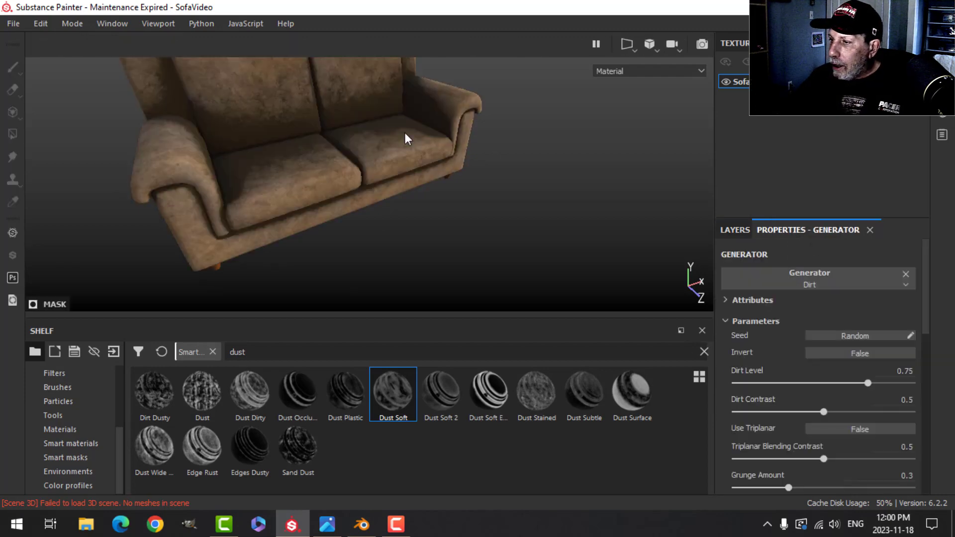
# Lower the Dirt generator's dirt level to 0.53.
pyautogui.moveTo(867, 383); pyautogui.dragTo(836, 383)
pyautogui.keyDown('alt'); pyautogui.moveTo(411, 215); pyautogui.dragTo(443, 198); pyautogui.keyUp('alt')
pyautogui.scroll(3, 458, 210)
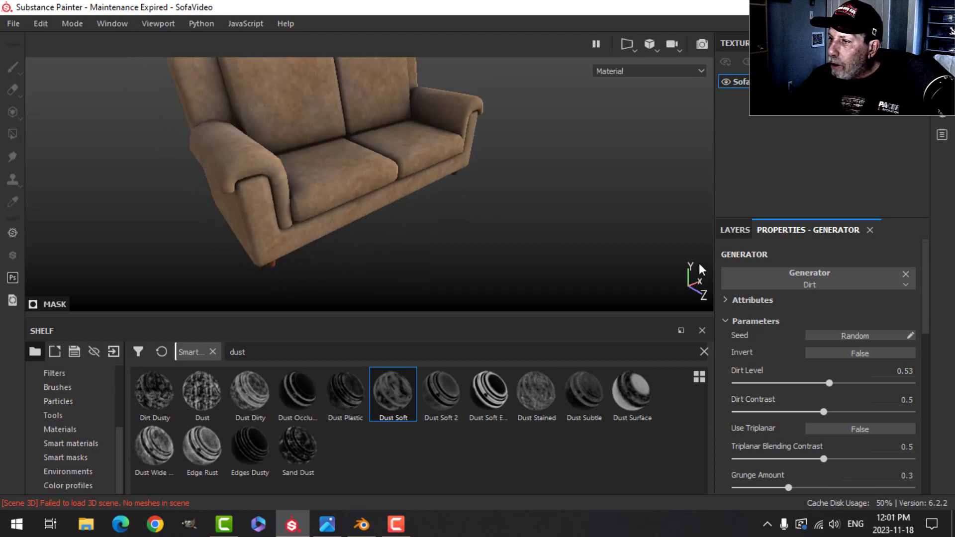
# Rename the brown fill layer as dirt.
pyautogui.click(730, 229)
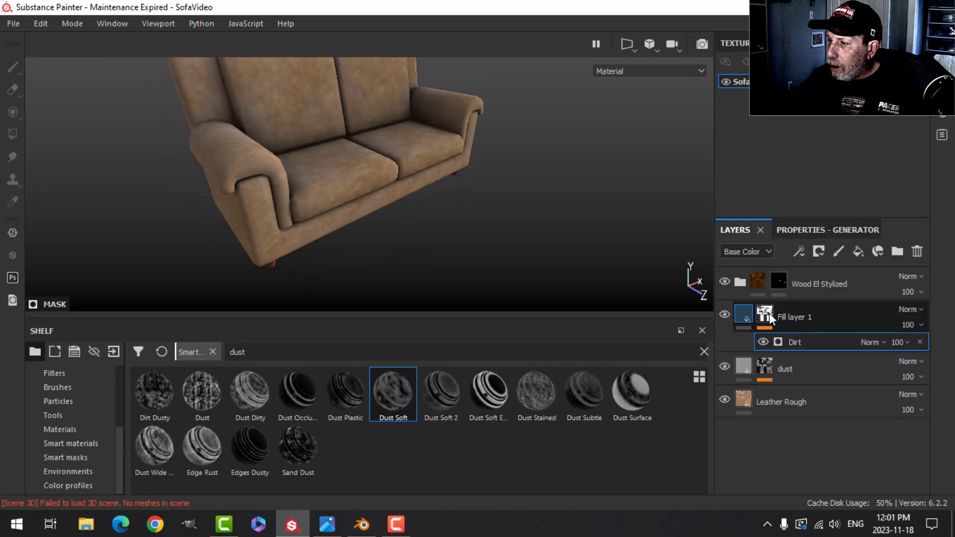
pyautogui.click(792, 316)
pyautogui.write('dirt')
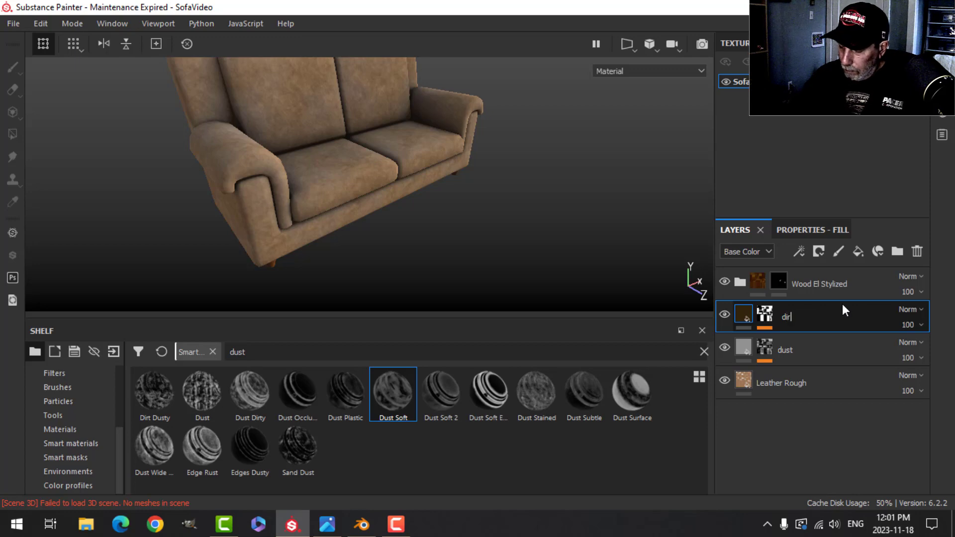
pyautogui.press('Return')
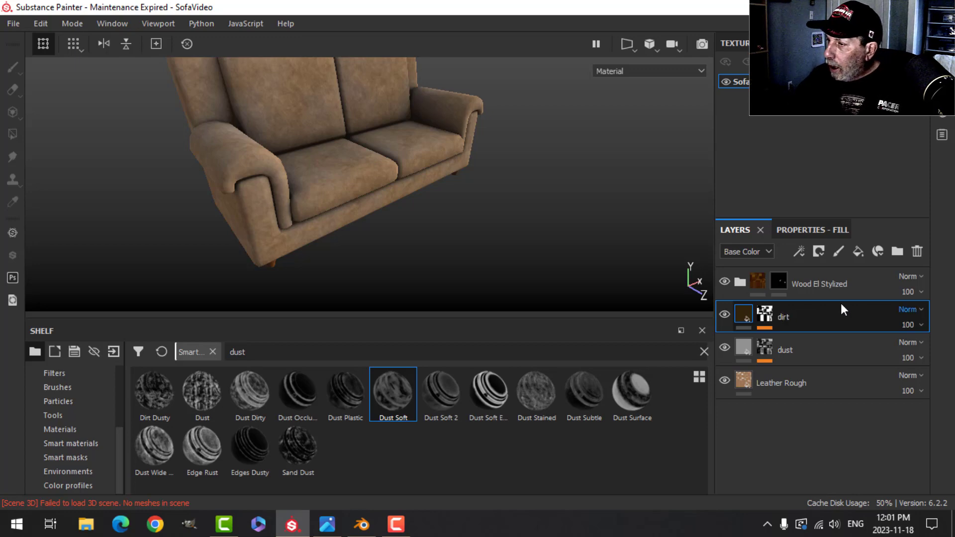
# Add a fill layer above the dirt layer with only the colour channel active and a slightly darker grey base colour.
pyautogui.click(857, 252)
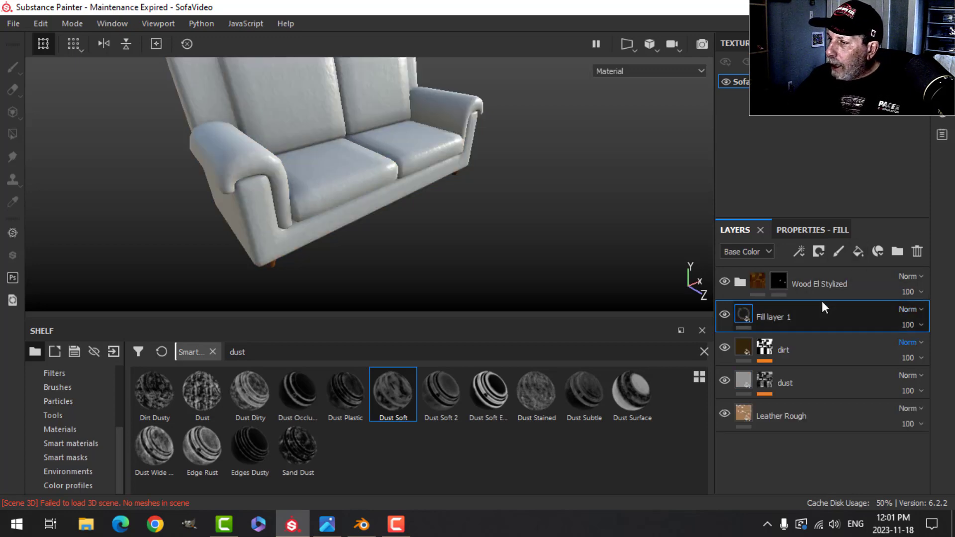
pyautogui.click(787, 229)
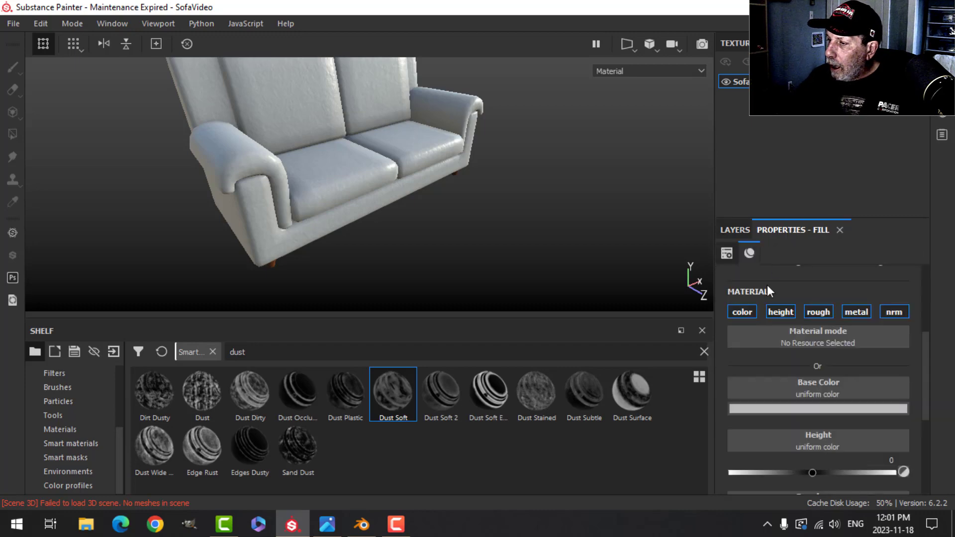
pyautogui.click(742, 312)
pyautogui.click(799, 396)
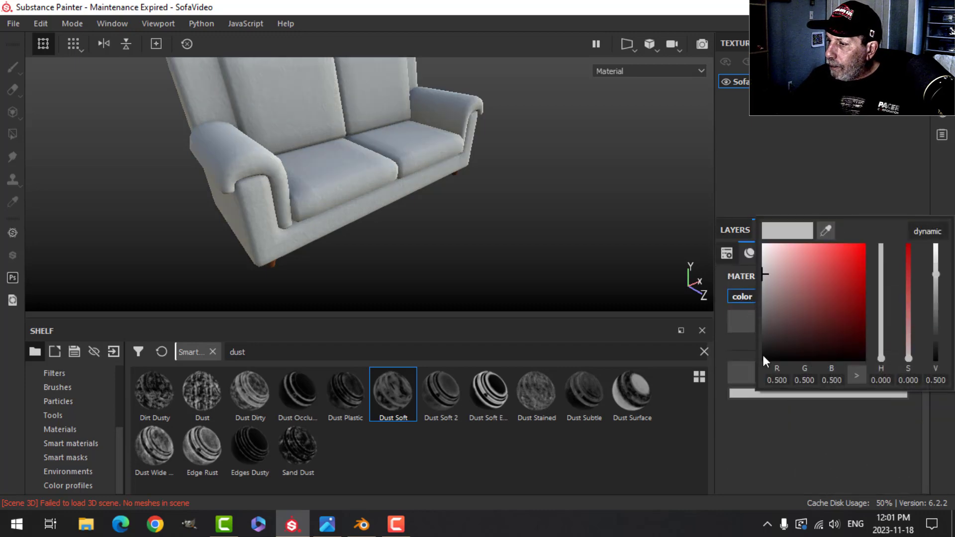
pyautogui.moveTo(767, 304); pyautogui.dragTo(759, 294)
pyautogui.click(944, 192)
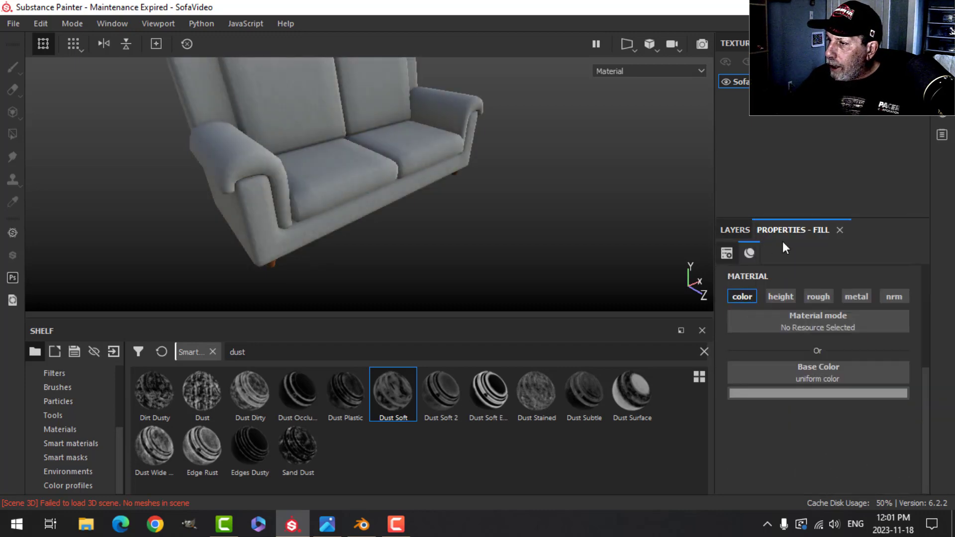
# Add a black mask to the new grey fill layer and add a fill effect to that mask.
pyautogui.click(735, 231)
pyautogui.click(818, 251)
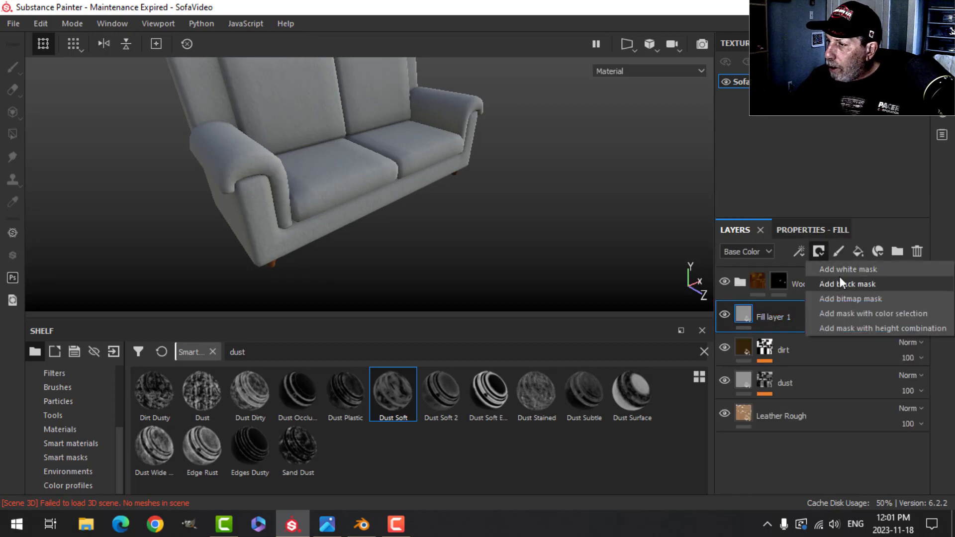
pyautogui.click(839, 278)
pyautogui.click(802, 251)
pyautogui.click(830, 301)
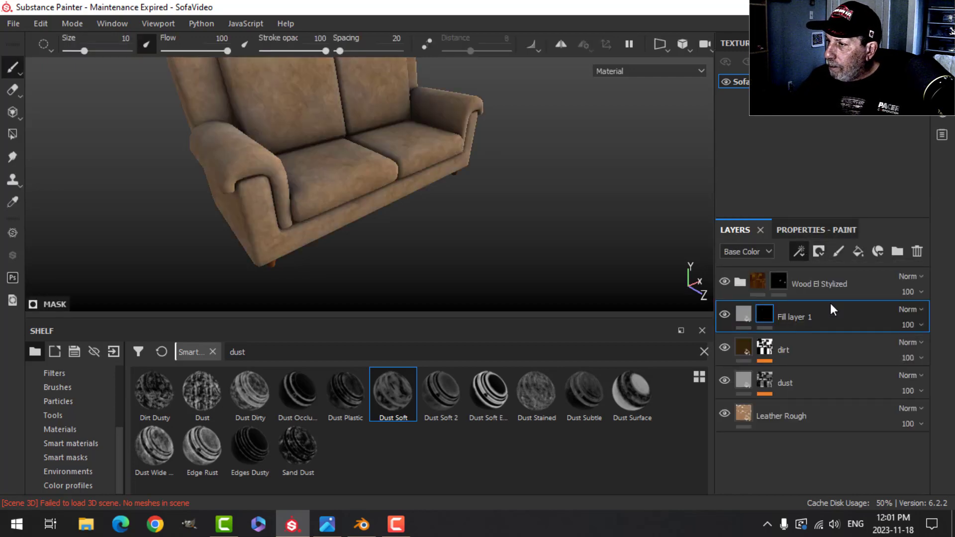
# Use Grunge Map 007 as the mask fill's grayscale and set its balance to 0.25.
pyautogui.click(824, 231)
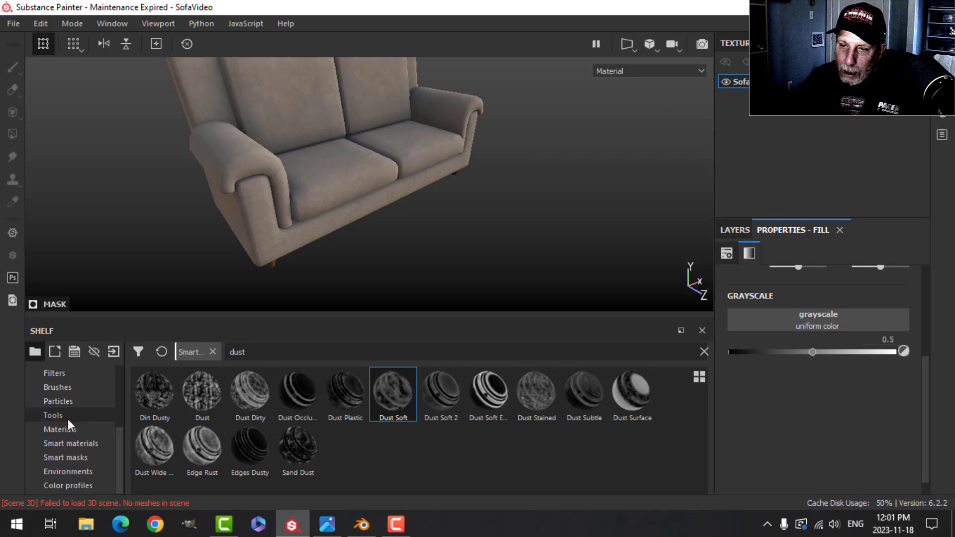
pyautogui.scroll(2, 67, 415)
pyautogui.click(59, 387)
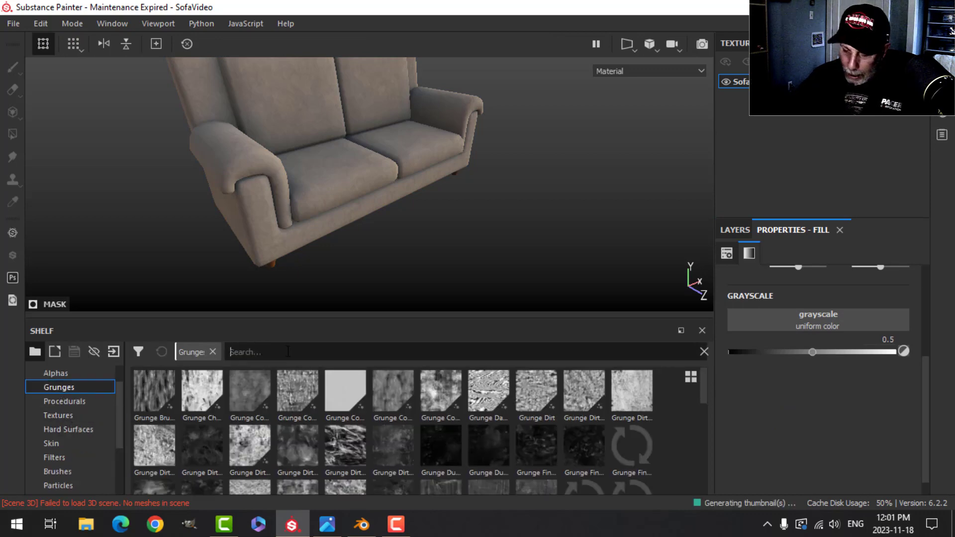
pyautogui.click(293, 351)
pyautogui.write('00')
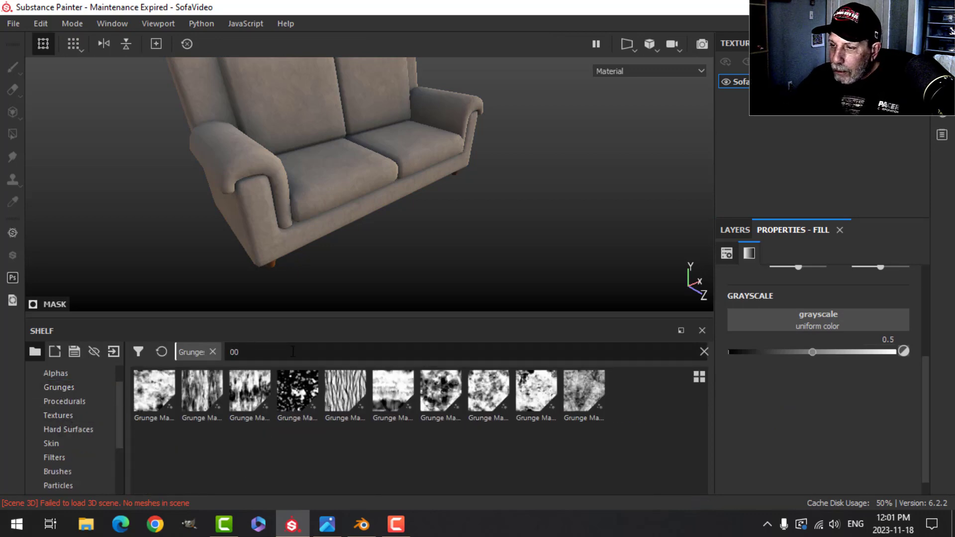
pyautogui.moveTo(461, 402); pyautogui.dragTo(780, 321)
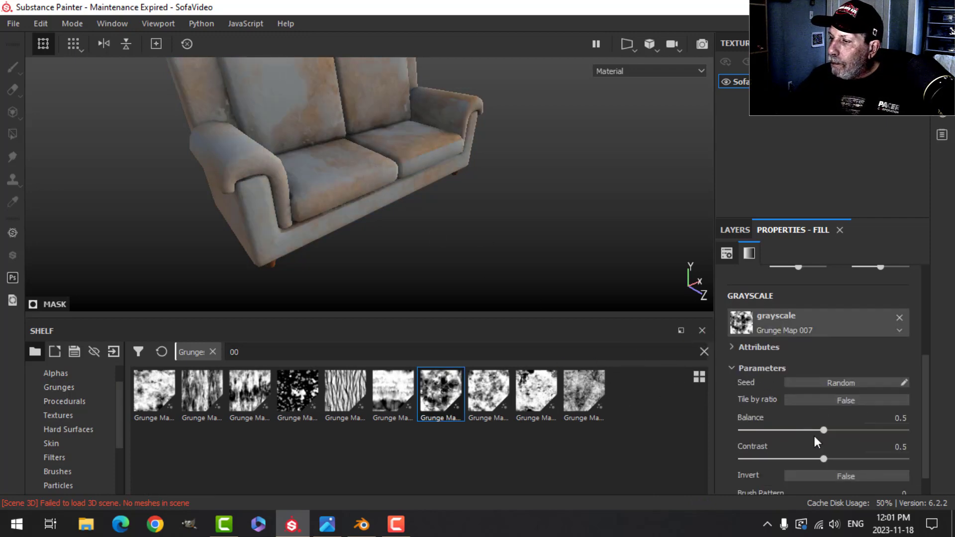
pyautogui.moveTo(822, 431); pyautogui.dragTo(783, 432)
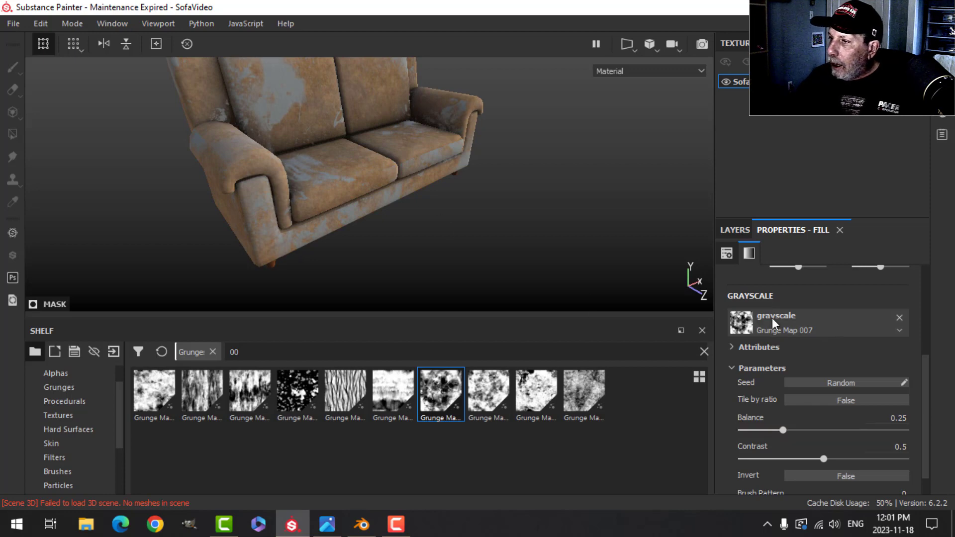
# Set the grunge-masked fill layer's blend mode to Soft light and rename the layer as grunge.
pyautogui.click(738, 230)
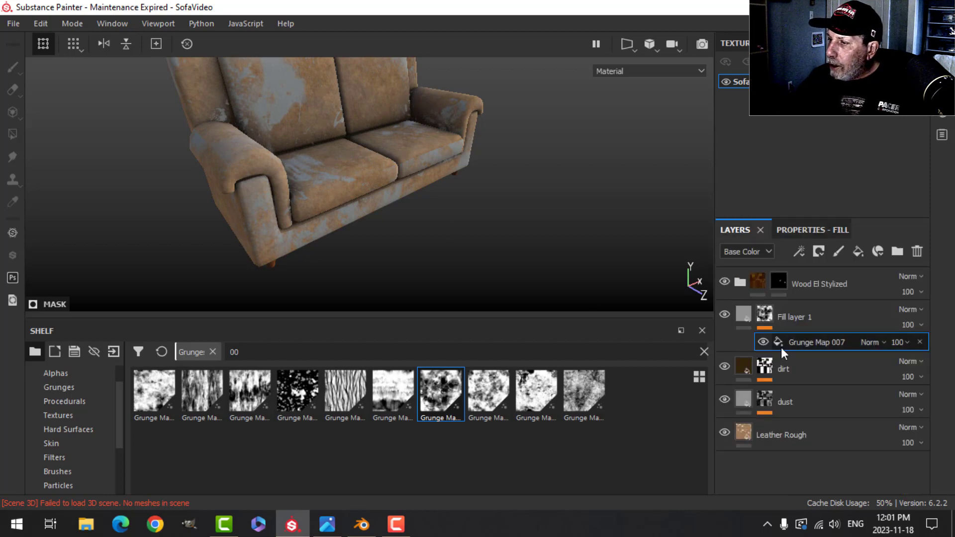
pyautogui.click(769, 315)
pyautogui.click(915, 310)
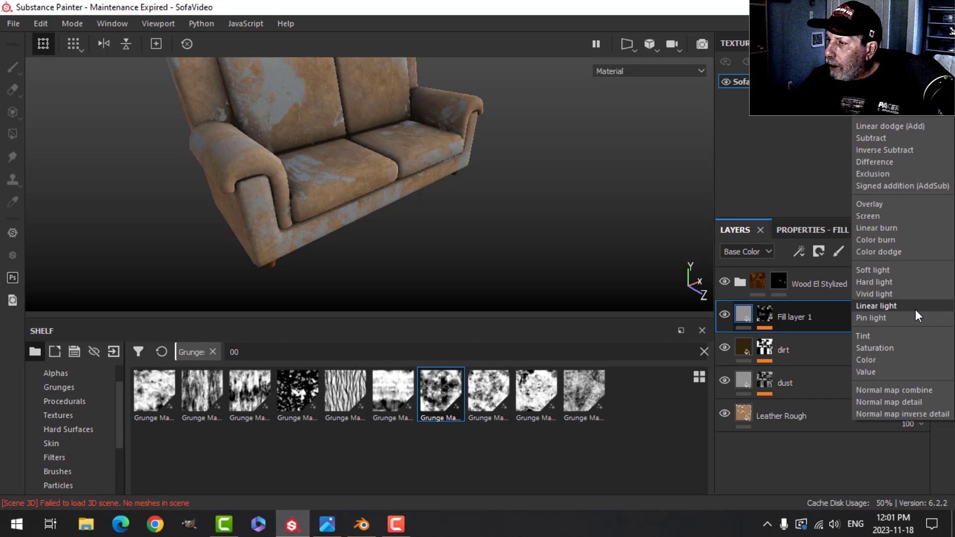
pyautogui.click(877, 271)
pyautogui.keyDown('alt'); pyautogui.moveTo(462, 233); pyautogui.dragTo(224, 210); pyautogui.keyUp('alt')
pyautogui.keyDown('alt'); pyautogui.moveTo(226, 207); pyautogui.dragTo(247, 201, button='middle'); pyautogui.keyUp('alt')
pyautogui.keyDown('alt'); pyautogui.moveTo(247, 201); pyautogui.dragTo(363, 231); pyautogui.keyUp('alt')
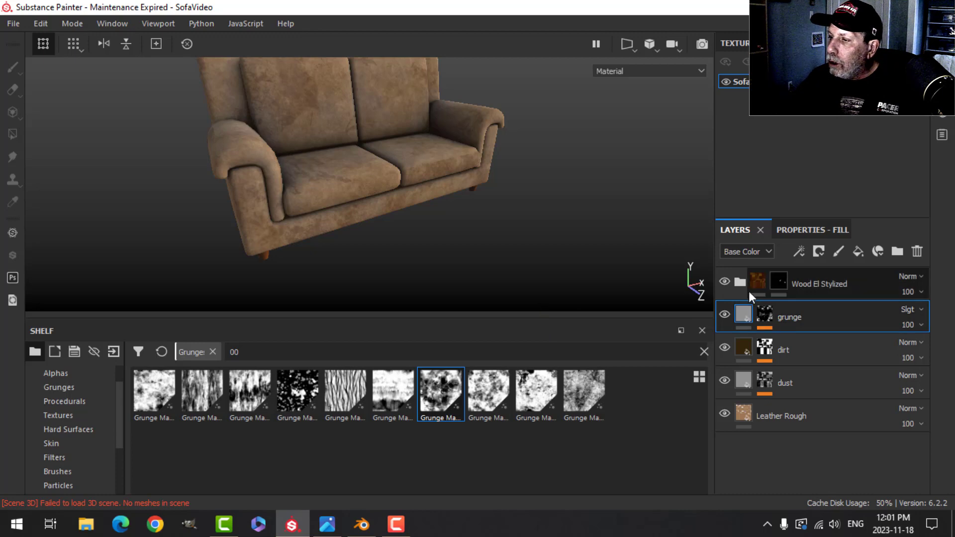
# Add a fill layer directly above the dust layer with only the colour channel active.
pyautogui.click(744, 383)
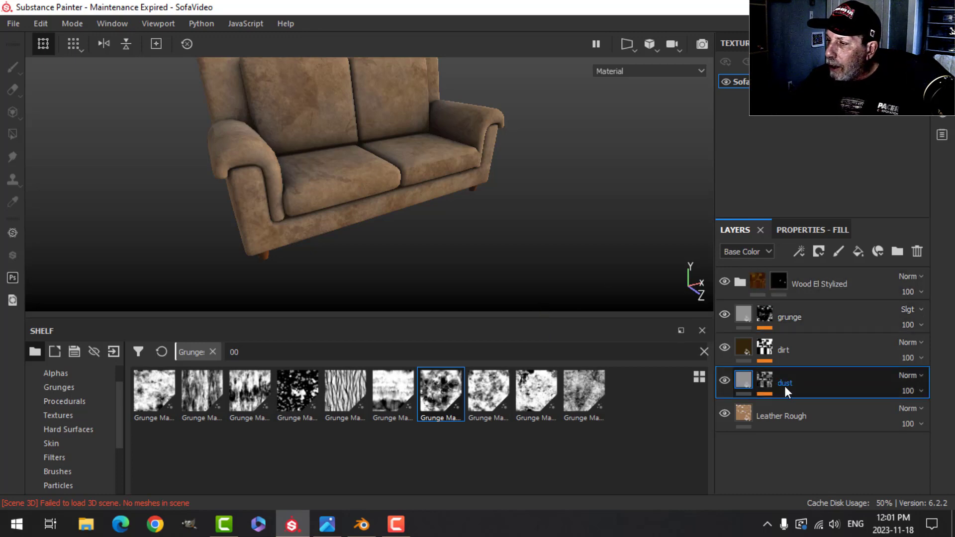
pyautogui.click(858, 251)
pyautogui.click(800, 232)
pyautogui.click(771, 316)
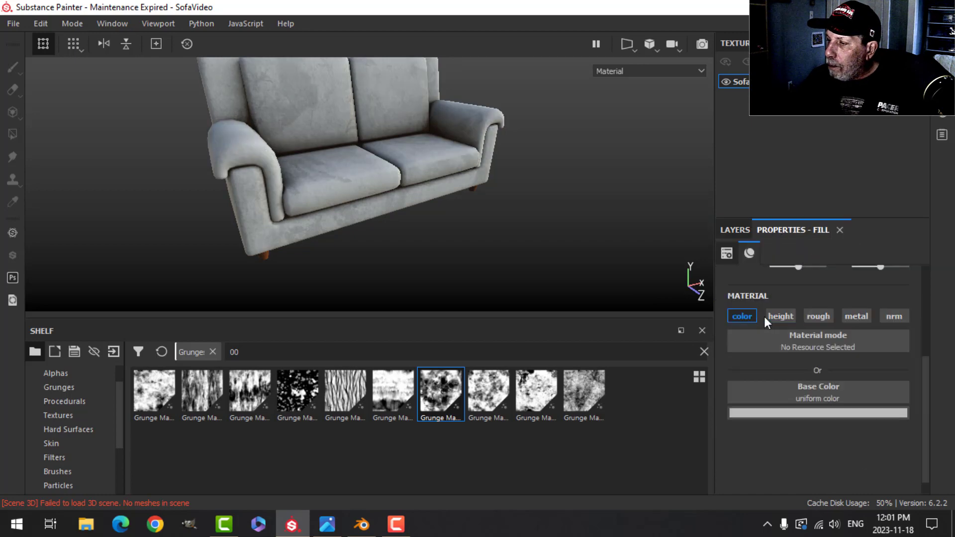
pyautogui.click(737, 230)
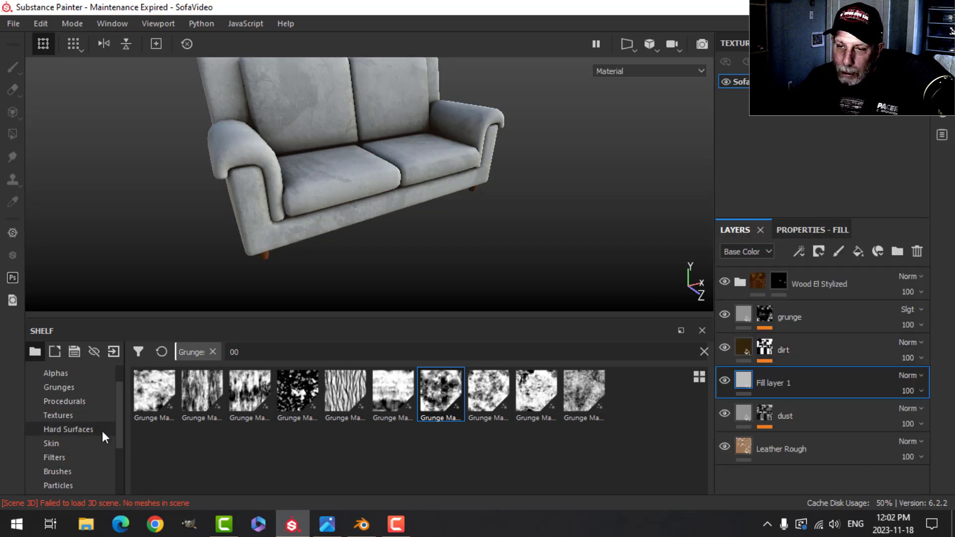
# Find the Dust Subtle smart mask and apply it to the new fill layer.
pyautogui.scroll(-2, 50, 460)
pyautogui.click(76, 457)
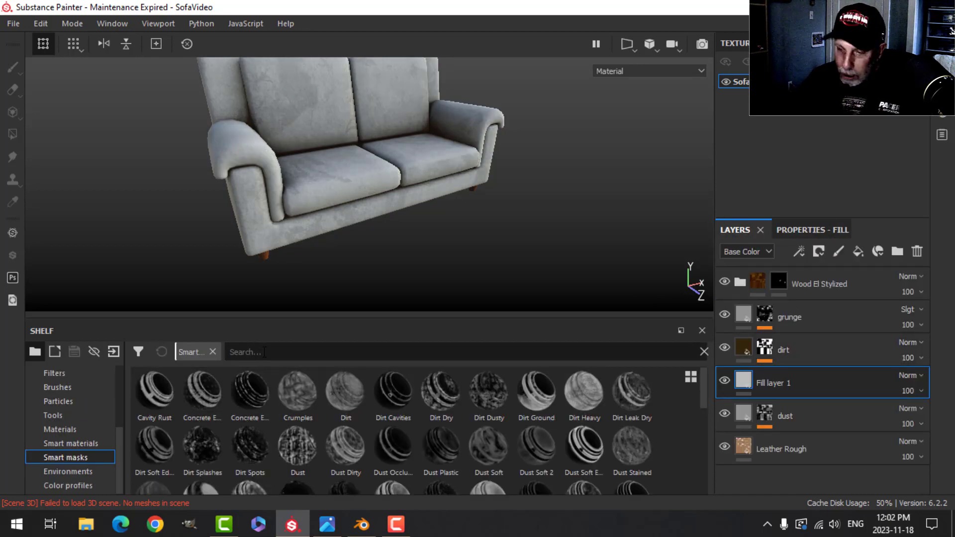
pyautogui.write('dust')
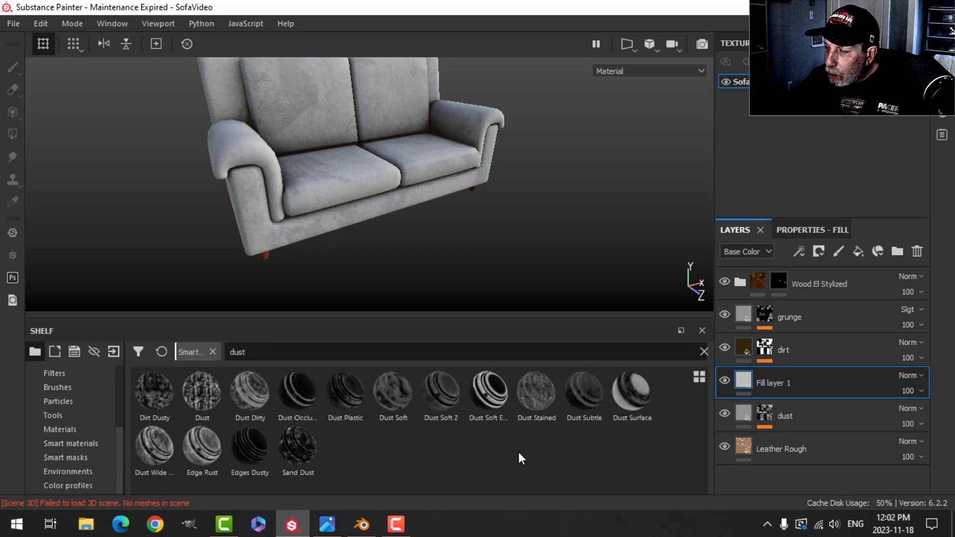
pyautogui.moveTo(584, 396); pyautogui.dragTo(766, 379)
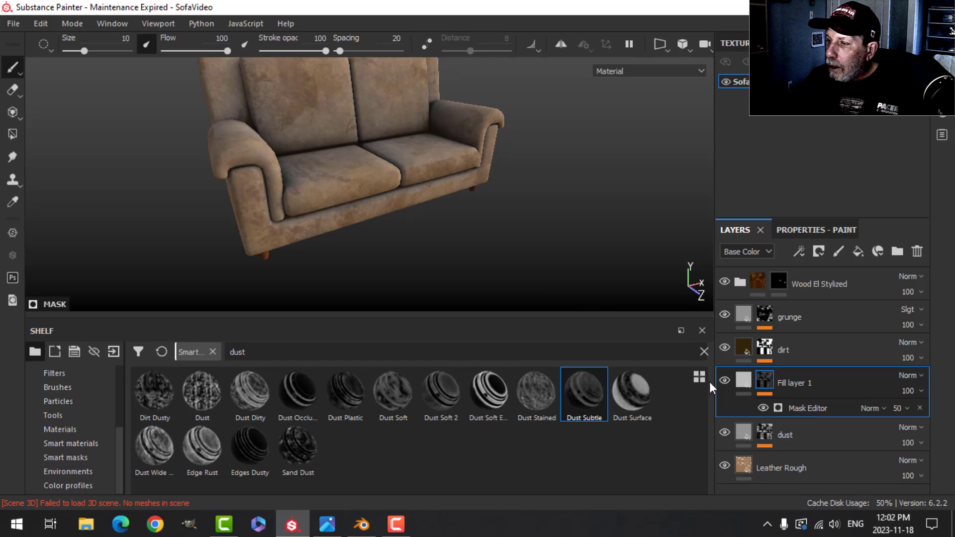
# Compare the sofa with the Dust Subtle fill layer hidden and shown, examining the cushions and armrest up close.
pyautogui.click(726, 377)
pyautogui.click(726, 377)
pyautogui.keyDown('alt'); pyautogui.moveTo(432, 175); pyautogui.dragTo(370, 196); pyautogui.keyUp('alt')
pyautogui.scroll(-3, 370, 195)
pyautogui.keyDown('alt'); pyautogui.moveTo(373, 196); pyautogui.dragTo(358, 245, button='middle'); pyautogui.keyUp('alt')
pyautogui.scroll(5, 358, 245)
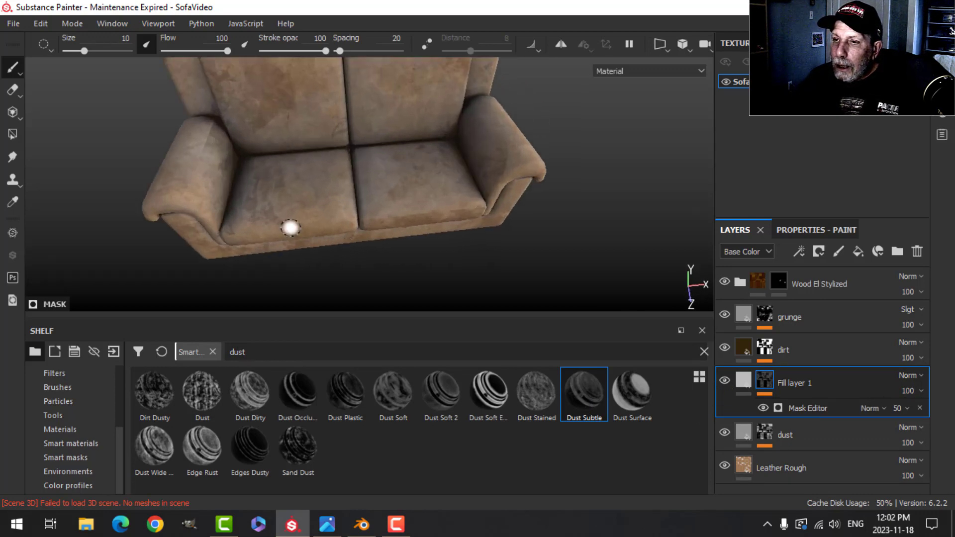
pyautogui.keyDown('alt'); pyautogui.moveTo(289, 228); pyautogui.dragTo(375, 226, button='middle'); pyautogui.keyUp('alt')
pyautogui.keyDown('alt'); pyautogui.moveTo(418, 213); pyautogui.dragTo(309, 162); pyautogui.keyUp('alt')
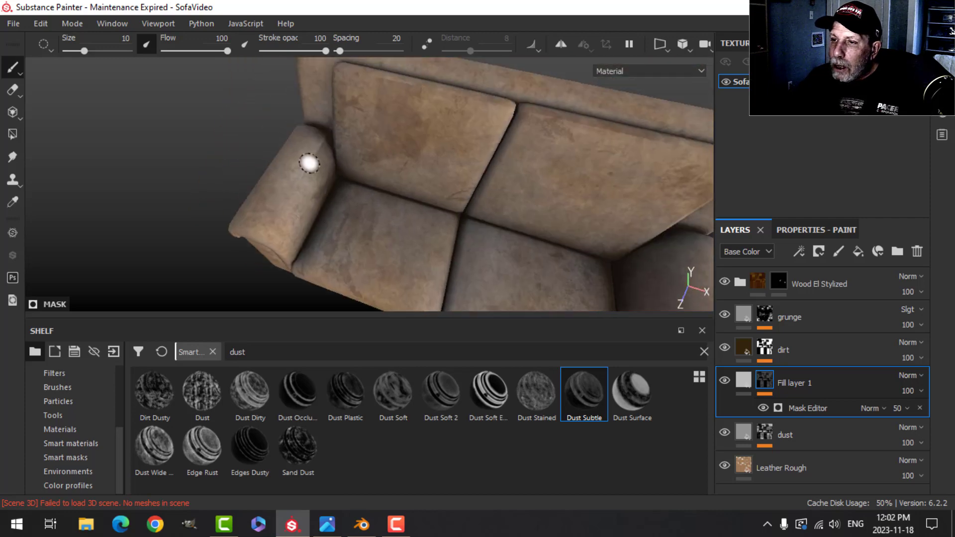
pyautogui.scroll(-3, 326, 210)
pyautogui.scroll(4, 318, 198)
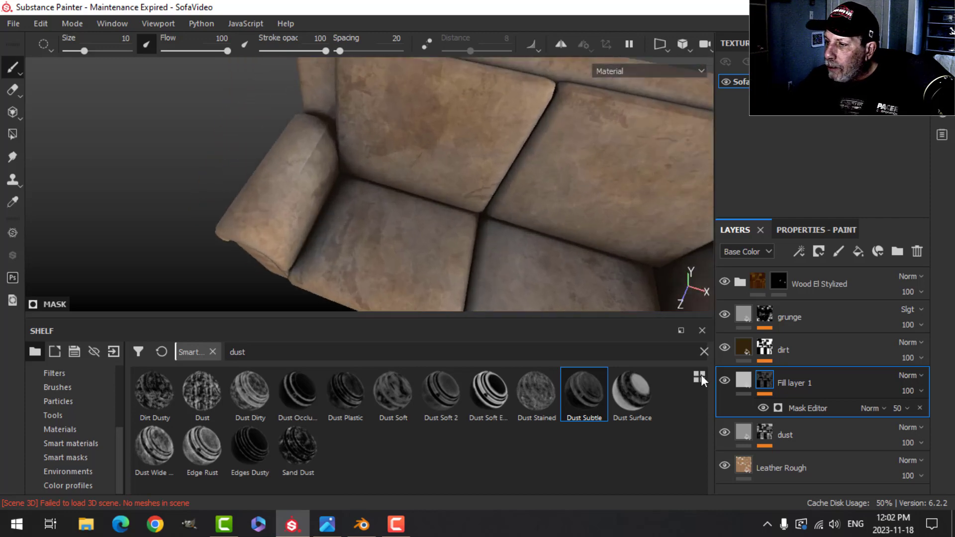
pyautogui.click(723, 381)
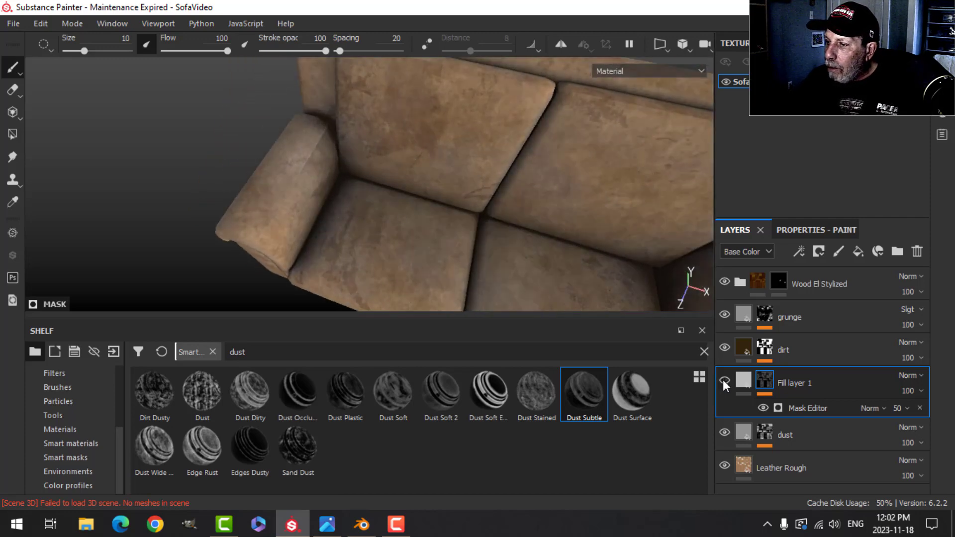
pyautogui.click(723, 381)
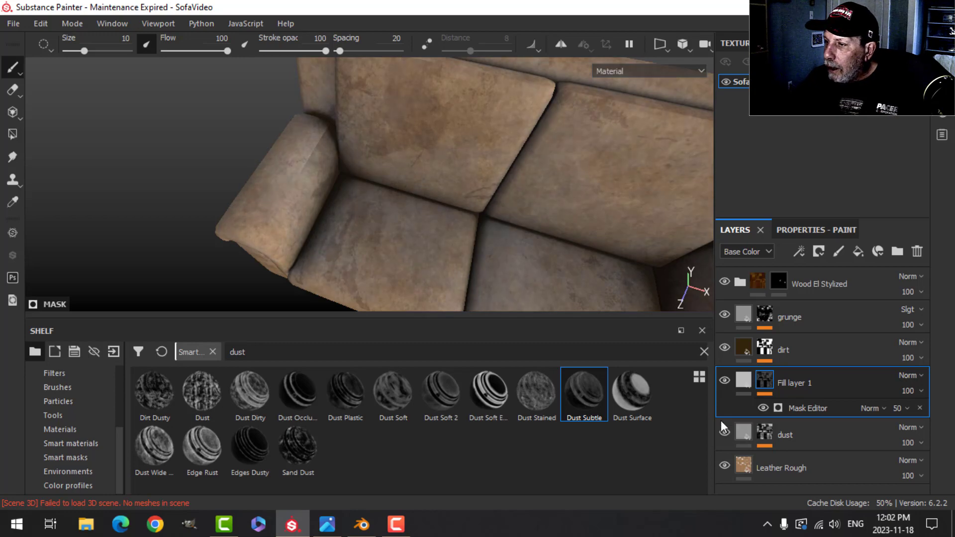
# Compare the sofa with the dirt layer and the grunge layer each hidden and shown.
pyautogui.click(724, 347)
pyautogui.click(725, 347)
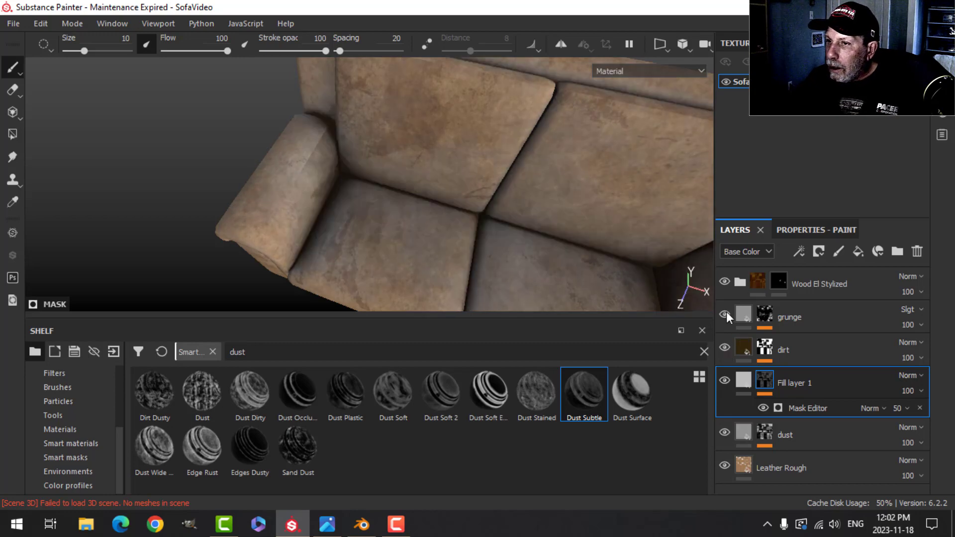
pyautogui.click(725, 313)
pyautogui.click(725, 314)
# Add a paint effect above Grunge Map 007 in the grunge layer's mask.
pyautogui.click(790, 317)
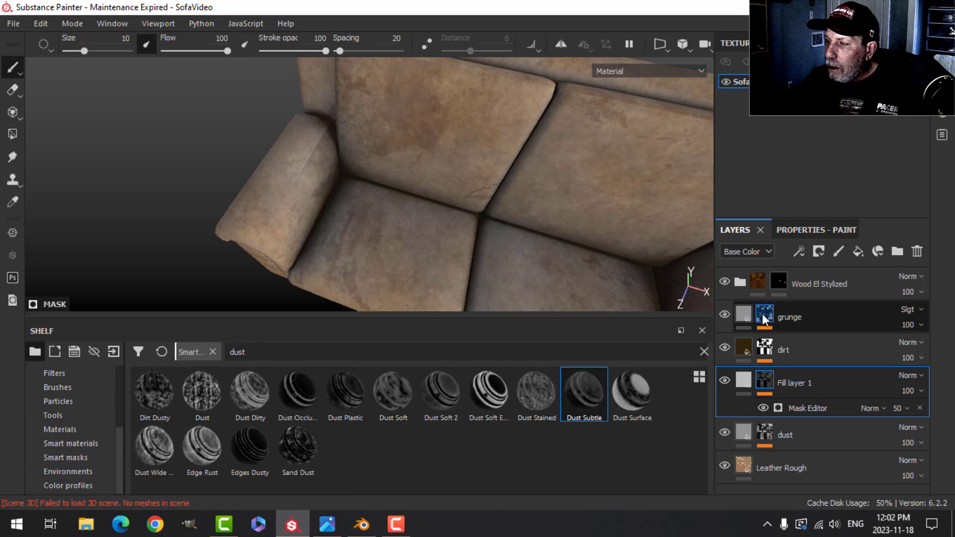
pyautogui.keyDown('alt'); pyautogui.moveTo(485, 262); pyautogui.dragTo(412, 199); pyautogui.keyUp('alt')
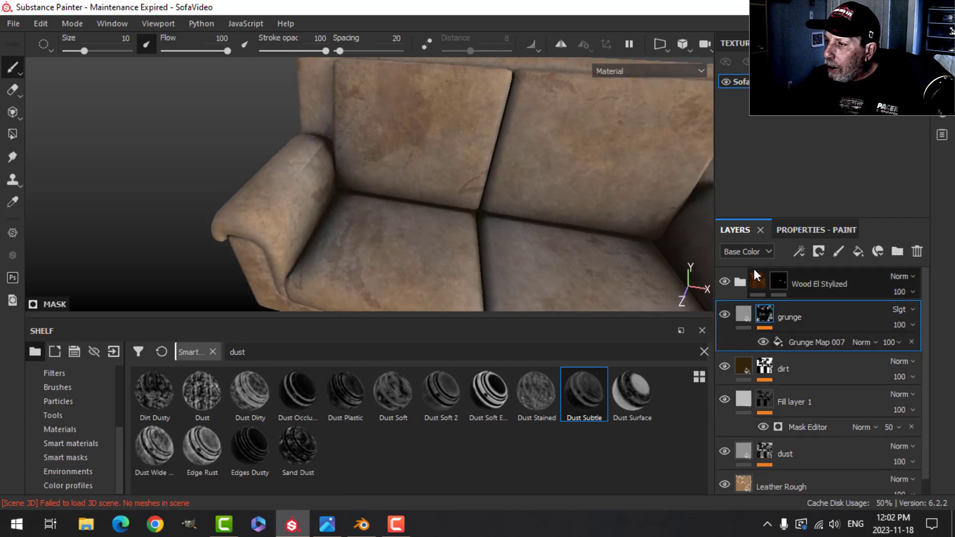
pyautogui.click(799, 247)
pyautogui.click(820, 286)
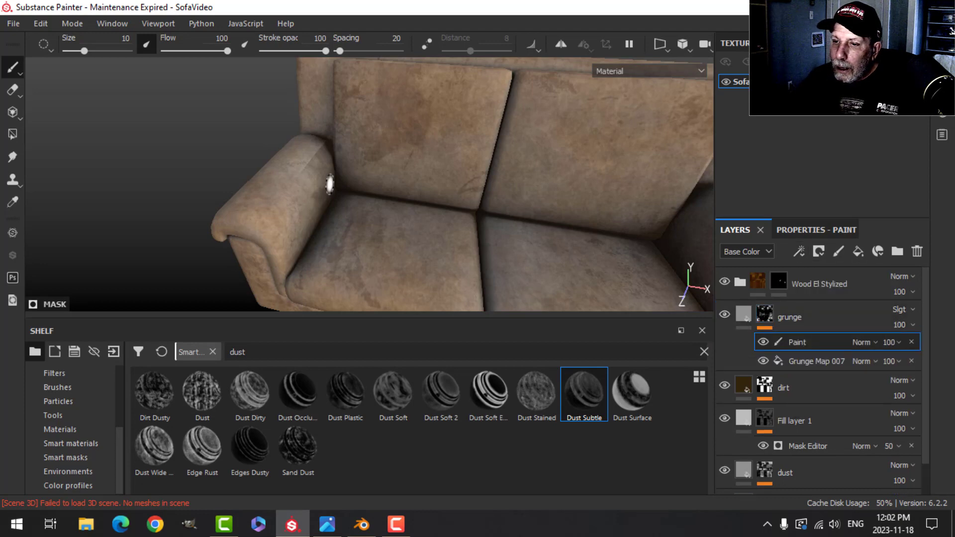
pyautogui.keyDown('alt'); pyautogui.moveTo(330, 181); pyautogui.dragTo(229, 296); pyautogui.keyUp('alt')
# Find the Dirt 1 brush for painting the grunge mask and lower its flow to 73.
pyautogui.scroll(3, 82, 436)
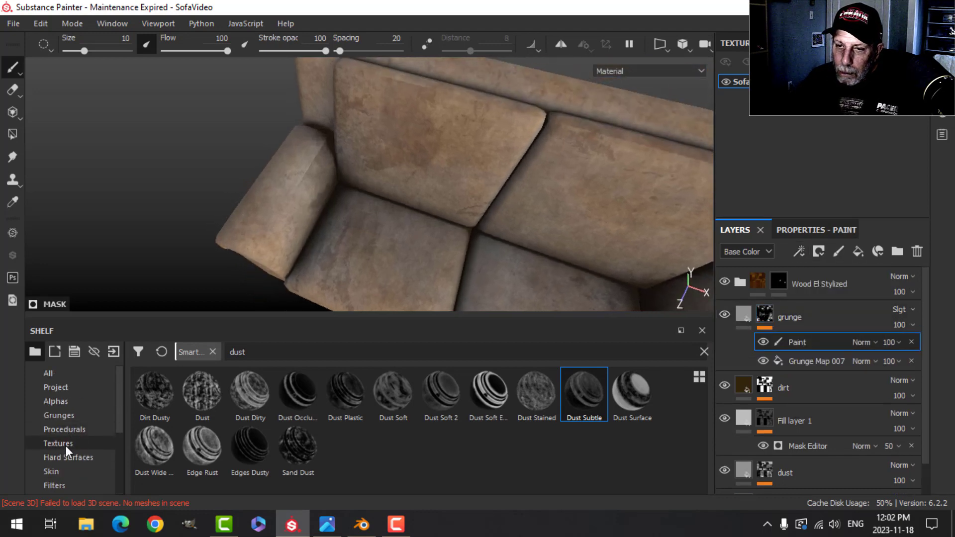
pyautogui.scroll(-3, 63, 423)
pyautogui.click(60, 387)
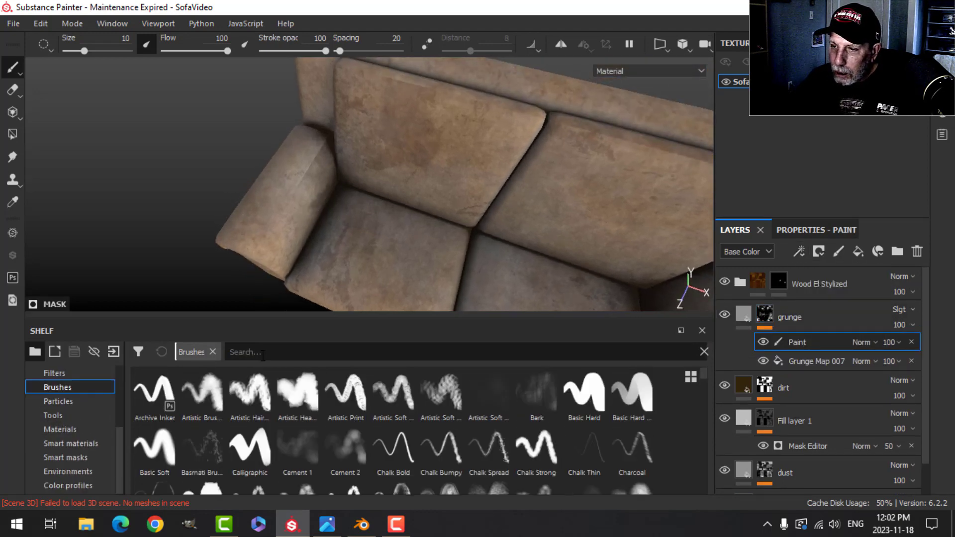
pyautogui.write('dirt')
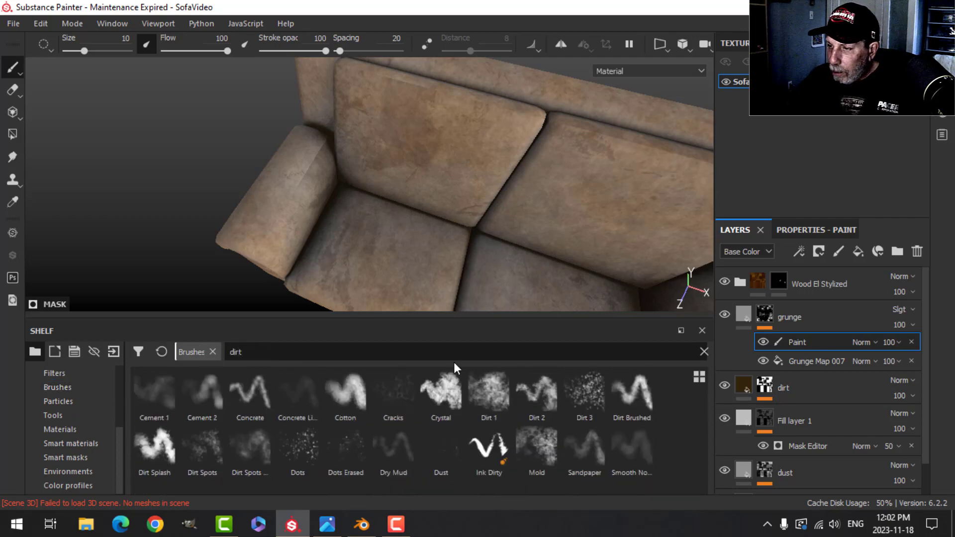
pyautogui.click(490, 390)
pyautogui.scroll(3, 330, 218)
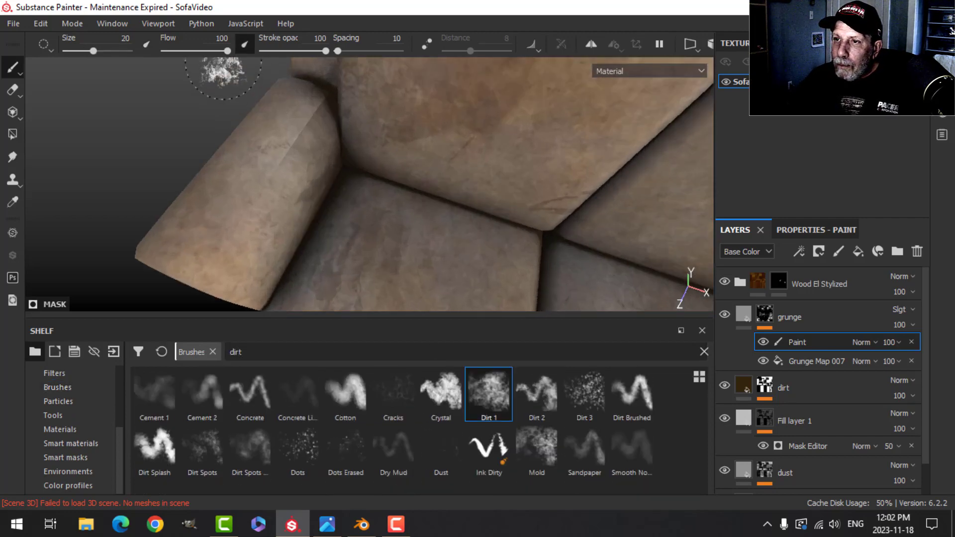
pyautogui.moveTo(193, 51); pyautogui.dragTo(188, 51)
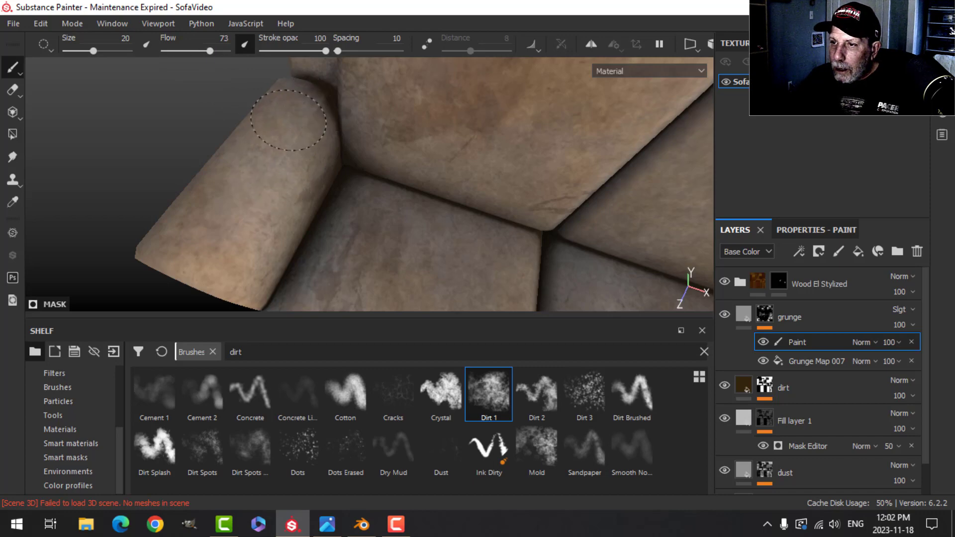
# Paint over the sofa's armrests in the grunge layer's mask with the Dirt 1 brush.
pyautogui.scroll(-2, 312, 128)
pyautogui.scroll(1, 309, 132)
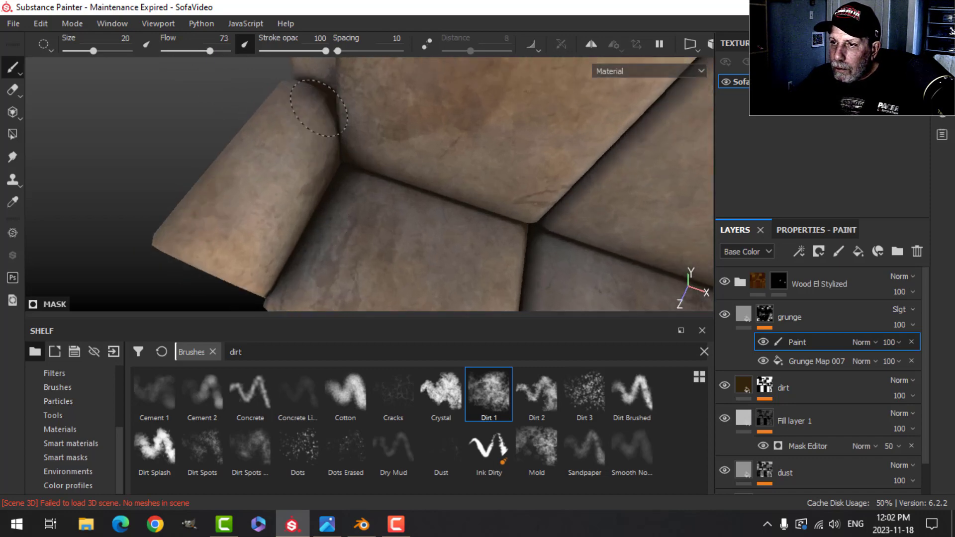
pyautogui.scroll(-2, 296, 165)
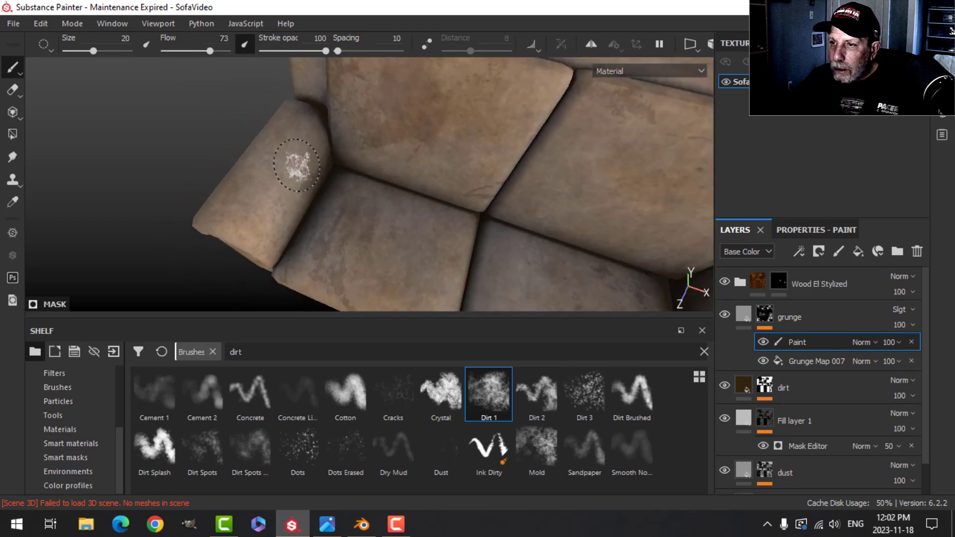
pyautogui.moveTo(309, 113)
pyautogui.keyDown('alt'); pyautogui.mouseDown()
pyautogui.moveTo(271, 175)
pyautogui.moveTo(234, 201)
pyautogui.moveTo(364, 196)
pyautogui.moveTo(292, 207)
pyautogui.moveTo(445, 186)
pyautogui.moveTo(320, 179)
pyautogui.moveTo(318, 188)
pyautogui.mouseUp(); pyautogui.keyUp('alt')
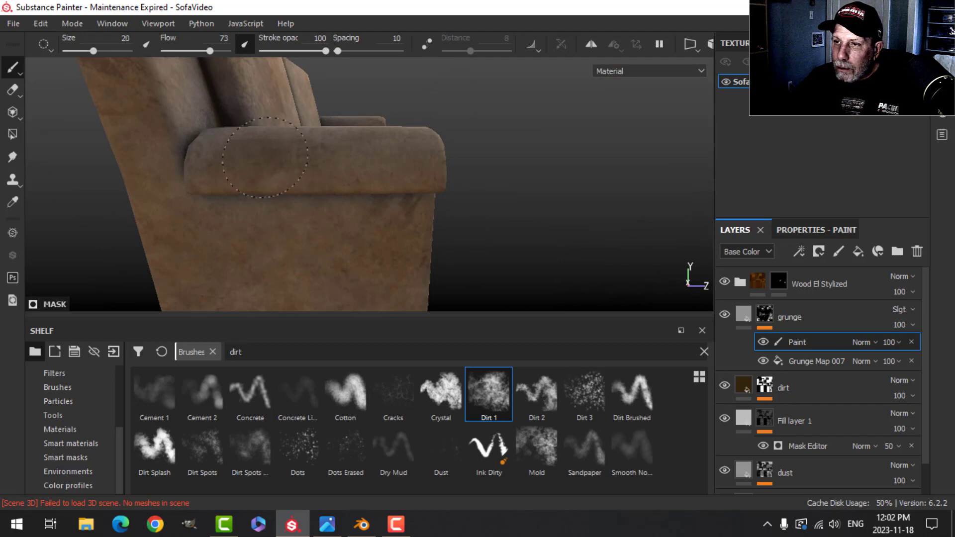
pyautogui.keyDown('alt'); pyautogui.moveTo(304, 122); pyautogui.dragTo(246, 142); pyautogui.keyUp('alt')
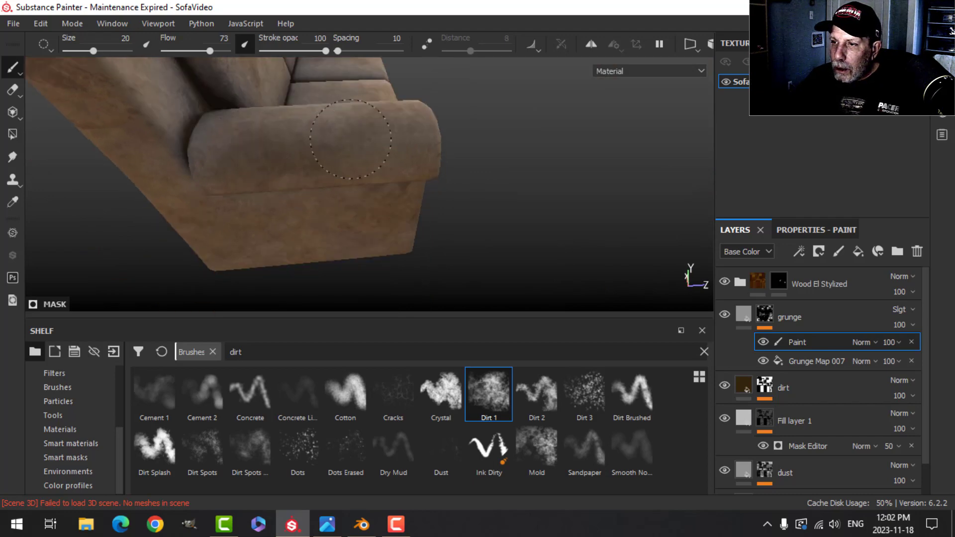
pyautogui.keyDown('alt'); pyautogui.moveTo(400, 124); pyautogui.dragTo(311, 247); pyautogui.keyUp('alt')
pyautogui.keyDown('alt'); pyautogui.moveTo(311, 247); pyautogui.dragTo(252, 196, button='middle'); pyautogui.keyUp('alt')
pyautogui.keyDown('alt'); pyautogui.moveTo(252, 196); pyautogui.dragTo(213, 184); pyautogui.keyUp('alt')
pyautogui.scroll(3, 327, 215)
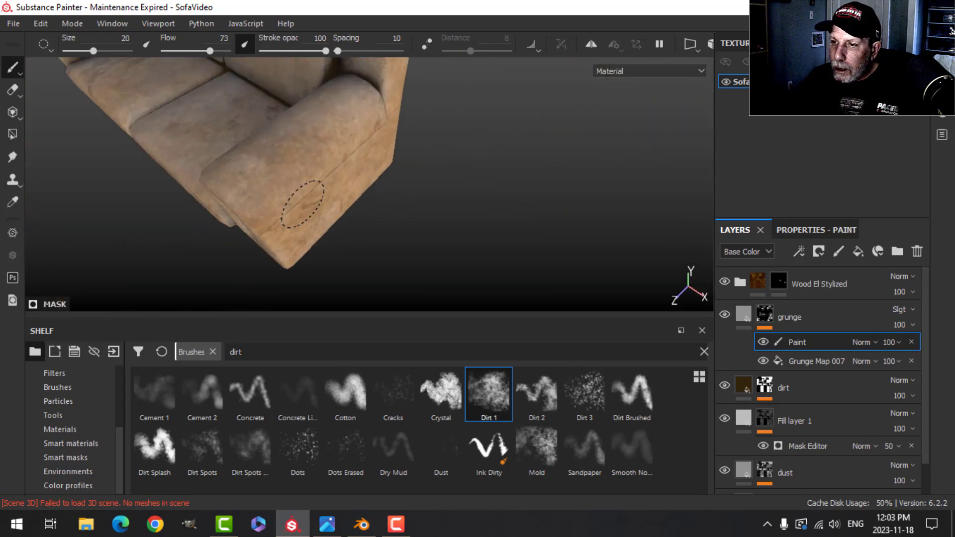
pyautogui.moveTo(363, 234)
pyautogui.keyDown('alt'); pyautogui.mouseDown()
pyautogui.moveTo(347, 218)
pyautogui.moveTo(368, 196)
pyautogui.moveTo(192, 155)
pyautogui.moveTo(414, 164)
pyautogui.moveTo(309, 194)
pyautogui.moveTo(321, 198)
pyautogui.moveTo(339, 237)
pyautogui.moveTo(366, 215)
pyautogui.moveTo(358, 202)
pyautogui.moveTo(328, 213)
pyautogui.moveTo(372, 230)
pyautogui.moveTo(345, 231)
pyautogui.moveTo(345, 213)
pyautogui.moveTo(351, 232)
pyautogui.mouseUp(); pyautogui.keyUp('alt')
pyautogui.scroll(-2, 343, 214)
pyautogui.scroll(-2, 390, 214)
# Add a fill layer above the grunge layer with only the color channel active and a dark grey base color of 0.021.
pyautogui.click(746, 312)
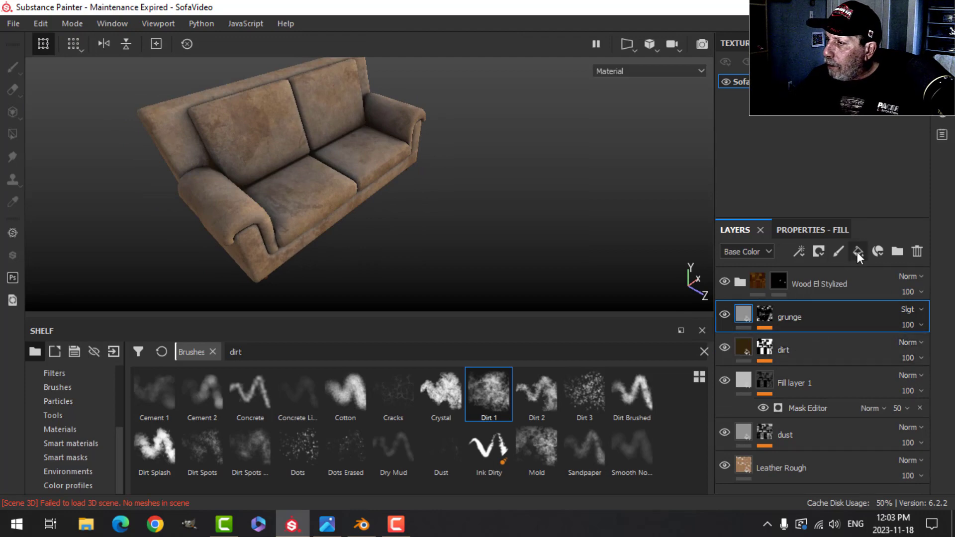
pyautogui.click(821, 230)
pyautogui.click(744, 318)
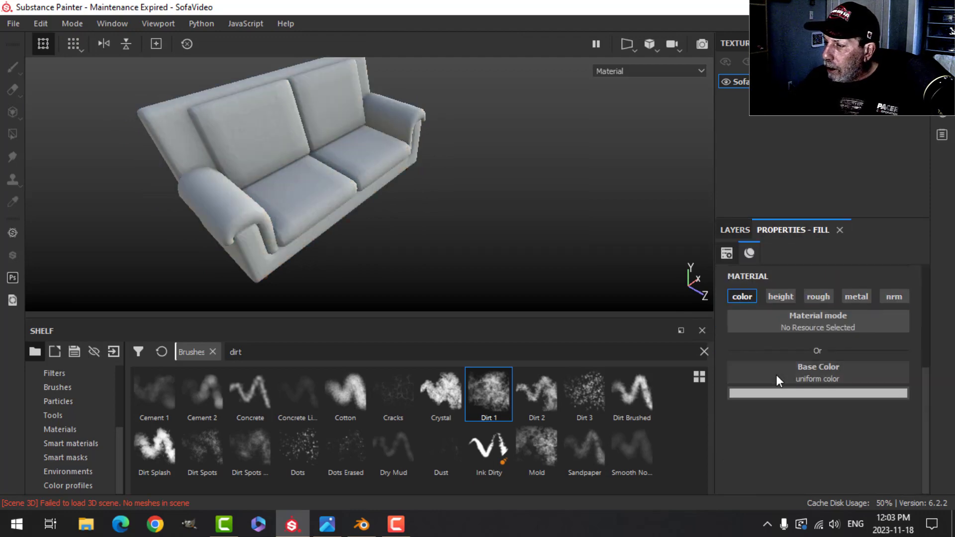
pyautogui.click(781, 393)
pyautogui.click(762, 342)
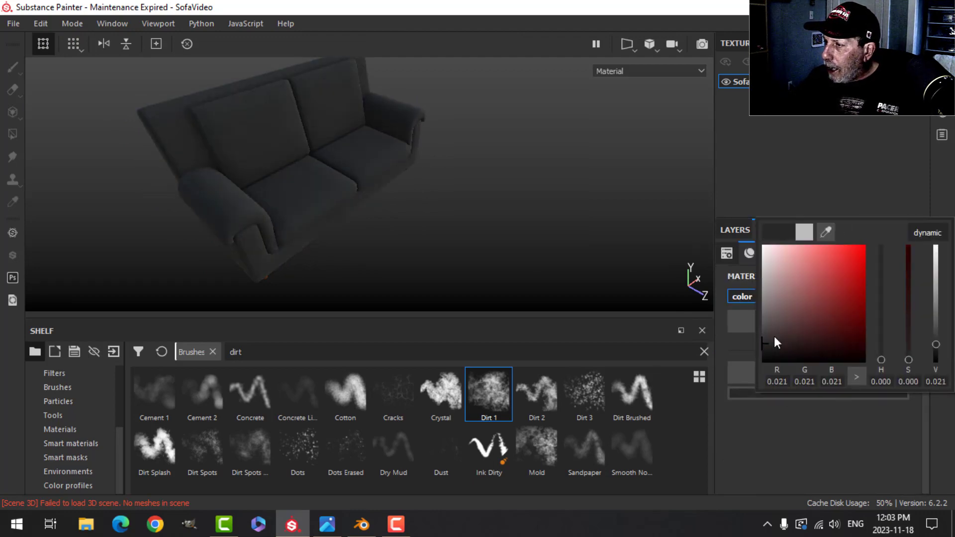
# Add a black mask to the dark grey fill layer and drive it with a Dripping Rust generator.
pyautogui.click(735, 229)
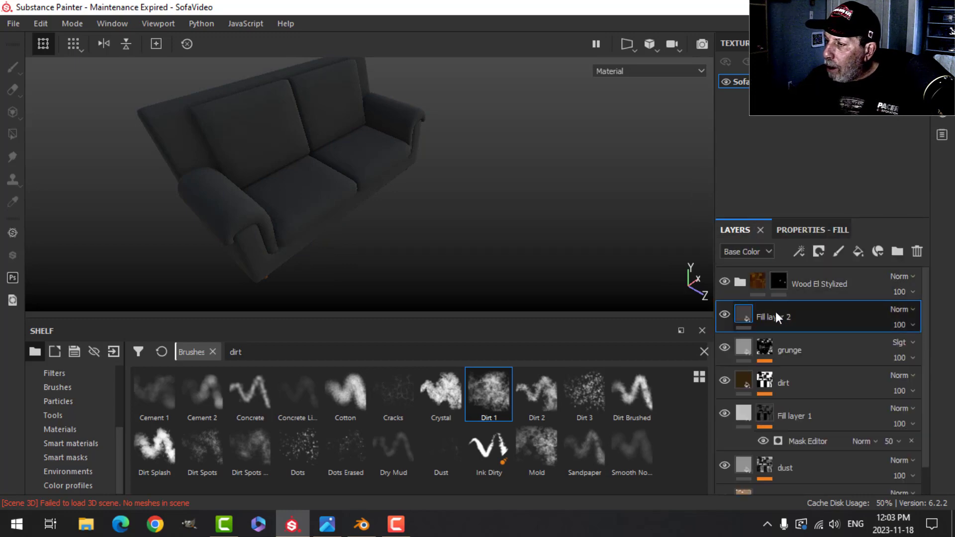
pyautogui.click(820, 251)
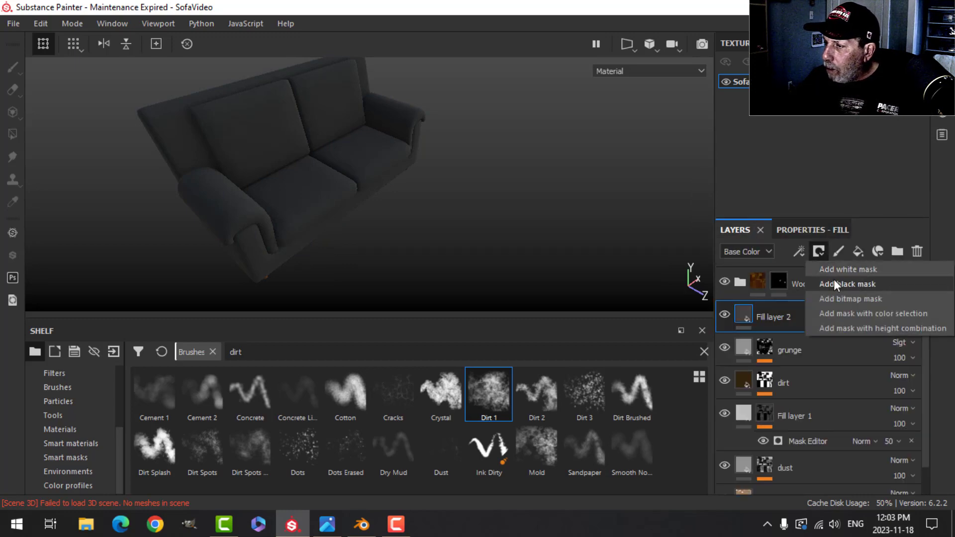
pyautogui.click(833, 279)
pyautogui.click(799, 250)
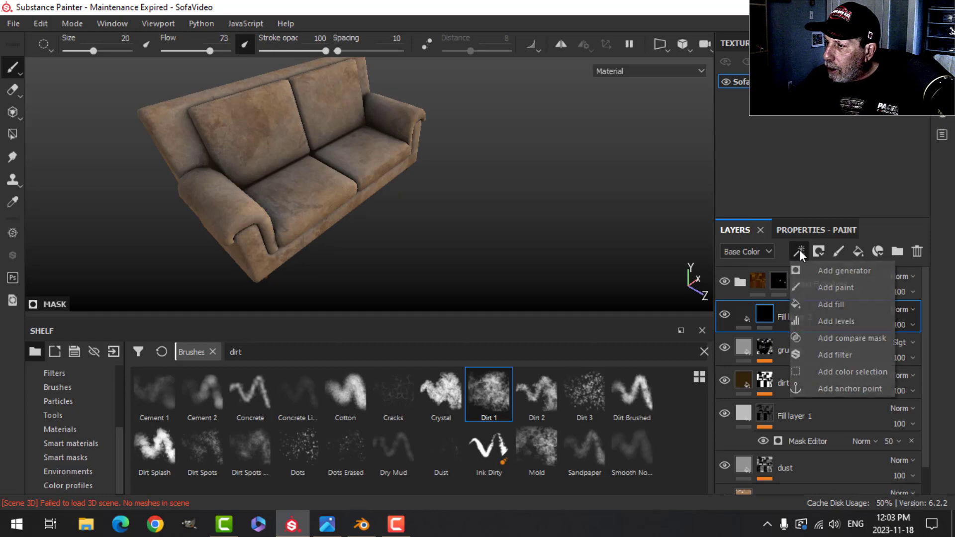
pyautogui.click(823, 271)
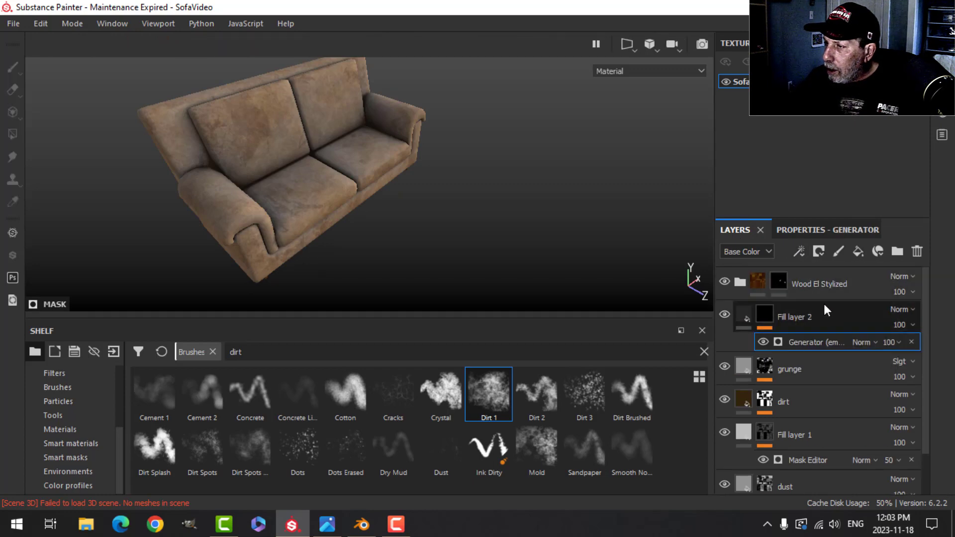
pyautogui.click(812, 231)
pyautogui.click(790, 281)
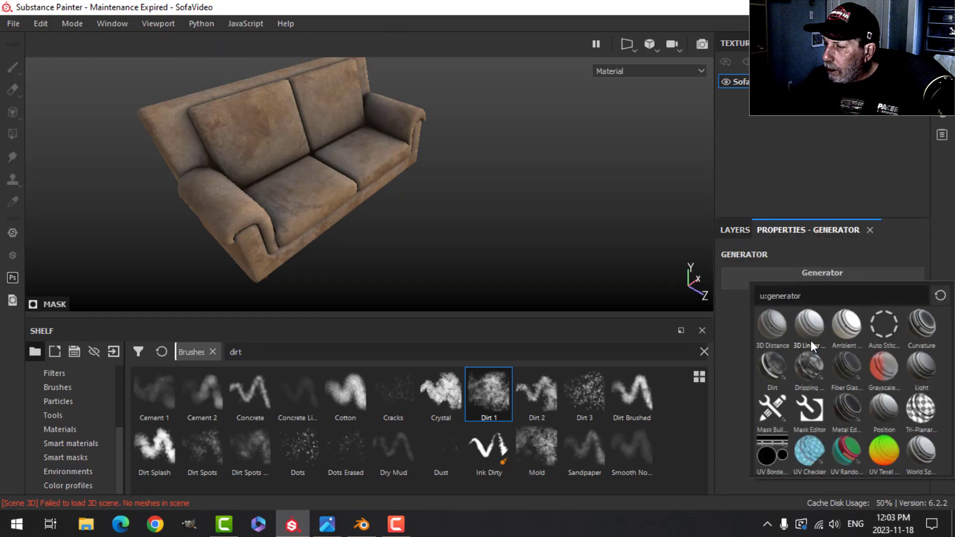
pyautogui.click(811, 374)
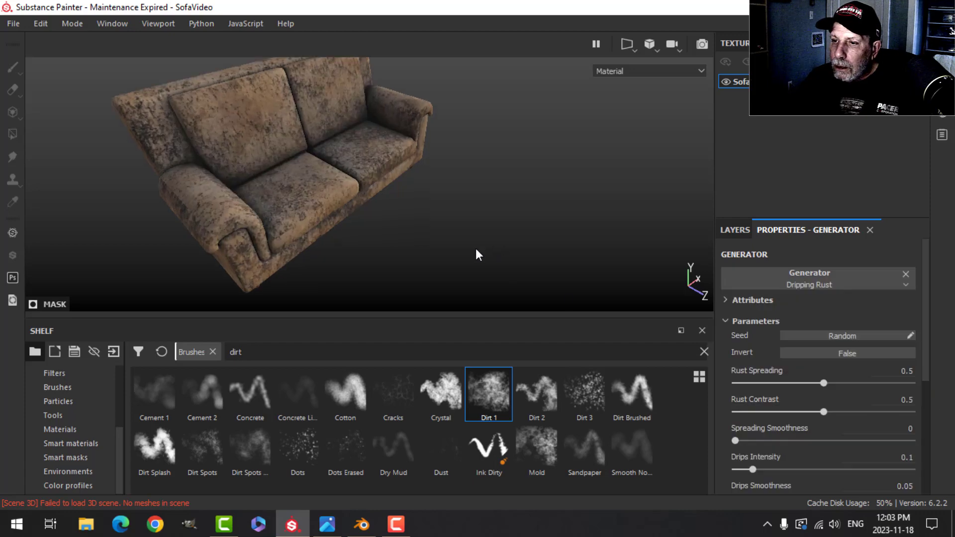
# Set the Dripping Rust generator's Rust Spreading to 0.2 and randomize its seed.
pyautogui.keyDown('alt'); pyautogui.moveTo(476, 256); pyautogui.dragTo(471, 232); pyautogui.keyUp('alt')
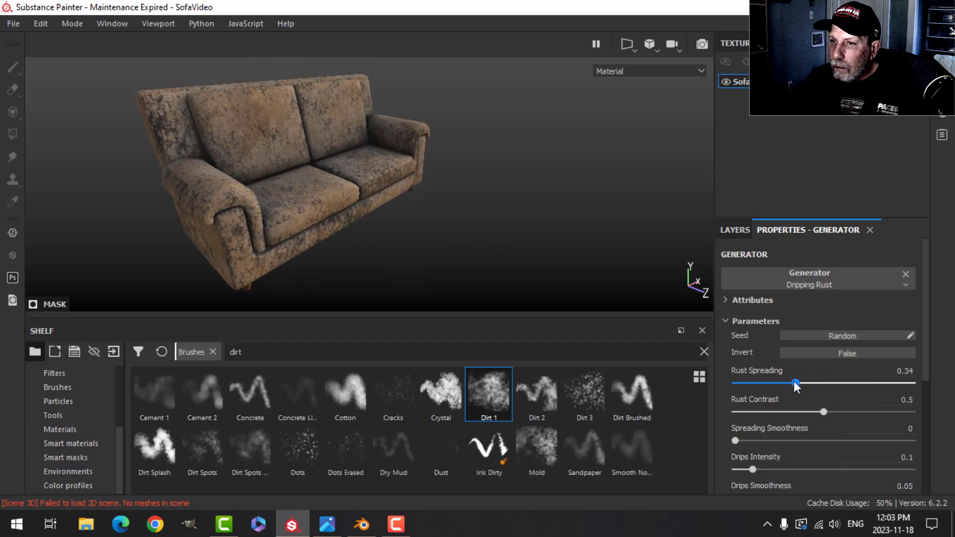
pyautogui.moveTo(784, 383); pyautogui.dragTo(770, 383)
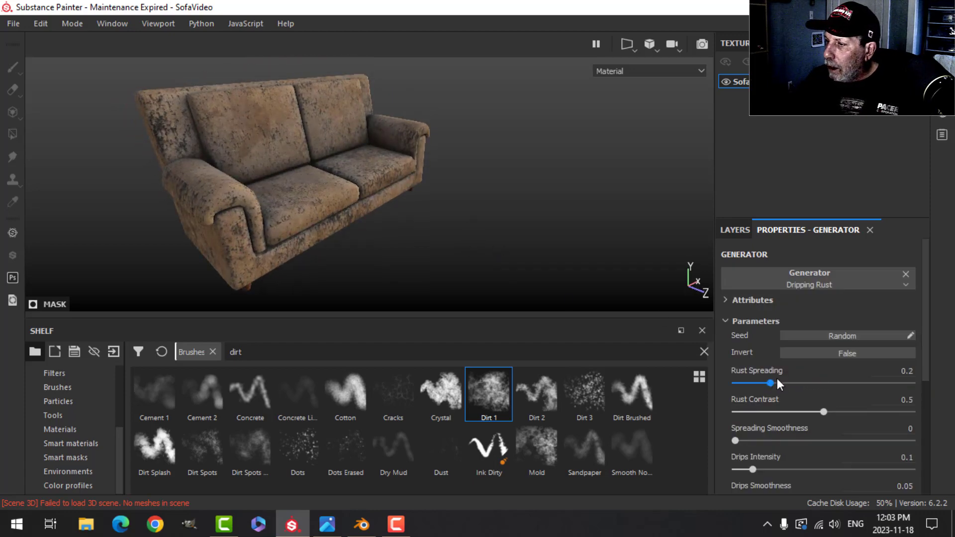
pyautogui.click(809, 339)
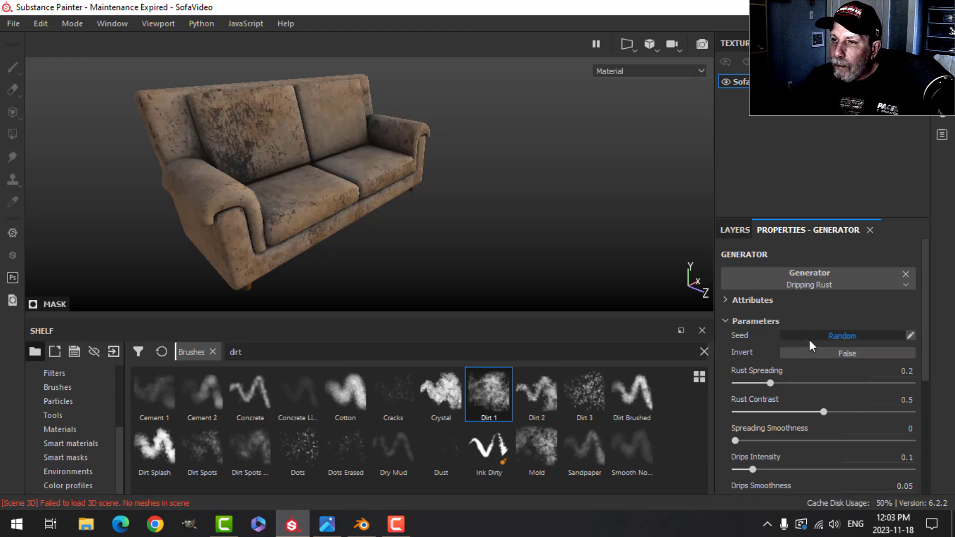
pyautogui.keyDown('alt'); pyautogui.moveTo(249, 213); pyautogui.dragTo(295, 208); pyautogui.keyUp('alt')
pyautogui.keyDown('alt'); pyautogui.moveTo(315, 207); pyautogui.dragTo(309, 225); pyautogui.keyUp('alt')
# Try the Soft light blend mode on the Dripping Rust generator and return it to Normal.
pyautogui.click(735, 230)
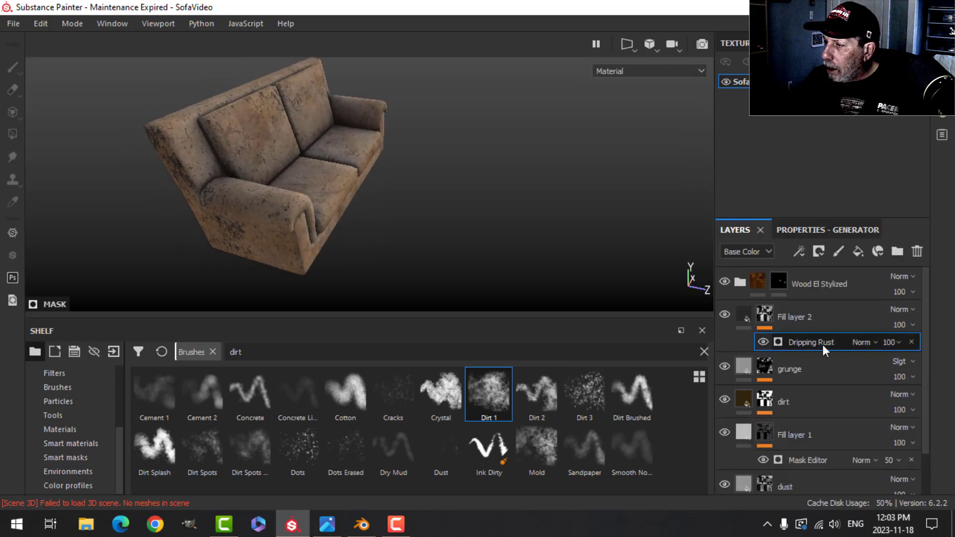
pyautogui.click(874, 341)
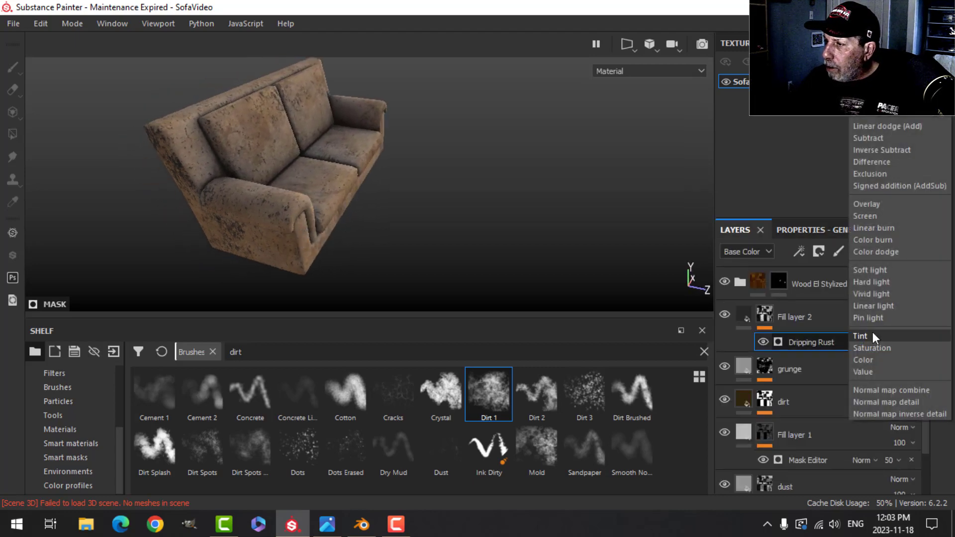
pyautogui.click(873, 270)
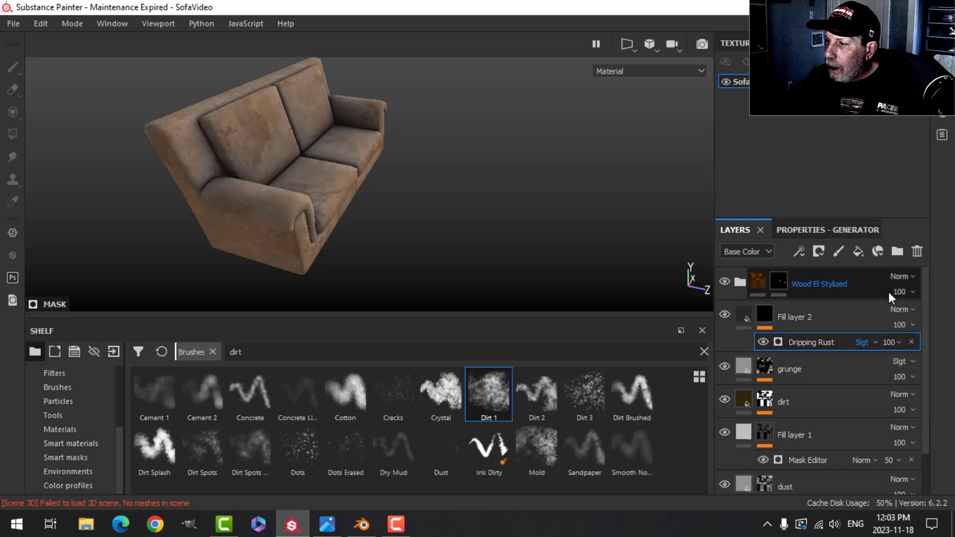
pyautogui.click(877, 342)
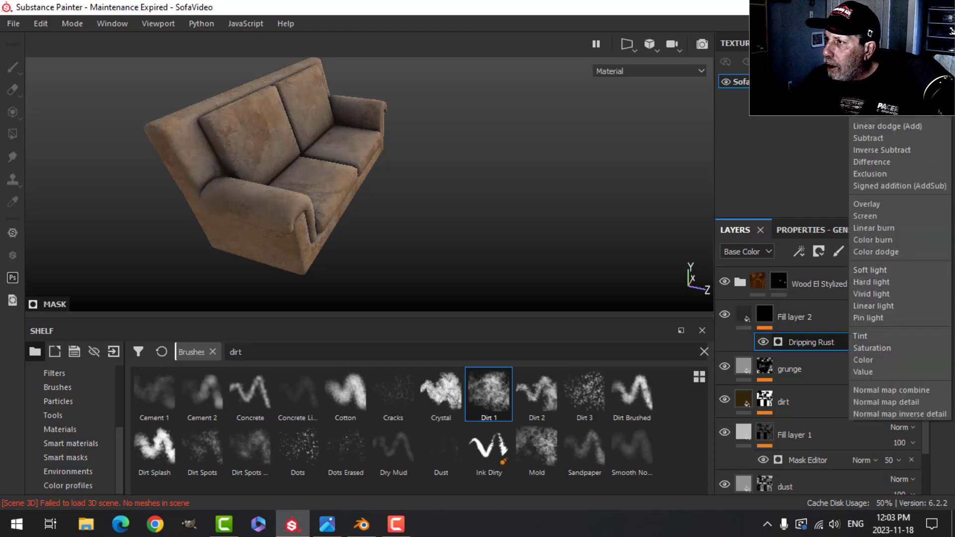
pyautogui.click(864, 7)
# Set the dark grey fill layer's blend mode to Soft light and its opacity to 41.
pyautogui.click(912, 309)
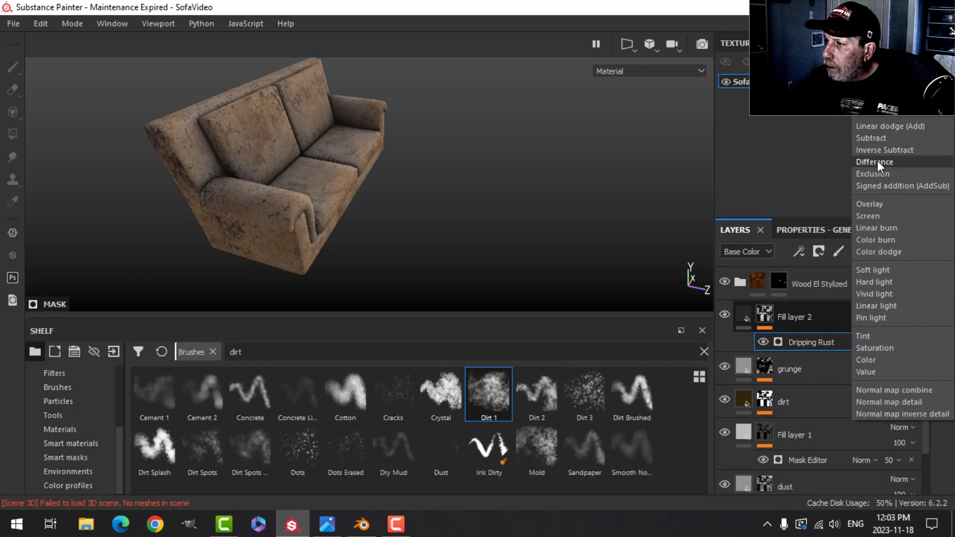
pyautogui.click(884, 270)
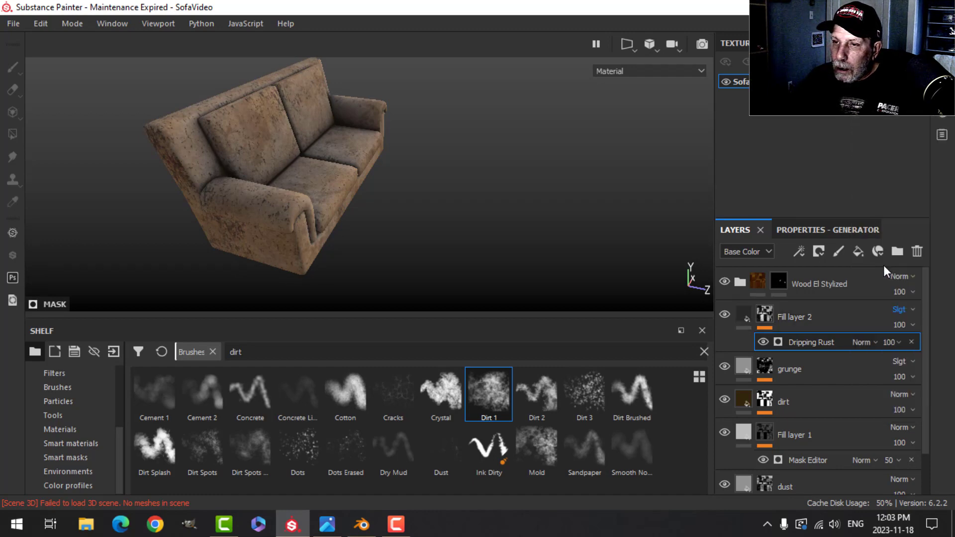
pyautogui.keyDown('alt'); pyautogui.moveTo(674, 265); pyautogui.dragTo(488, 265); pyautogui.keyUp('alt')
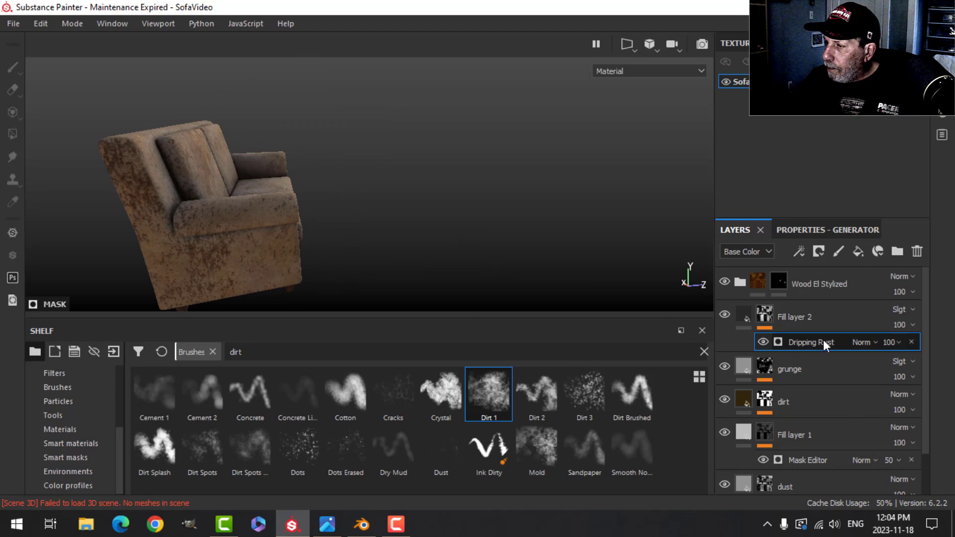
pyautogui.click(911, 324)
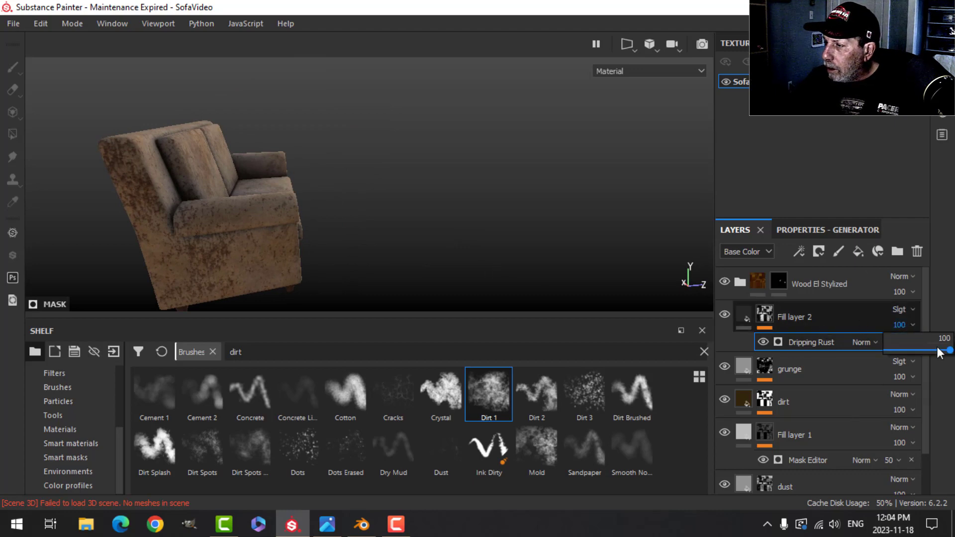
pyautogui.moveTo(950, 351); pyautogui.dragTo(911, 351)
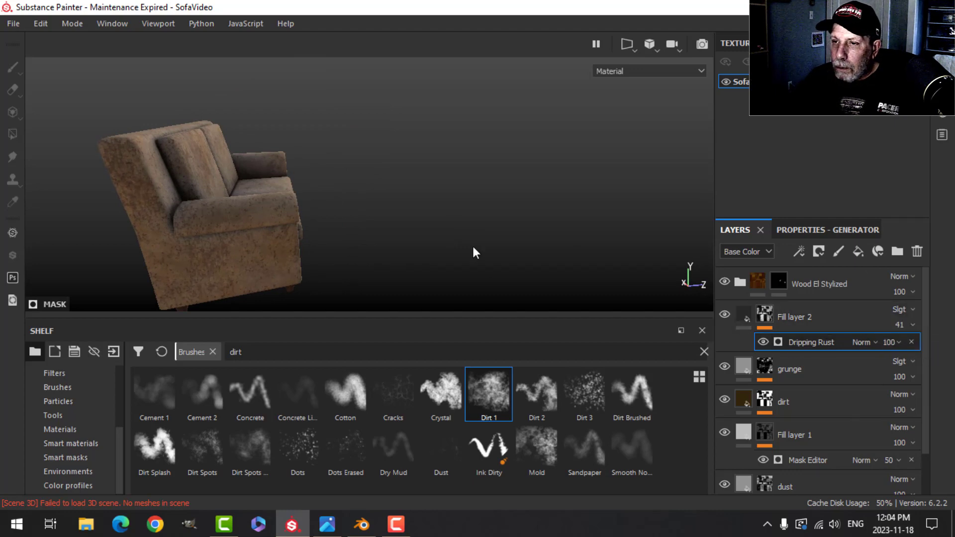
# Rename the dark grey fill layer with the Dripping Rust mask as grunge2.
pyautogui.keyDown('alt'); pyautogui.moveTo(472, 251); pyautogui.dragTo(374, 240); pyautogui.keyUp('alt')
pyautogui.keyDown('alt'); pyautogui.moveTo(374, 239); pyautogui.dragTo(386, 223, button='middle'); pyautogui.keyUp('alt')
pyautogui.scroll(-2, 384, 222)
pyautogui.scroll(4, 384, 222)
pyautogui.keyDown('alt'); pyautogui.moveTo(384, 222); pyautogui.dragTo(604, 281); pyautogui.keyUp('alt')
pyautogui.doubleClick(792, 318)
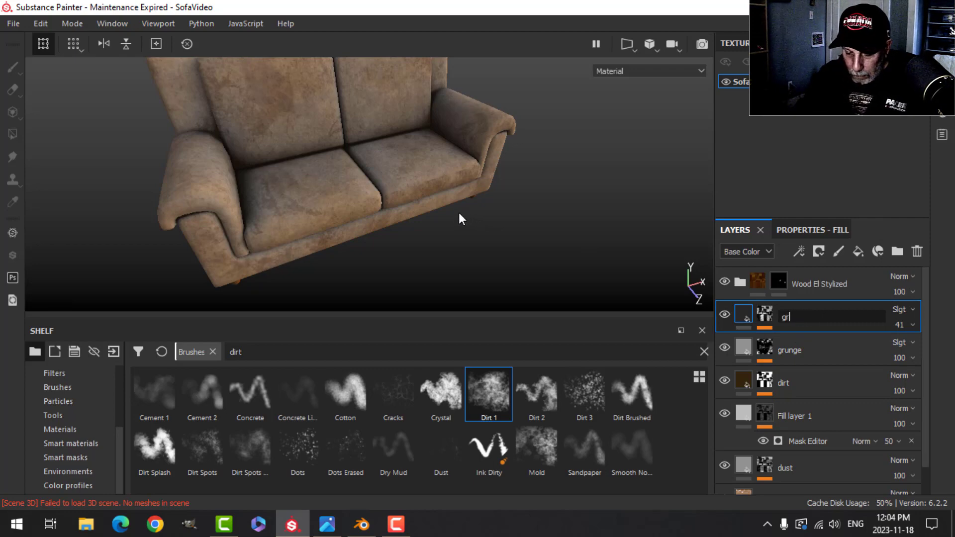
pyautogui.write('grunge')
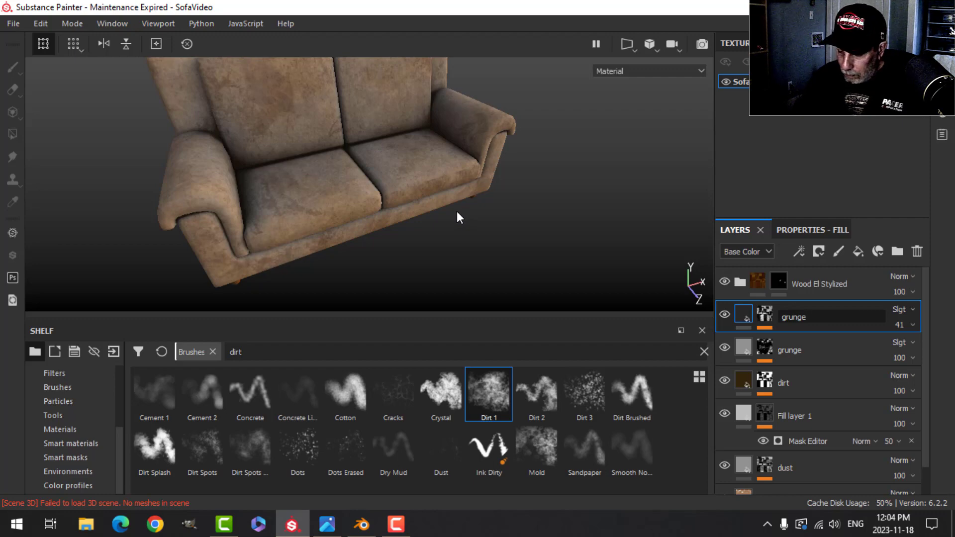
pyautogui.write('2')
pyautogui.press('Return')
# Add a color-only fill layer above grunge2 with a dark red base color (R 0.114, G 0.004, B 0.004) and a black mask.
pyautogui.click(856, 251)
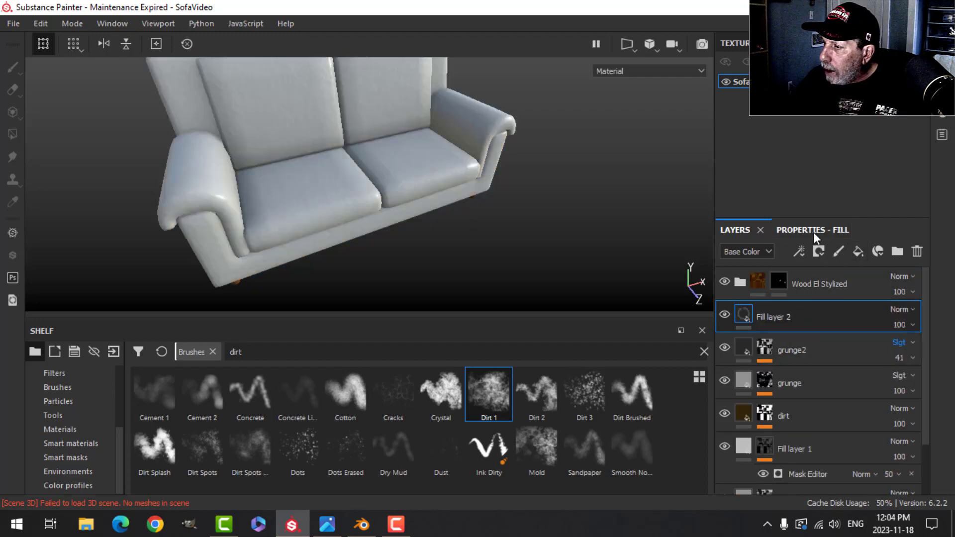
pyautogui.click(813, 232)
pyautogui.keyDown('alt'); pyautogui.click(747, 317); pyautogui.keyUp('alt')
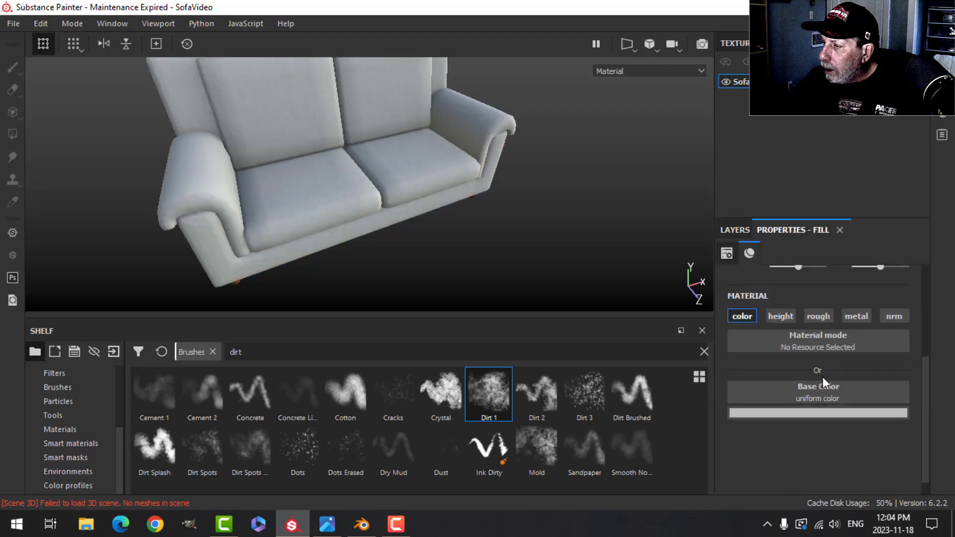
pyautogui.click(810, 412)
pyautogui.click(855, 339)
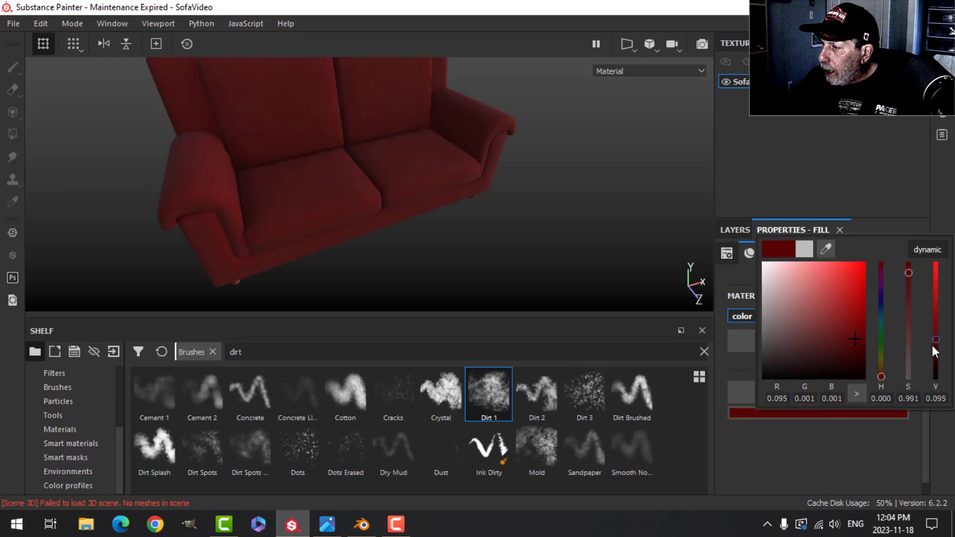
pyautogui.moveTo(857, 332); pyautogui.dragTo(842, 335)
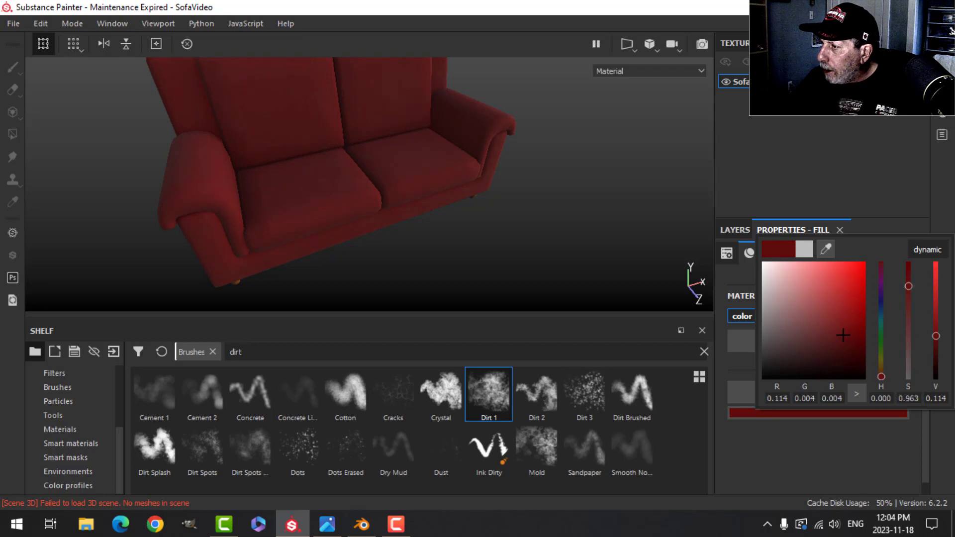
pyautogui.click(729, 230)
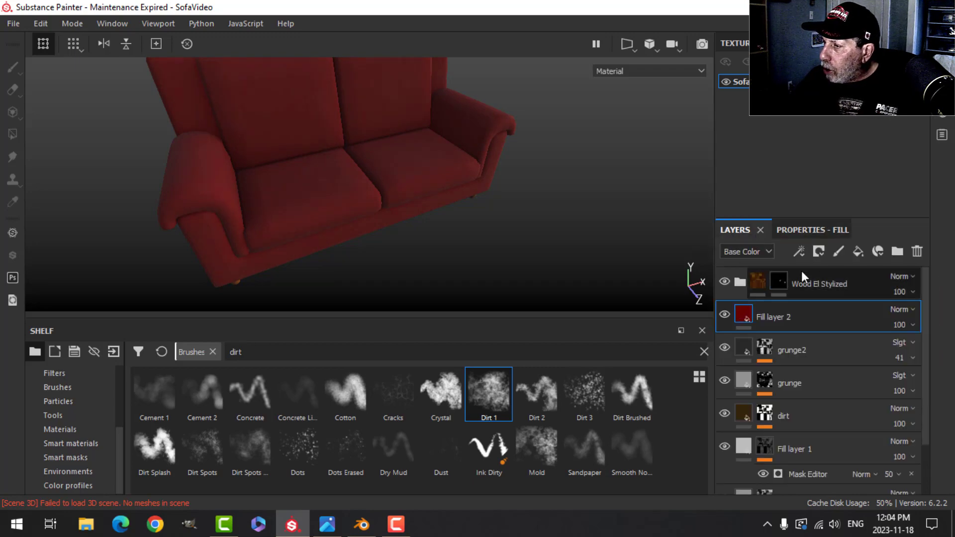
pyautogui.click(819, 250)
pyautogui.click(838, 283)
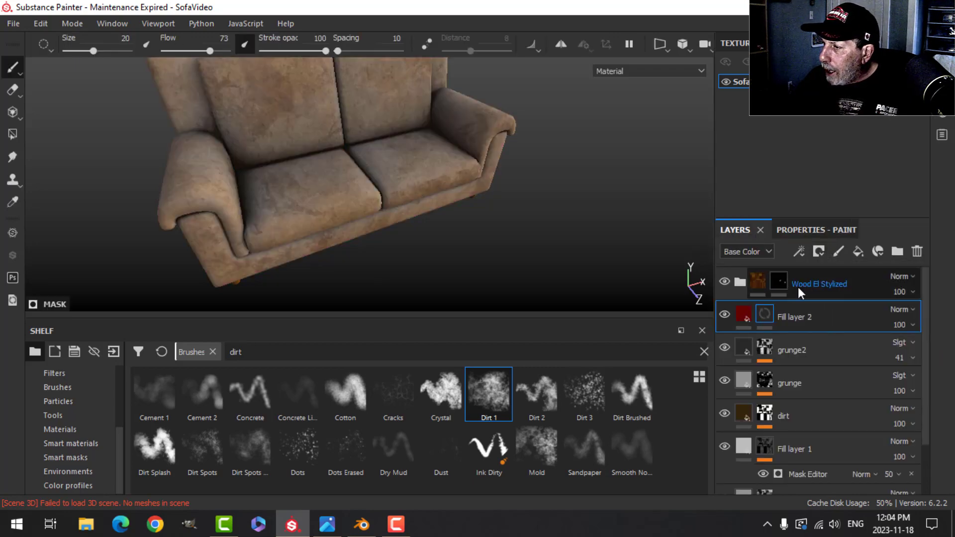
# Try a fill effect in the red layer's mask, searching the grunges for 00 and assigning Grunge Map 008 as its grayscale.
pyautogui.click(798, 252)
pyautogui.click(825, 304)
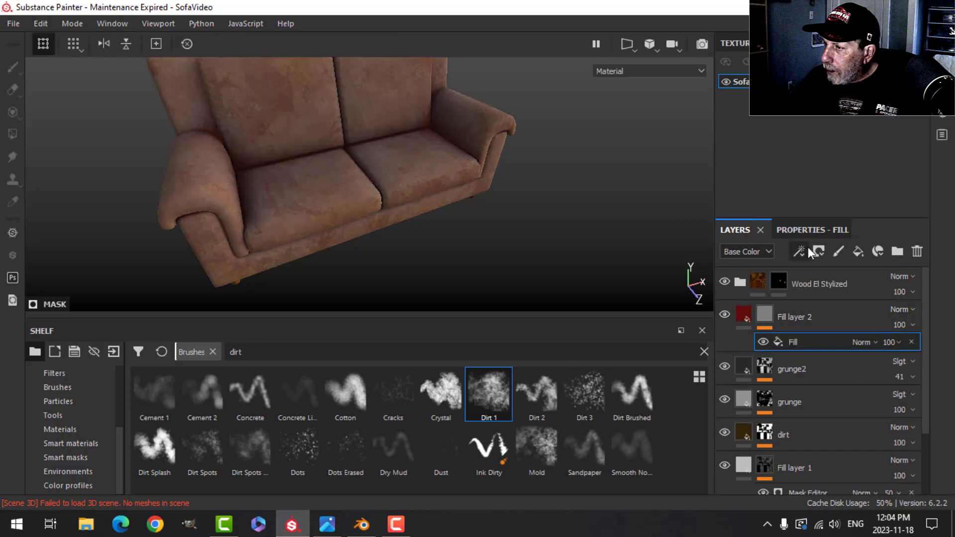
pyautogui.click(810, 229)
pyautogui.scroll(1, 75, 404)
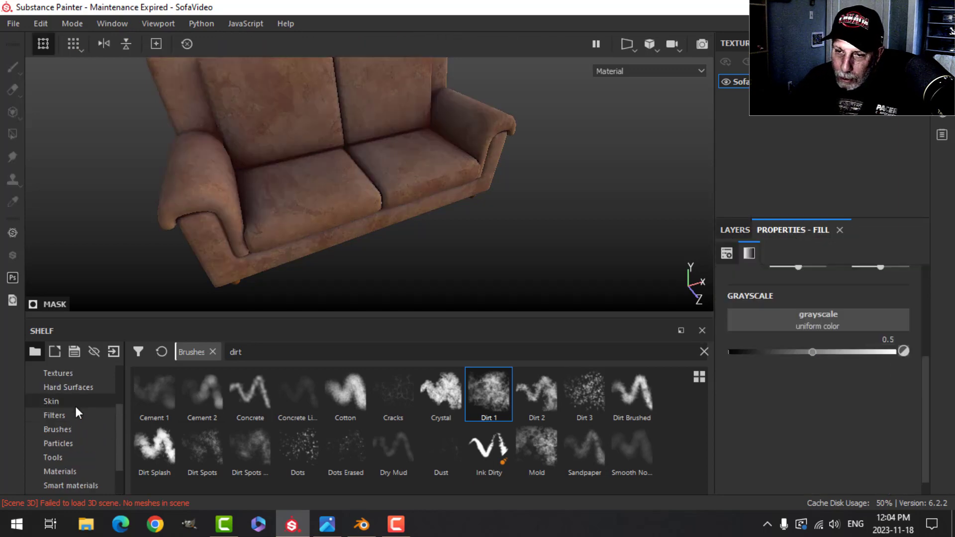
pyautogui.scroll(1, 77, 406)
pyautogui.click(69, 387)
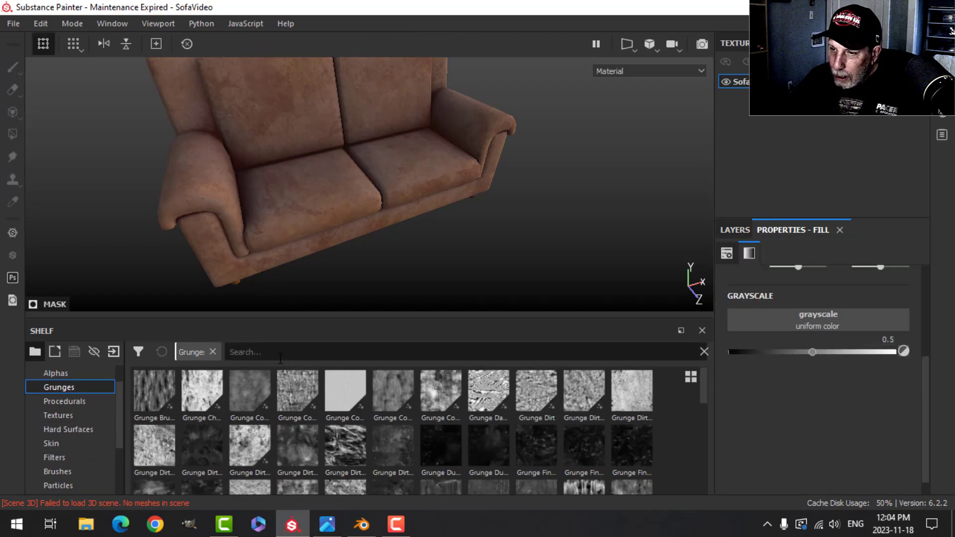
pyautogui.click(344, 352)
pyautogui.write('00')
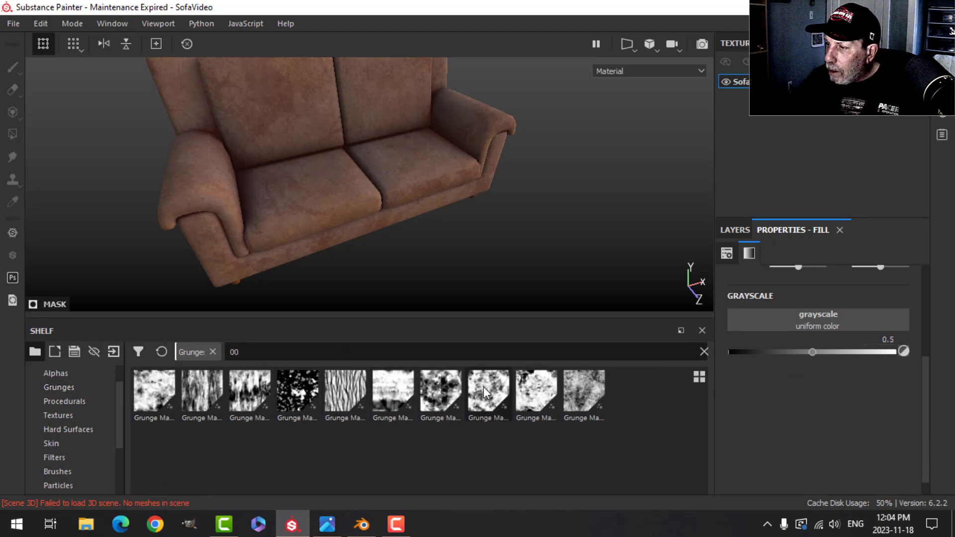
pyautogui.moveTo(483, 387); pyautogui.dragTo(764, 326)
# Set Grunge Map 008's Balance to 0.09 and randomize its seed, checking the red stains around the sofa.
pyautogui.scroll(2, 472, 249)
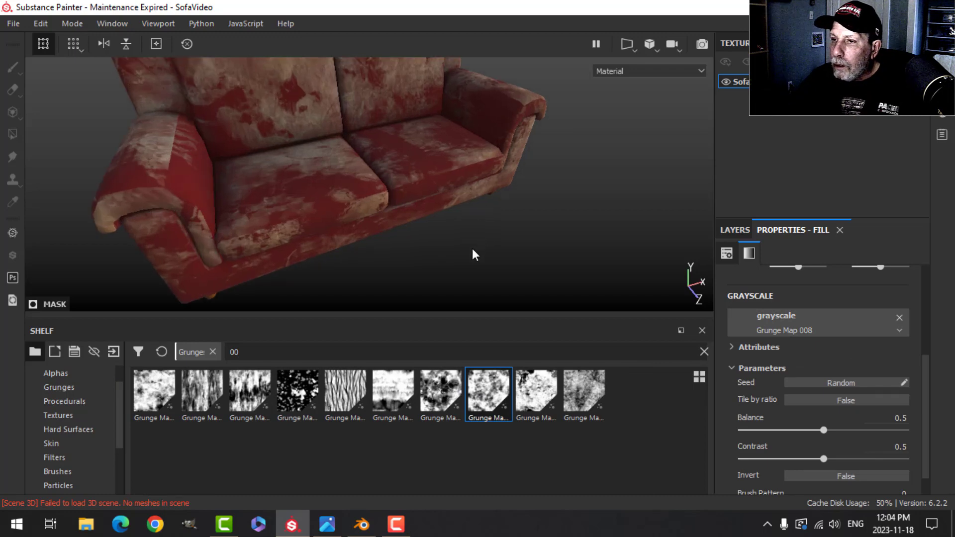
pyautogui.keyDown('alt'); pyautogui.moveTo(472, 249); pyautogui.dragTo(439, 229); pyautogui.keyUp('alt')
pyautogui.scroll(2, 431, 254)
pyautogui.scroll(-5, 431, 260)
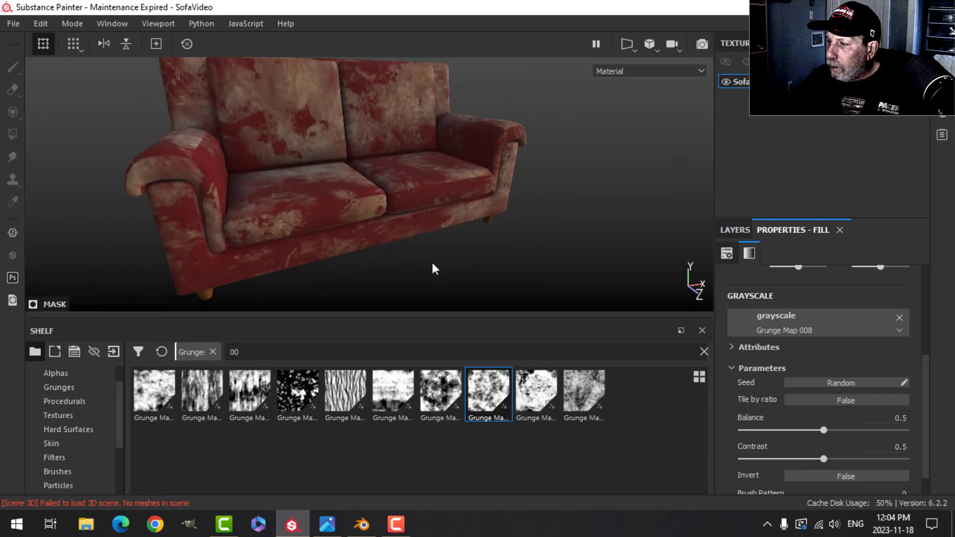
pyautogui.moveTo(431, 260); pyautogui.dragTo(437, 249, button='middle')
pyautogui.moveTo(821, 430); pyautogui.dragTo(756, 431)
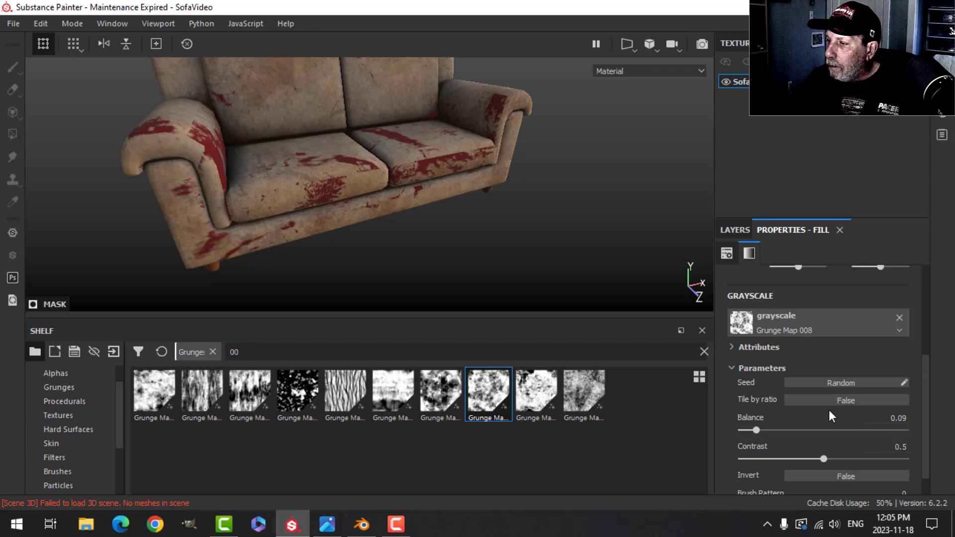
pyautogui.click(836, 384)
pyautogui.keyDown('alt'); pyautogui.moveTo(443, 262); pyautogui.dragTo(320, 243); pyautogui.keyUp('alt')
pyautogui.keyDown('alt'); pyautogui.moveTo(319, 291); pyautogui.dragTo(384, 254); pyautogui.keyUp('alt')
pyautogui.keyDown('alt'); pyautogui.moveTo(385, 254); pyautogui.dragTo(427, 246, button='middle'); pyautogui.keyUp('alt')
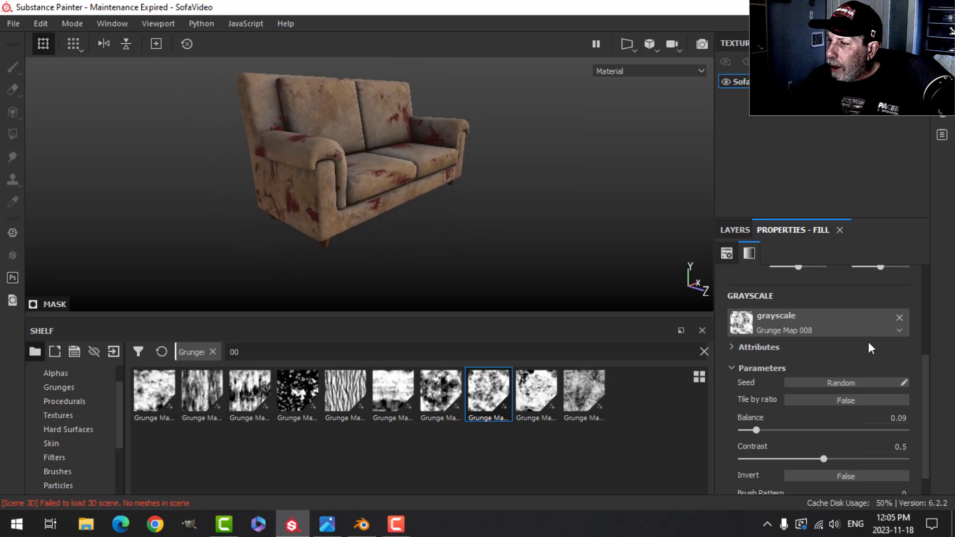
# Try Grunge Map 010 in the red layer's mask fill and delete the fill effect from the mask.
pyautogui.moveTo(586, 395); pyautogui.dragTo(745, 323)
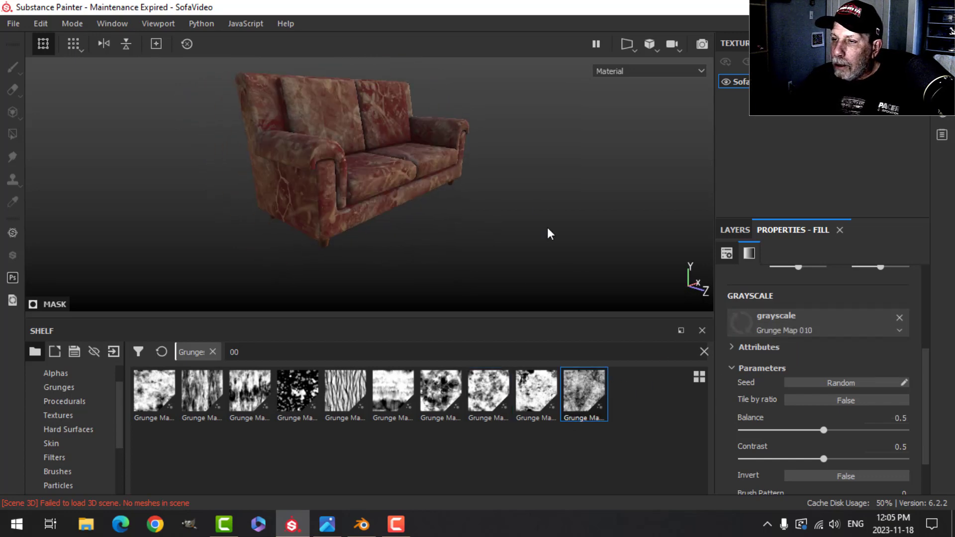
pyautogui.keyDown('alt'); pyautogui.moveTo(550, 234); pyautogui.dragTo(497, 223); pyautogui.keyUp('alt')
pyautogui.click(734, 230)
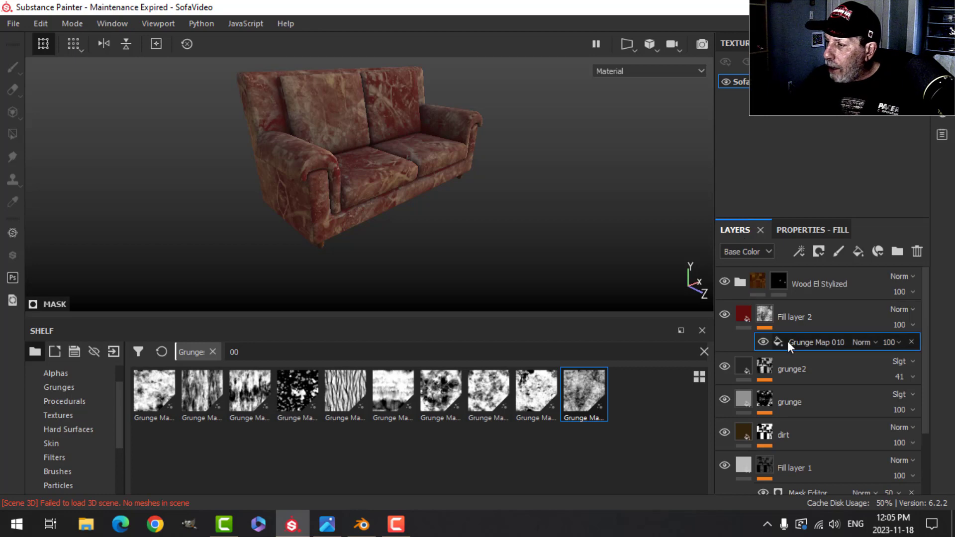
pyautogui.click(912, 342)
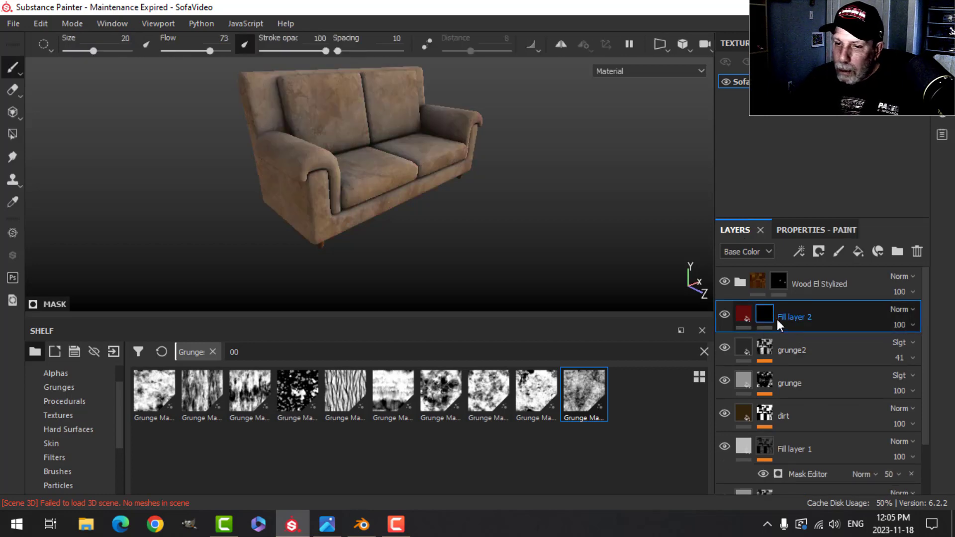
# Search the smart masks for dirt and apply Dirt Splashes to the red fill layer after trying and undoing Dirt Dry.
pyautogui.scroll(-3, 67, 470)
pyautogui.click(70, 457)
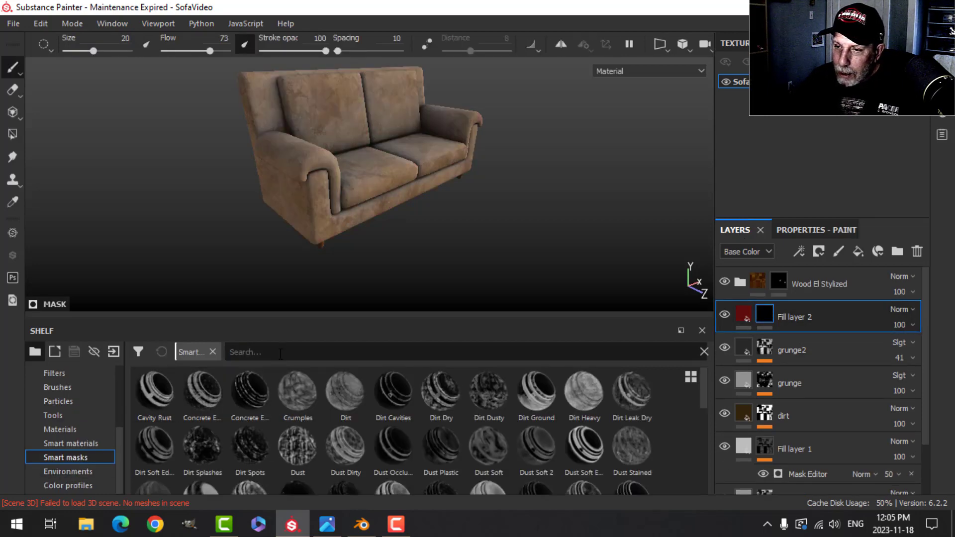
pyautogui.click(273, 351)
pyautogui.write('dirt')
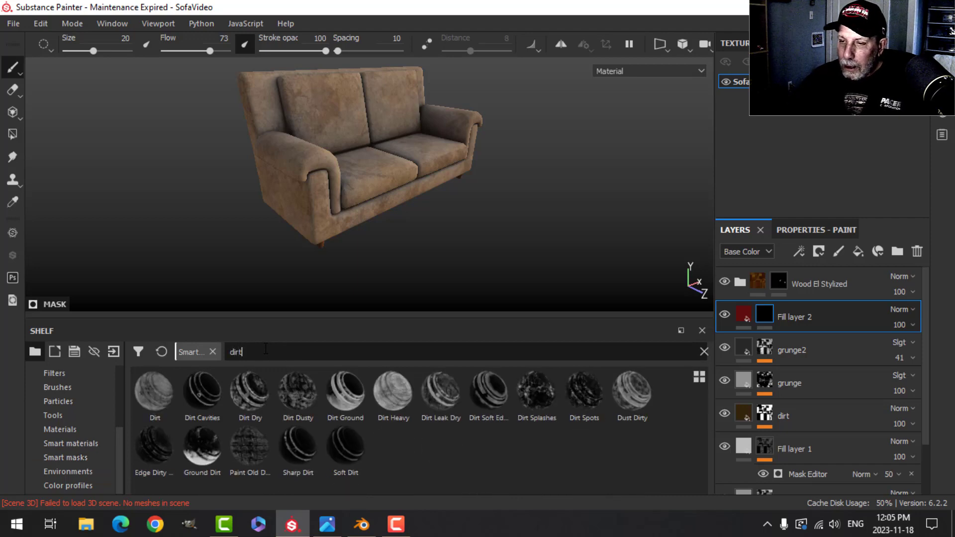
pyautogui.moveTo(259, 395); pyautogui.dragTo(786, 318)
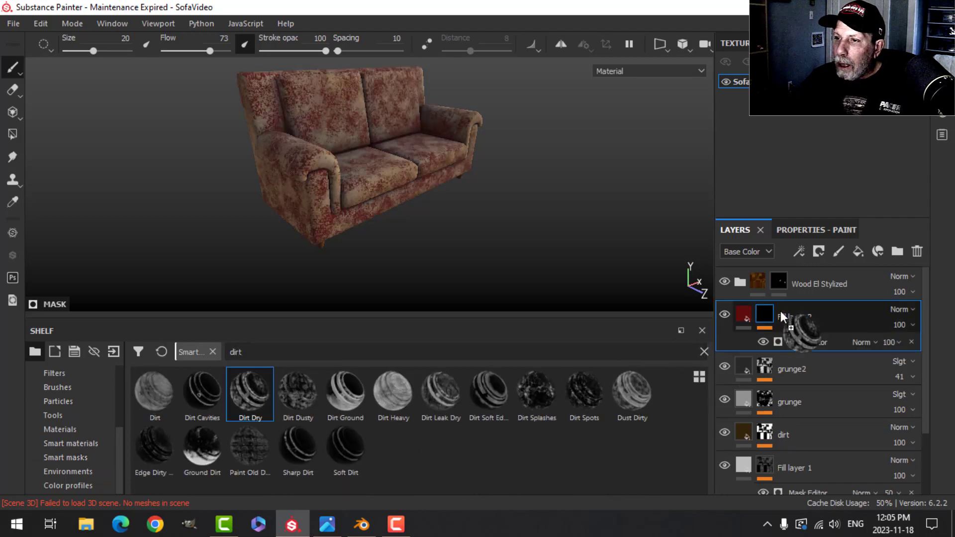
pyautogui.hotkey('ctrl', 'z')
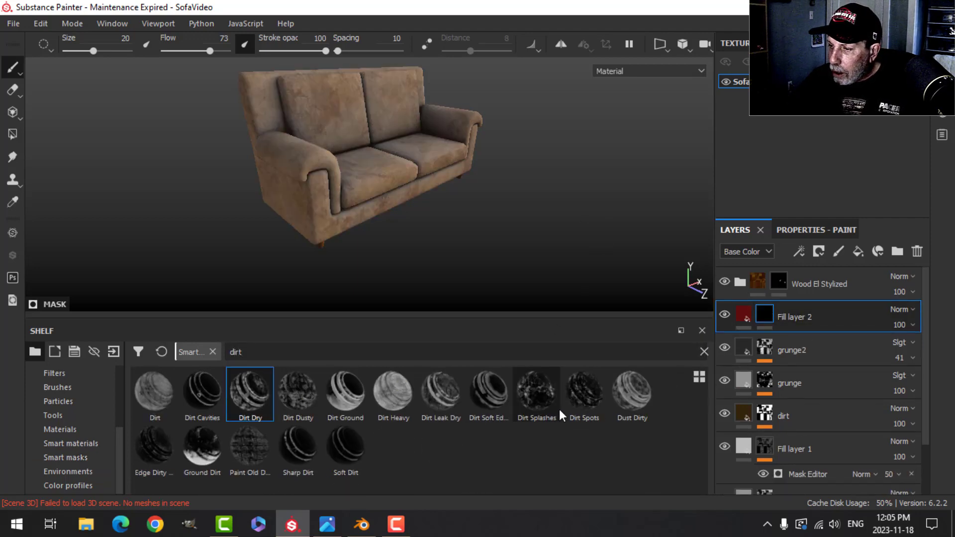
pyautogui.moveTo(552, 400); pyautogui.dragTo(764, 318)
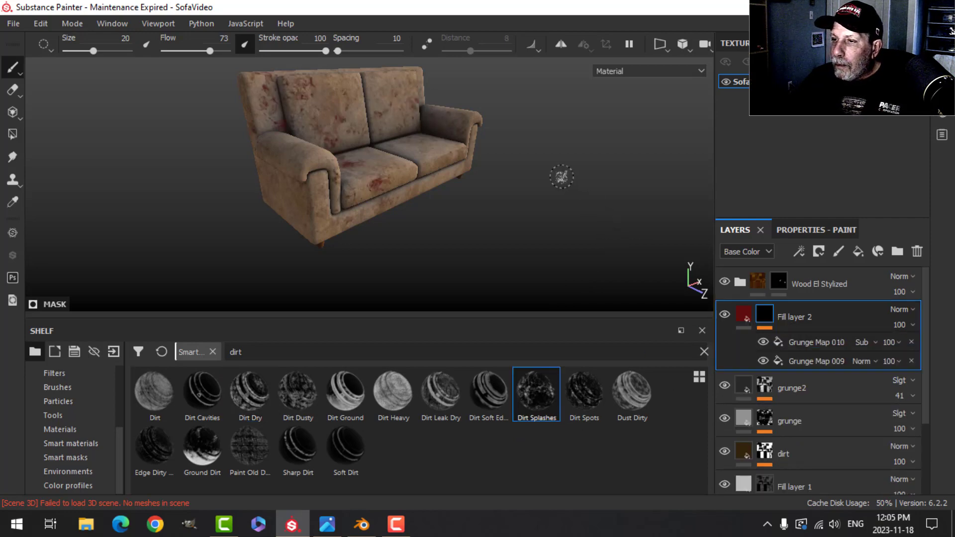
# Lower the red fill layer's opacity to 57, checking the stains on the sofa's arm, side and cushions.
pyautogui.keyDown('alt'); pyautogui.moveTo(562, 176); pyautogui.dragTo(537, 196); pyautogui.keyUp('alt')
pyautogui.keyDown('alt'); pyautogui.moveTo(537, 196); pyautogui.dragTo(447, 209, button='right'); pyautogui.keyUp('alt')
pyautogui.keyDown('alt'); pyautogui.moveTo(447, 209); pyautogui.dragTo(483, 208); pyautogui.keyUp('alt')
pyautogui.keyDown('alt'); pyautogui.moveTo(484, 208); pyautogui.dragTo(517, 237, button='middle'); pyautogui.keyUp('alt')
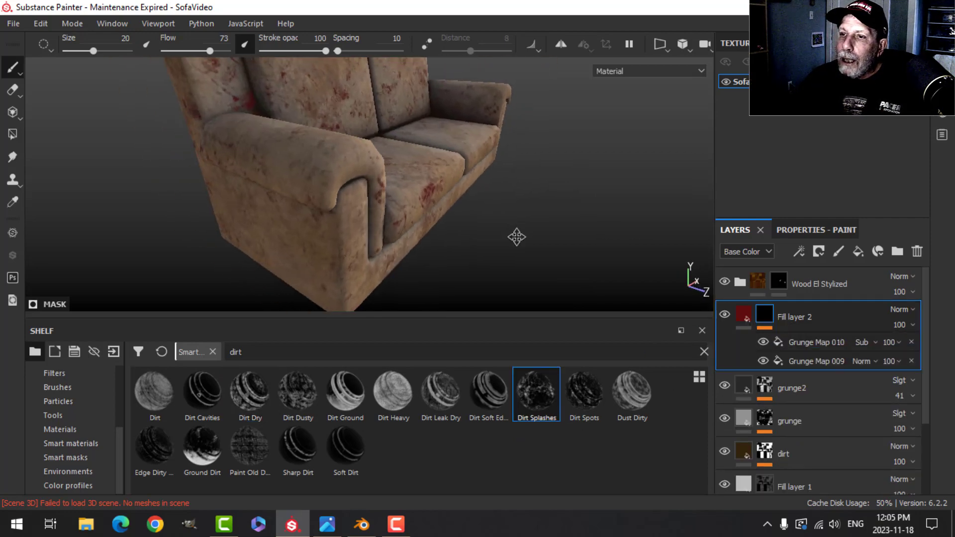
pyautogui.keyDown('alt'); pyautogui.moveTo(517, 237); pyautogui.dragTo(458, 238); pyautogui.keyUp('alt')
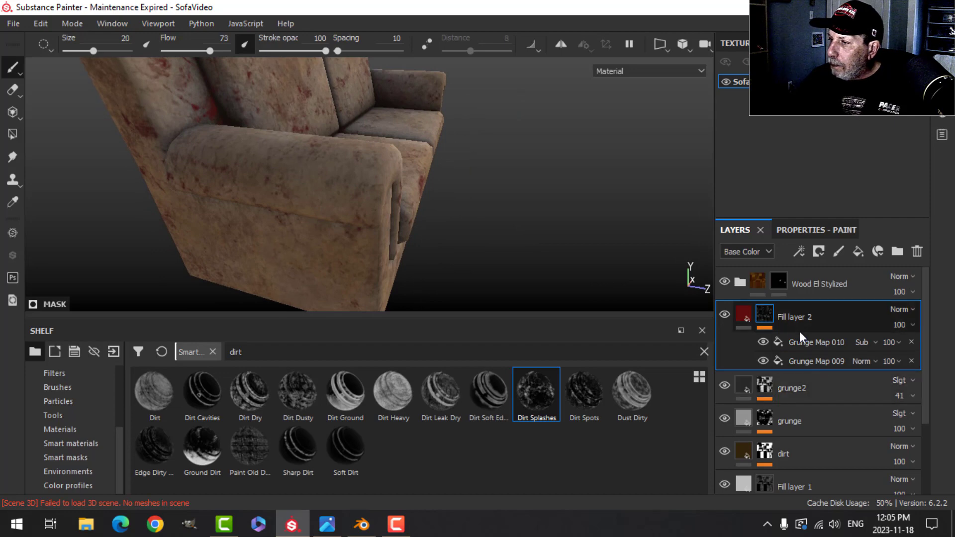
pyautogui.click(914, 326)
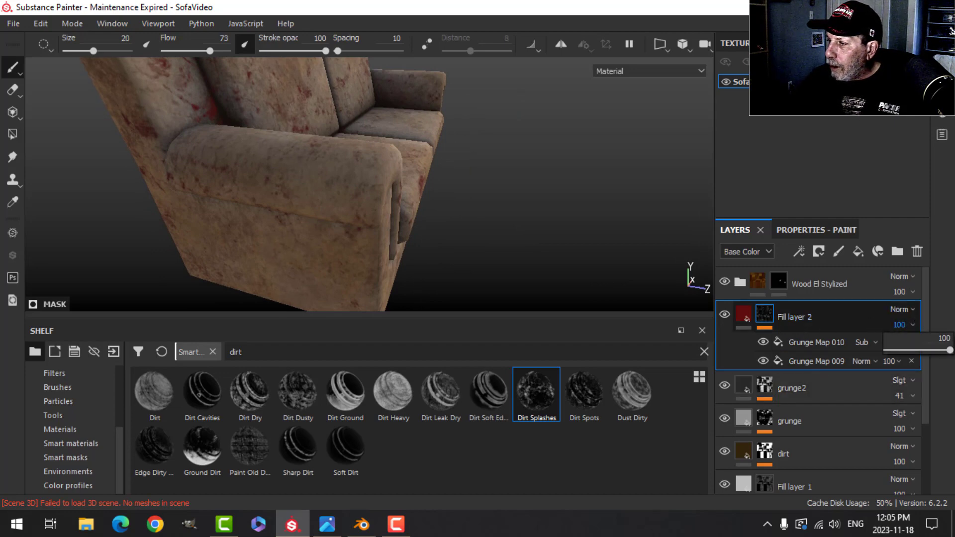
pyautogui.moveTo(949, 351); pyautogui.dragTo(924, 356)
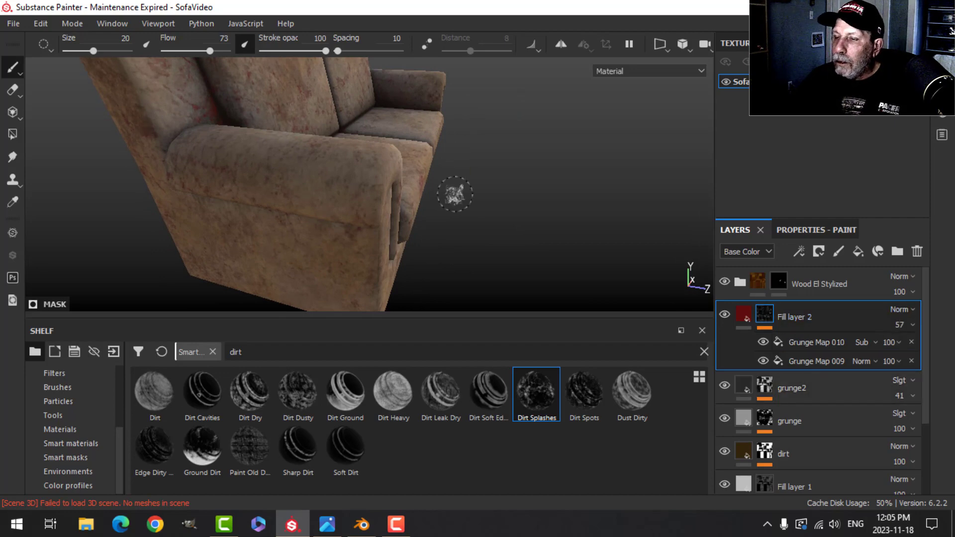
pyautogui.keyDown('alt'); pyautogui.moveTo(454, 194); pyautogui.dragTo(416, 199, button='right'); pyautogui.keyUp('alt')
pyautogui.keyDown('alt'); pyautogui.moveTo(415, 199); pyautogui.dragTo(335, 192); pyautogui.keyUp('alt')
pyautogui.keyDown('alt'); pyautogui.moveTo(430, 184); pyautogui.dragTo(318, 248); pyautogui.keyUp('alt')
# Rename the red fill layer as blood.
pyautogui.click(747, 316)
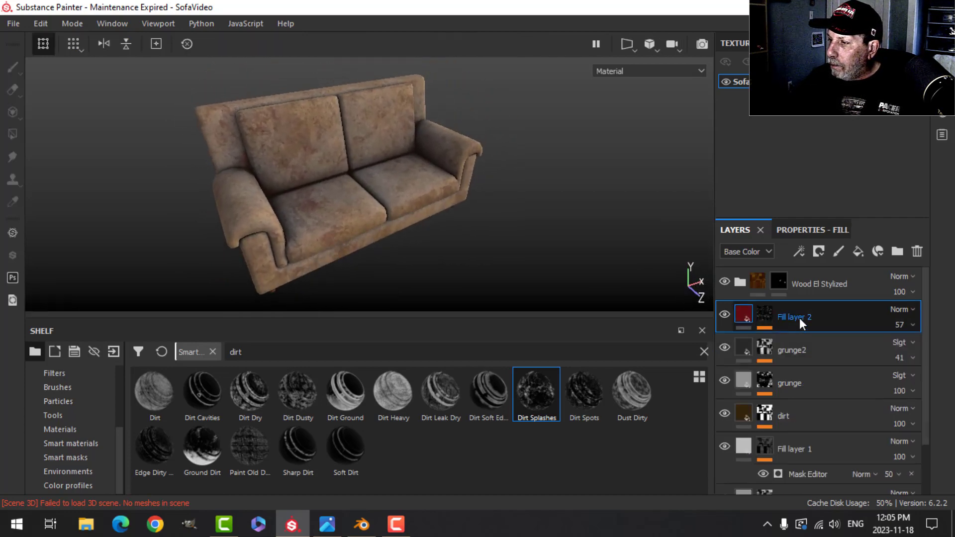
pyautogui.doubleClick(799, 318)
pyautogui.write('b')
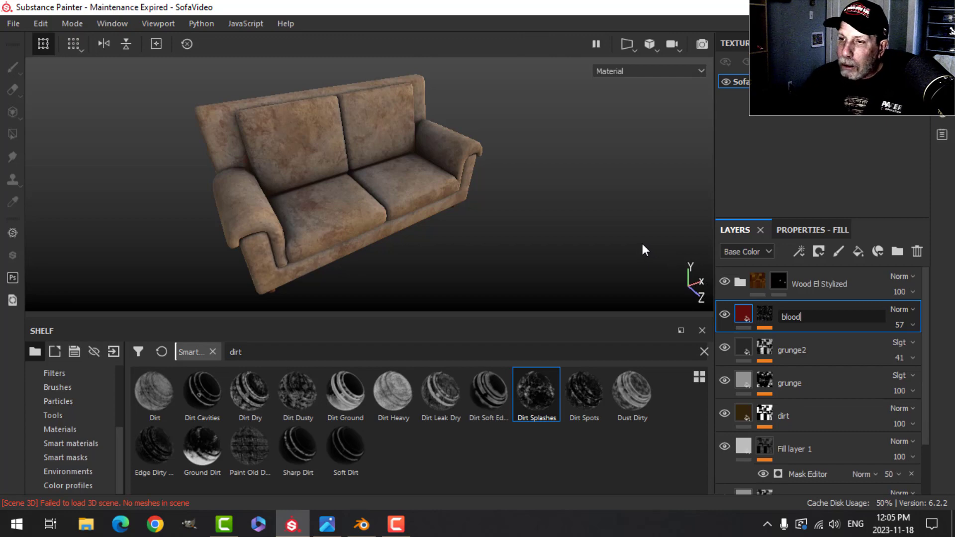
pyautogui.write('lood')
pyautogui.press('Return')
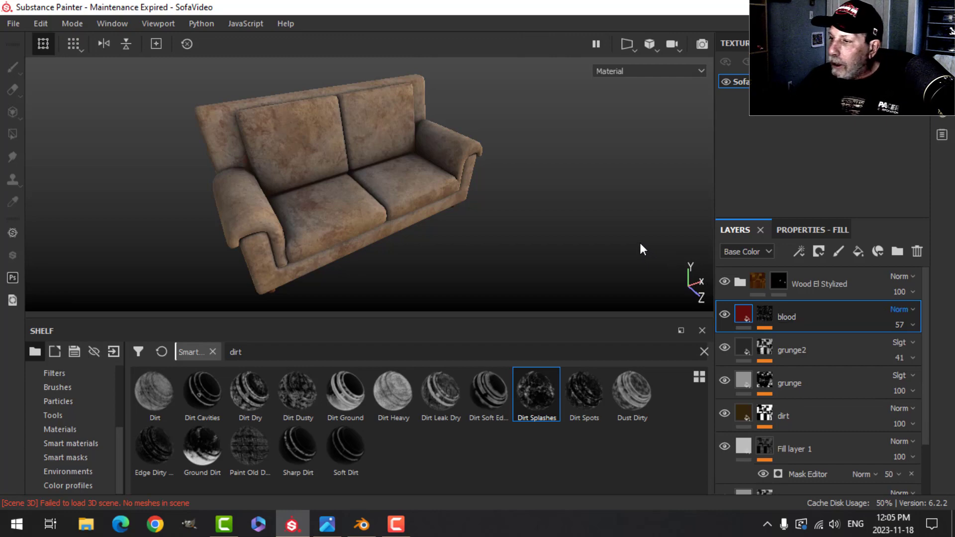
# Add a color-only fill layer above blood with a dark grey base color (R 0.049, G 0.044, B 0.044) and a black mask.
pyautogui.click(856, 252)
pyautogui.click(833, 232)
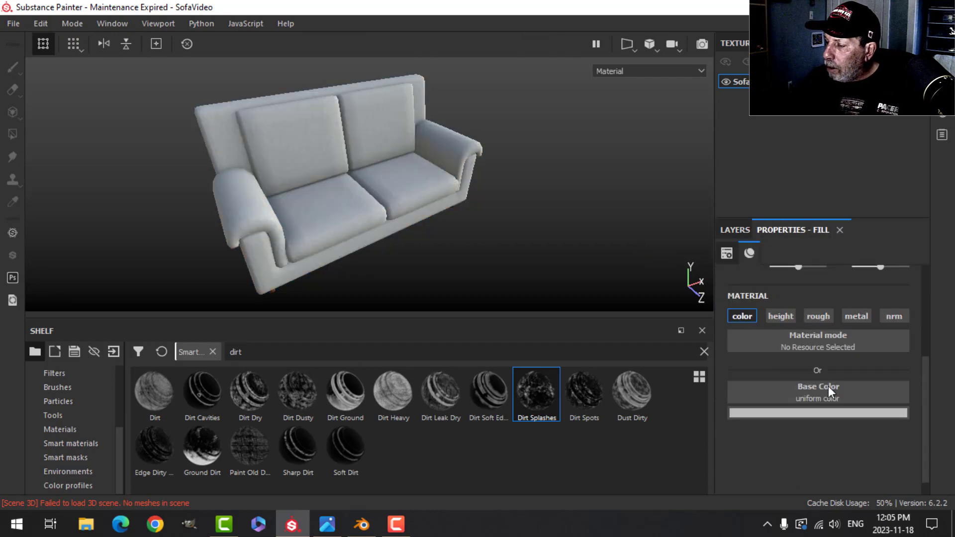
pyautogui.click(804, 413)
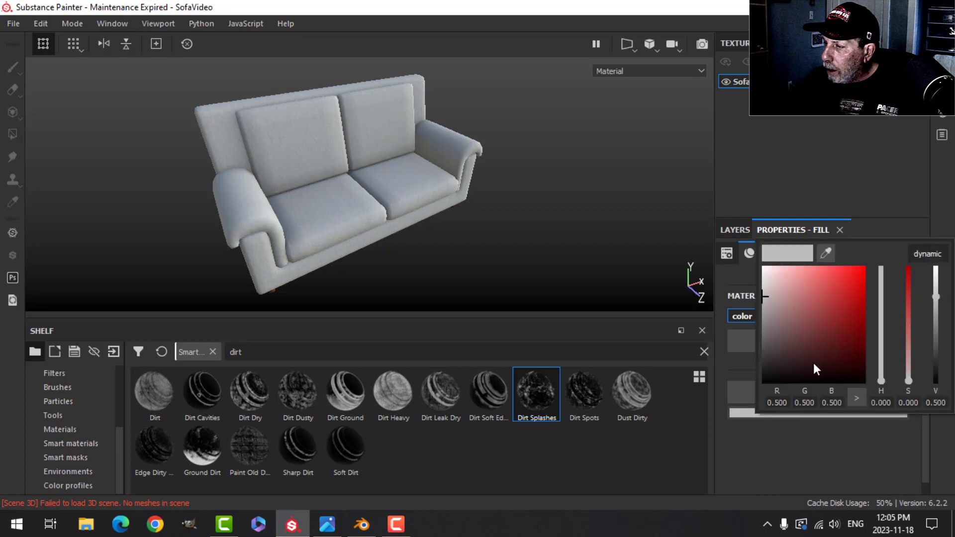
pyautogui.click(767, 356)
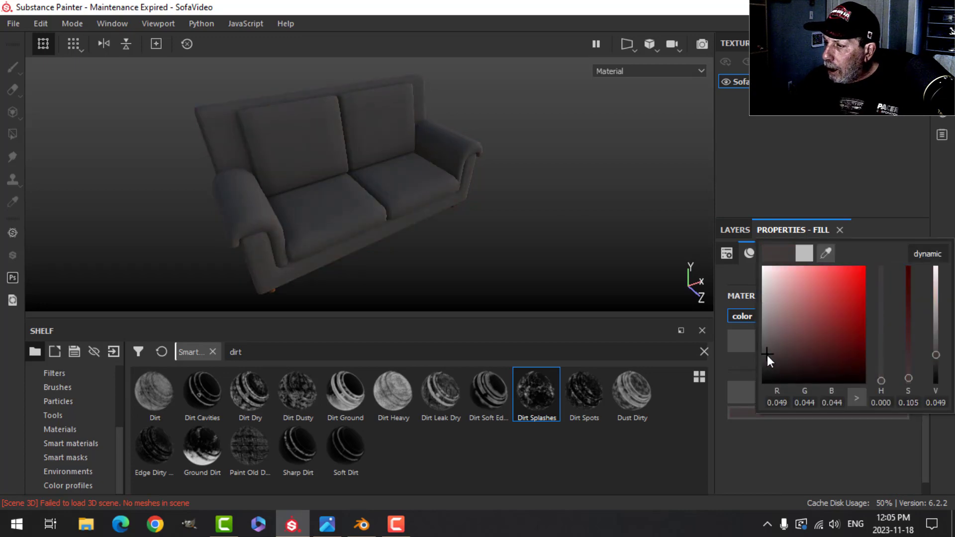
pyautogui.click(738, 232)
pyautogui.click(818, 251)
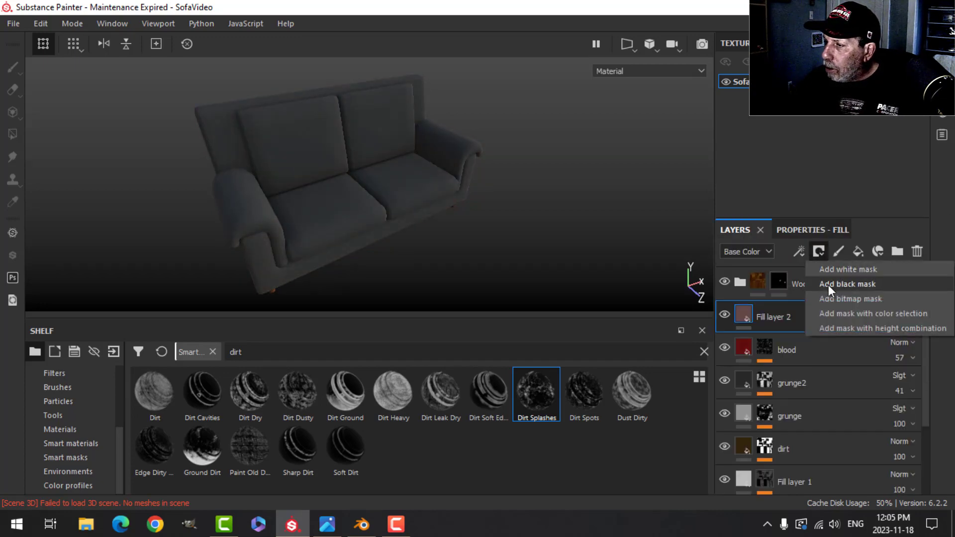
pyautogui.click(828, 285)
# Add a generator to the black mask of the dark grey fill layer and set it to Dripping Rust.
pyautogui.click(806, 235)
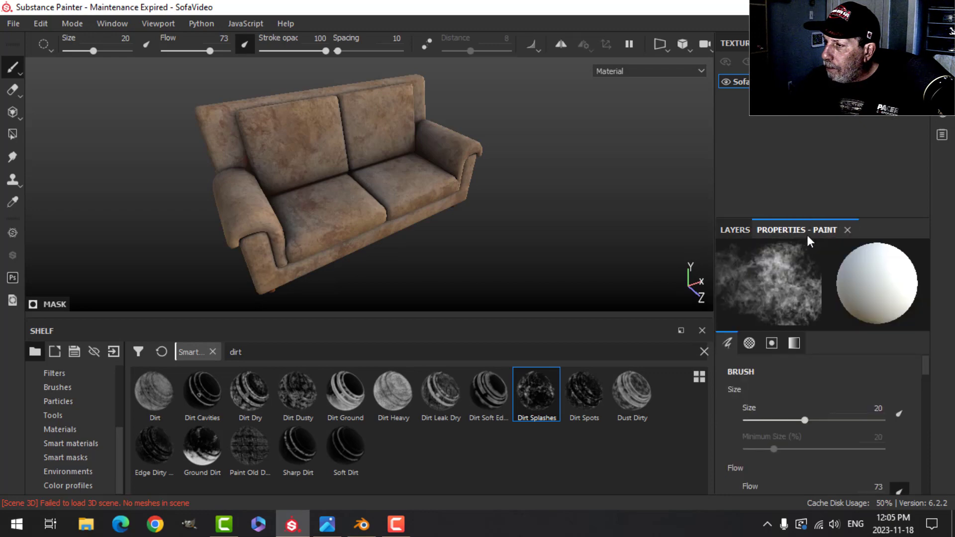
pyautogui.click(798, 252)
pyautogui.click(822, 272)
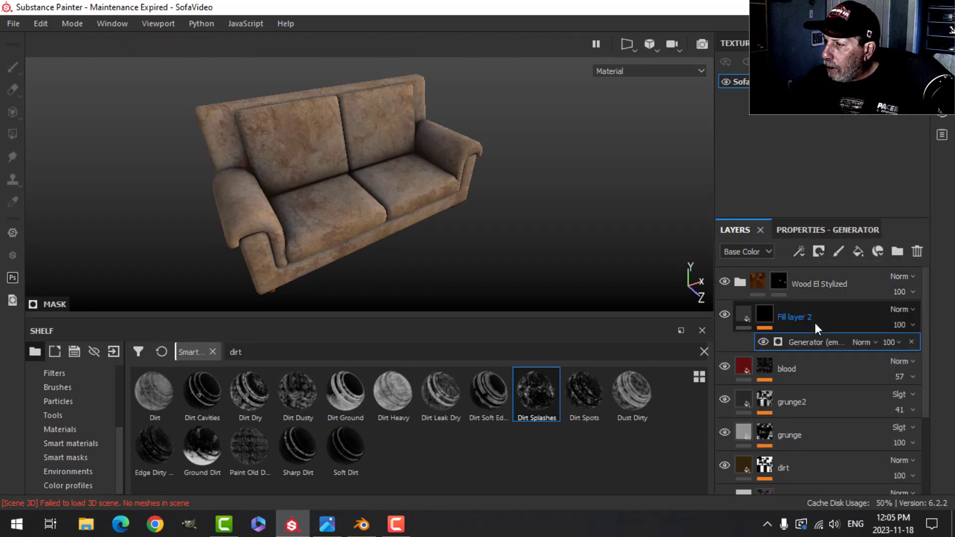
pyautogui.click(815, 230)
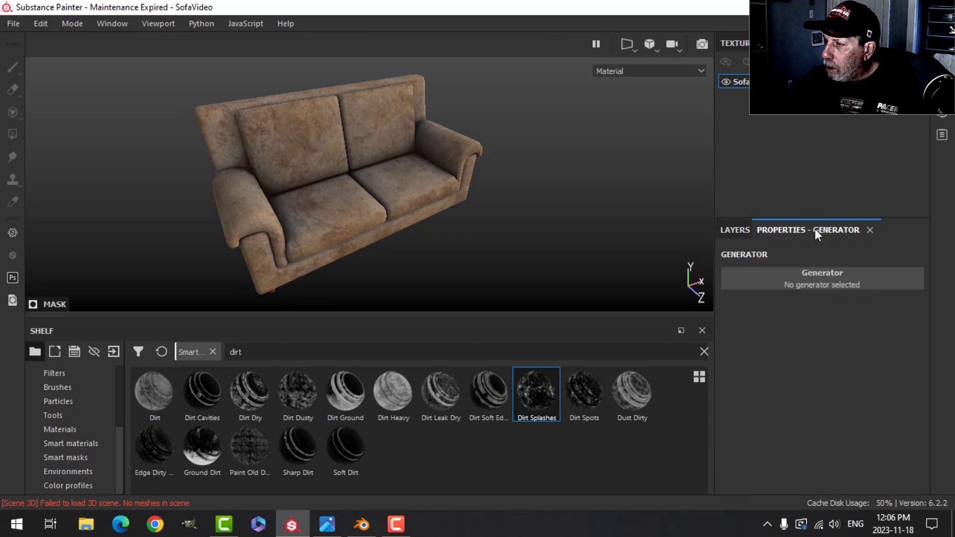
pyautogui.click(807, 286)
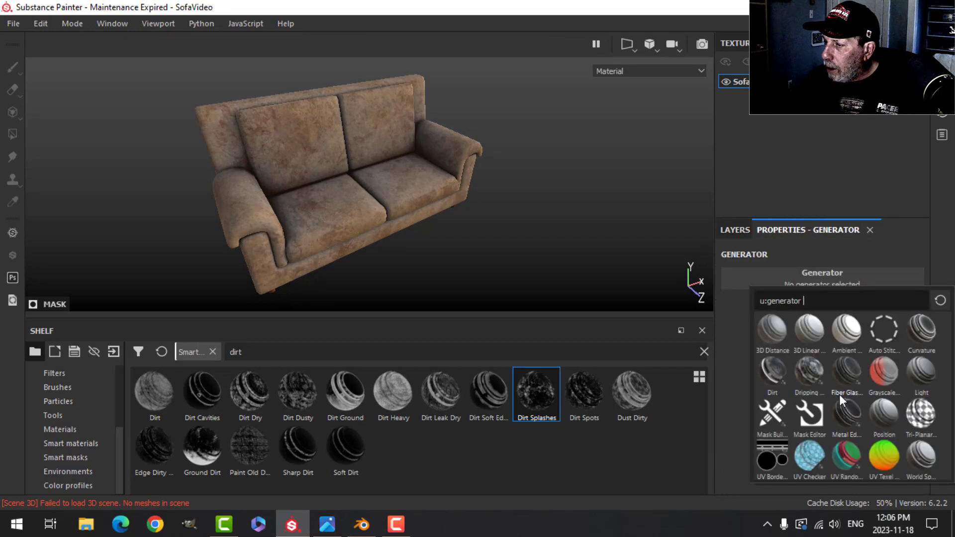
pyautogui.click(807, 377)
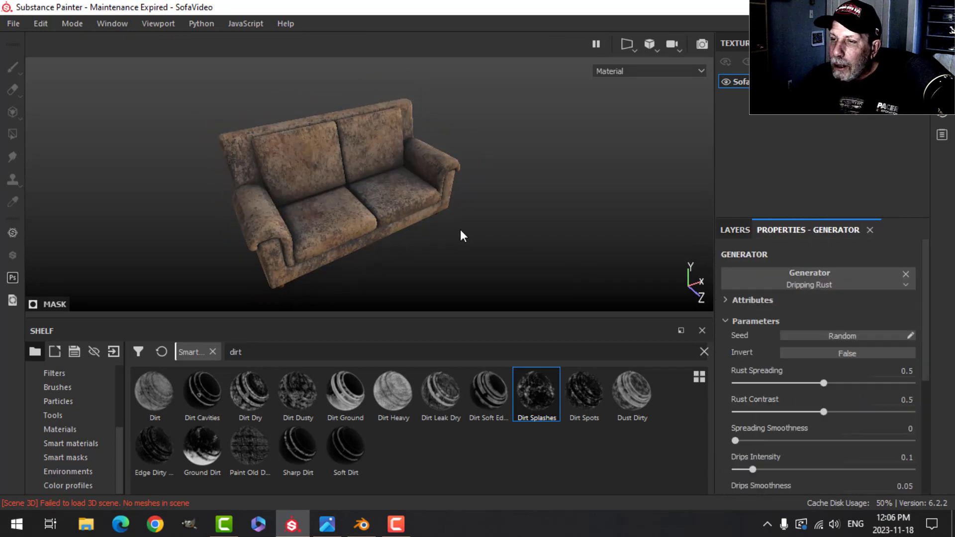
# Reduce the Dripping Rust generator's Rust Spreading to 0.21 and Rust Contrast to 0.27, checking the sofa's arm and side.
pyautogui.keyDown('alt'); pyautogui.moveTo(444, 241); pyautogui.dragTo(467, 216); pyautogui.keyUp('alt')
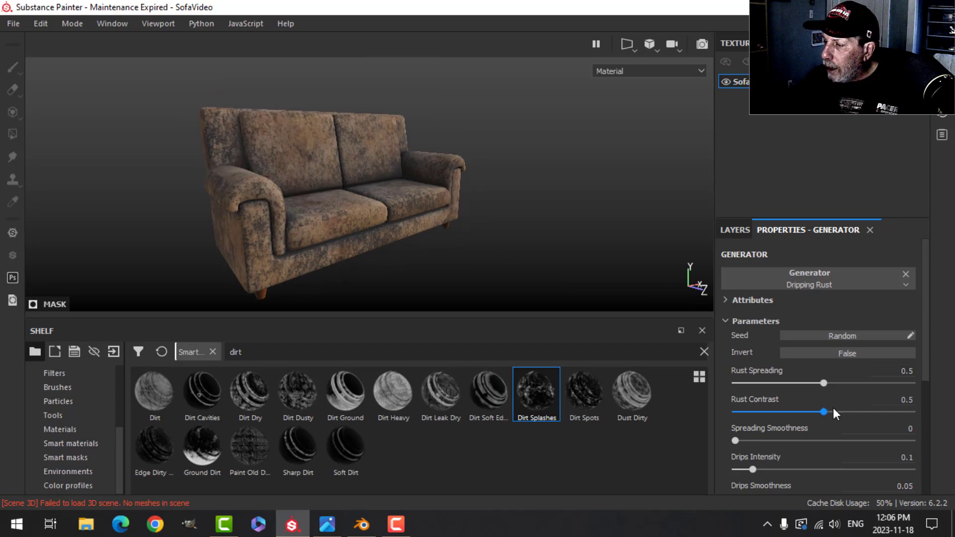
pyautogui.moveTo(823, 383); pyautogui.dragTo(771, 382)
pyautogui.moveTo(821, 412); pyautogui.dragTo(783, 412)
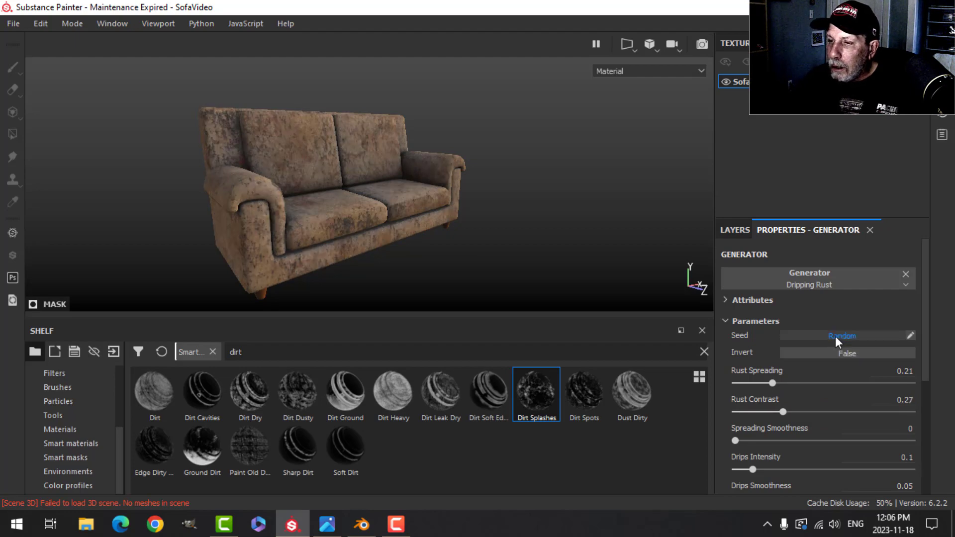
pyautogui.keyDown('alt'); pyautogui.moveTo(526, 251); pyautogui.dragTo(463, 246); pyautogui.keyUp('alt')
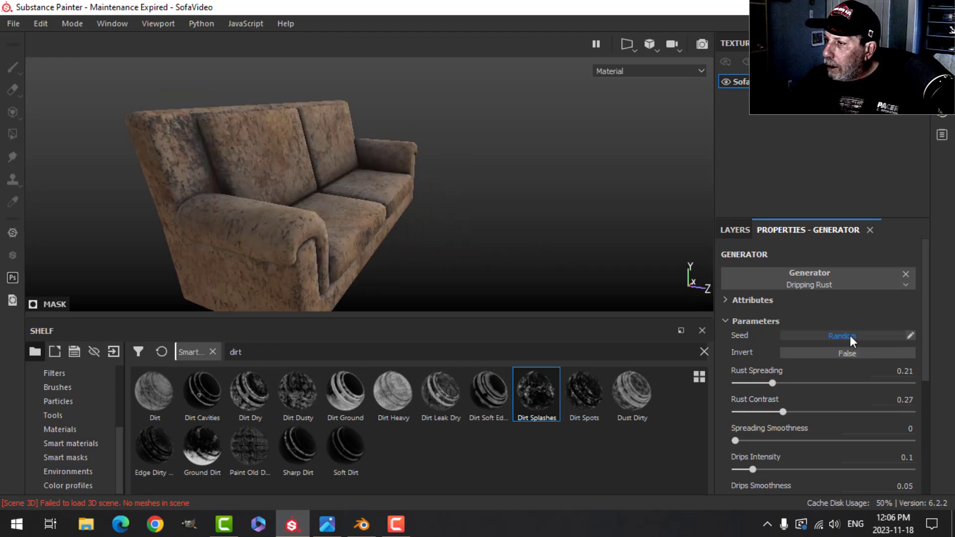
# Lower the Dripping Rust generator's opacity to 83 in the mask of the dark grey fill layer.
pyautogui.click(727, 228)
pyautogui.click(898, 343)
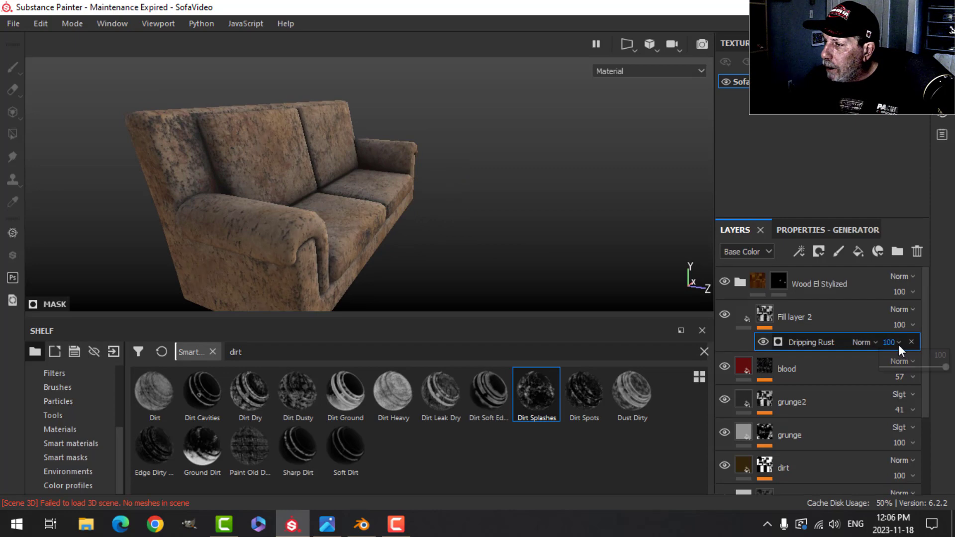
pyautogui.moveTo(938, 366)
pyautogui.mouseDown()
pyautogui.moveTo(941, 374)
pyautogui.moveTo(922, 371)
pyautogui.moveTo(932, 368)
pyautogui.mouseUp()
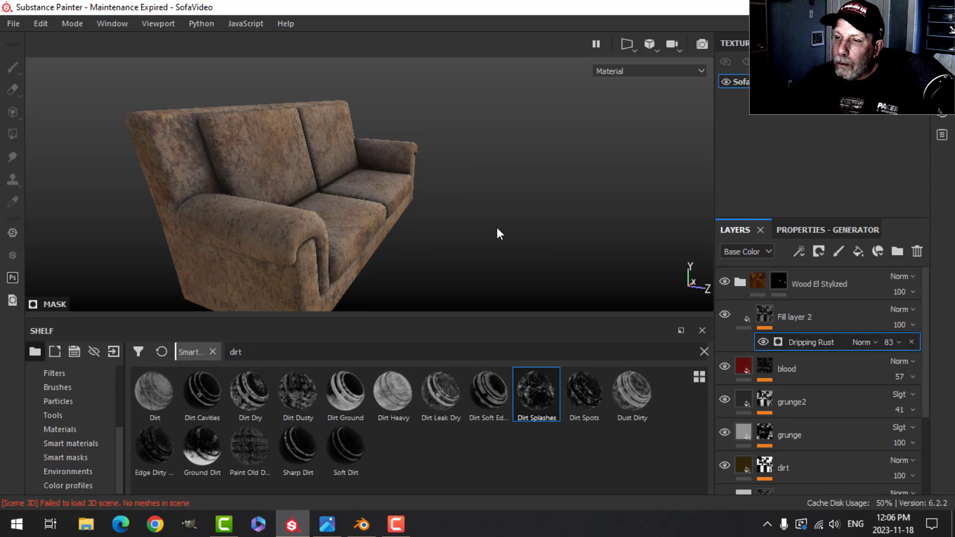
pyautogui.keyDown('alt'); pyautogui.moveTo(496, 225); pyautogui.dragTo(452, 269); pyautogui.keyUp('alt')
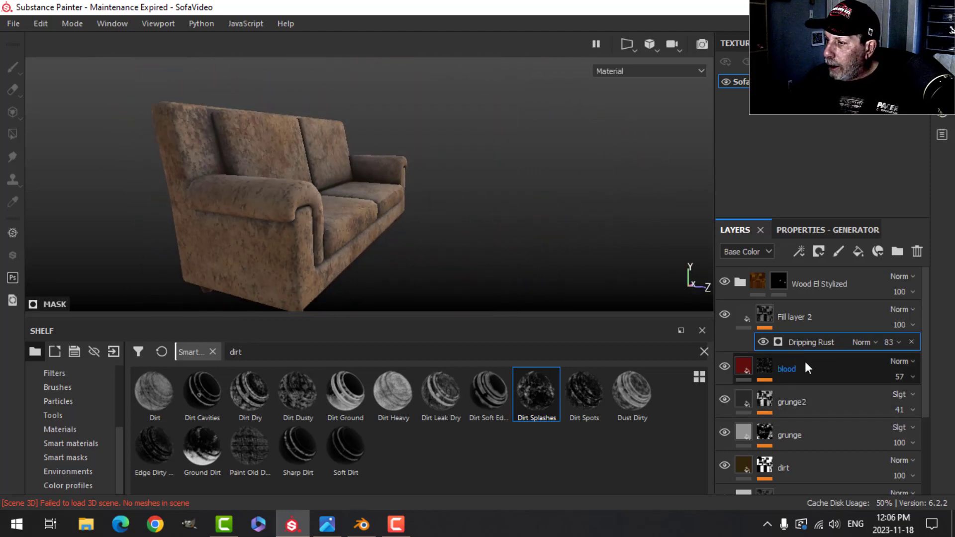
# Fine-tune the Dripping Rust generator with Drips Intensity 0.42, Rust Contrast 0.24 and Drips Smoothness 0.12.
pyautogui.click(806, 228)
pyautogui.scroll(-1, 774, 446)
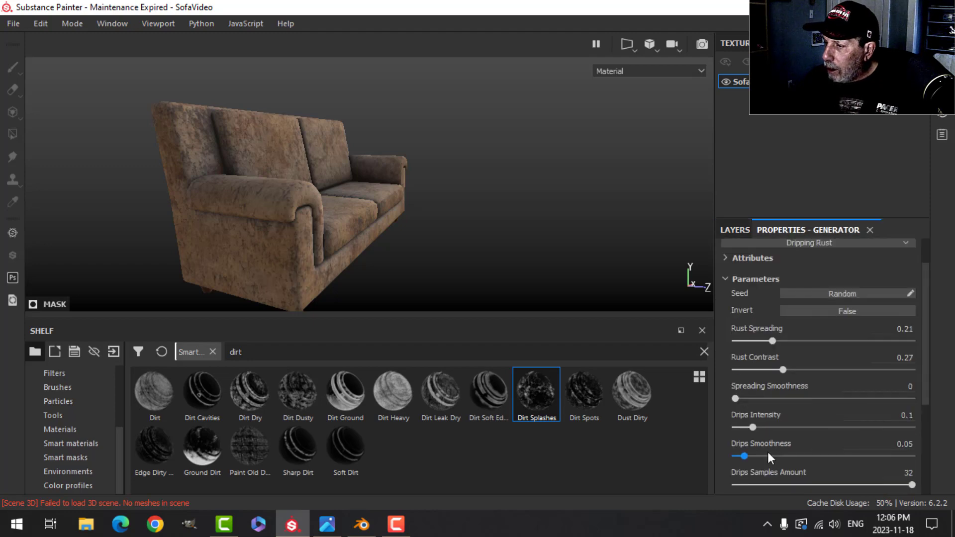
pyautogui.moveTo(756, 427); pyautogui.dragTo(809, 423)
pyautogui.keyDown('alt'); pyautogui.moveTo(379, 189); pyautogui.dragTo(350, 201); pyautogui.keyUp('alt')
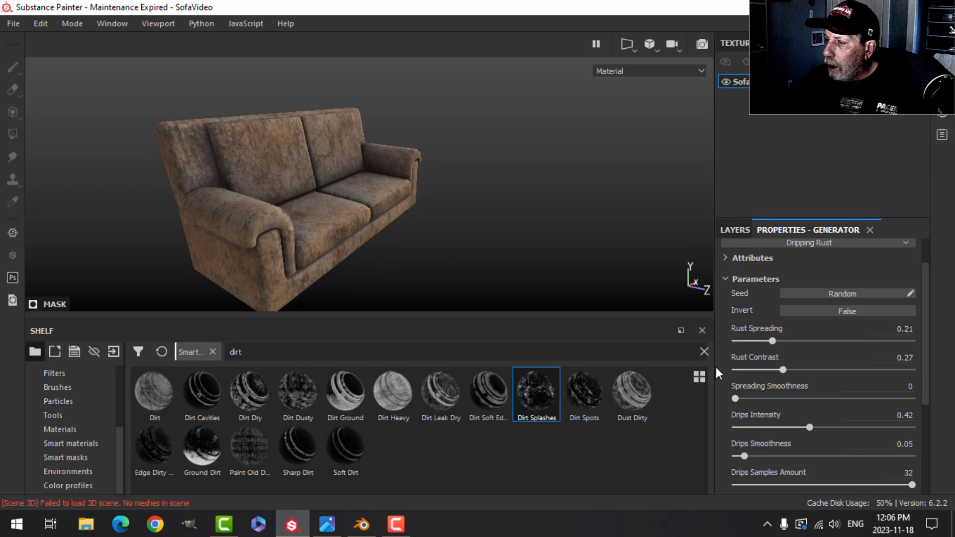
pyautogui.moveTo(786, 368); pyautogui.dragTo(776, 368)
pyautogui.scroll(-1, 790, 393)
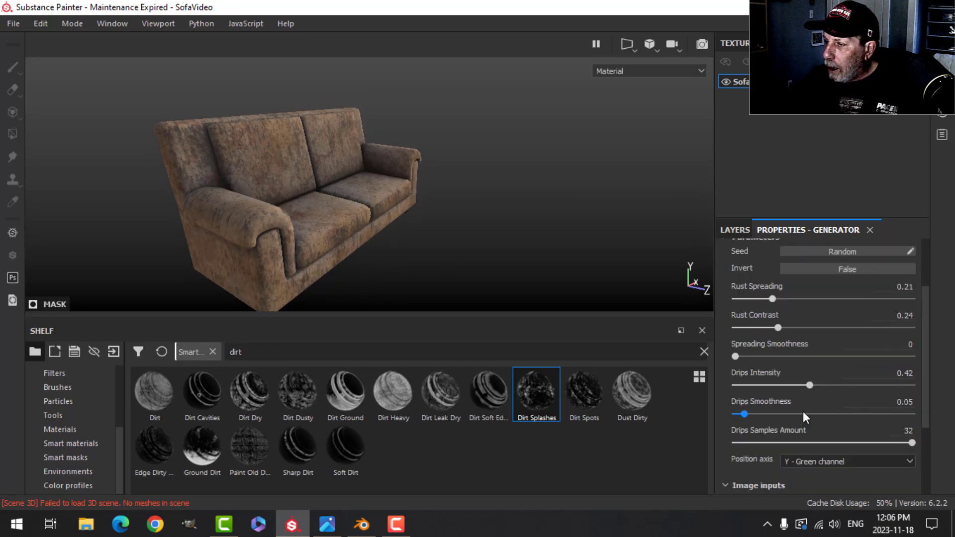
pyautogui.click(748, 413)
pyautogui.keyDown('alt'); pyautogui.moveTo(374, 207); pyautogui.dragTo(370, 226); pyautogui.keyUp('alt')
# Change the Leather Rough layer's material color to a muted tan (R 0.593, G 0.461, B 0.343).
pyautogui.click(731, 230)
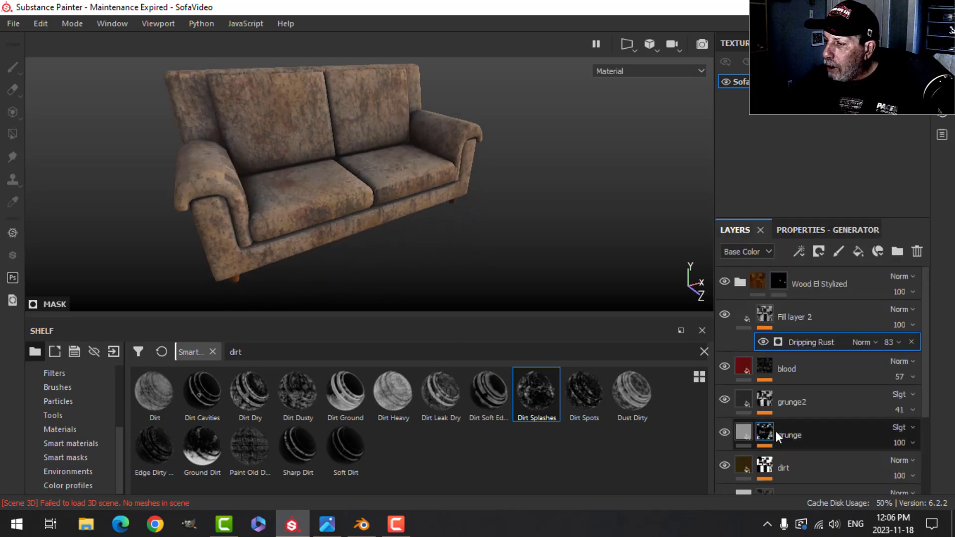
pyautogui.scroll(-1, 781, 448)
pyautogui.click(748, 467)
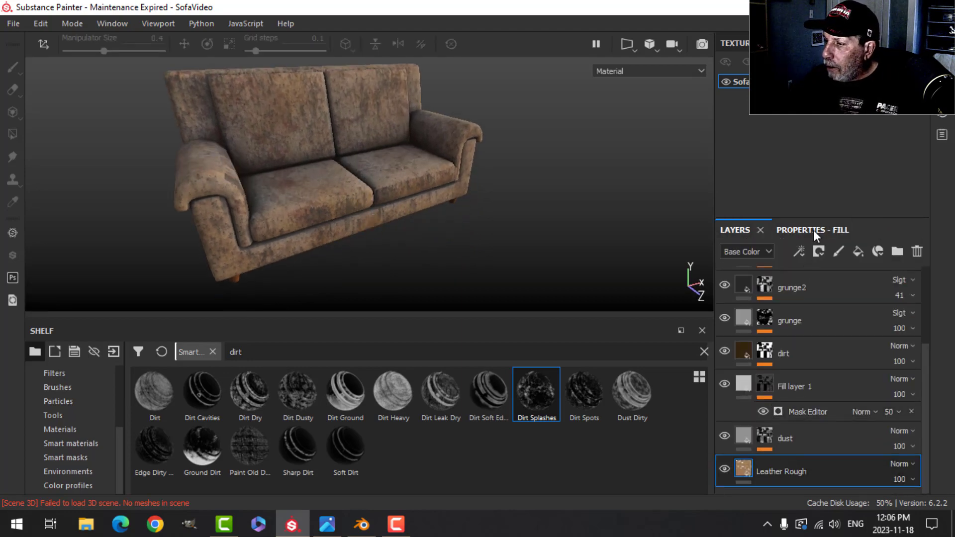
pyautogui.click(813, 230)
pyautogui.moveTo(799, 376)
pyautogui.mouseDown()
pyautogui.moveTo(811, 363)
pyautogui.moveTo(825, 384)
pyautogui.moveTo(792, 368)
pyautogui.moveTo(806, 365)
pyautogui.mouseUp()
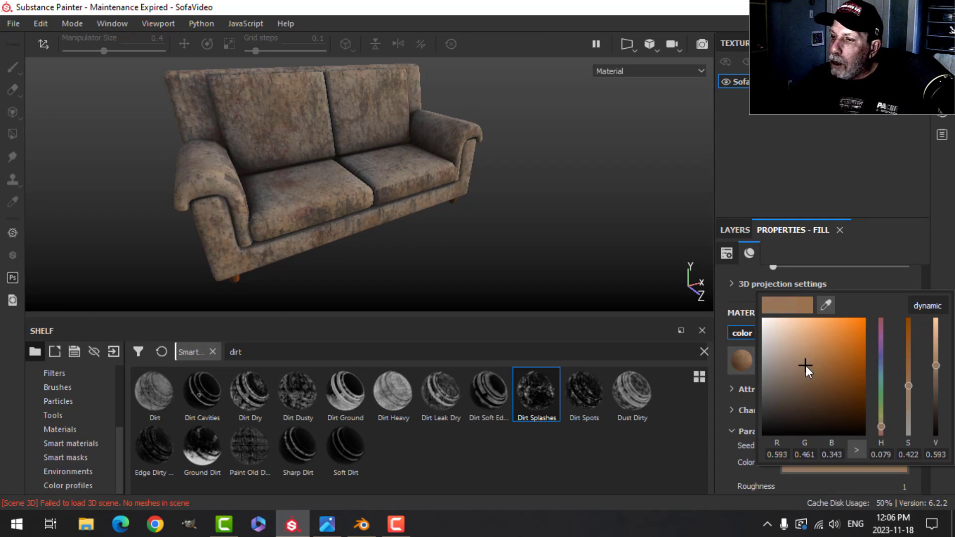
pyautogui.keyDown('alt'); pyautogui.moveTo(518, 258); pyautogui.dragTo(454, 225); pyautogui.keyUp('alt')
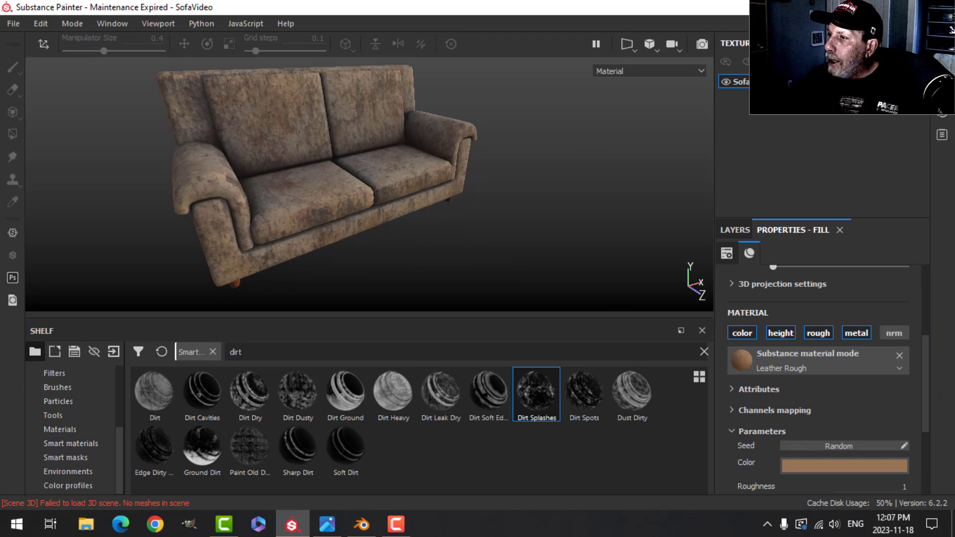
# Set the sofa texture set's size to 2048.
pyautogui.click(815, 43)
pyautogui.scroll(10, 789, 156)
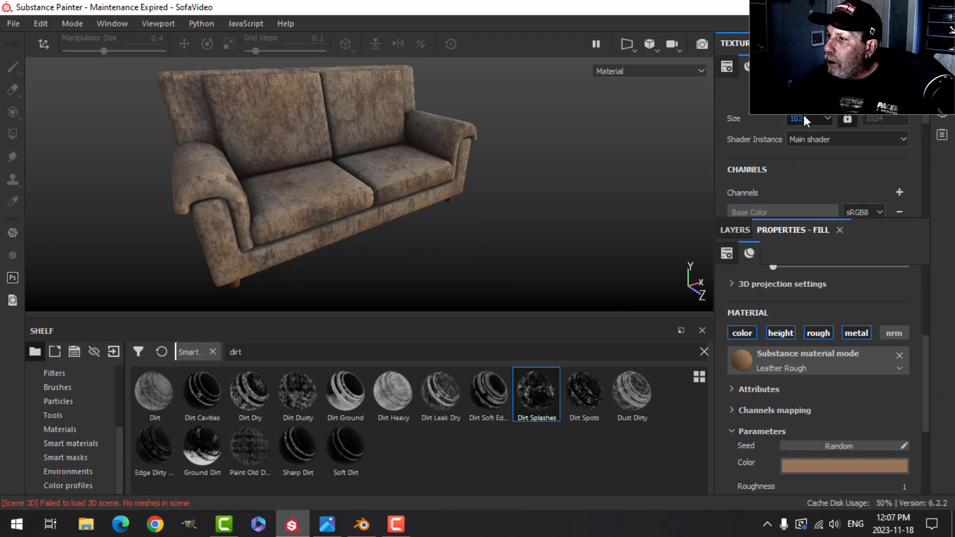
pyautogui.click(804, 120)
pyautogui.click(798, 164)
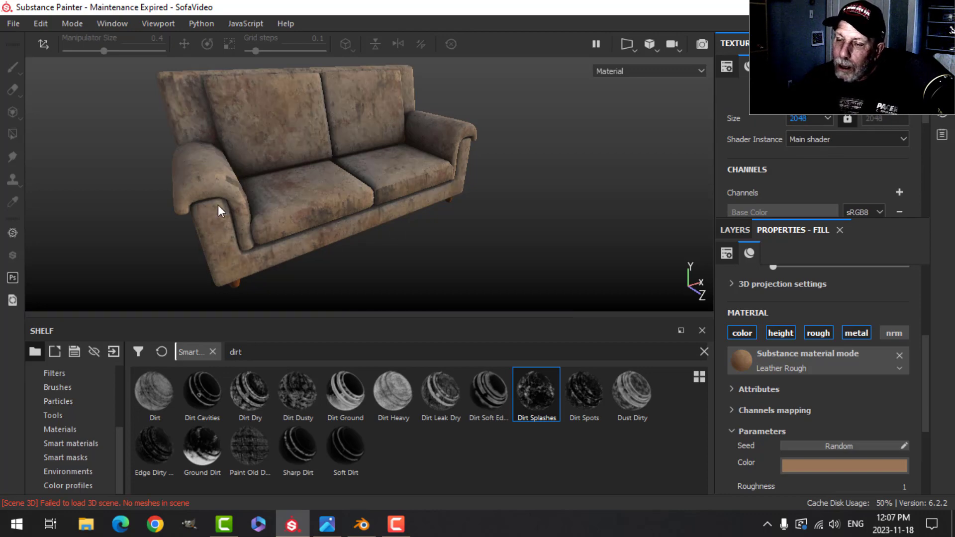
# Set the Leather Rough layer's UV scale to 2 and inspect the leather on the arms and seat cushions.
pyautogui.scroll(3, 287, 213)
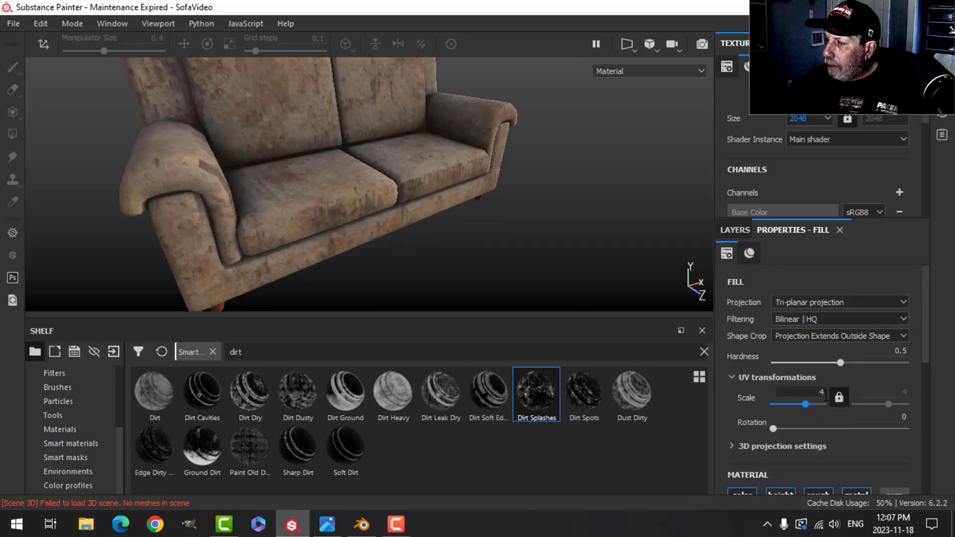
pyautogui.click(814, 393)
pyautogui.write('2')
pyautogui.press('Return')
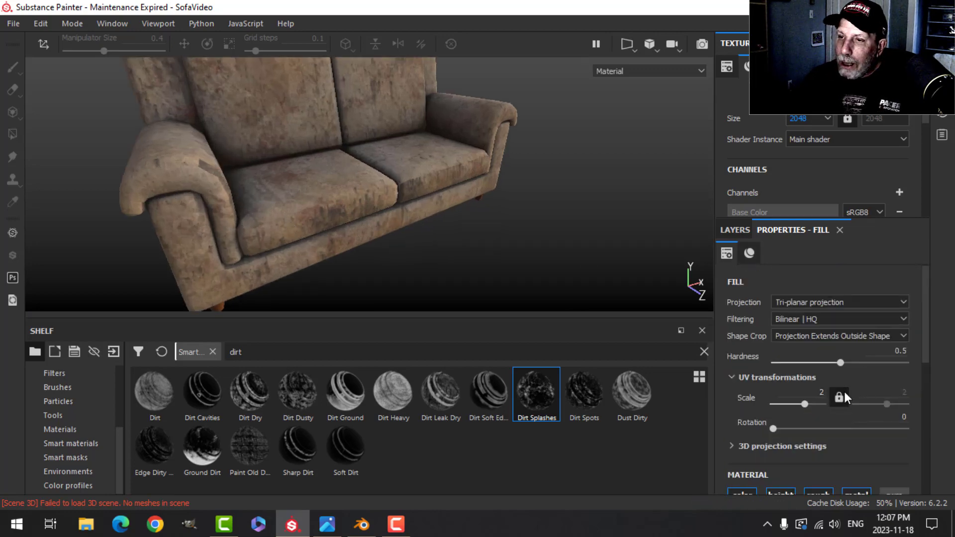
pyautogui.scroll(2, 252, 241)
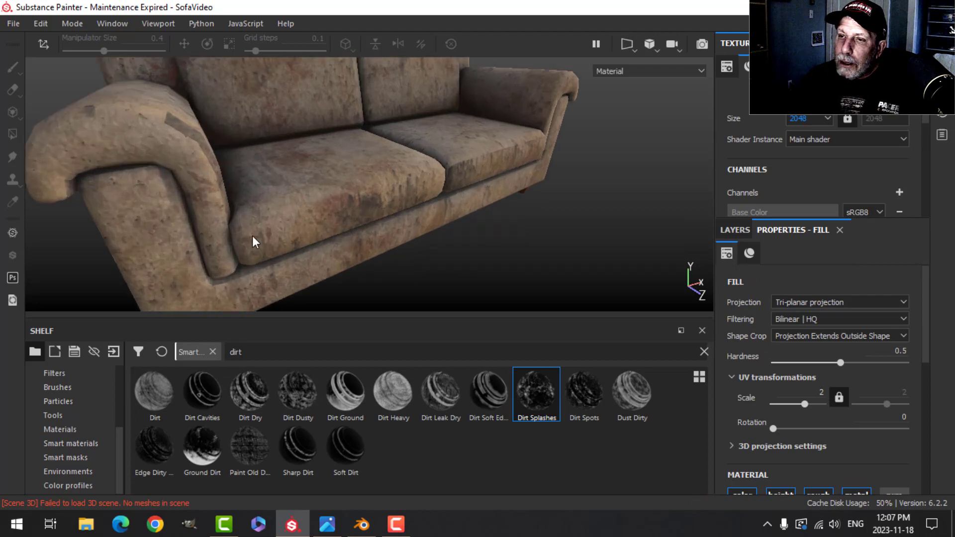
pyautogui.keyDown('alt'); pyautogui.moveTo(251, 241); pyautogui.dragTo(223, 174); pyautogui.keyUp('alt')
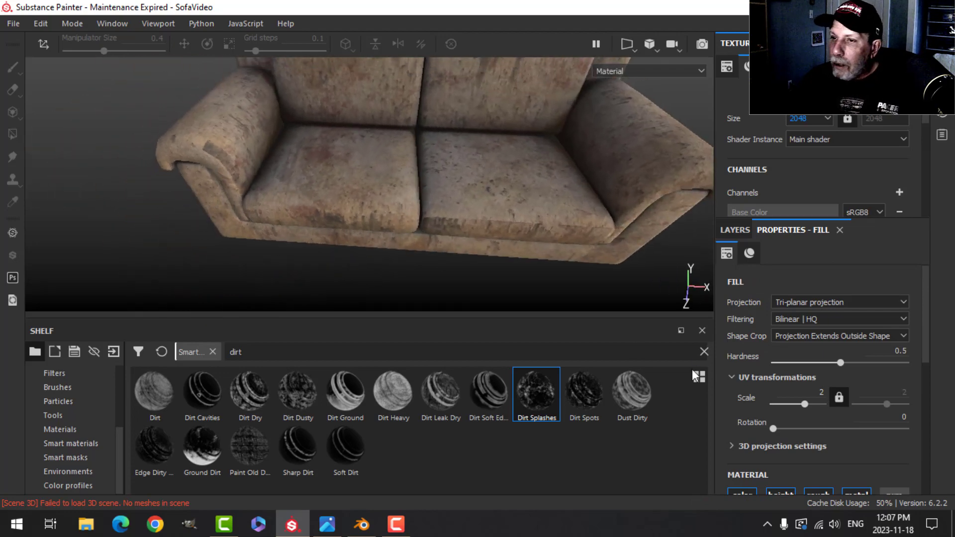
pyautogui.keyDown('alt'); pyautogui.moveTo(316, 155); pyautogui.dragTo(346, 194); pyautogui.keyUp('alt')
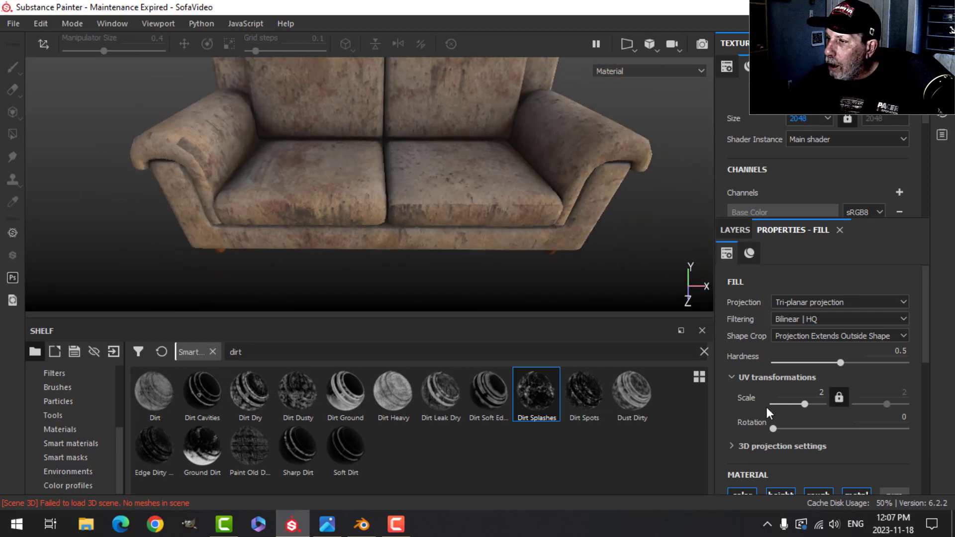
# Toggle the visibility of Fill layer 2 off and on to compare the sofa with and without its rust drips.
pyautogui.click(735, 231)
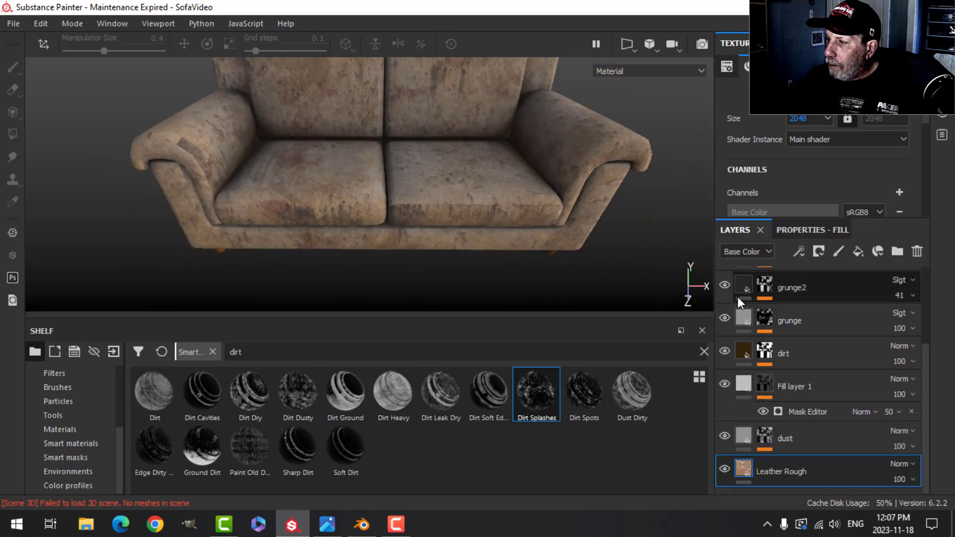
pyautogui.scroll(3, 762, 328)
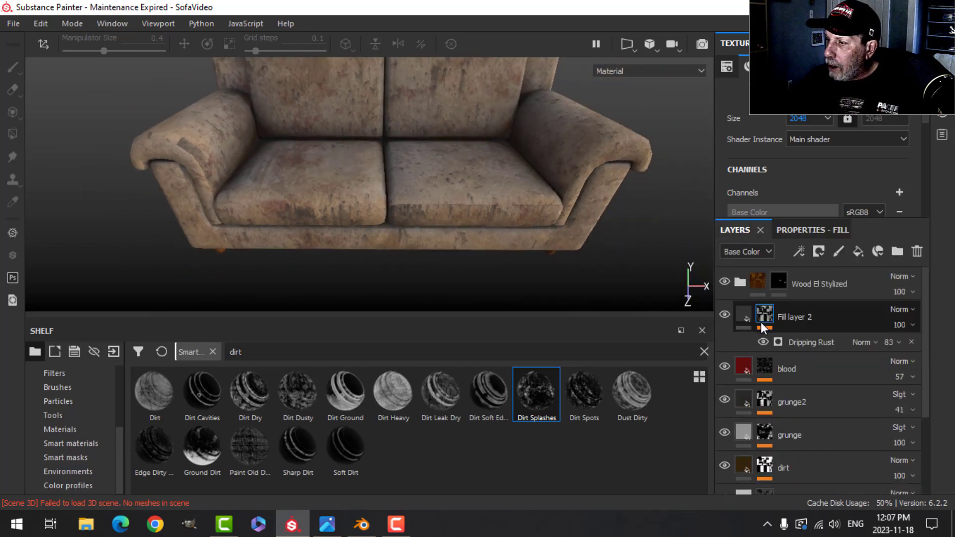
pyautogui.click(724, 316)
pyautogui.click(724, 316)
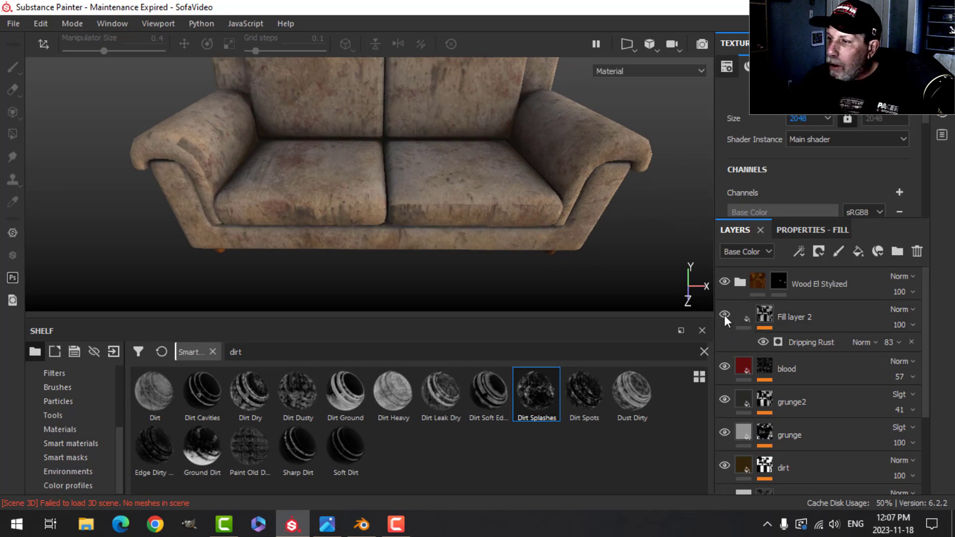
# Randomize the seed of the Dripping Rust generator on Fill layer 2 and check the new stain pattern around the sofa.
pyautogui.click(769, 316)
pyautogui.click(810, 341)
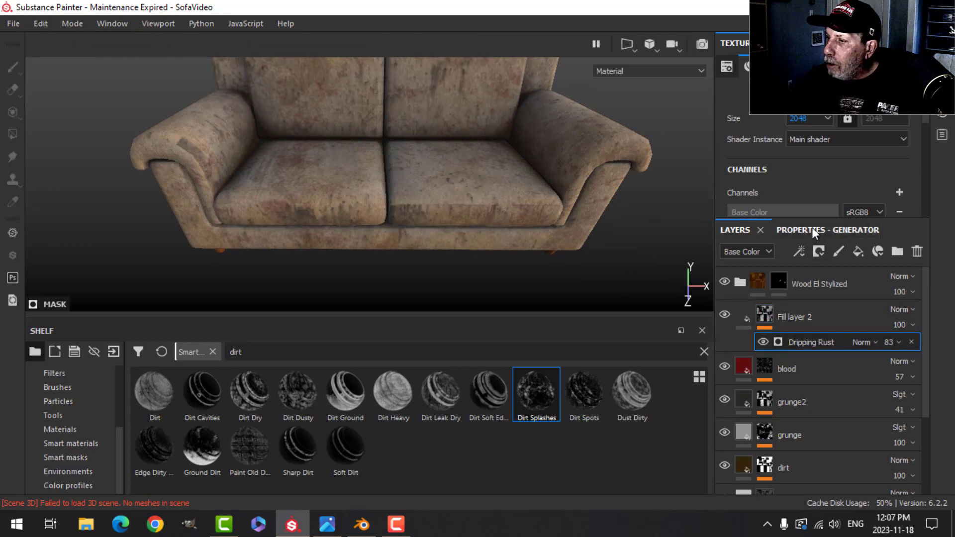
pyautogui.click(813, 231)
pyautogui.click(842, 250)
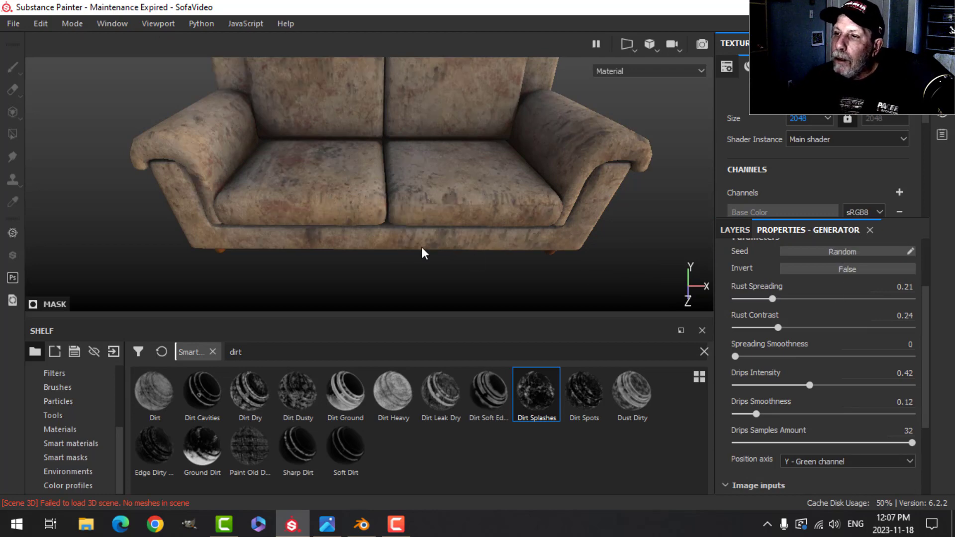
pyautogui.keyDown('alt'); pyautogui.moveTo(398, 187); pyautogui.dragTo(417, 187); pyautogui.keyUp('alt')
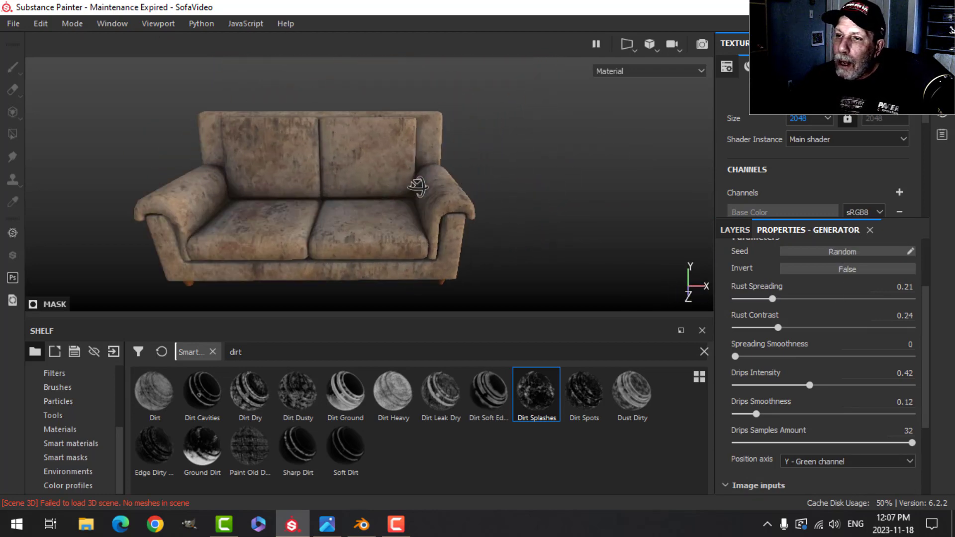
pyautogui.keyDown('alt'); pyautogui.moveTo(261, 217); pyautogui.dragTo(401, 245); pyautogui.keyUp('alt')
pyautogui.scroll(-5, 403, 247)
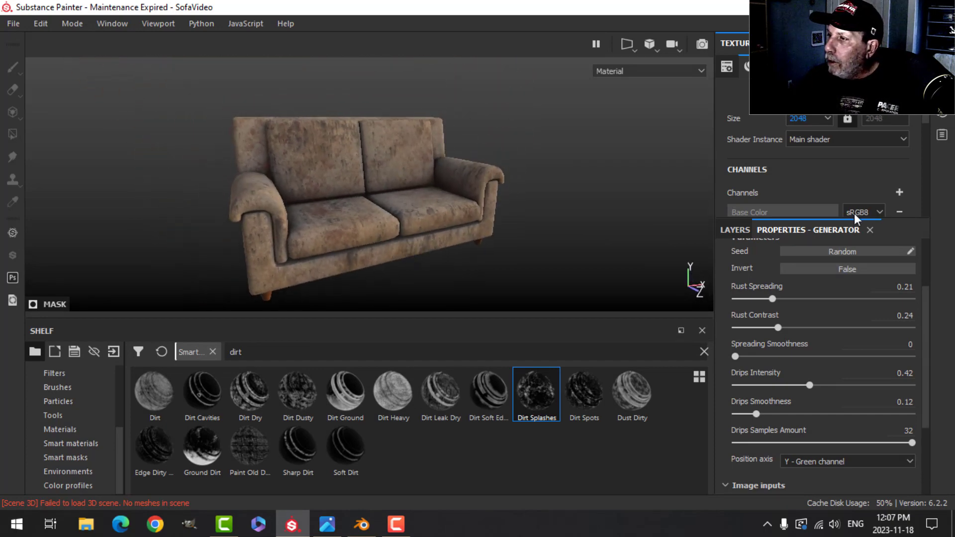
# Change the environment map in the display settings to Bonifacio Street.
pyautogui.click(942, 67)
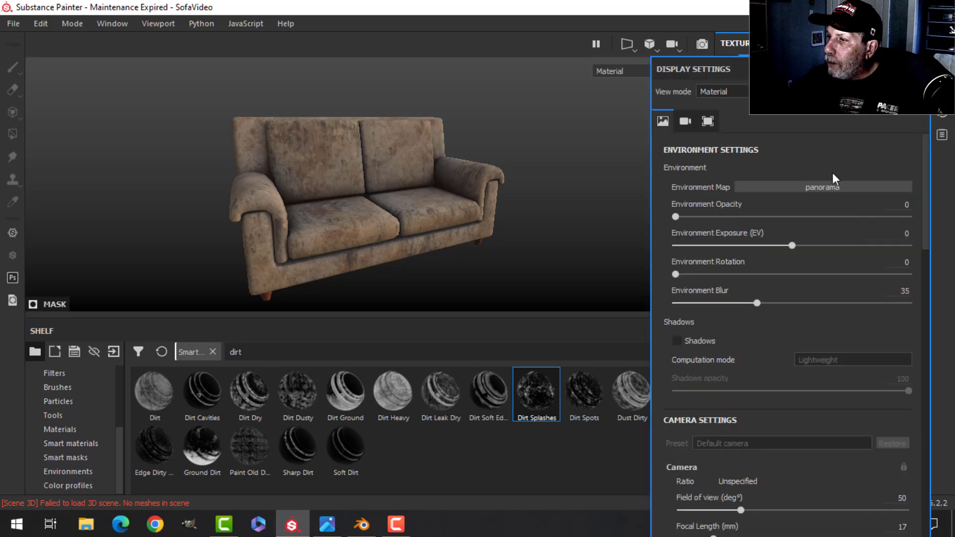
pyautogui.click(772, 189)
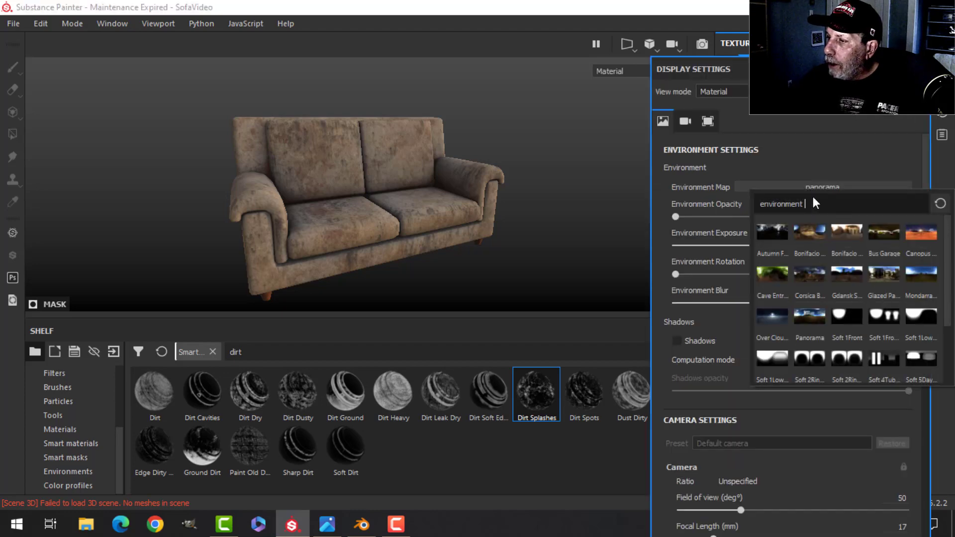
pyautogui.click(847, 232)
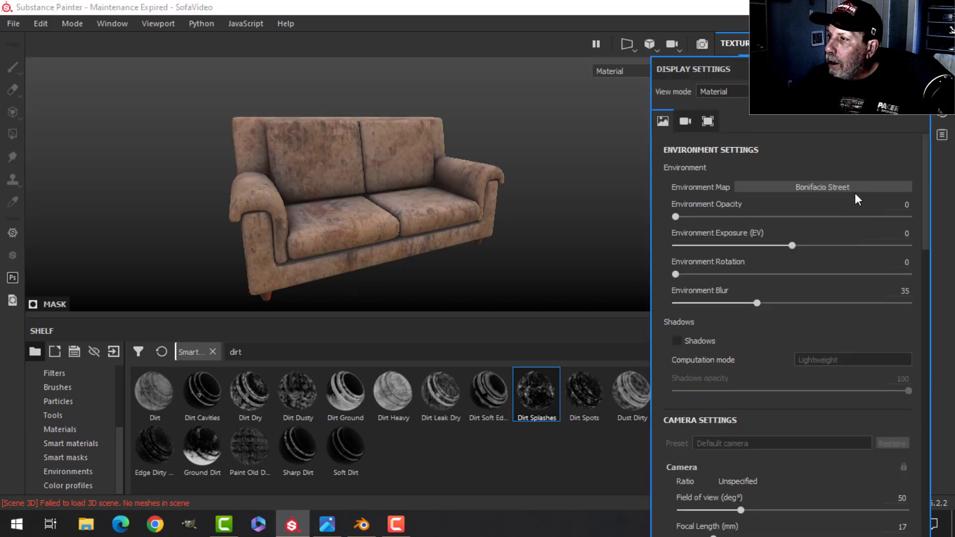
# Close the display settings and examine the stained leather on the sofa's cushions and arms up close under the current lighting.
pyautogui.click(581, 176)
pyautogui.keyDown('alt'); pyautogui.moveTo(507, 184); pyautogui.dragTo(522, 196); pyautogui.keyUp('alt')
pyautogui.scroll(4, 467, 222)
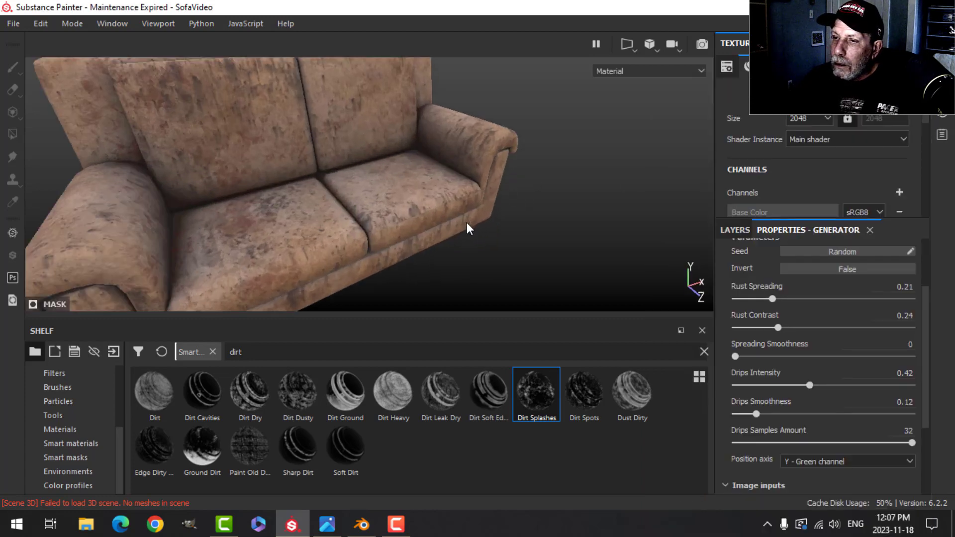
pyautogui.scroll(-4, 466, 233)
pyautogui.moveTo(465, 234)
pyautogui.keyDown('alt'); pyautogui.mouseDown()
pyautogui.moveTo(441, 247)
pyautogui.moveTo(457, 237)
pyautogui.mouseUp(); pyautogui.keyUp('alt')
# Search the shelf materials for "fabri" and add Fabric Suit Vintage as a layer directly above Leather Rough.
pyautogui.click(736, 230)
pyautogui.scroll(-3, 786, 452)
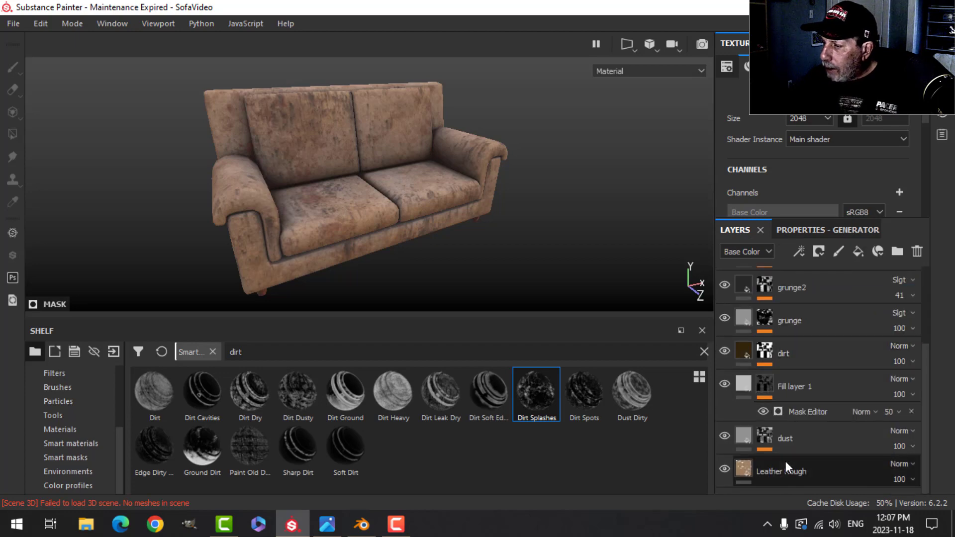
pyautogui.click(745, 473)
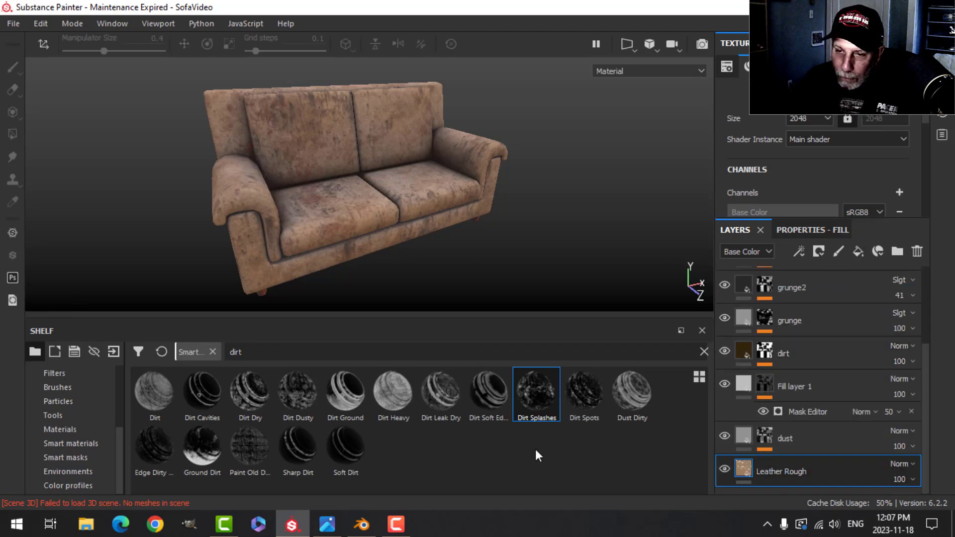
pyautogui.click(60, 429)
pyautogui.click(306, 351)
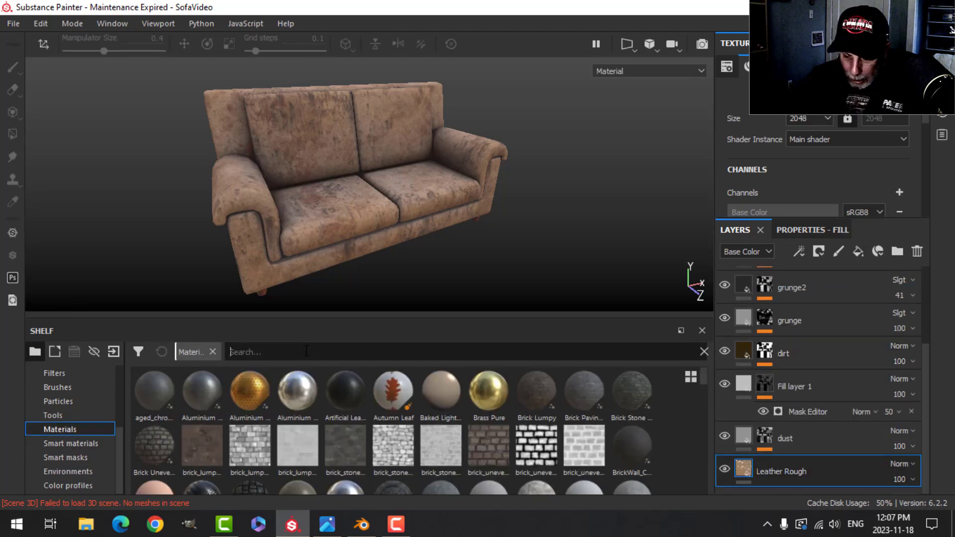
pyautogui.write('fabri')
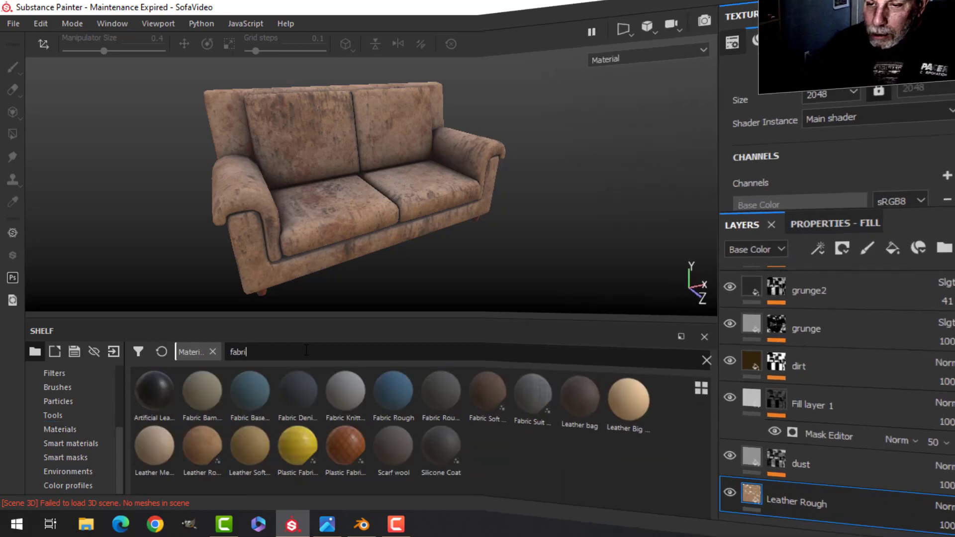
pyautogui.moveTo(536, 393); pyautogui.dragTo(771, 454)
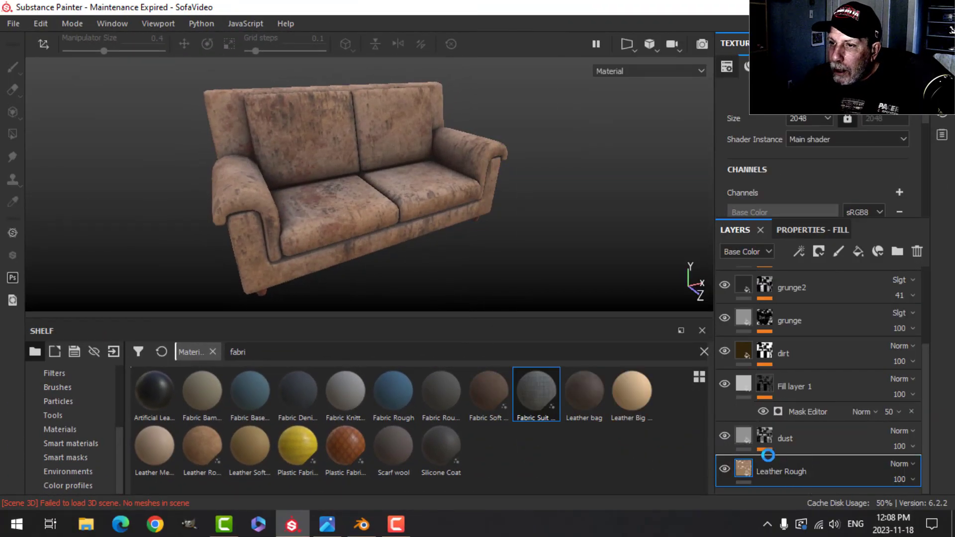
# Toggle the visibility of the Fabric Suit Vintage layer to compare the fabric with the leather beneath it.
pyautogui.click(728, 470)
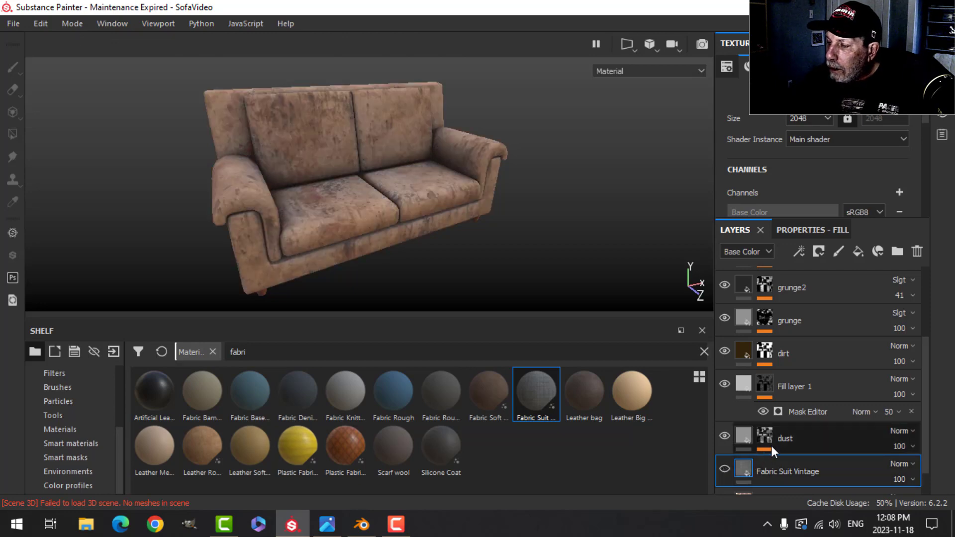
pyautogui.click(727, 470)
pyautogui.scroll(-1, 750, 470)
pyautogui.click(724, 468)
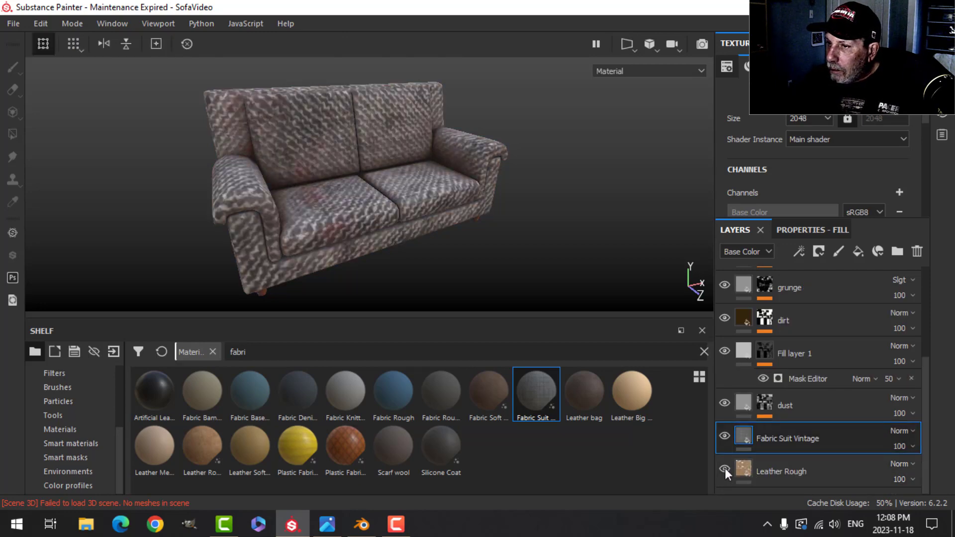
# Set the Fabric Suit Vintage layer's UV scale to 5 and inspect the weave on the arms and cushions.
pyautogui.click(814, 230)
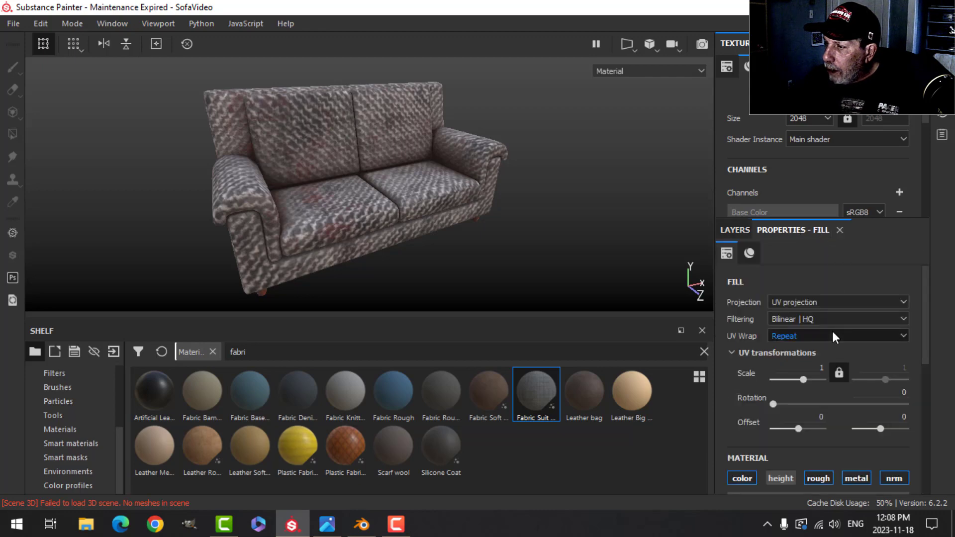
pyautogui.click(809, 381)
pyautogui.press('Return')
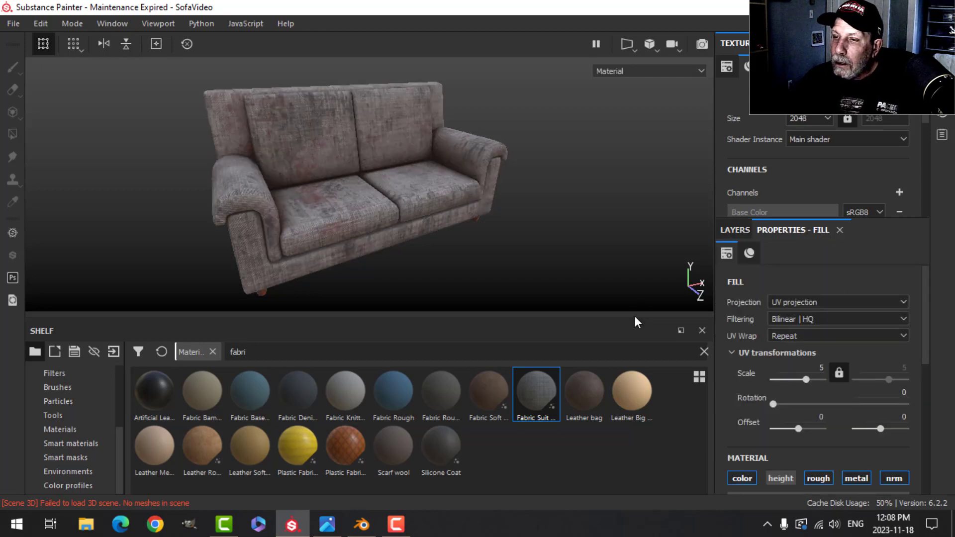
pyautogui.scroll(3, 320, 208)
pyautogui.keyDown('alt'); pyautogui.moveTo(317, 214); pyautogui.dragTo(414, 172); pyautogui.keyUp('alt')
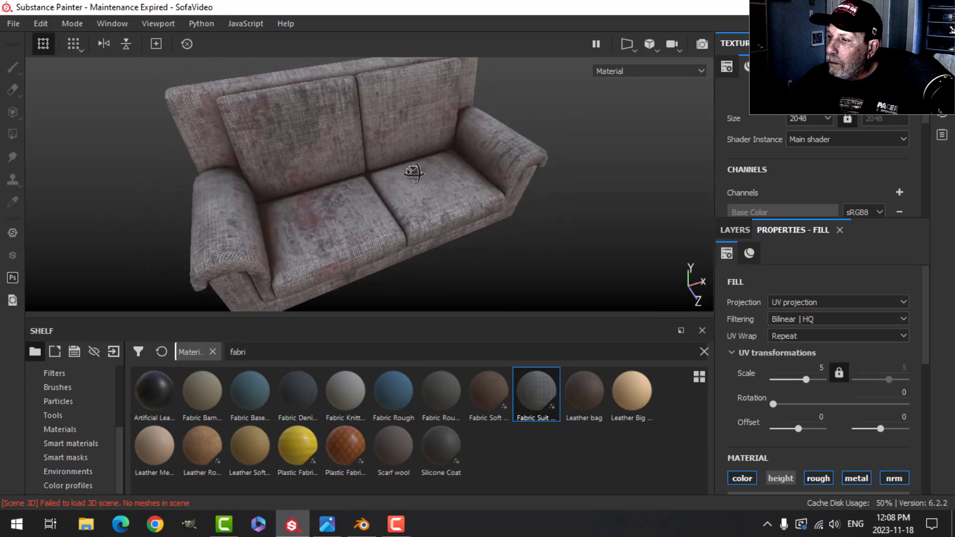
# Change the Fabric Suit Vintage layer's projection to Tri-planar projection and check the fabric around the sofa's arm and seat.
pyautogui.click(820, 301)
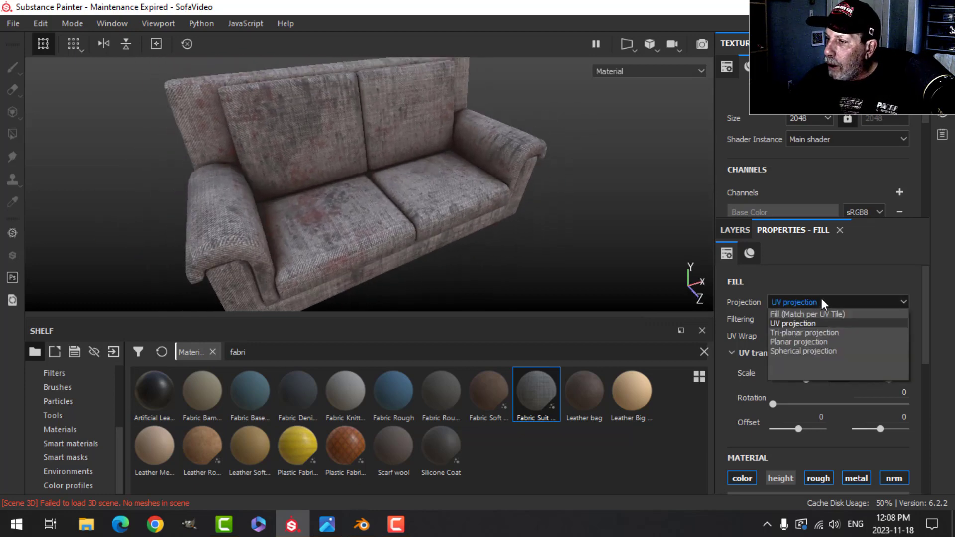
pyautogui.click(809, 330)
pyautogui.scroll(2, 382, 261)
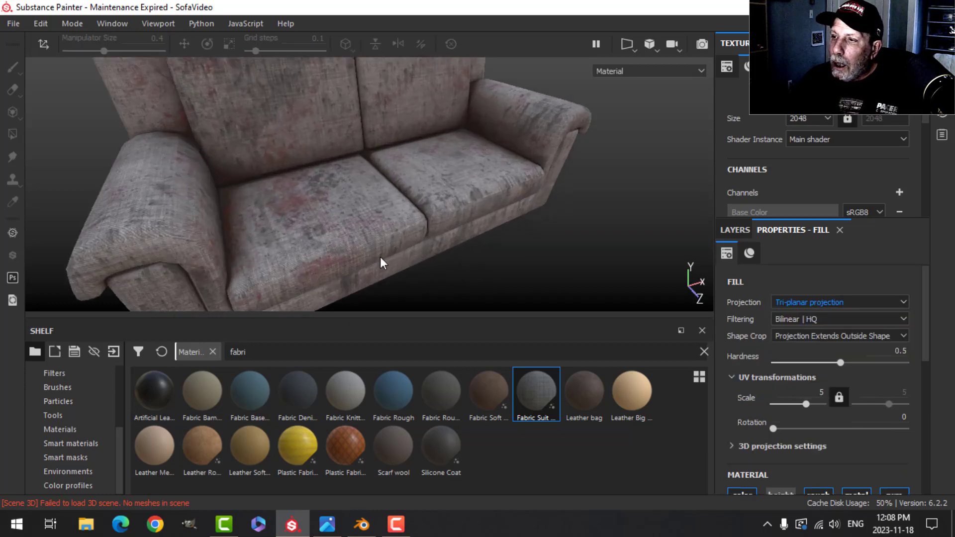
pyautogui.scroll(-3, 380, 258)
pyautogui.keyDown('alt'); pyautogui.moveTo(330, 256); pyautogui.dragTo(374, 203); pyautogui.keyUp('alt')
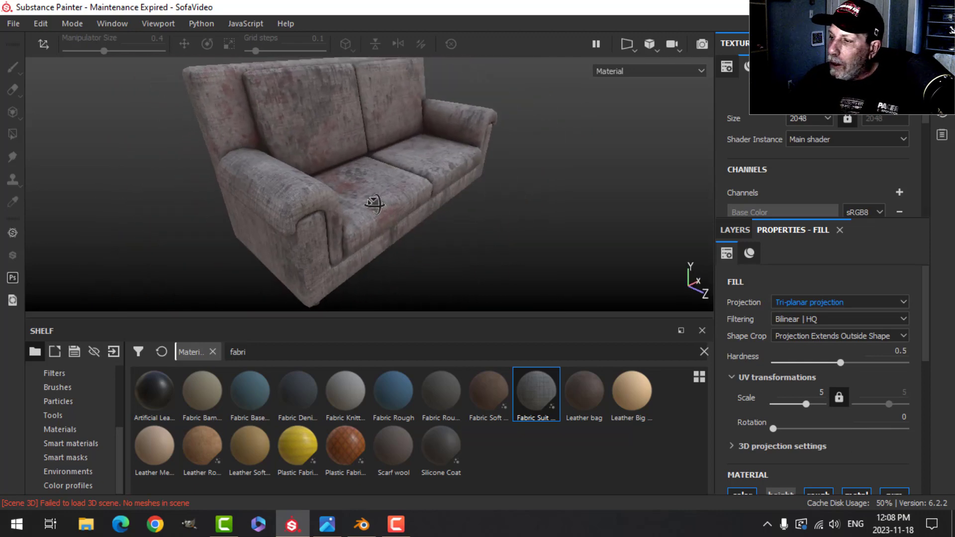
# Hide the Fabric Suit Vintage layer and view the leather sofa in the maximized 3D viewport.
pyautogui.click(731, 229)
pyautogui.click(725, 436)
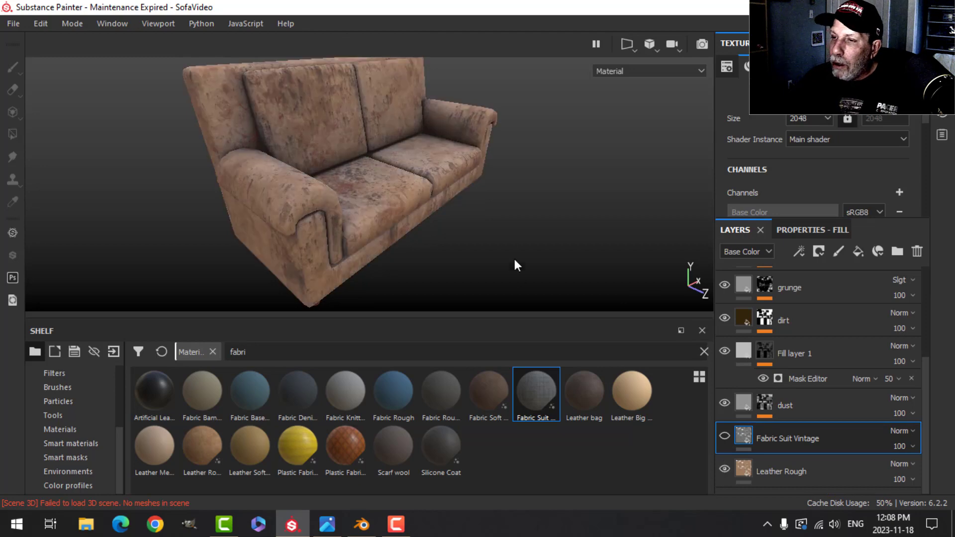
pyautogui.keyDown('alt'); pyautogui.moveTo(515, 264); pyautogui.dragTo(438, 303); pyautogui.keyUp('alt')
pyautogui.press('Tab')
pyautogui.keyDown('alt'); pyautogui.moveTo(456, 230); pyautogui.dragTo(448, 254); pyautogui.keyUp('alt')
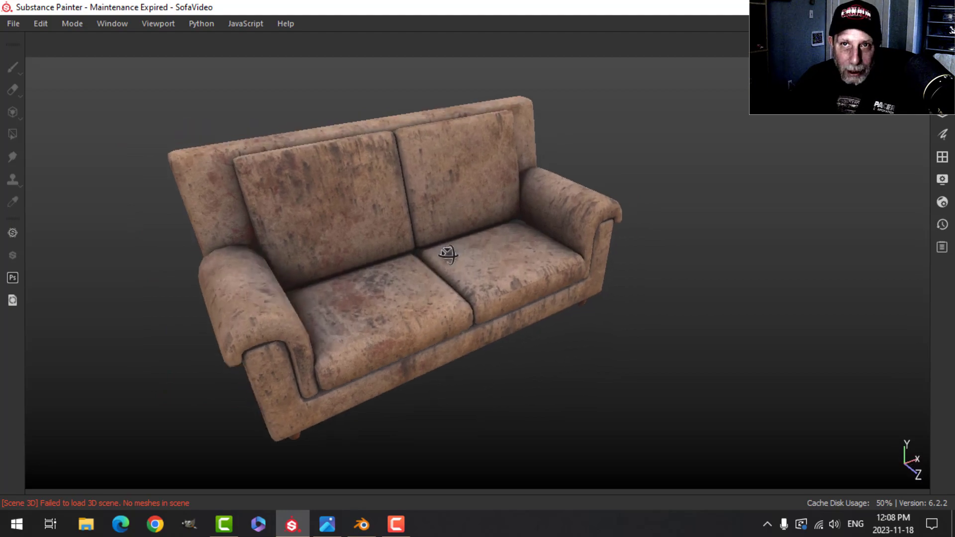